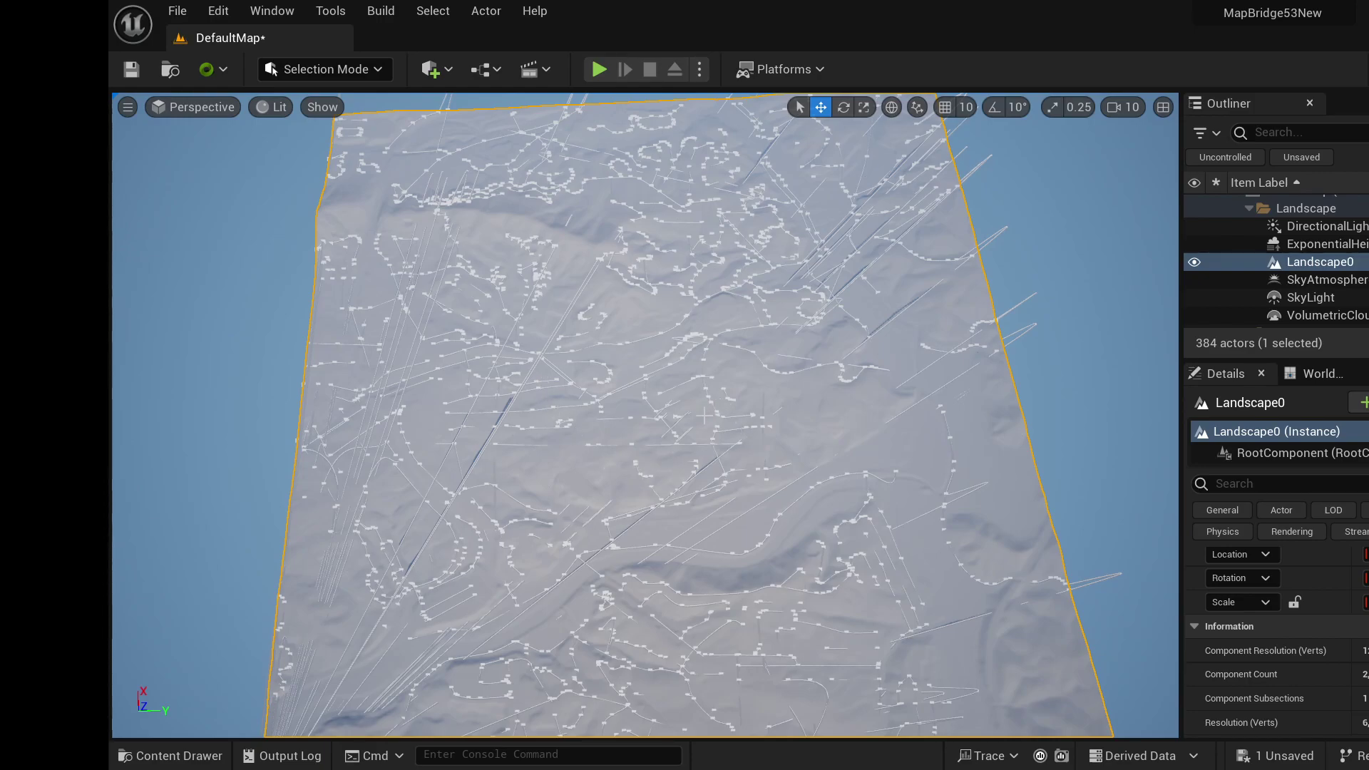
# - Yaw the Perspective camera slightly to look over the spline-covered Landscape0 terrain
pyautogui.moveTo(703, 415); pyautogui.dragTo(693, 415, button='right')
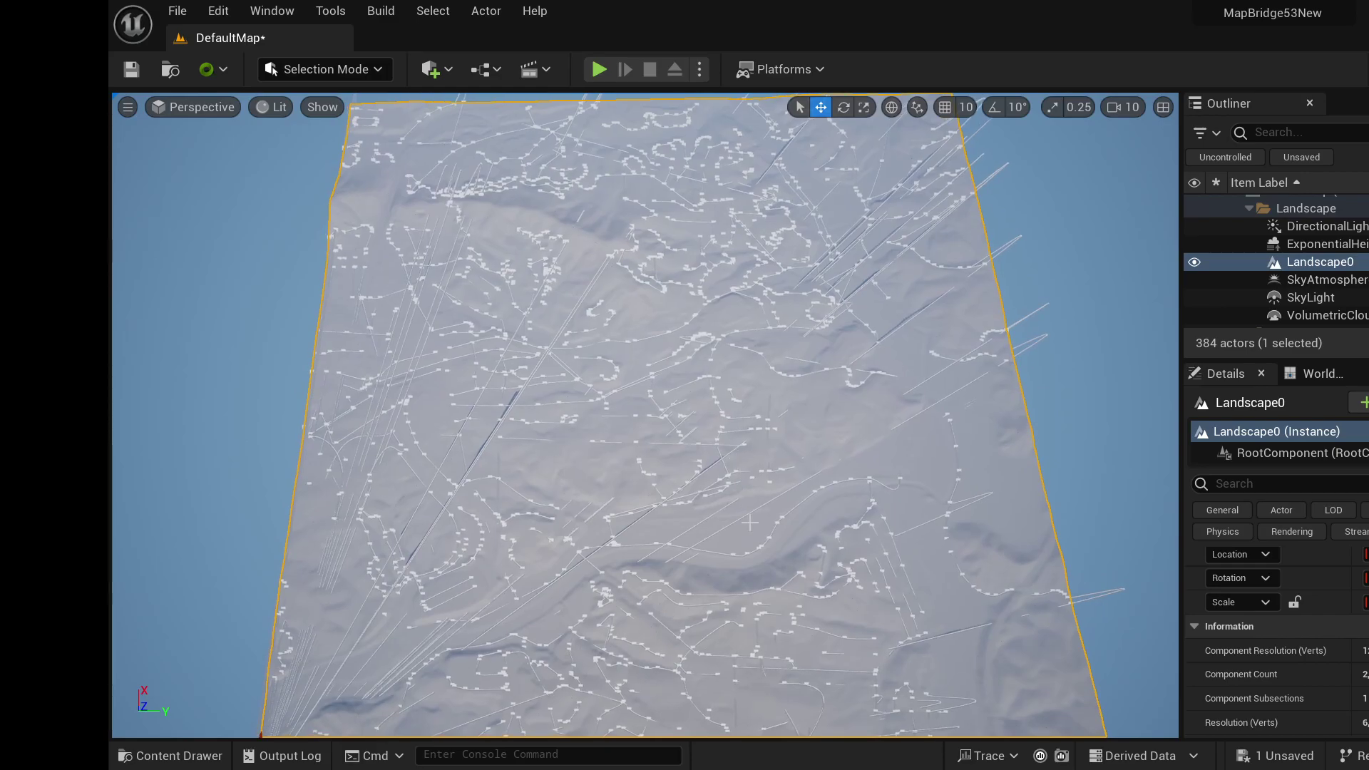
# - Switch to the Unreal Map Bridge page and zoom out and back in on the Asheville tile grid
pyautogui.press('super')
pyautogui.click(860, 748)
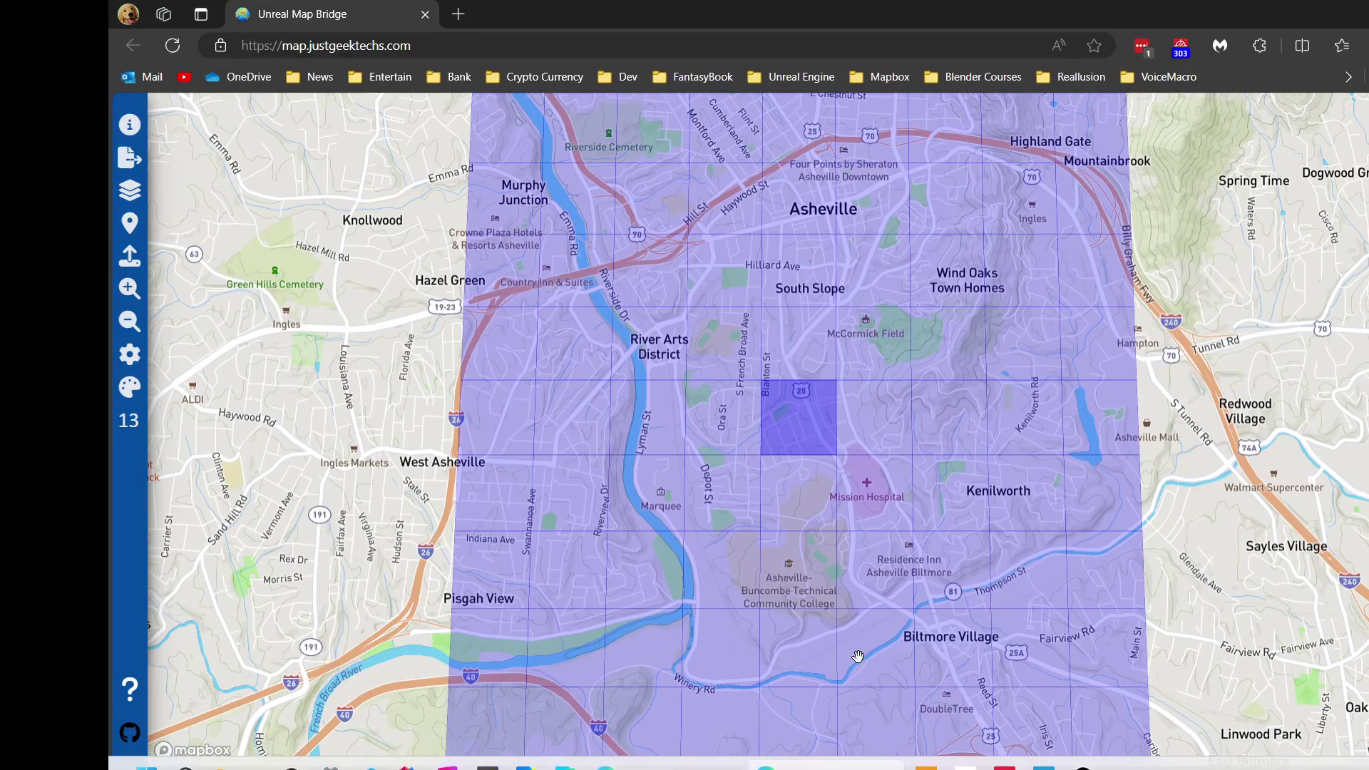
pyautogui.scroll(-3, 703, 199)
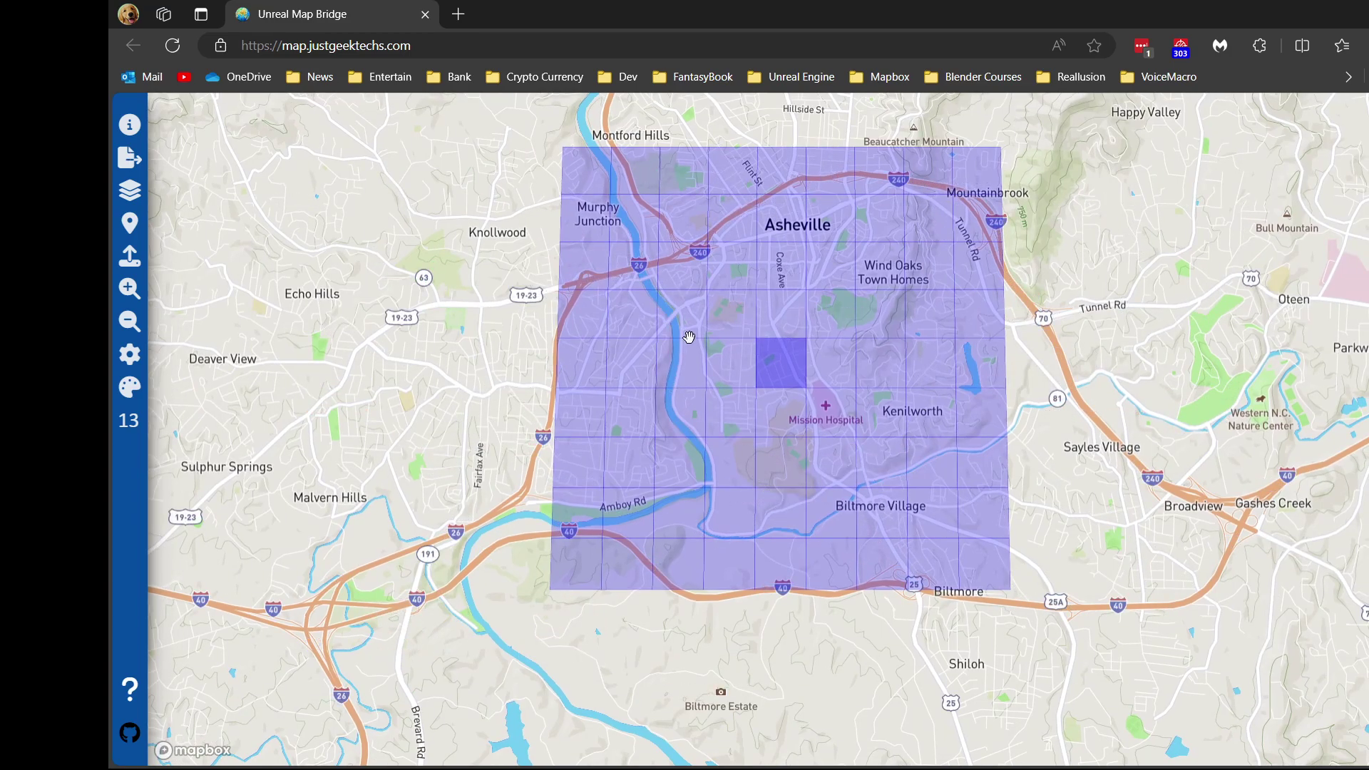
pyautogui.scroll(1, 723, 365)
pyautogui.scroll(1, 723, 364)
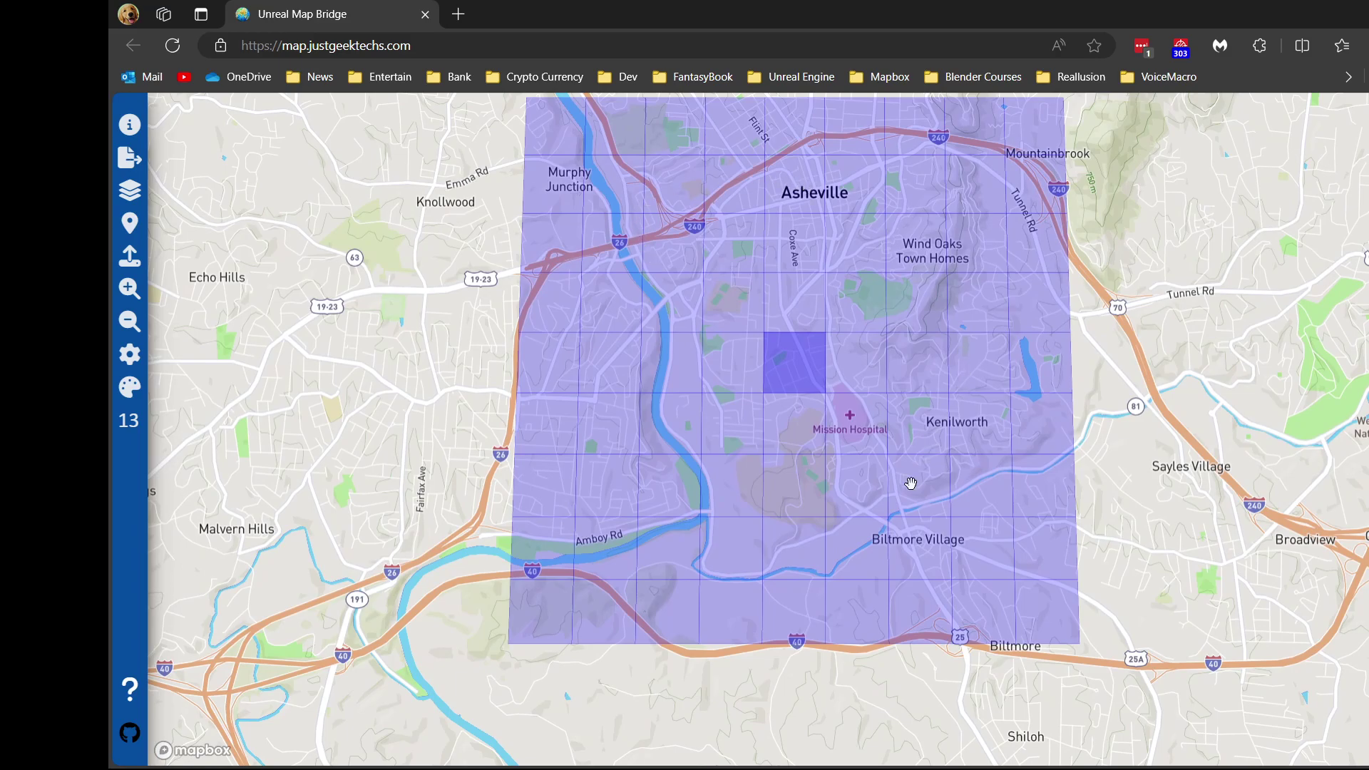
pyautogui.press('super')
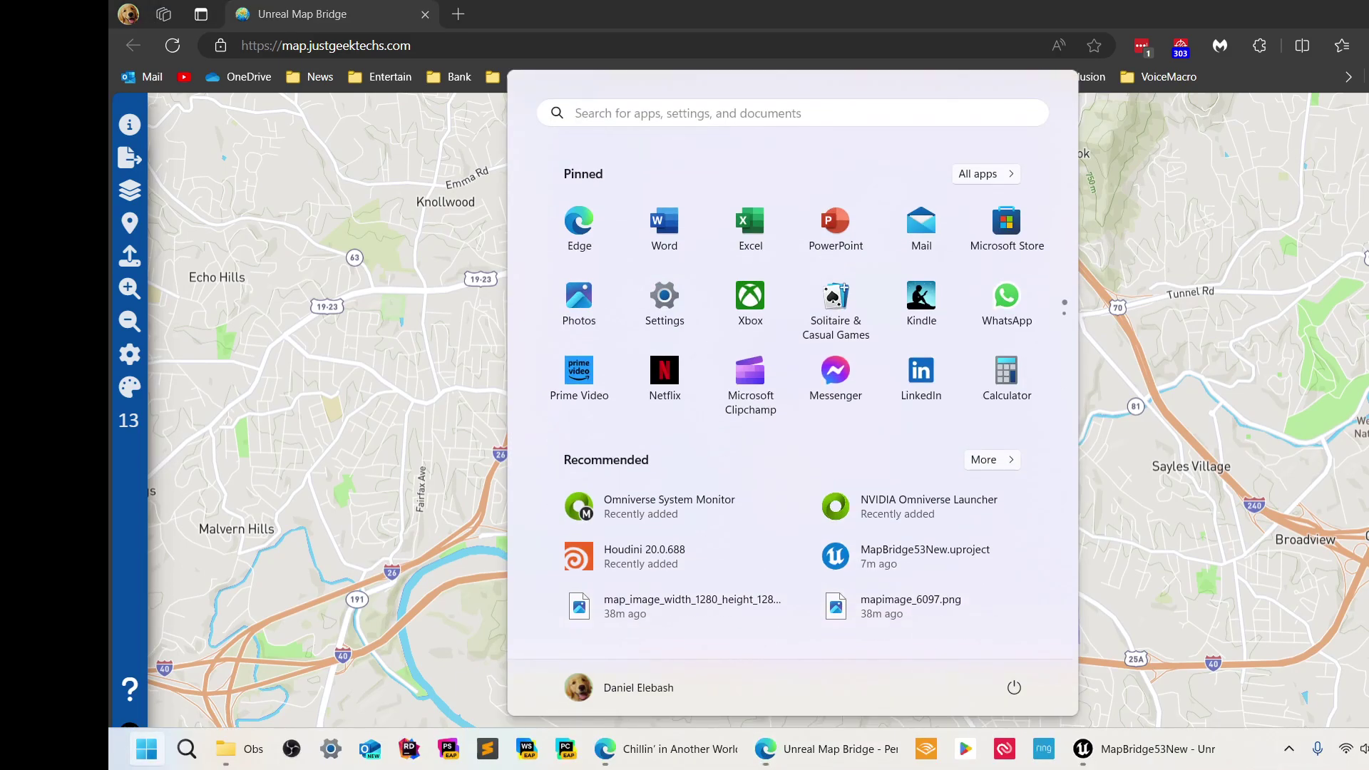
# - Return to the editor and fly the camera over Landscape0 to inspect the terrain and road splines
pyautogui.click(1141, 749)
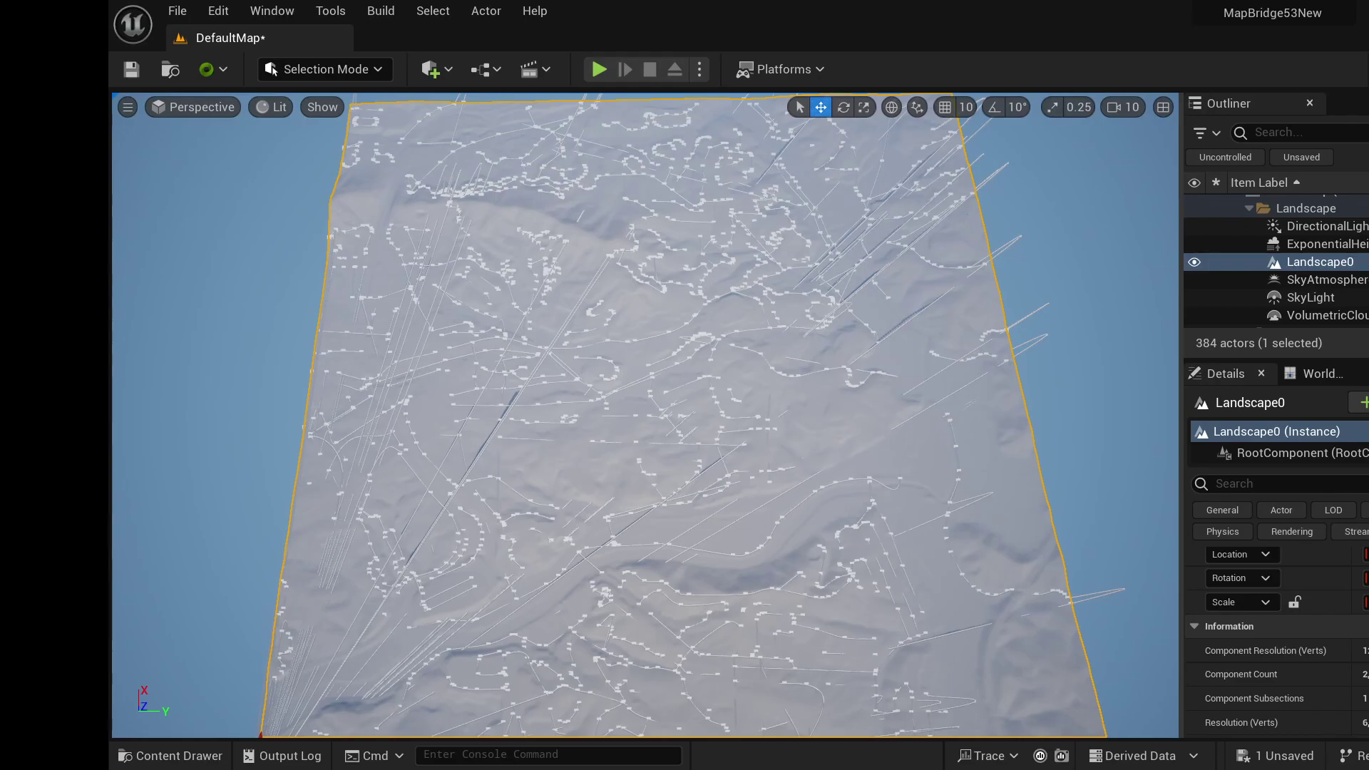
pyautogui.moveTo(645, 415); pyautogui.dragTo(702, 492, button='right')
pyautogui.scroll(8, 645, 415)
pyautogui.press('w')
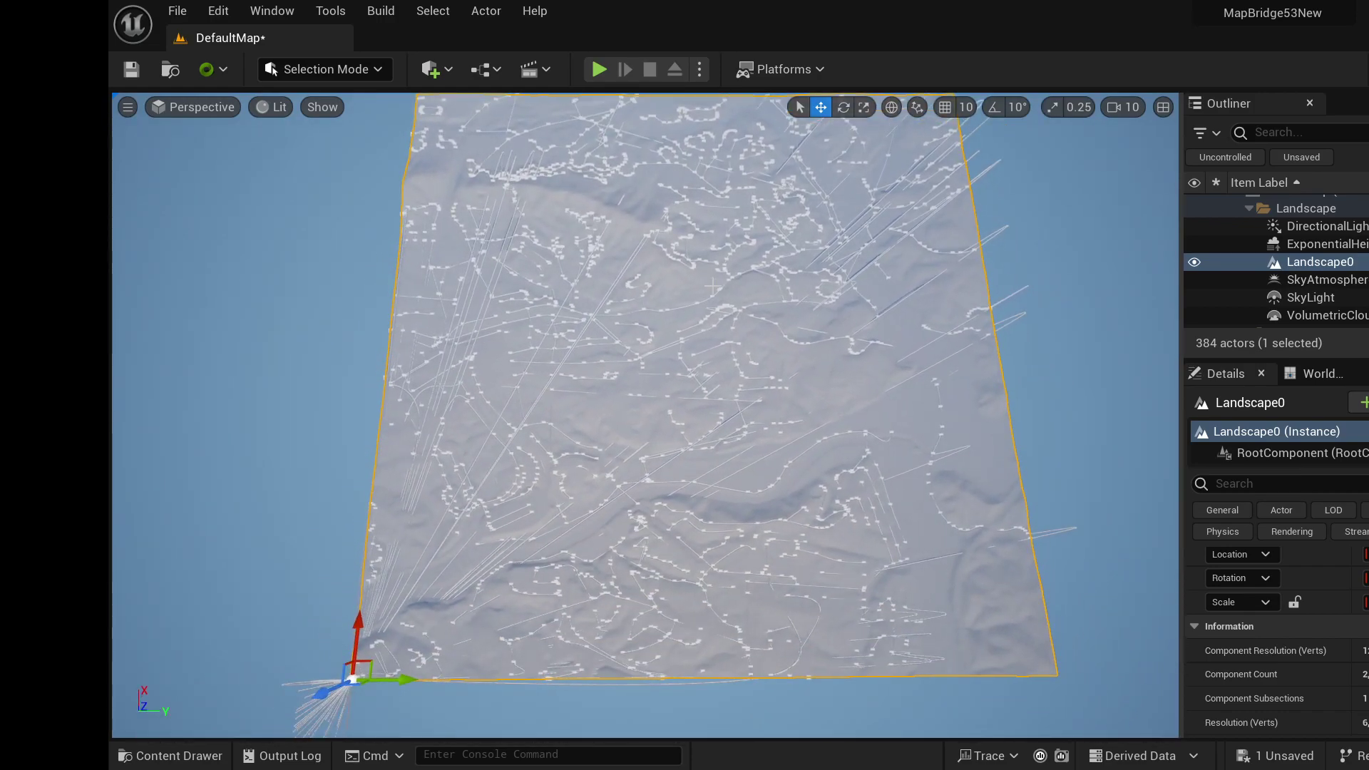
pyautogui.moveTo(1112, 300); pyautogui.dragTo(1087, 275, button='right')
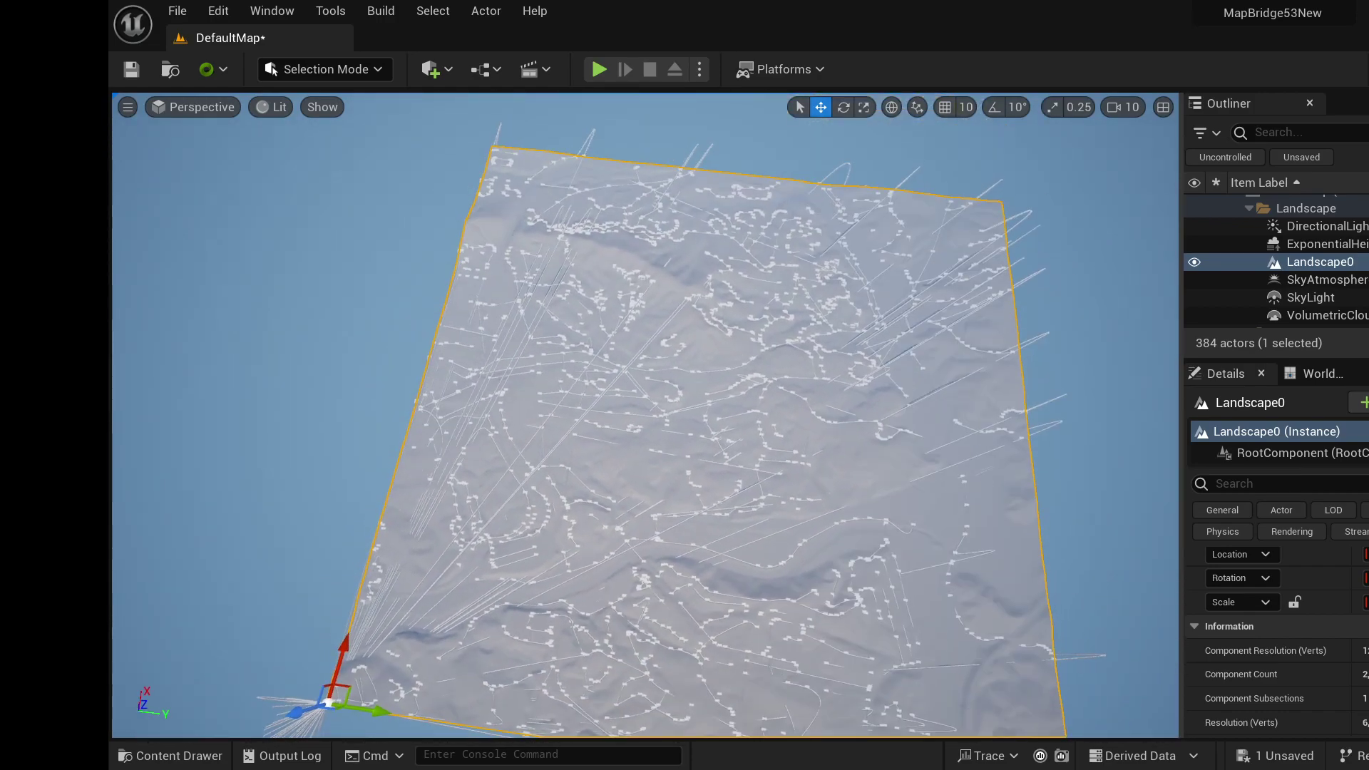
# - Delete the Landscape0 terrain actor from the level
pyautogui.click(1348, 264)
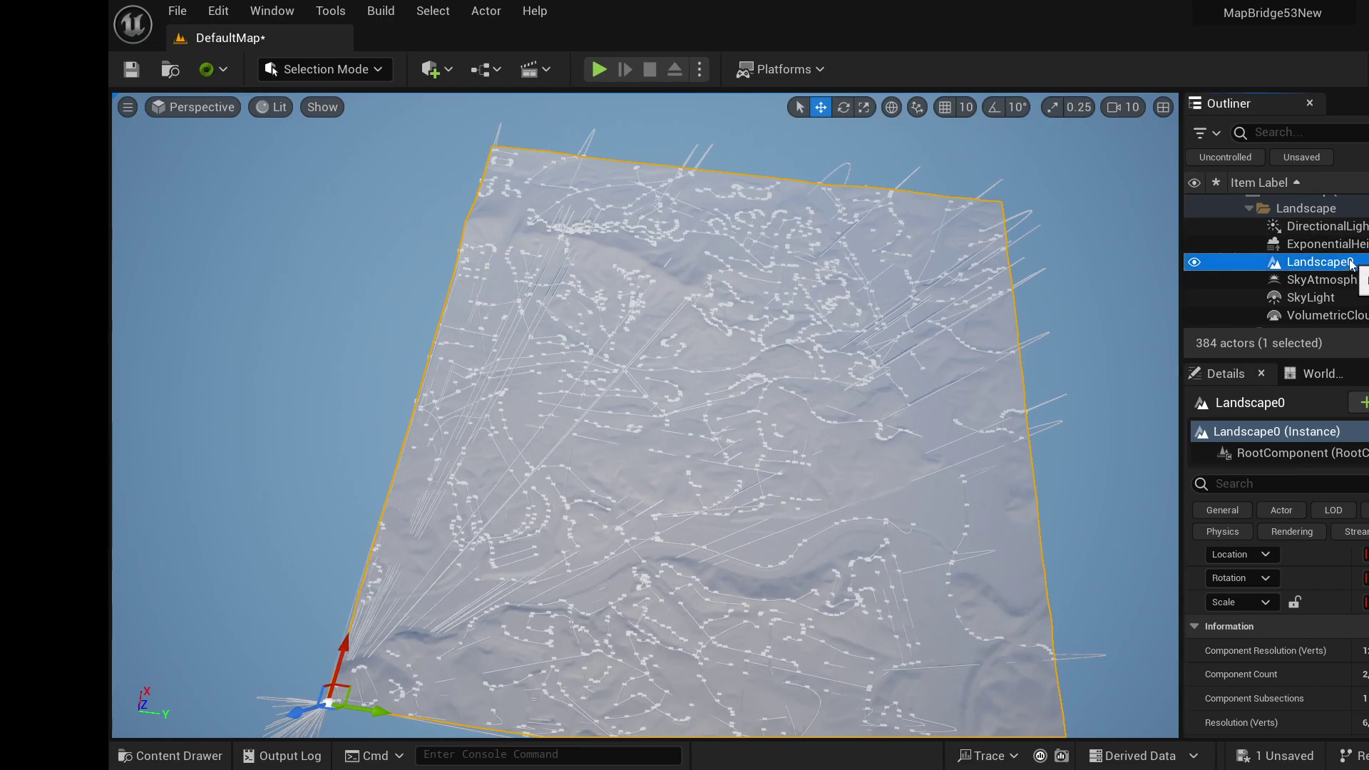
pyautogui.press('Delete')
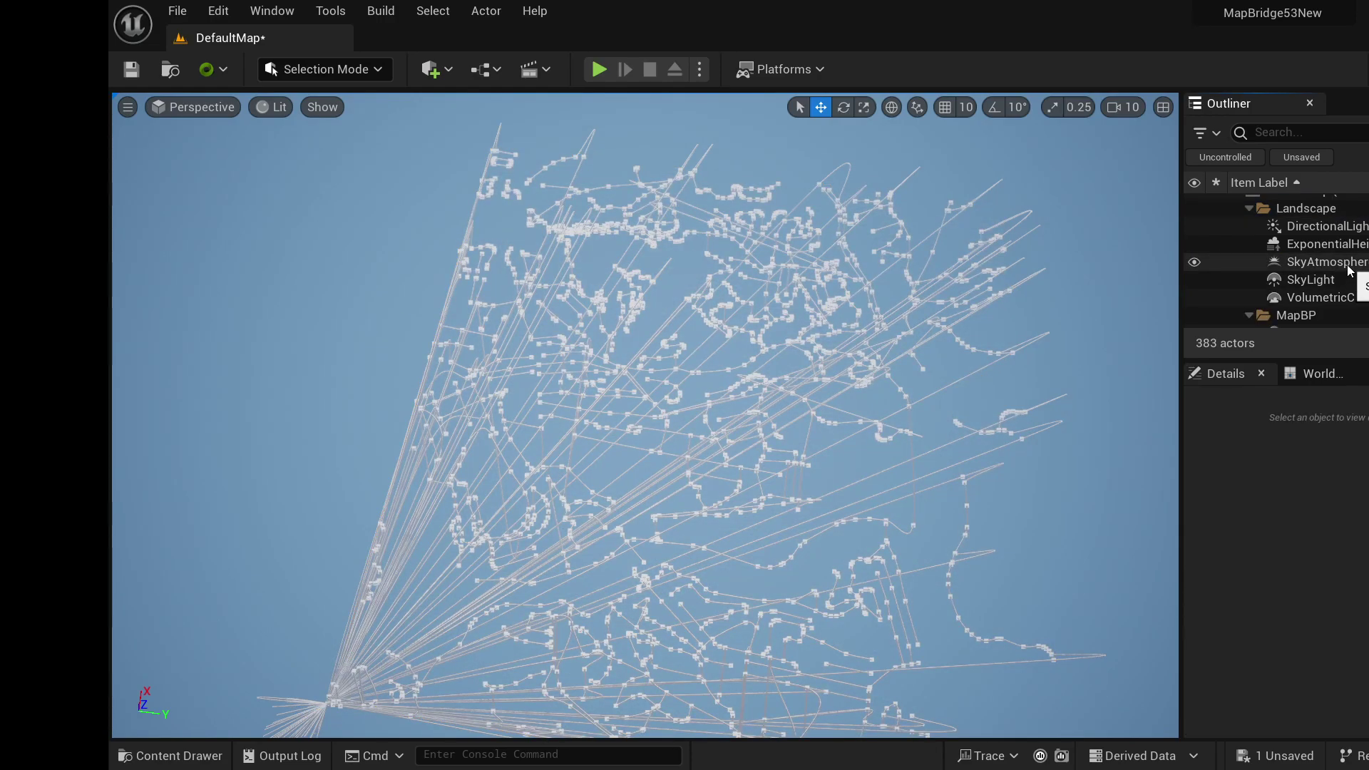
pyautogui.scroll(-5, 1348, 271)
pyautogui.scroll(1, 1340, 274)
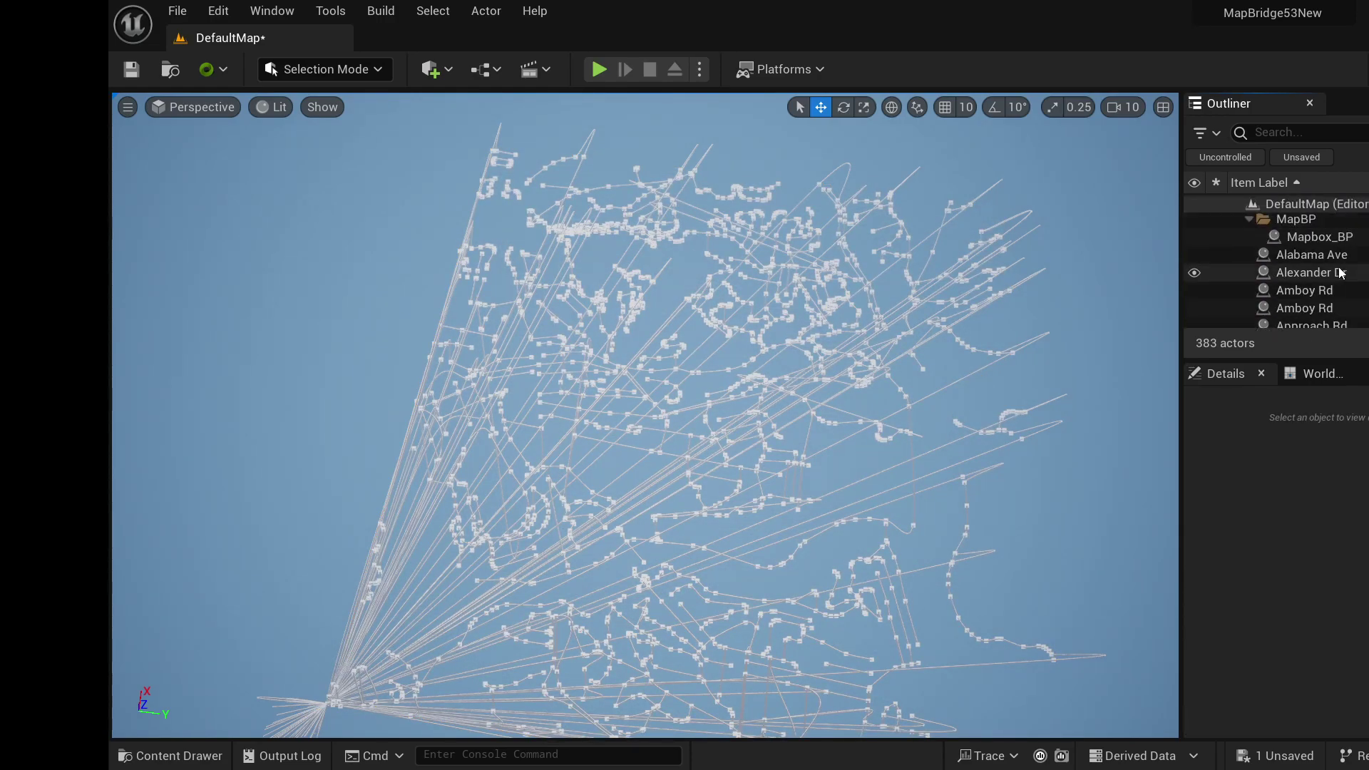
# - Delete every road actor from Alabama Ave through Wyoming Rd and save the map
pyautogui.click(1308, 254)
pyautogui.scroll(-10, 1315, 268)
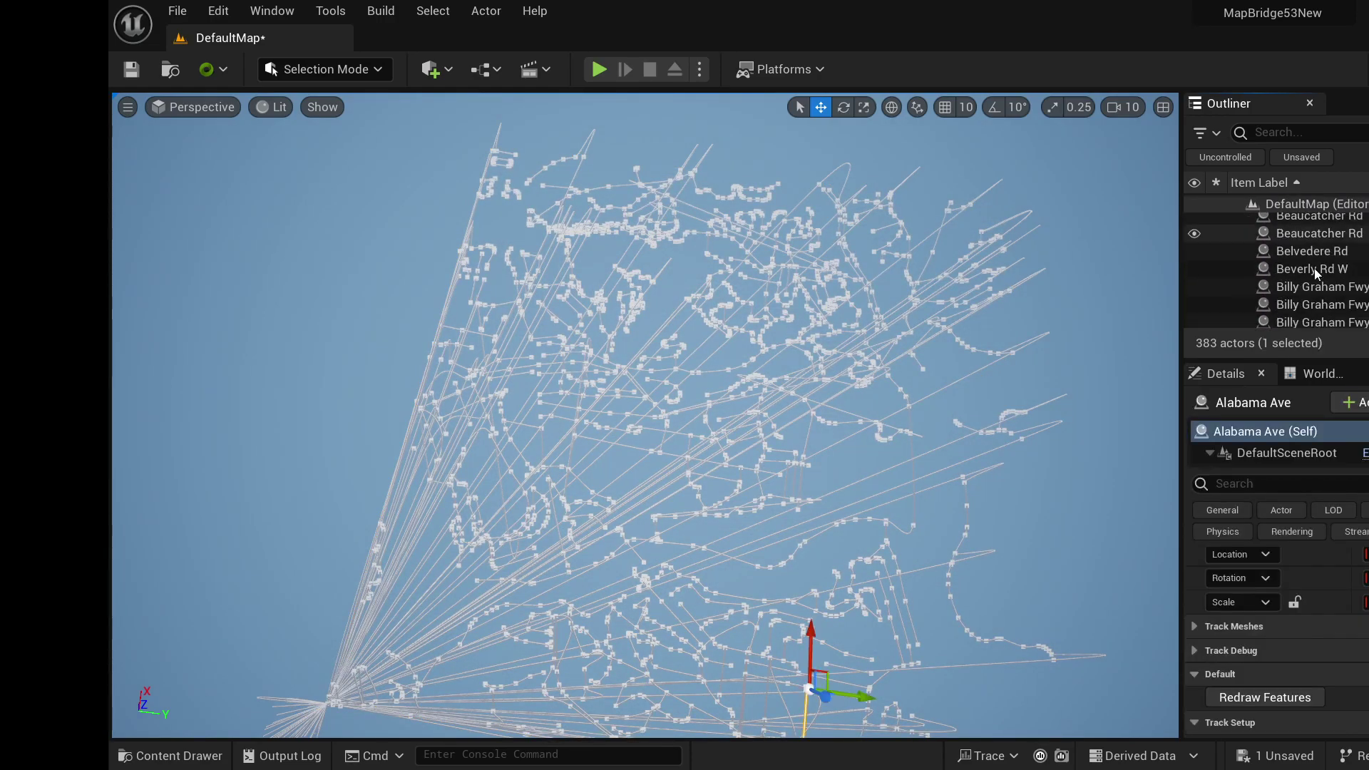
pyautogui.scroll(-20, 1320, 272)
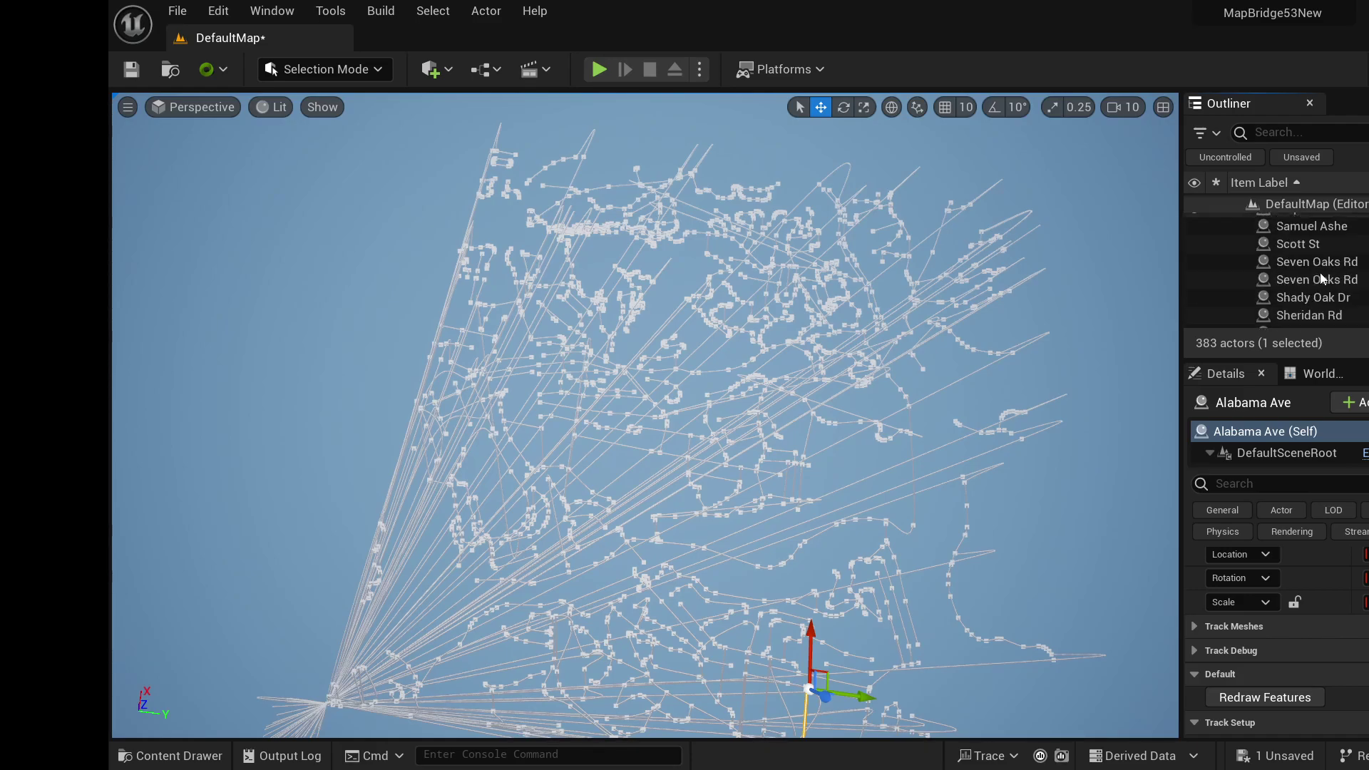
pyautogui.scroll(-10, 1320, 274)
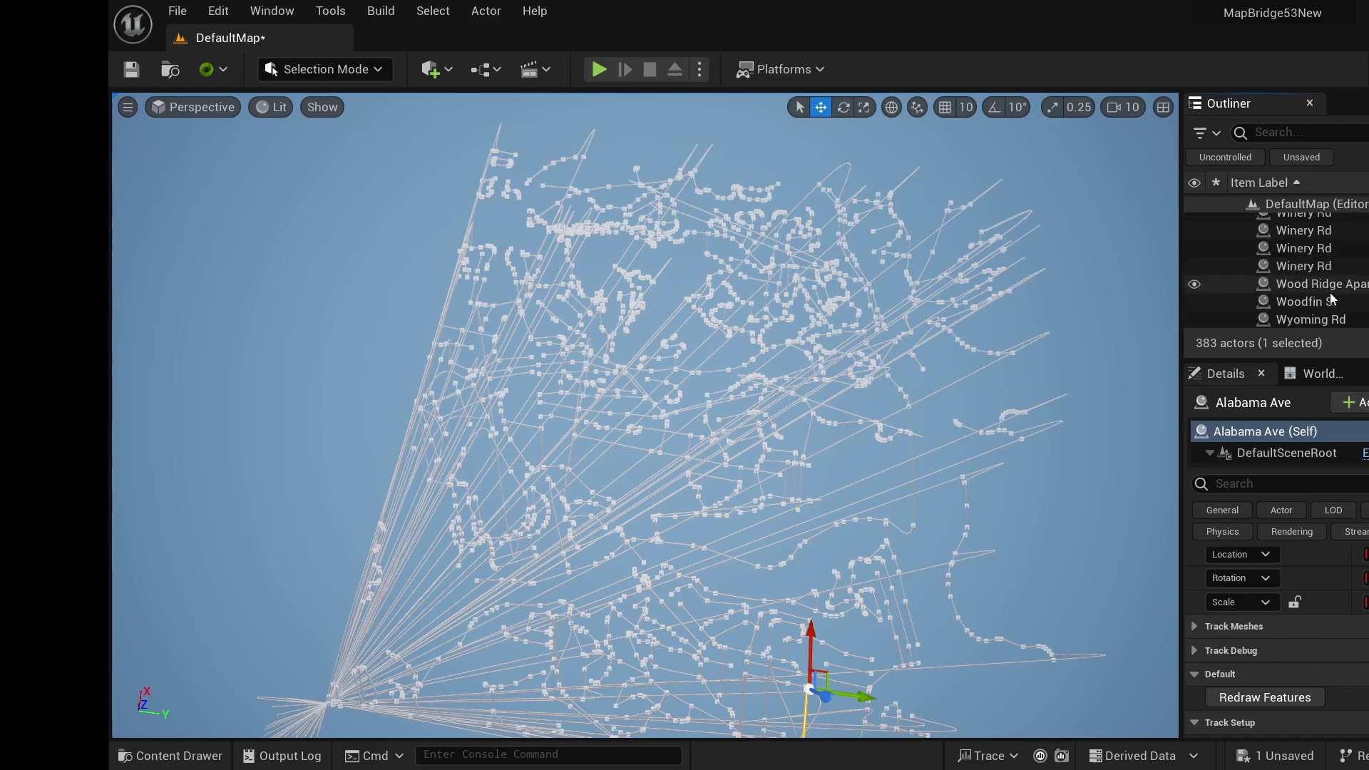
pyautogui.keyDown('shift'); pyautogui.click(1339, 319); pyautogui.keyUp('shift')
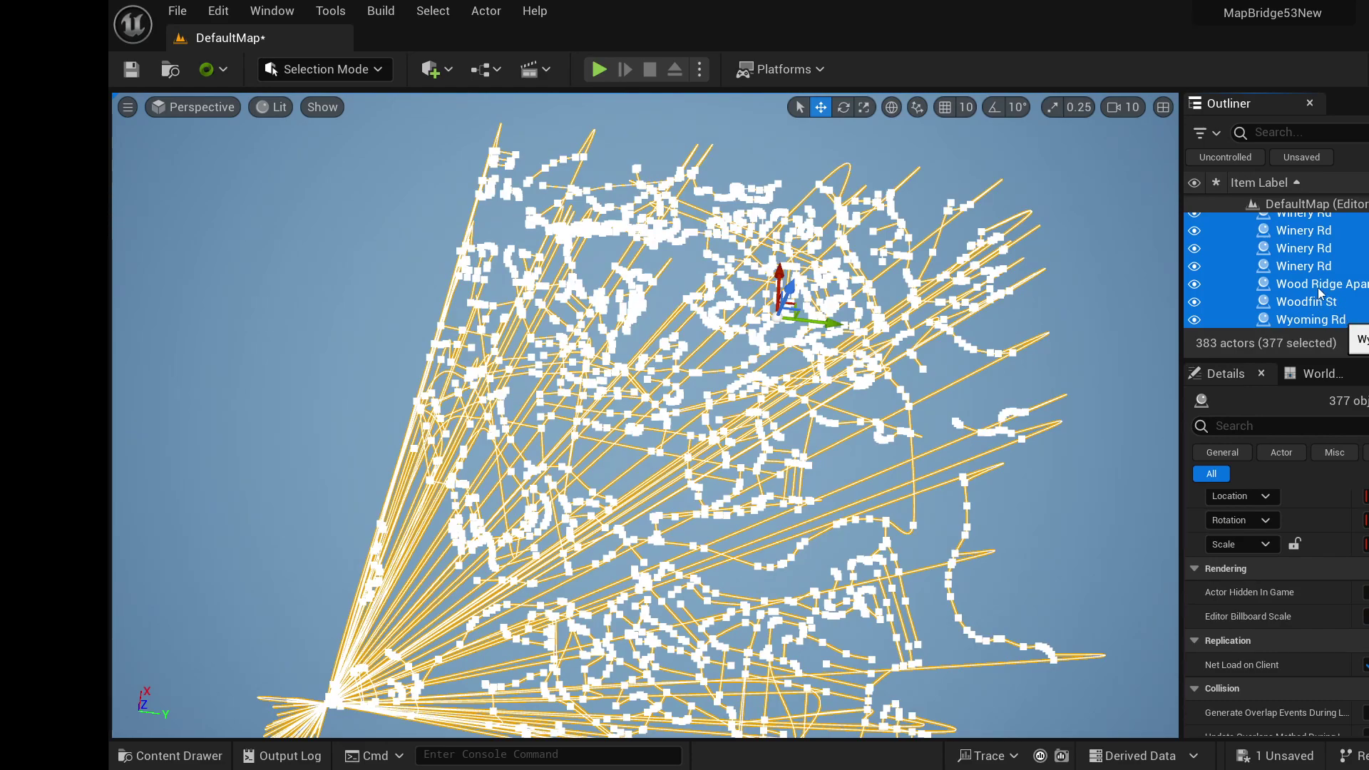
pyautogui.press('Delete')
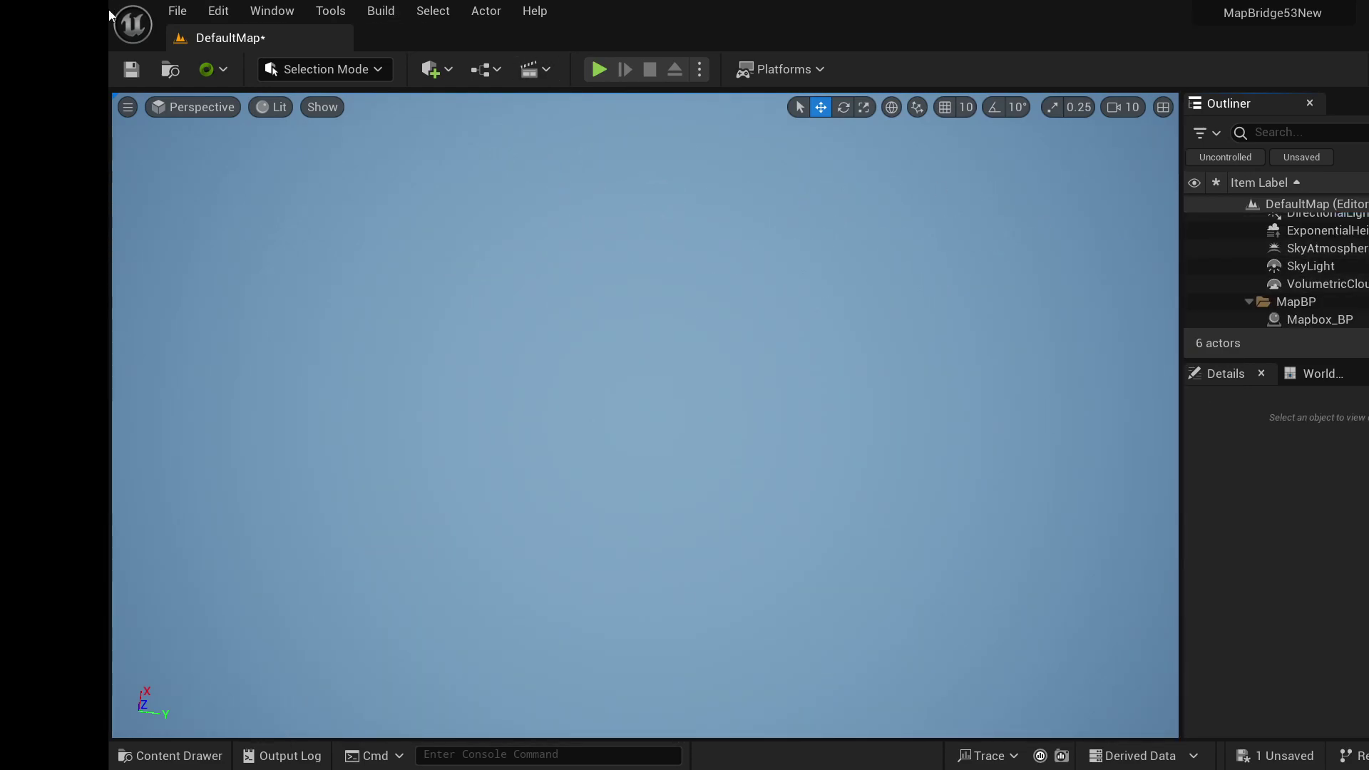
pyautogui.click(131, 69)
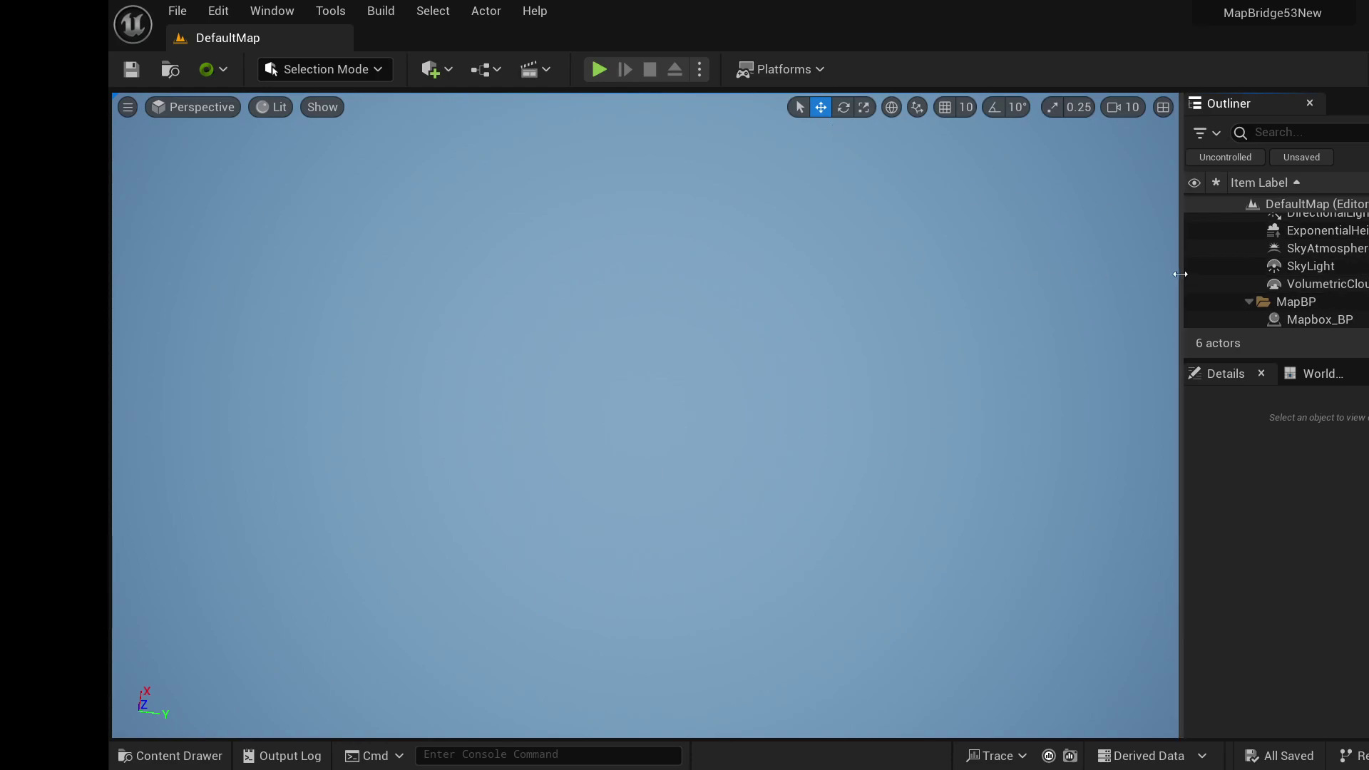
# - Widen the editor's actor panel, switch to Unreal Map Bridge, and open Export Settings for Asheville
pyautogui.moveTo(1179, 275); pyautogui.dragTo(1090, 278)
pyautogui.press('super')
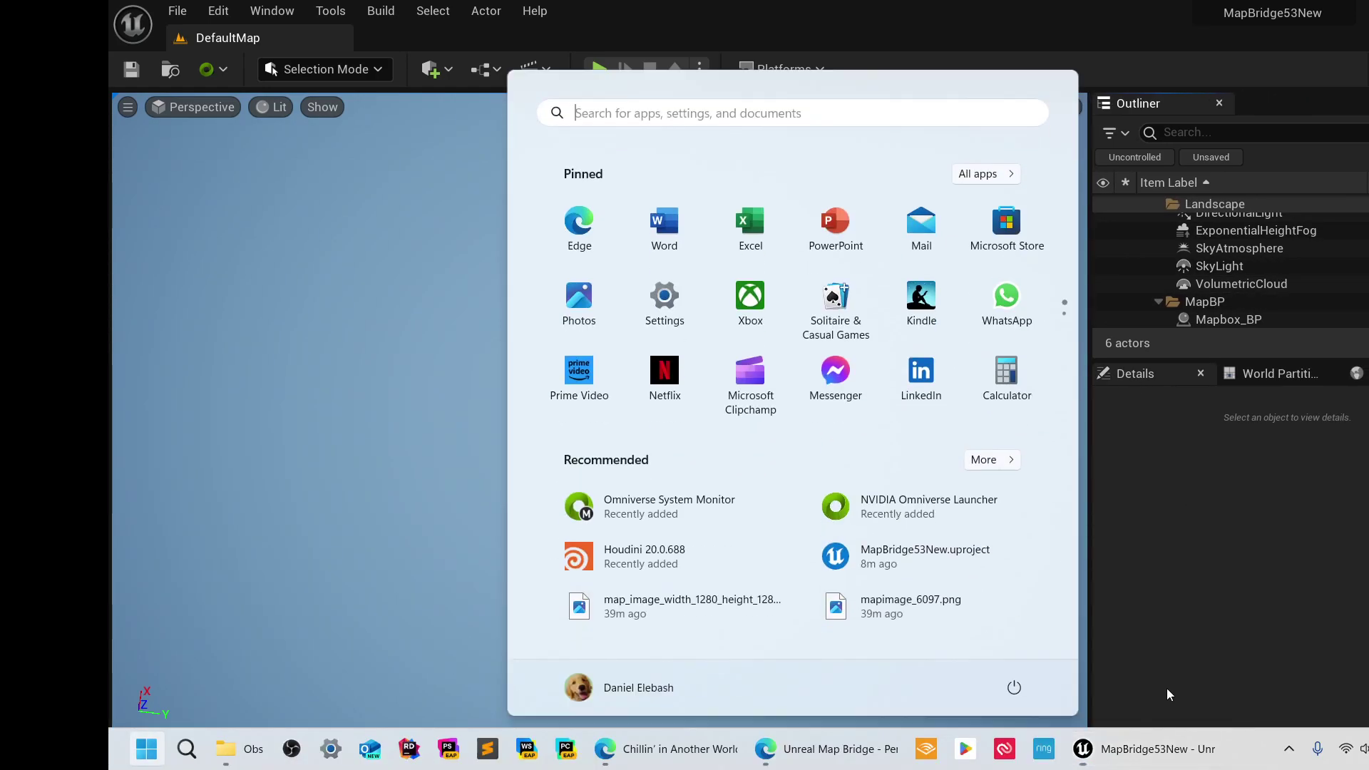
pyautogui.click(854, 753)
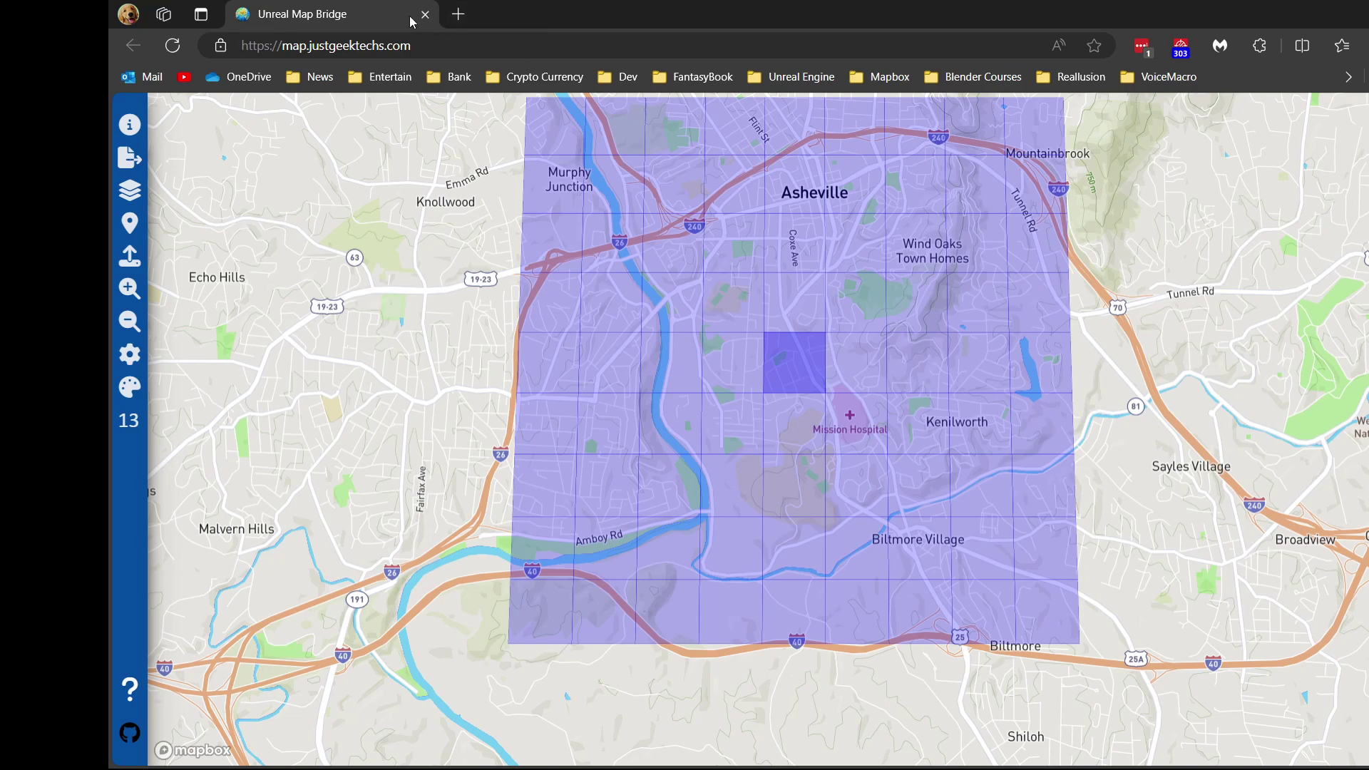
pyautogui.click(131, 161)
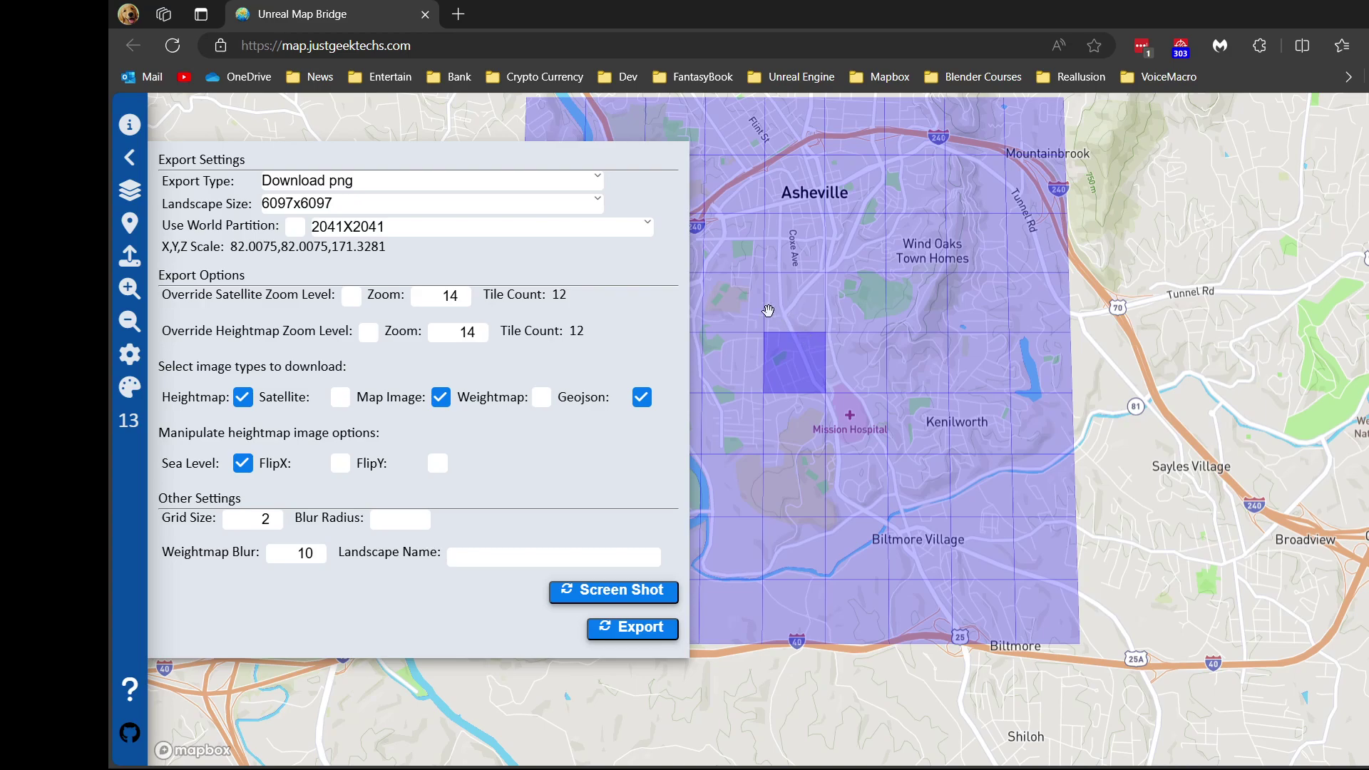
# - Choose 'Import Heightmap into Unreal (Requires Plugin)' as the export type, then collapse the export panel
pyautogui.click(431, 184)
pyautogui.click(416, 222)
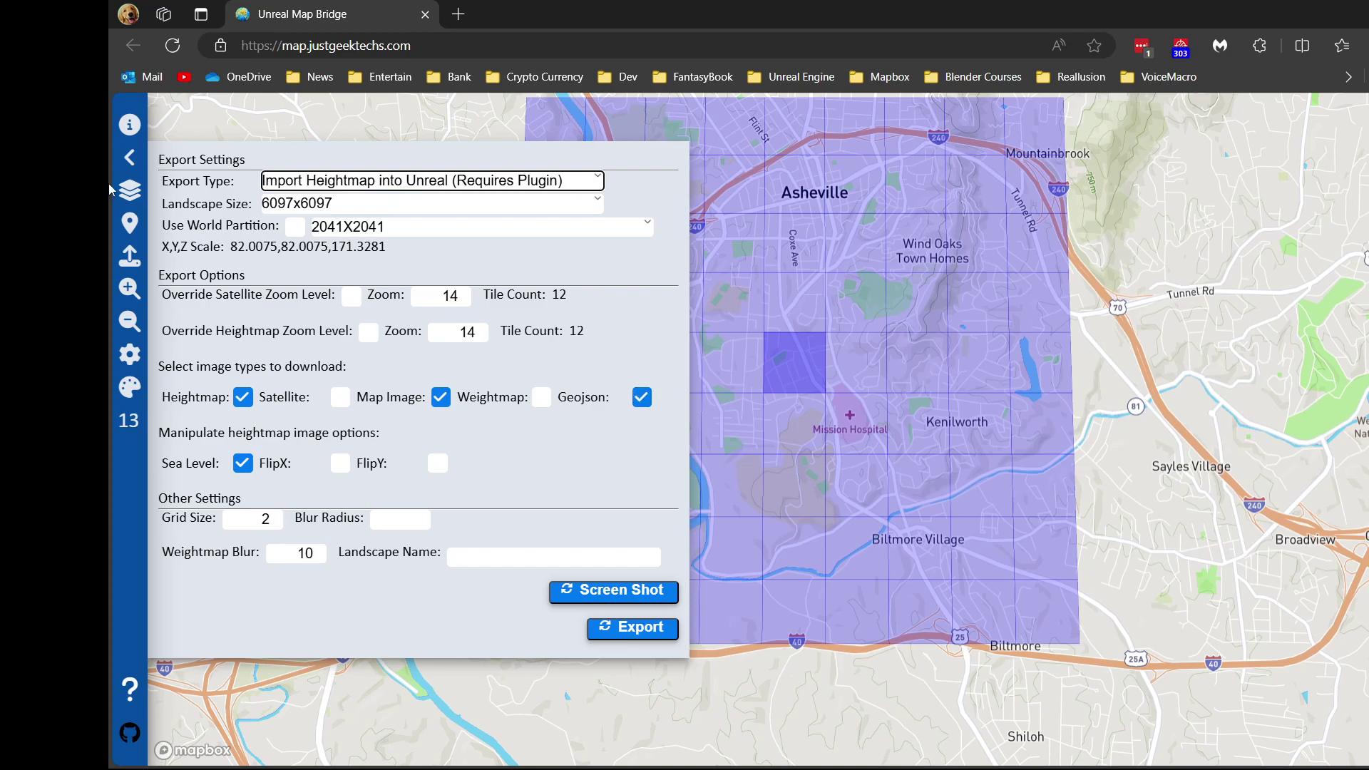
pyautogui.click(125, 168)
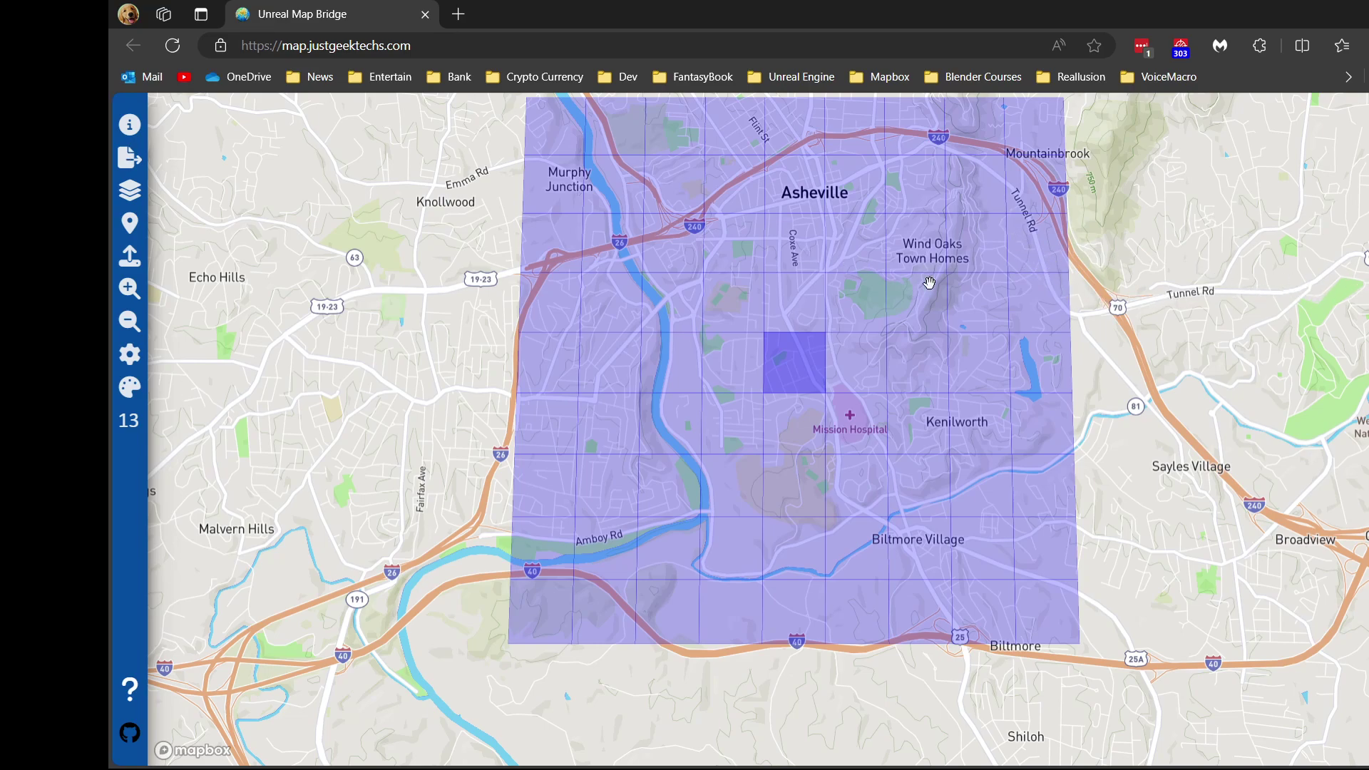
# - Look over the Asheville grid, then show its heightmap preview (5 km, 595.5 m base, 250% scale)
pyautogui.moveTo(1194, 286); pyautogui.dragTo(1189, 328)
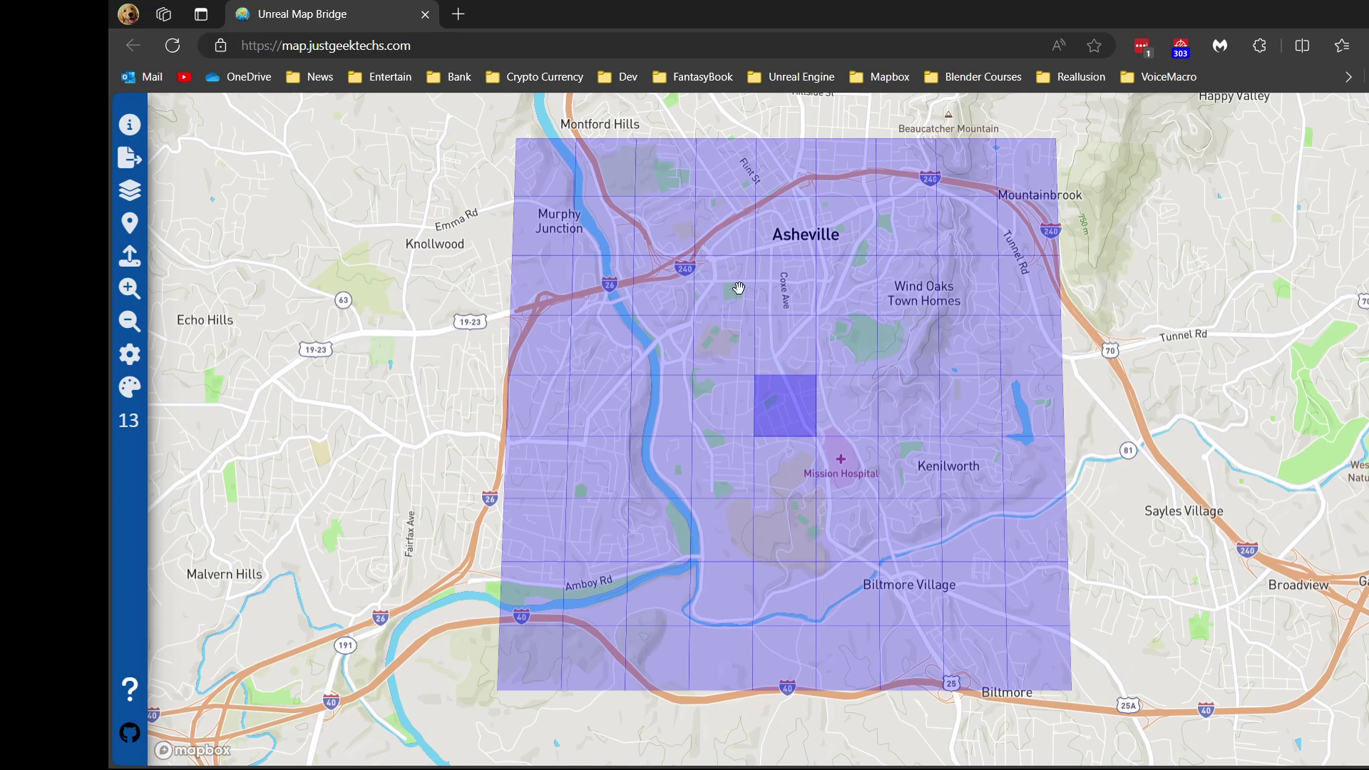
pyautogui.scroll(5, 749, 317)
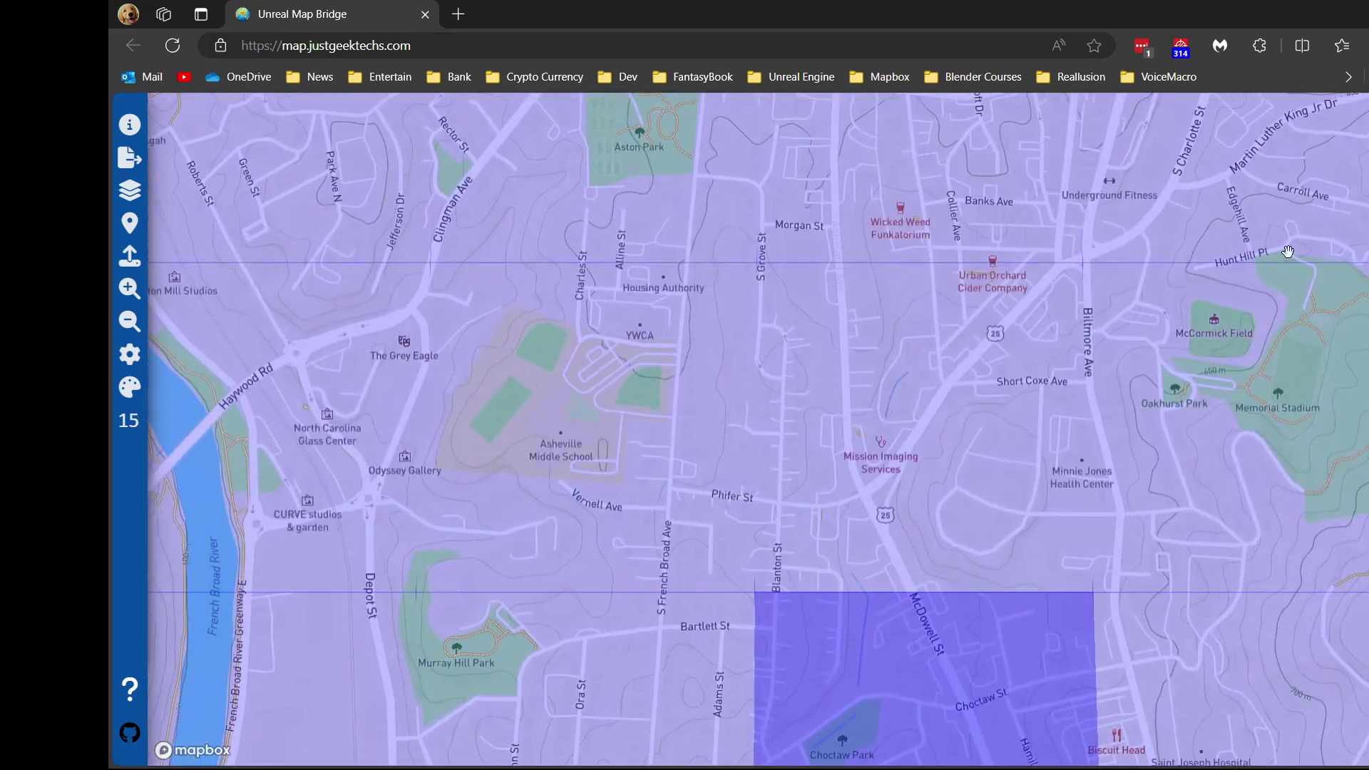
pyautogui.scroll(-5, 880, 497)
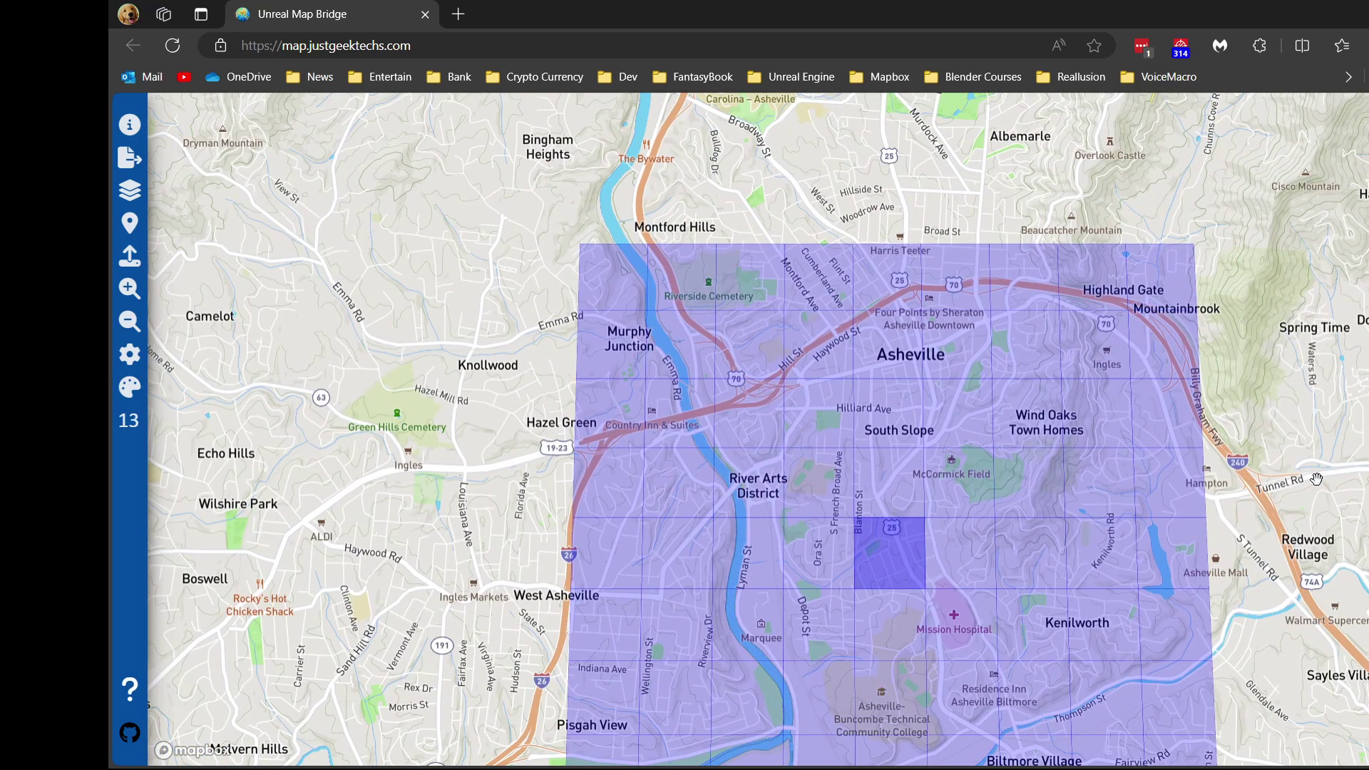
pyautogui.moveTo(1316, 479); pyautogui.dragTo(1283, 404)
pyautogui.scroll(2, 1230, 435)
pyautogui.scroll(-2, 1283, 404)
pyautogui.scroll(1, 1283, 404)
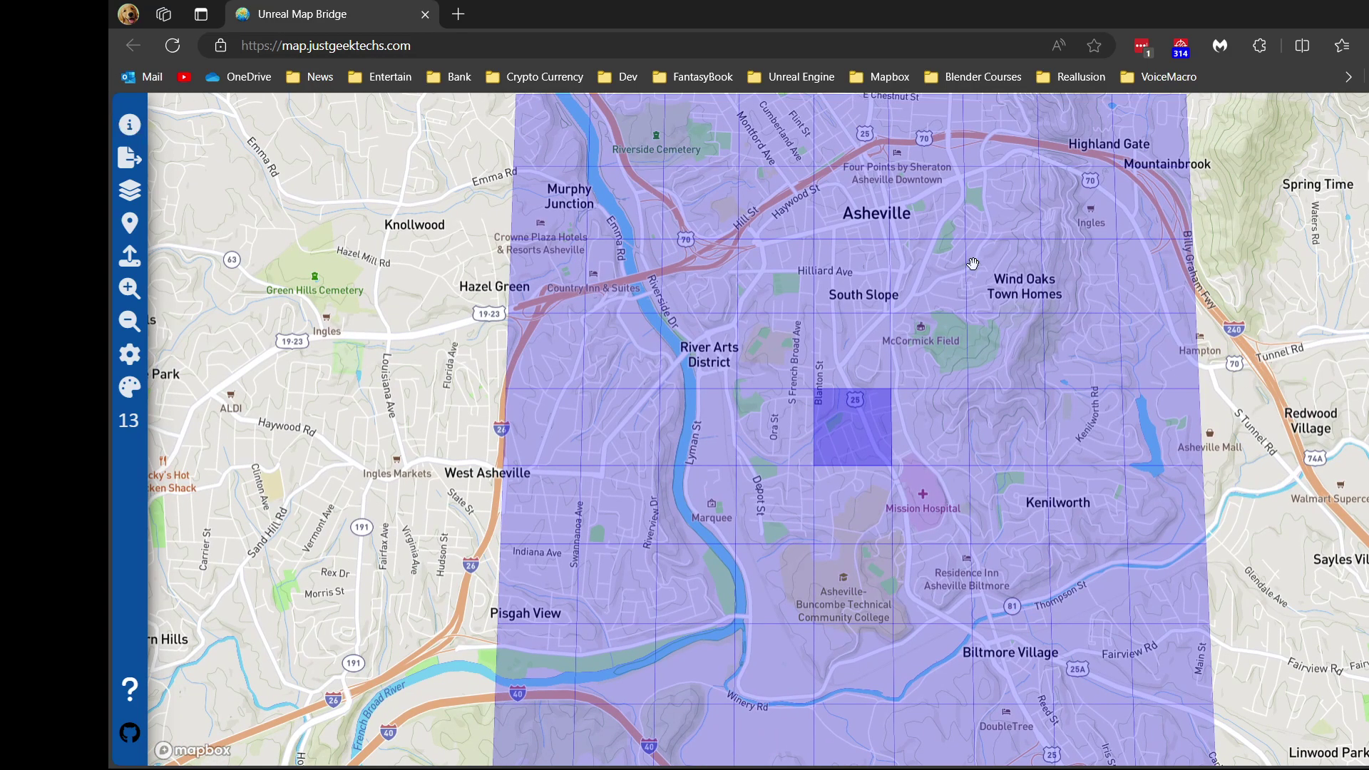
pyautogui.click(131, 133)
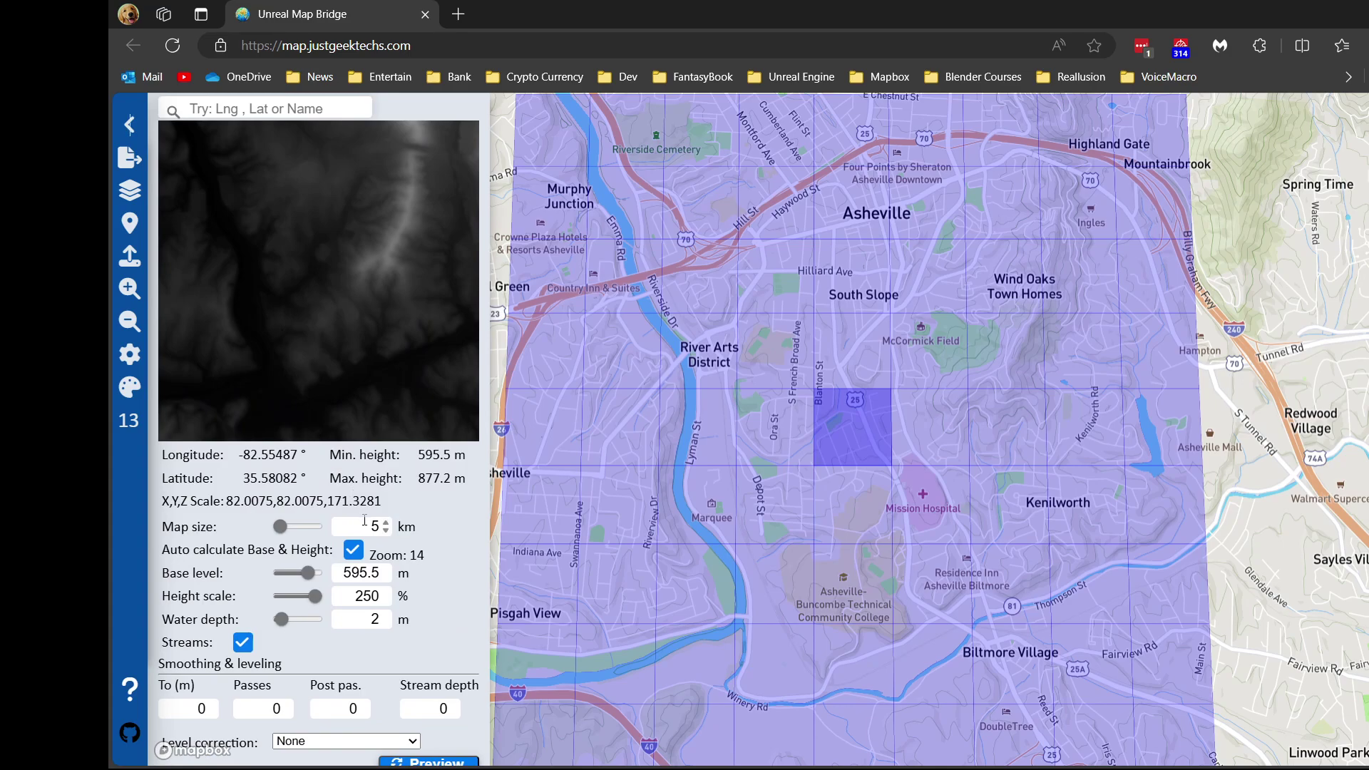
# - Close, reopen, and close again the heightmap preview panel
pyautogui.click(130, 125)
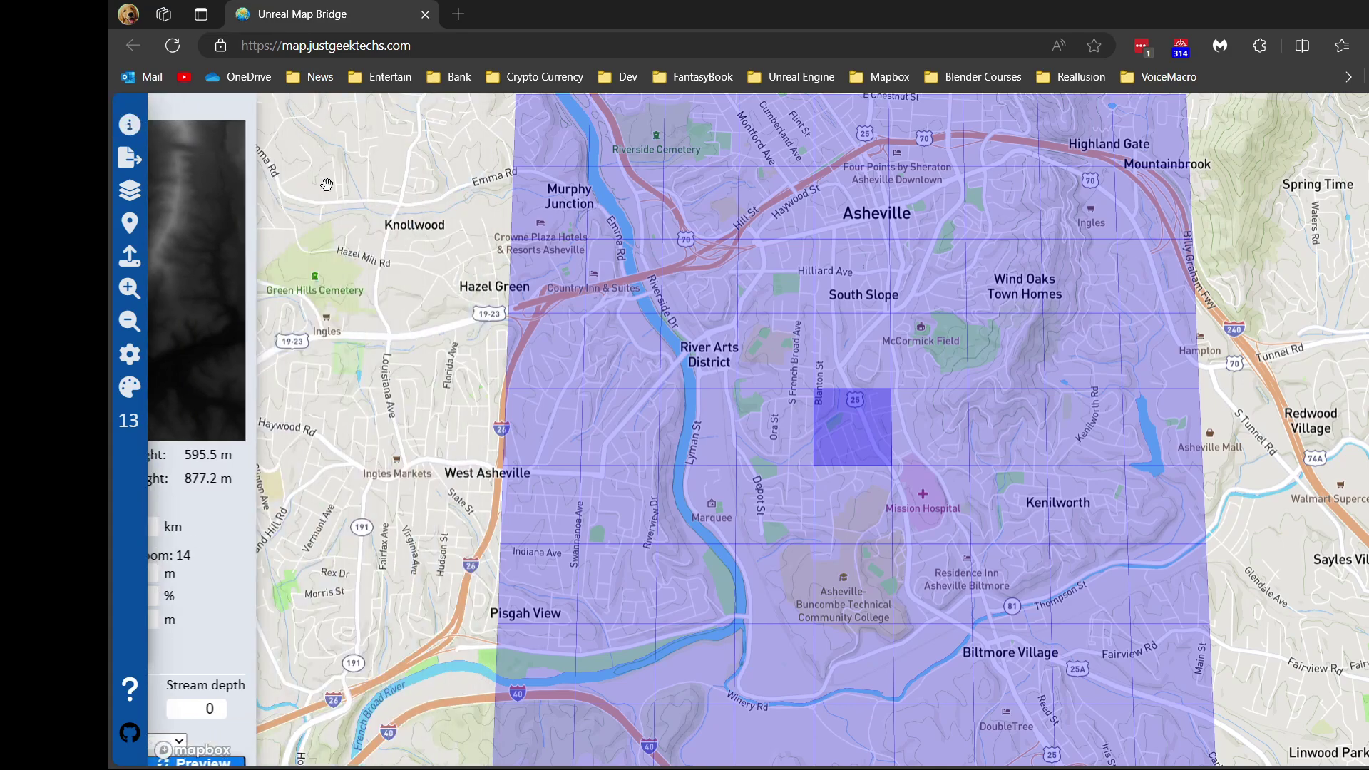
pyautogui.scroll(-2, 426, 293)
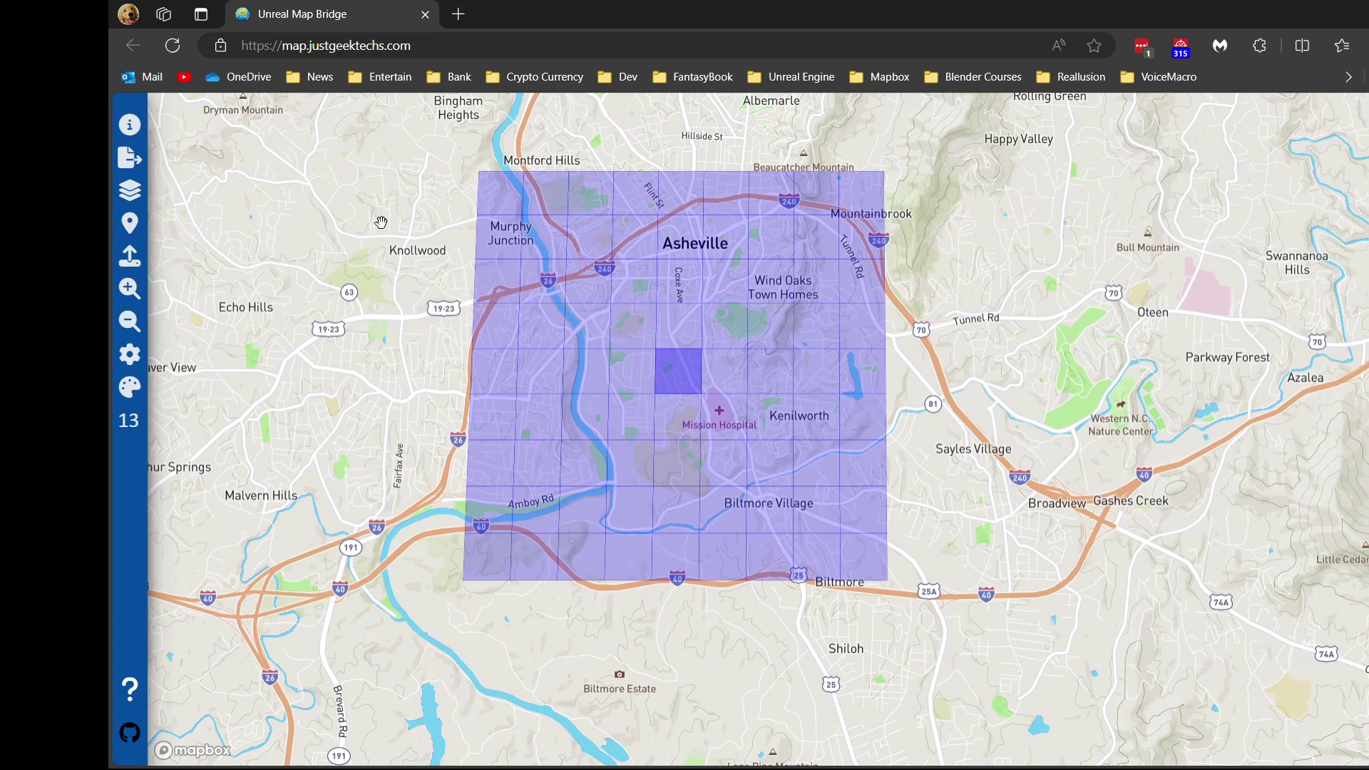
pyautogui.click(130, 125)
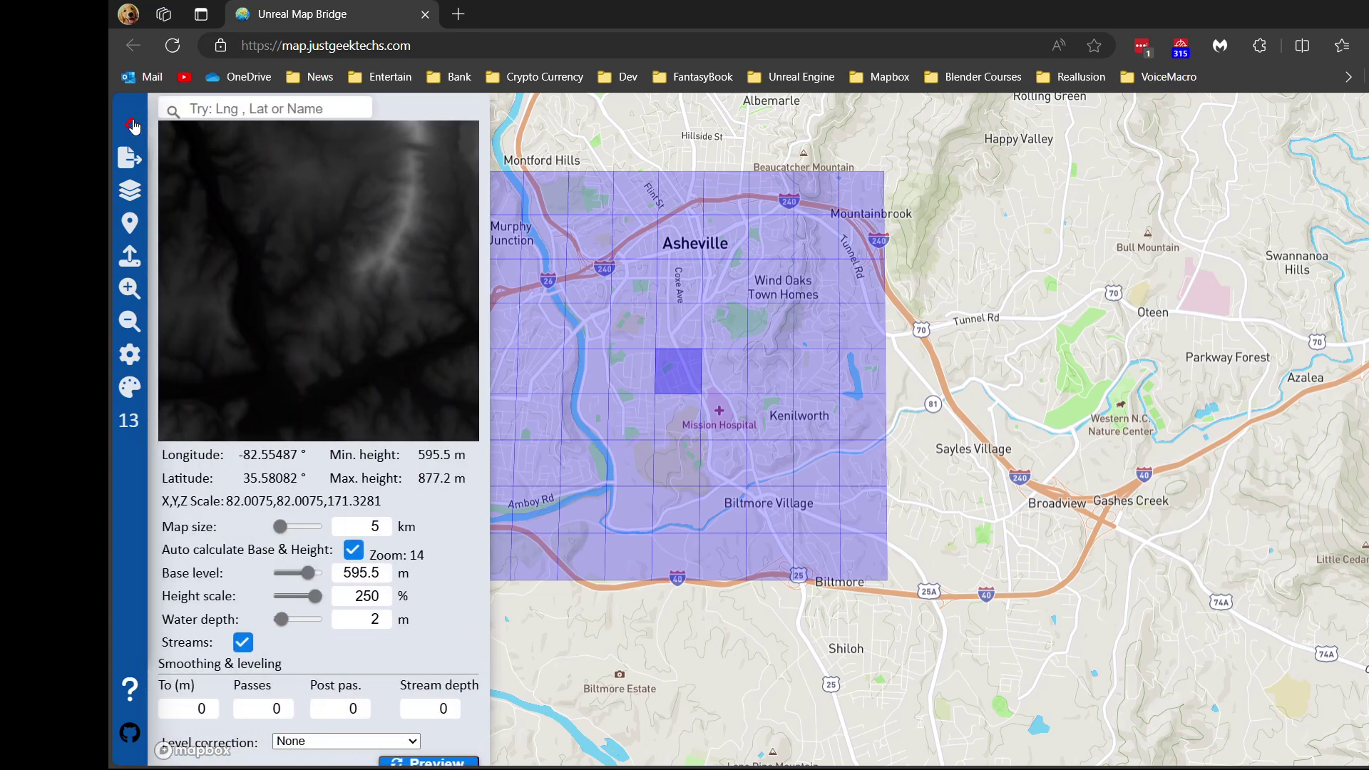
pyautogui.click(132, 125)
pyautogui.scroll(2, 457, 360)
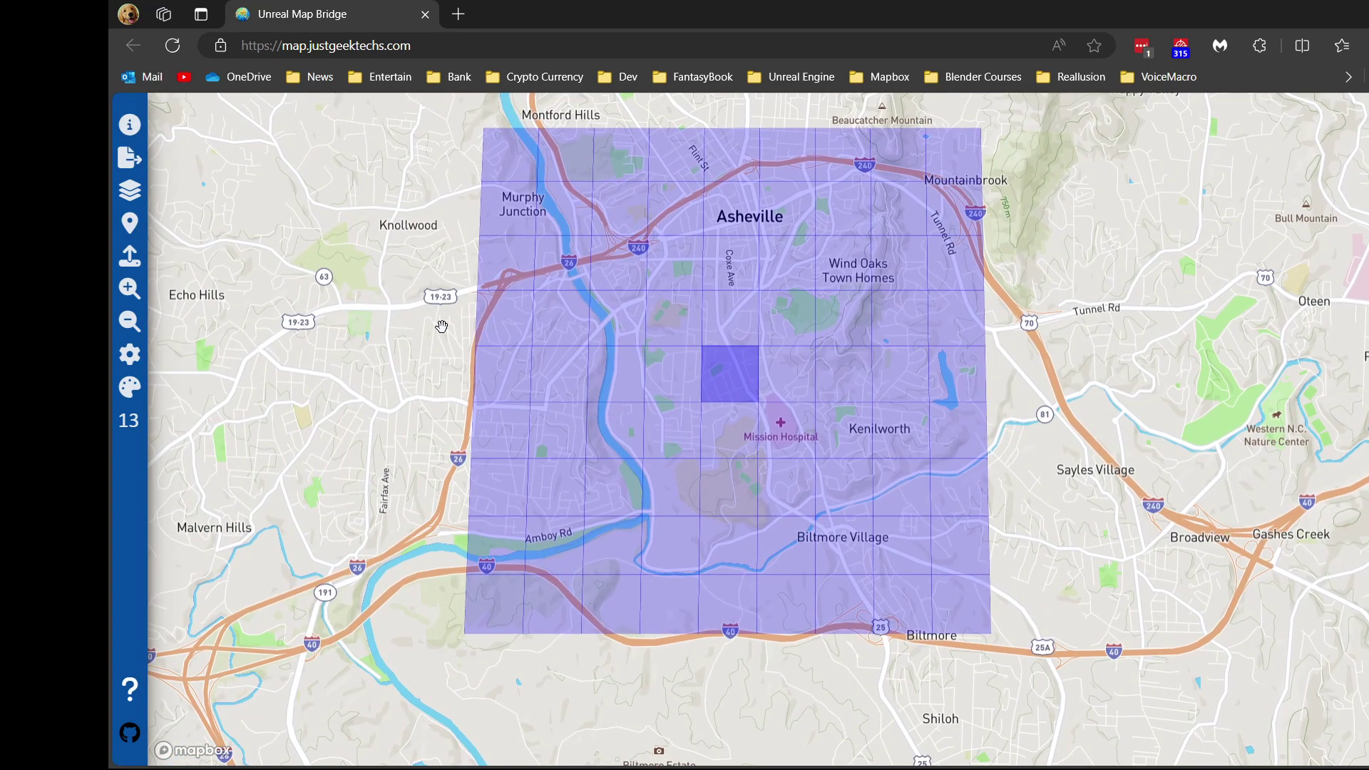
# - Zoom in and out over the gridded Asheville area and pan to recentre it
pyautogui.moveTo(442, 326); pyautogui.dragTo(437, 362)
pyautogui.scroll(2, 437, 364)
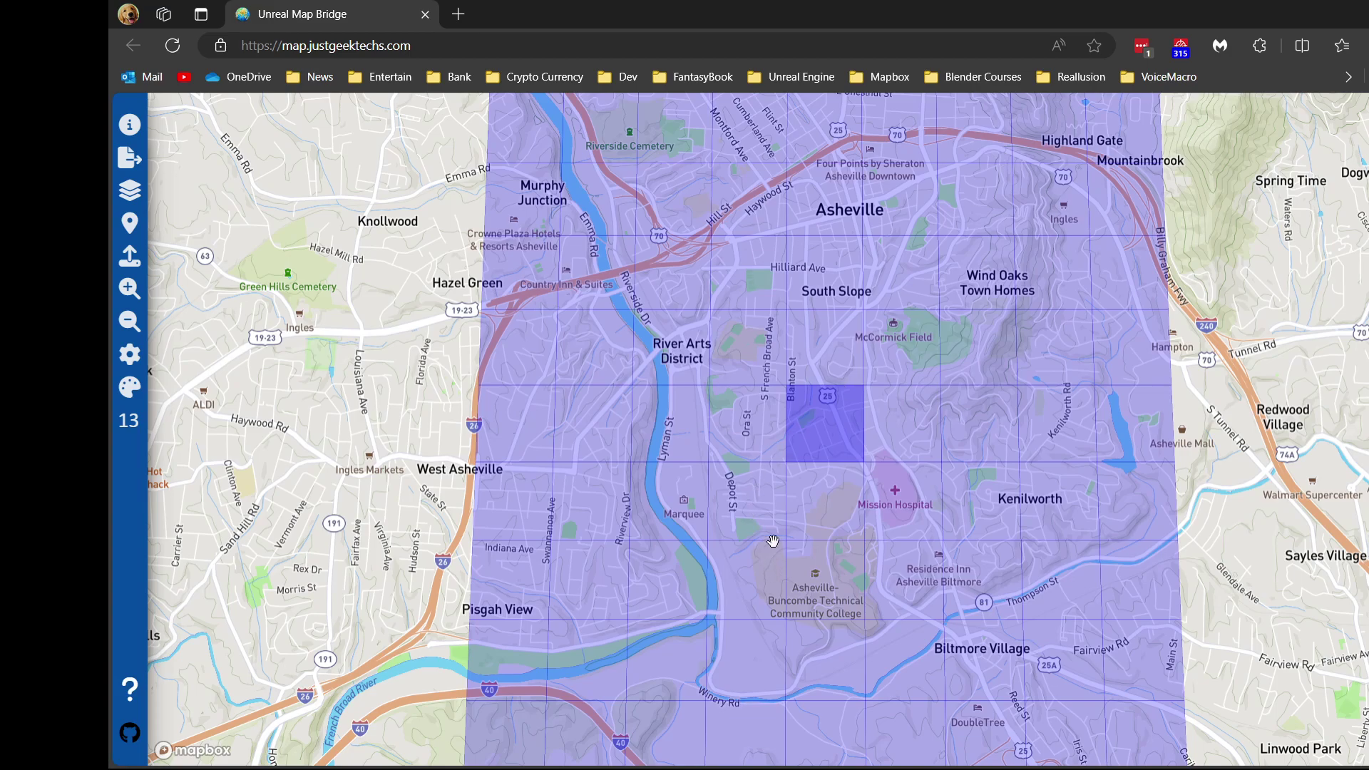
pyautogui.scroll(5, 772, 540)
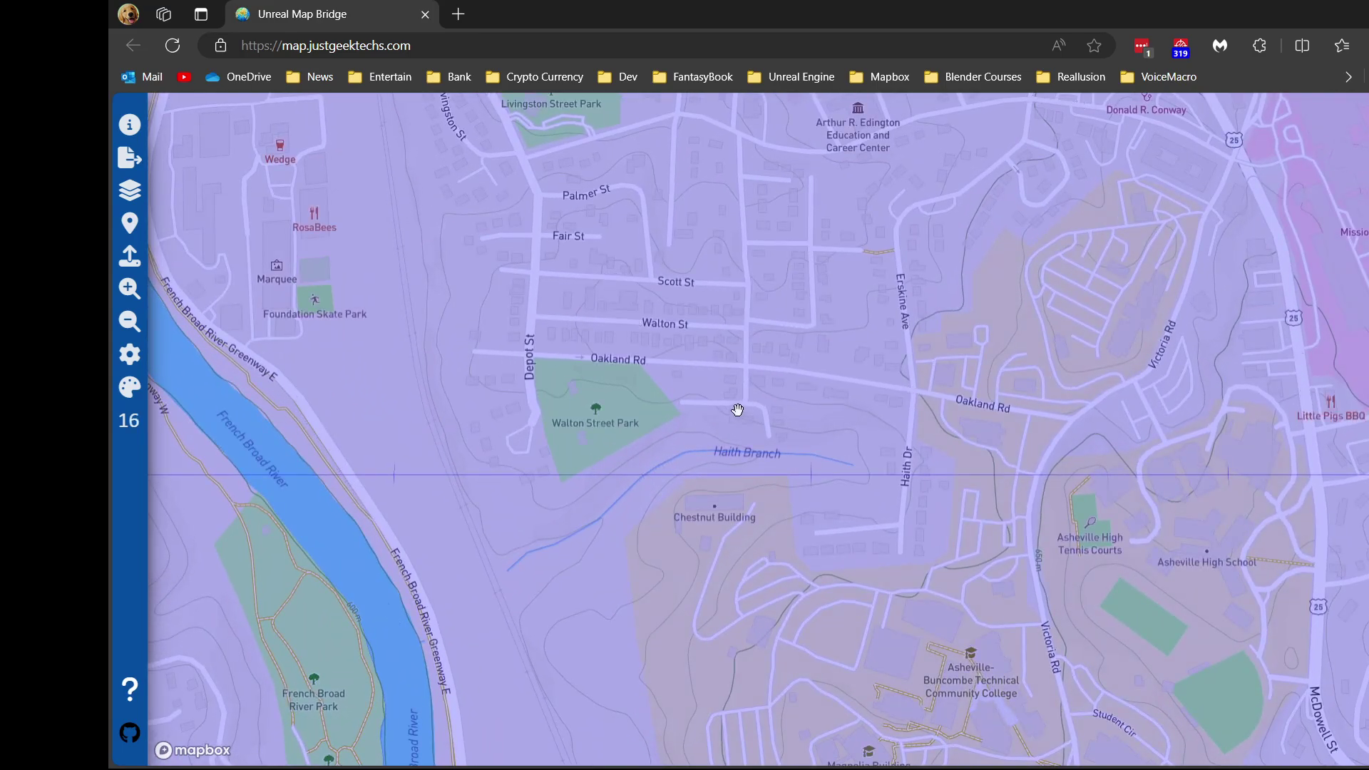
pyautogui.scroll(-3, 737, 410)
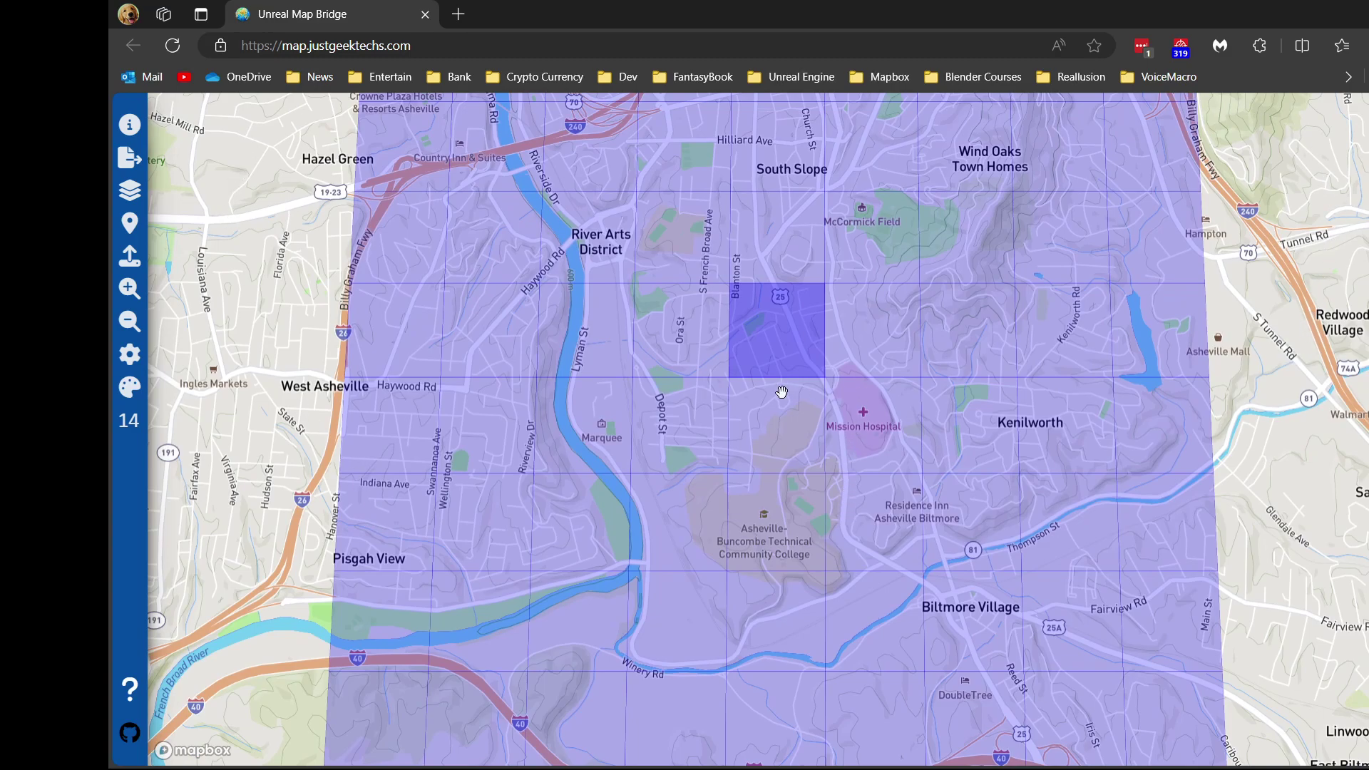
pyautogui.scroll(3, 681, 488)
pyautogui.scroll(-3, 680, 487)
pyautogui.scroll(4, 680, 488)
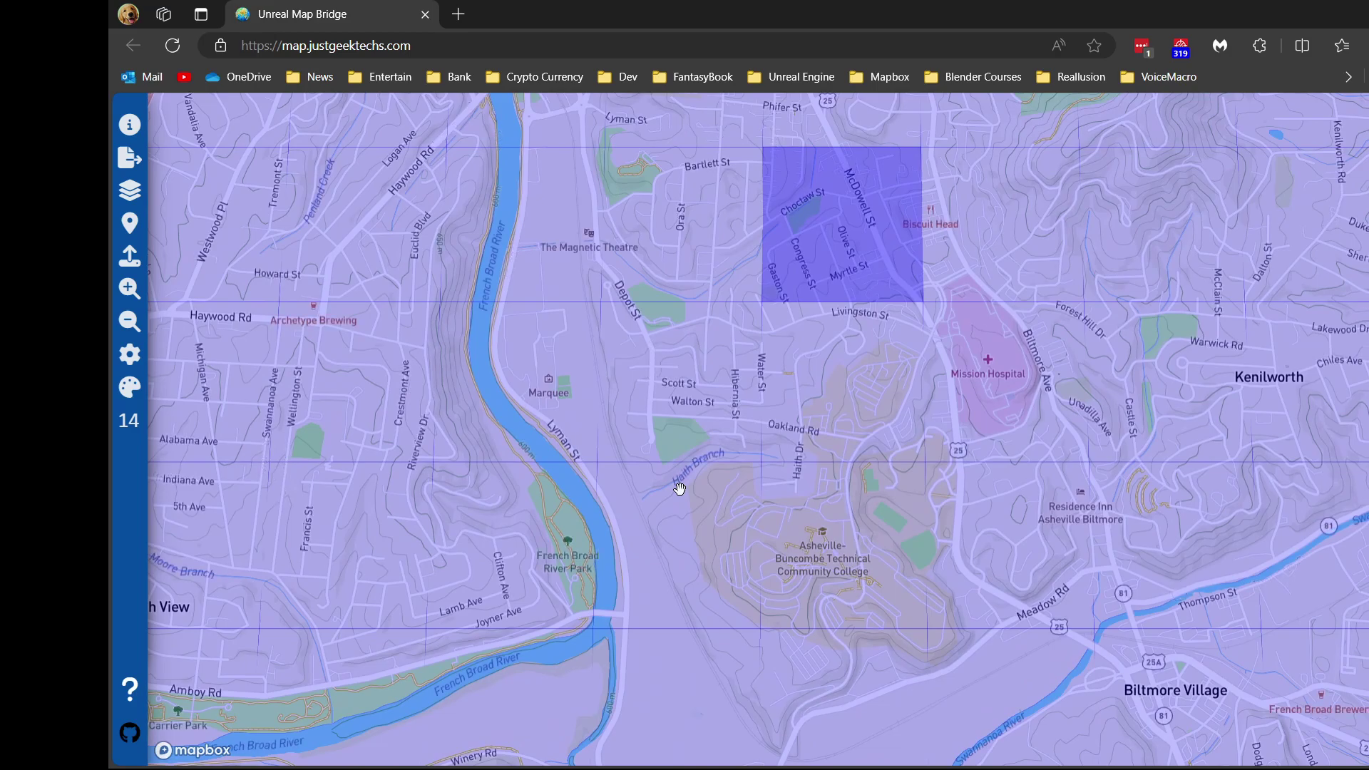
pyautogui.scroll(-2, 679, 490)
pyautogui.scroll(-3, 680, 489)
pyautogui.scroll(2, 680, 488)
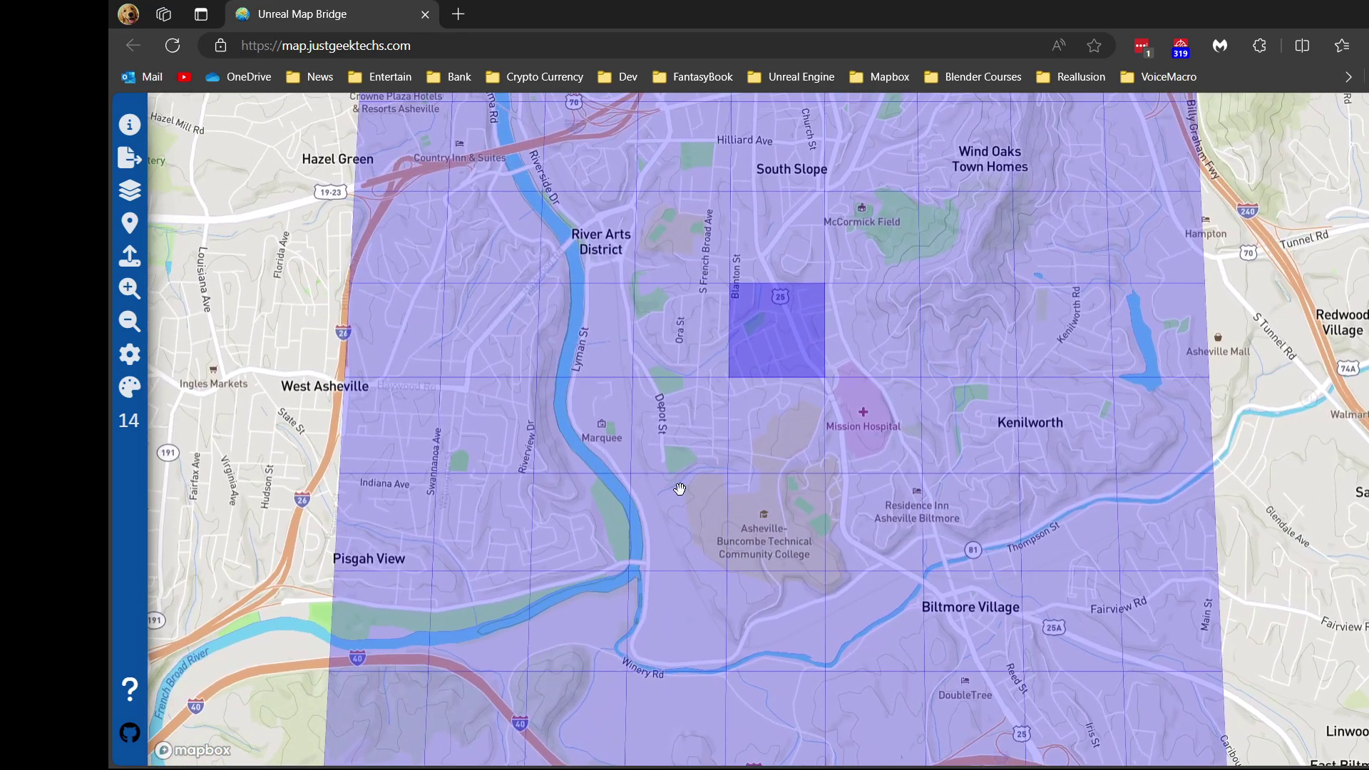
pyautogui.scroll(1, 854, 362)
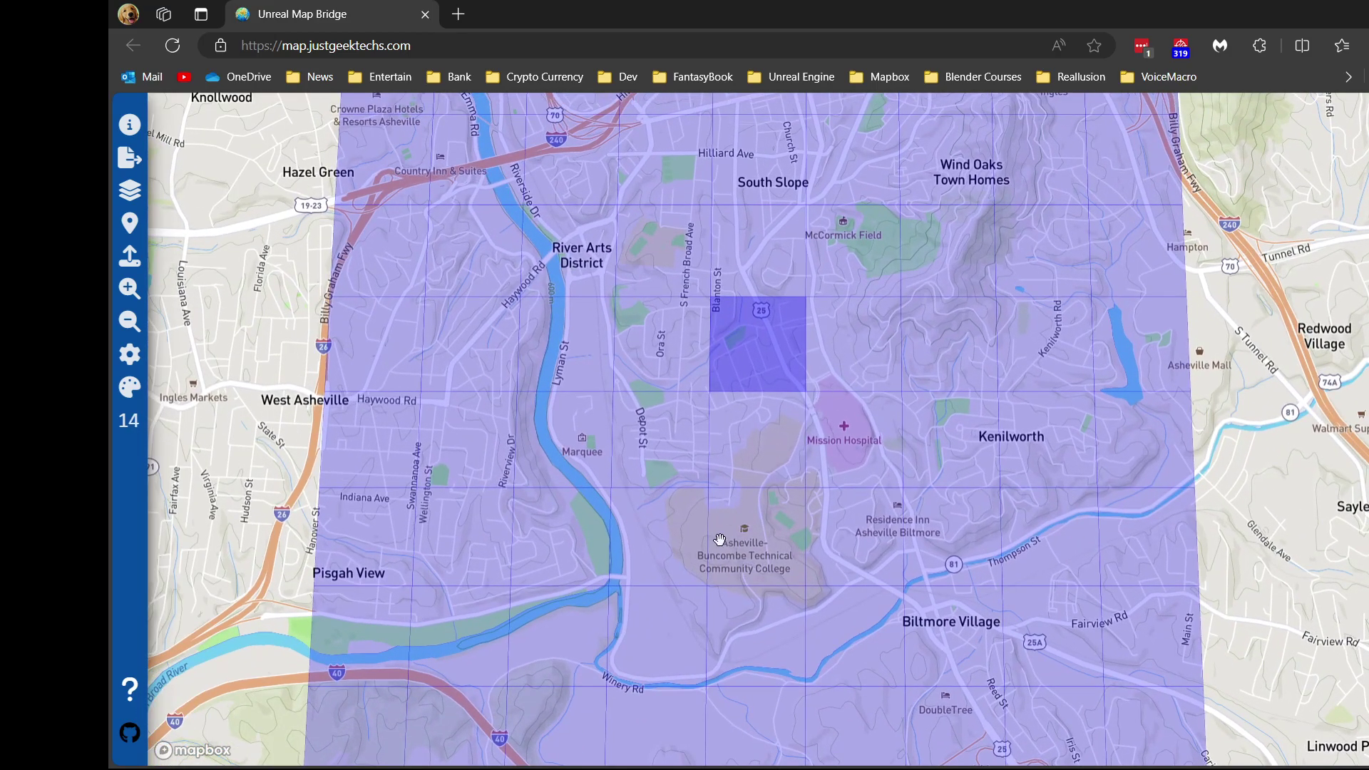
pyautogui.scroll(3, 719, 540)
pyautogui.scroll(6, 670, 416)
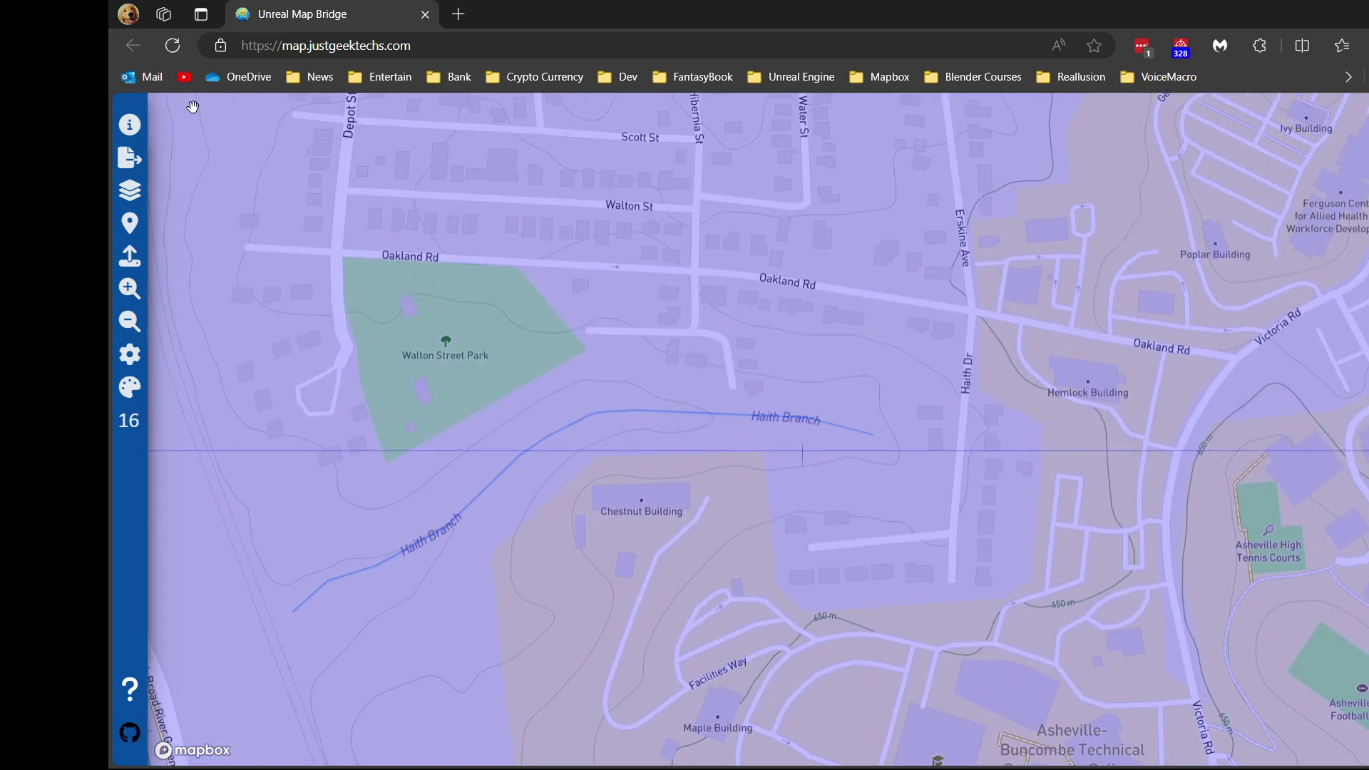
pyautogui.scroll(-8, 1026, 510)
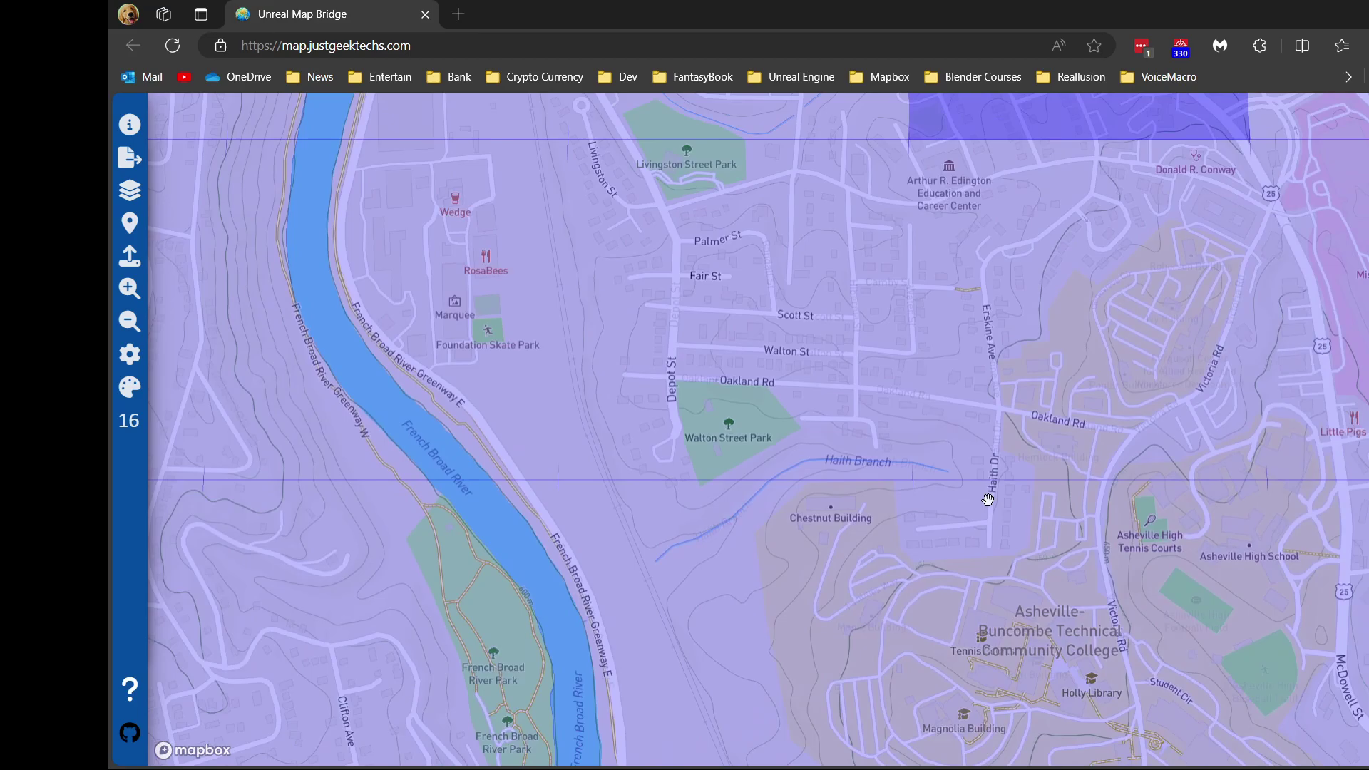
pyautogui.scroll(-4, 1084, 497)
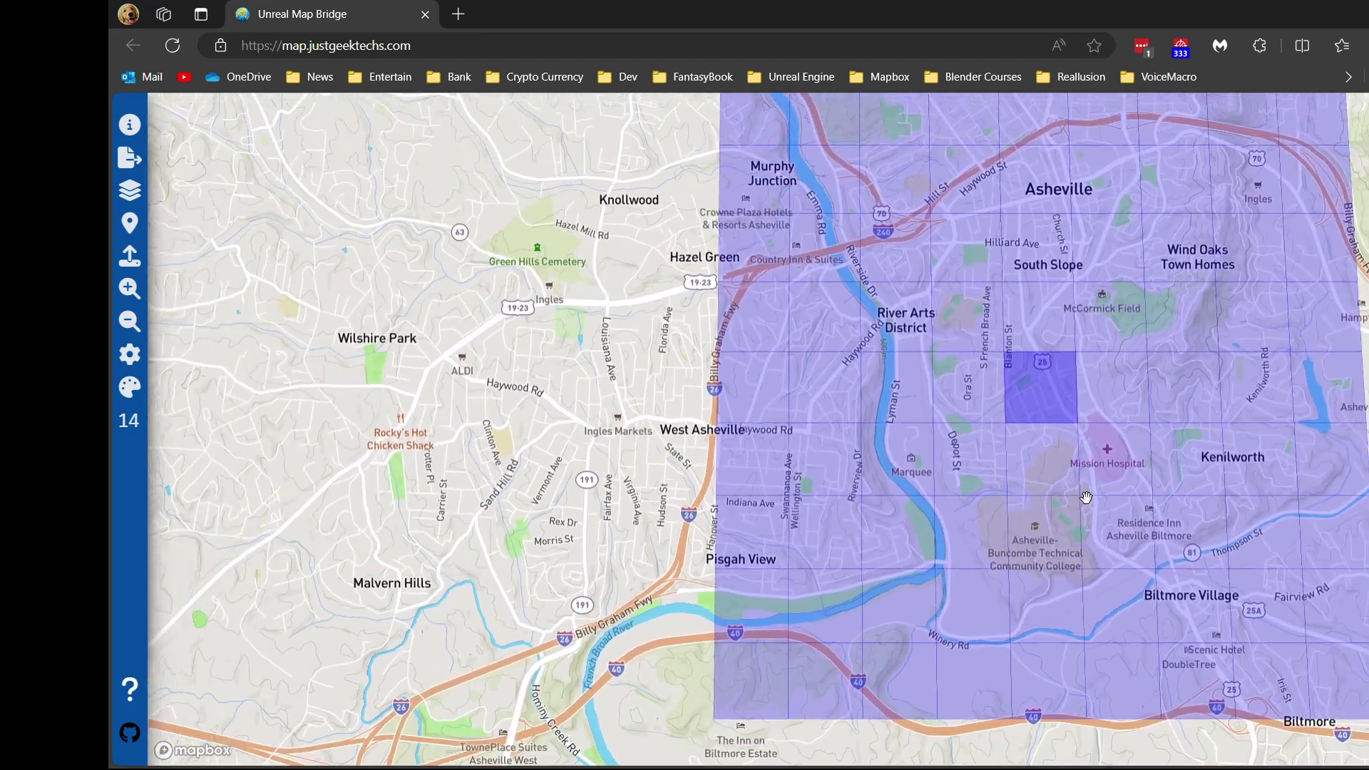
pyautogui.moveTo(1367, 451); pyautogui.dragTo(1322, 469)
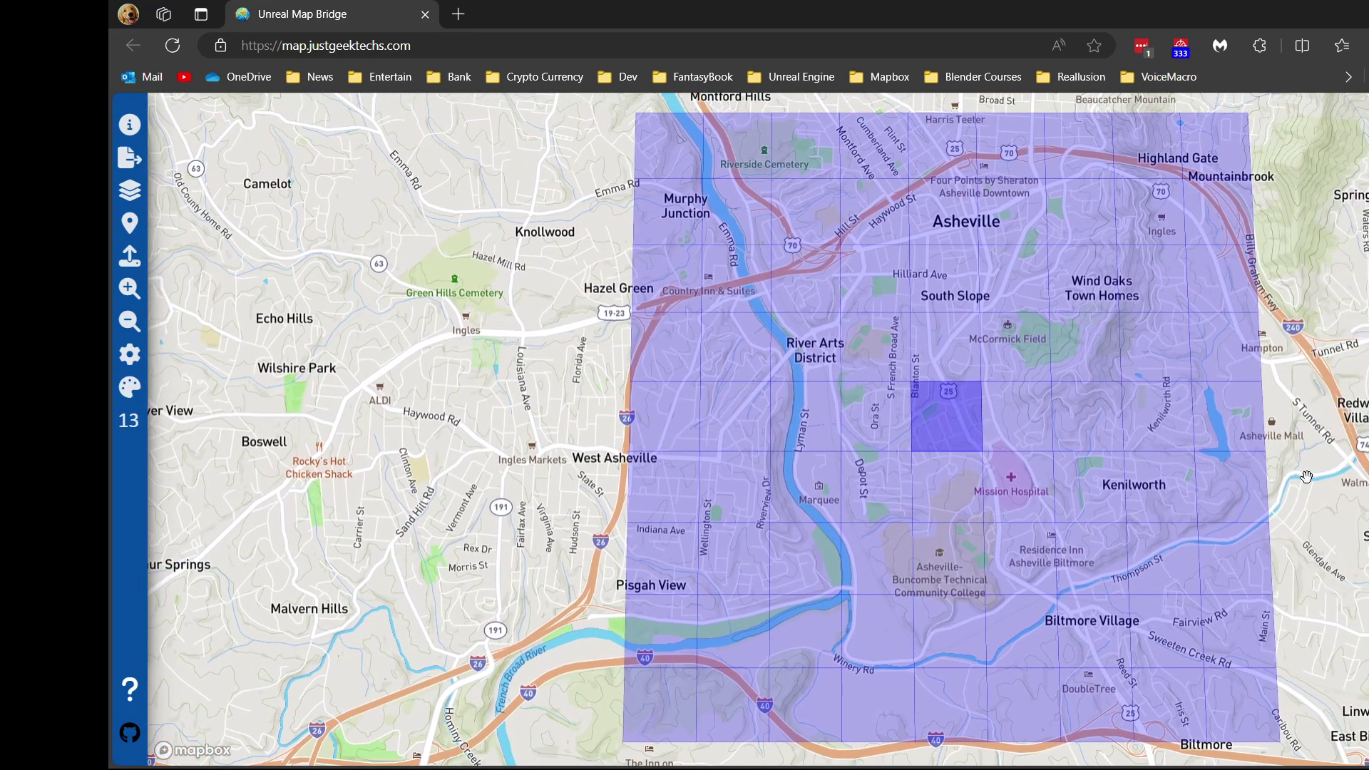
pyautogui.scroll(1, 1306, 476)
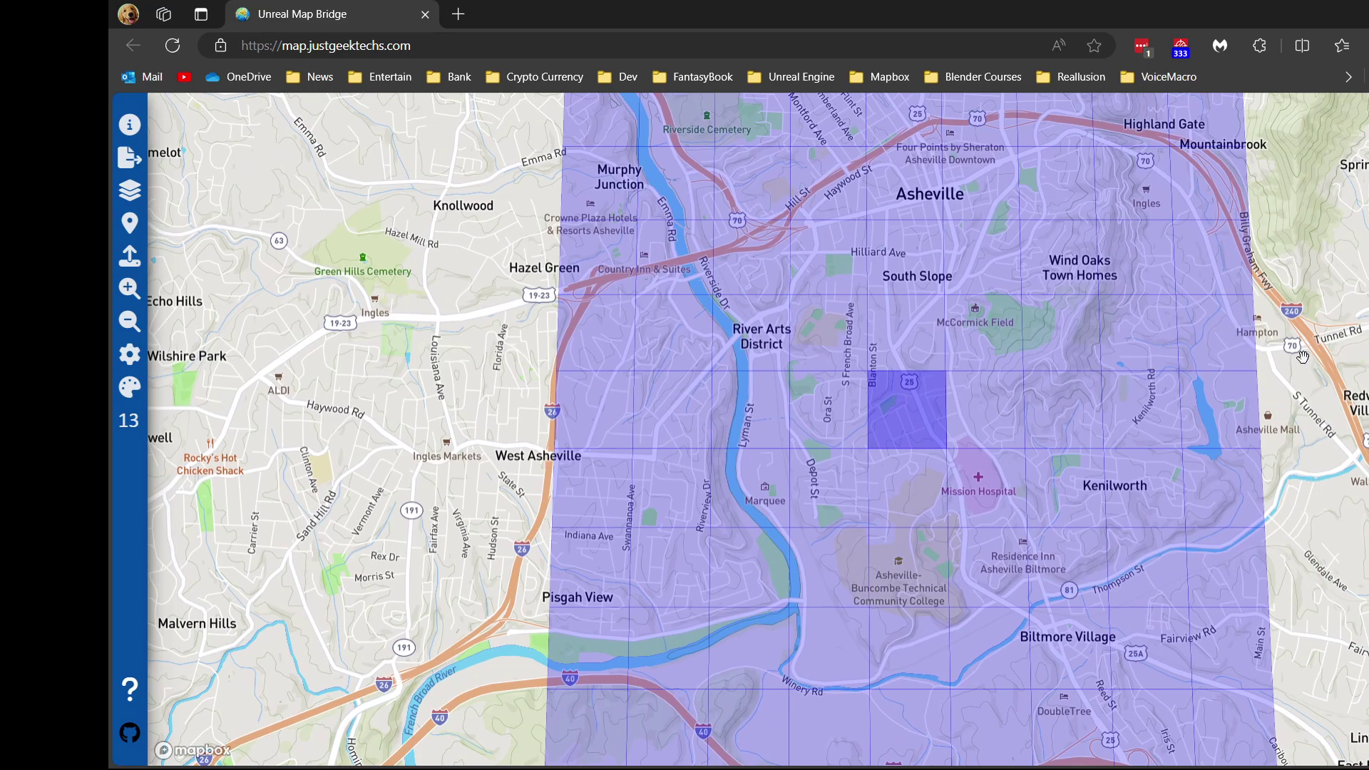
pyautogui.scroll(-1, 1301, 356)
pyautogui.scroll(1, 1301, 356)
# - Reopen Export Settings and pick 'Import Heightmap into Unreal (Requires Plugin)', keeping 6097x6097 and zoom 14
pyautogui.click(129, 158)
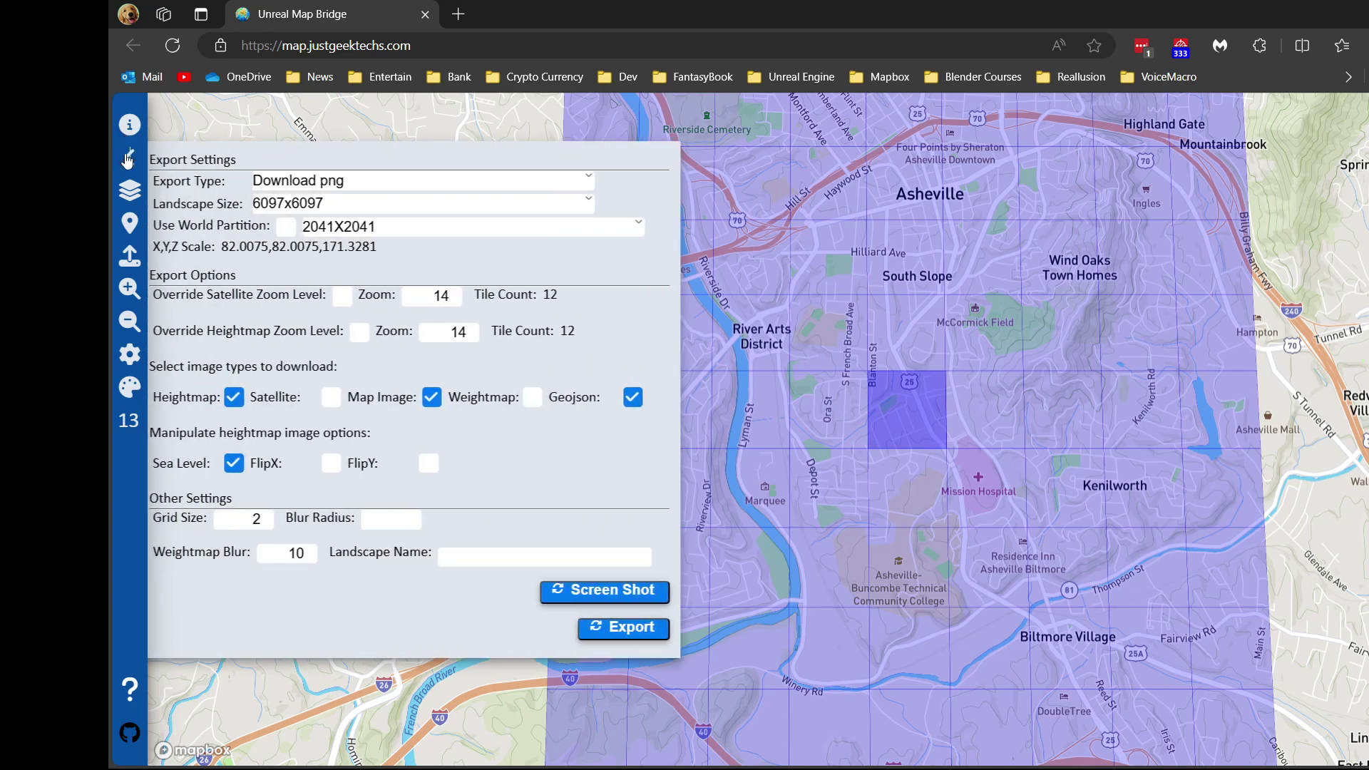
pyautogui.click(347, 184)
pyautogui.click(361, 222)
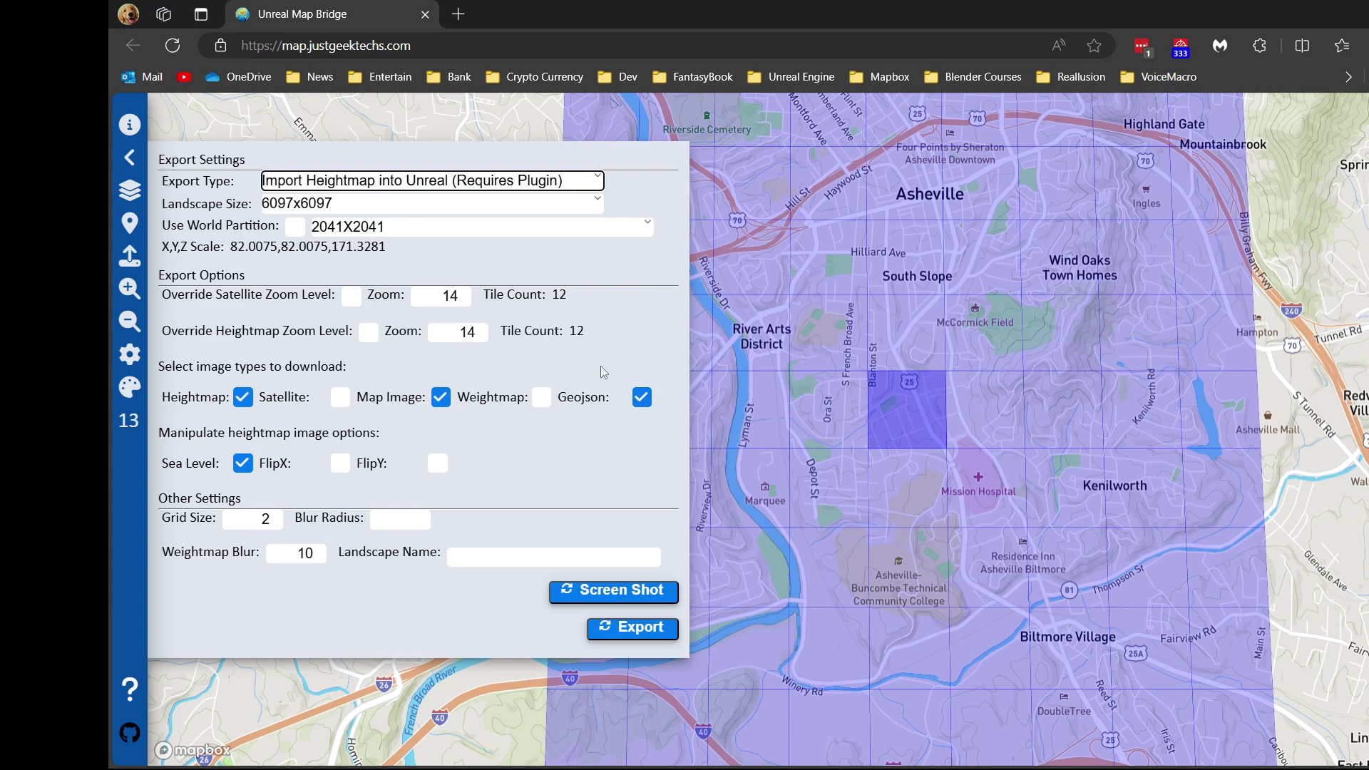
pyautogui.press('super')
# - In the editor, select Mapbox_BP and scroll its Details down toward Height Map Directory
pyautogui.moveTo(1155, 755)
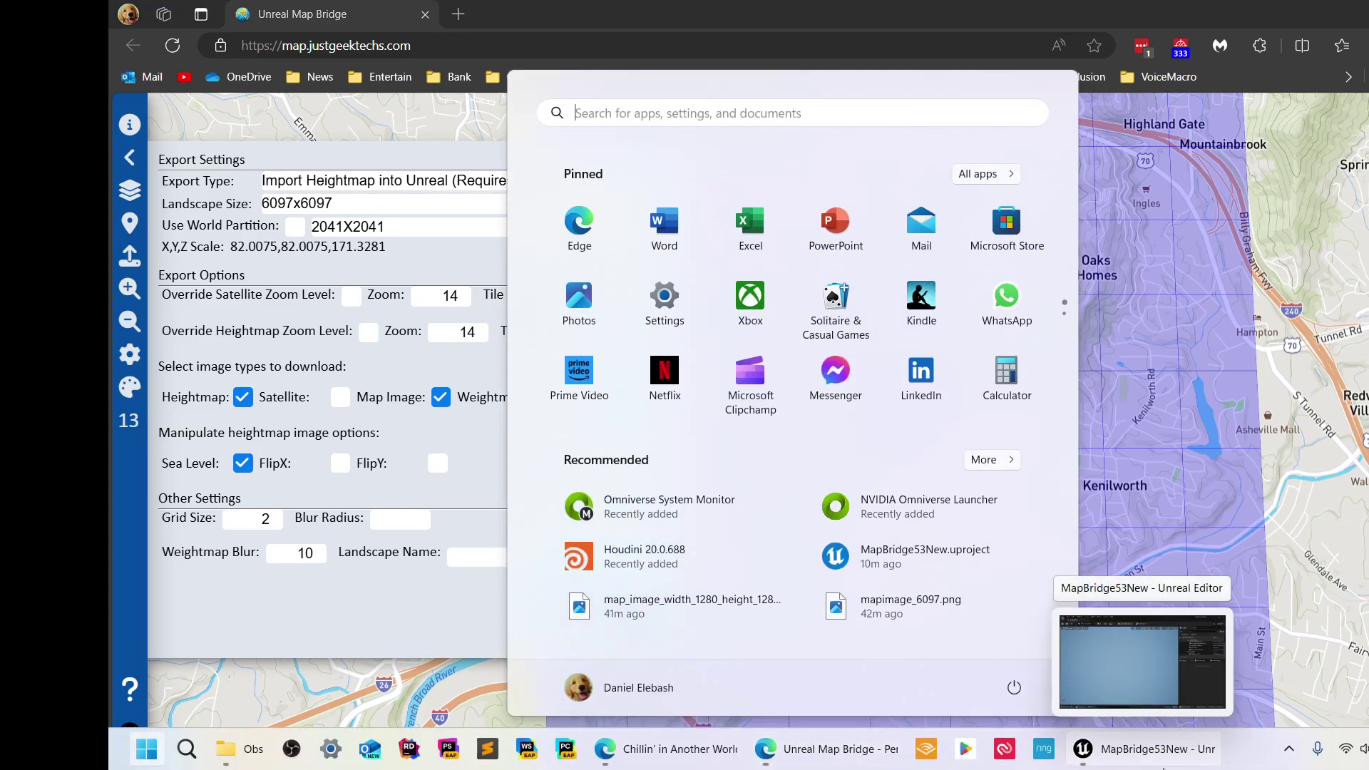
pyautogui.click(1141, 659)
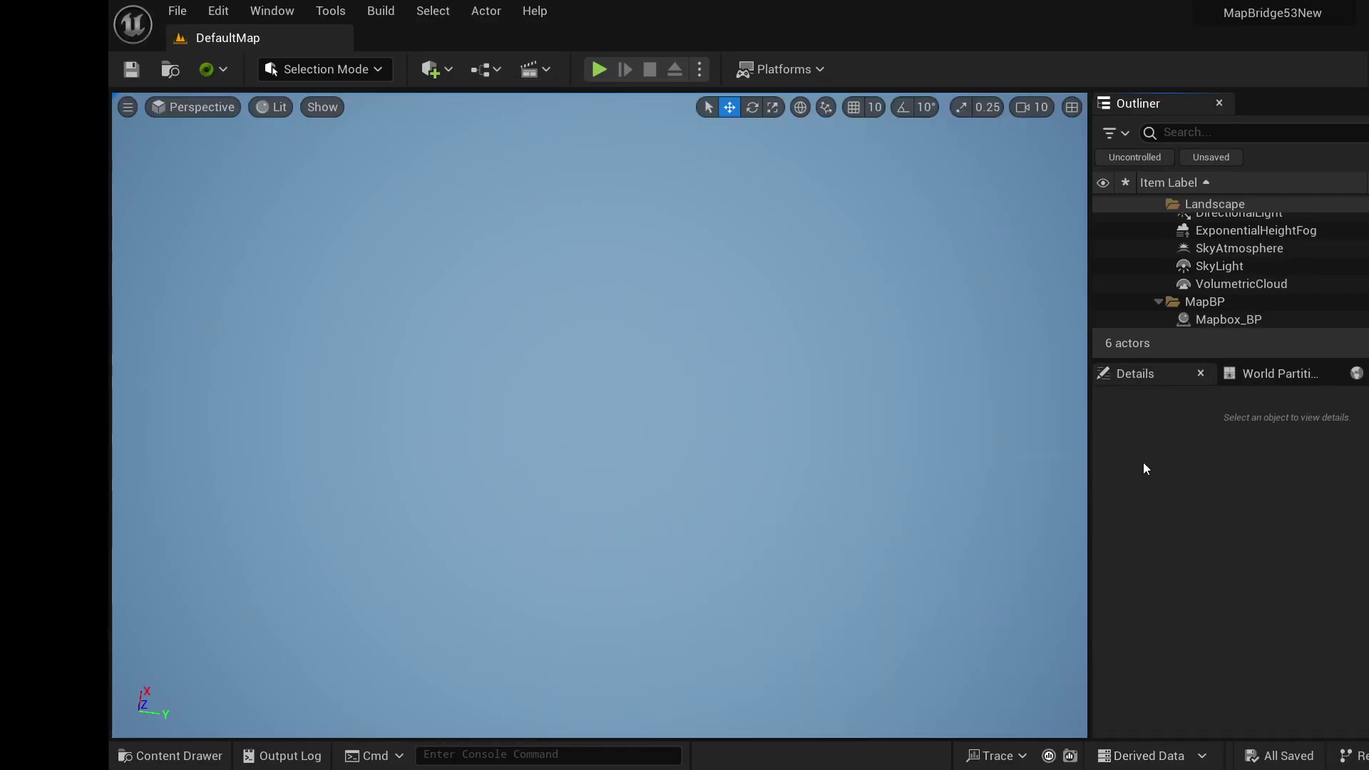
pyautogui.click(1222, 320)
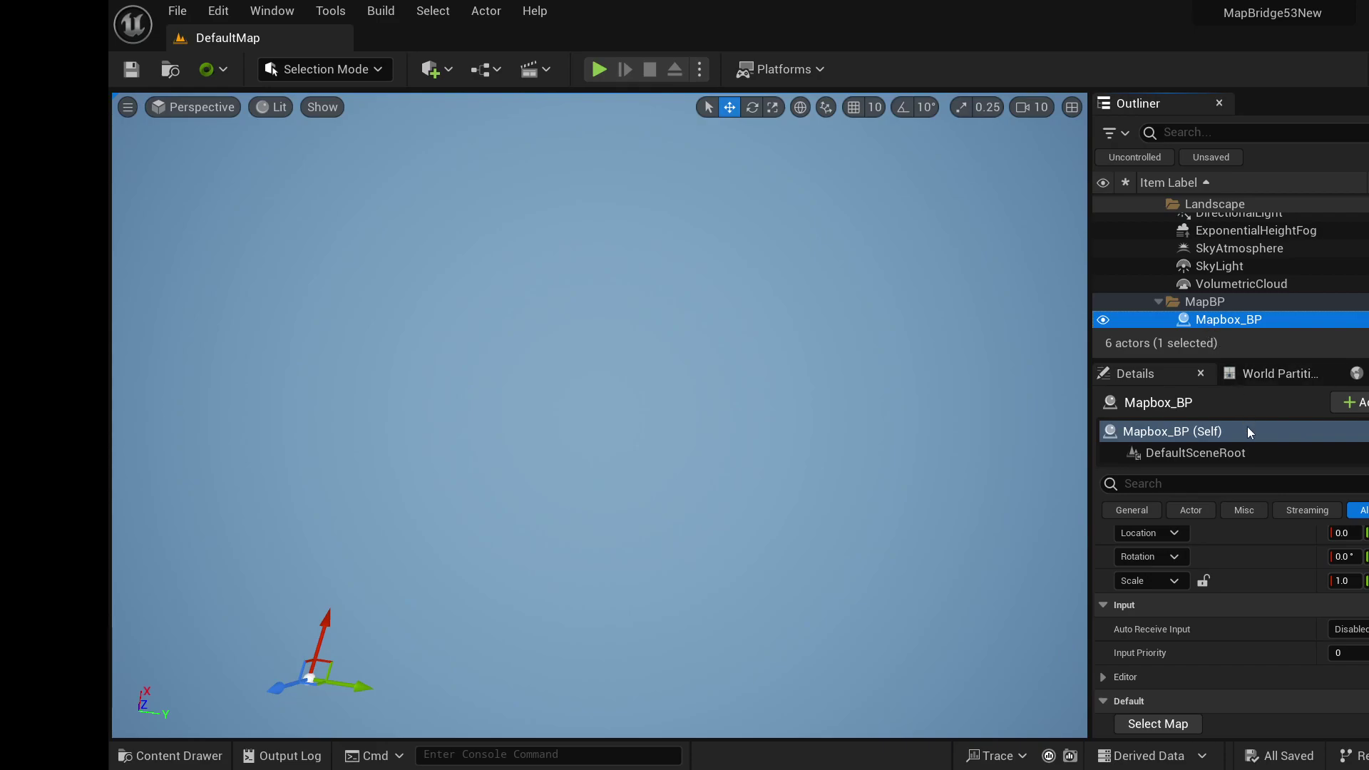
pyautogui.scroll(-2, 1306, 556)
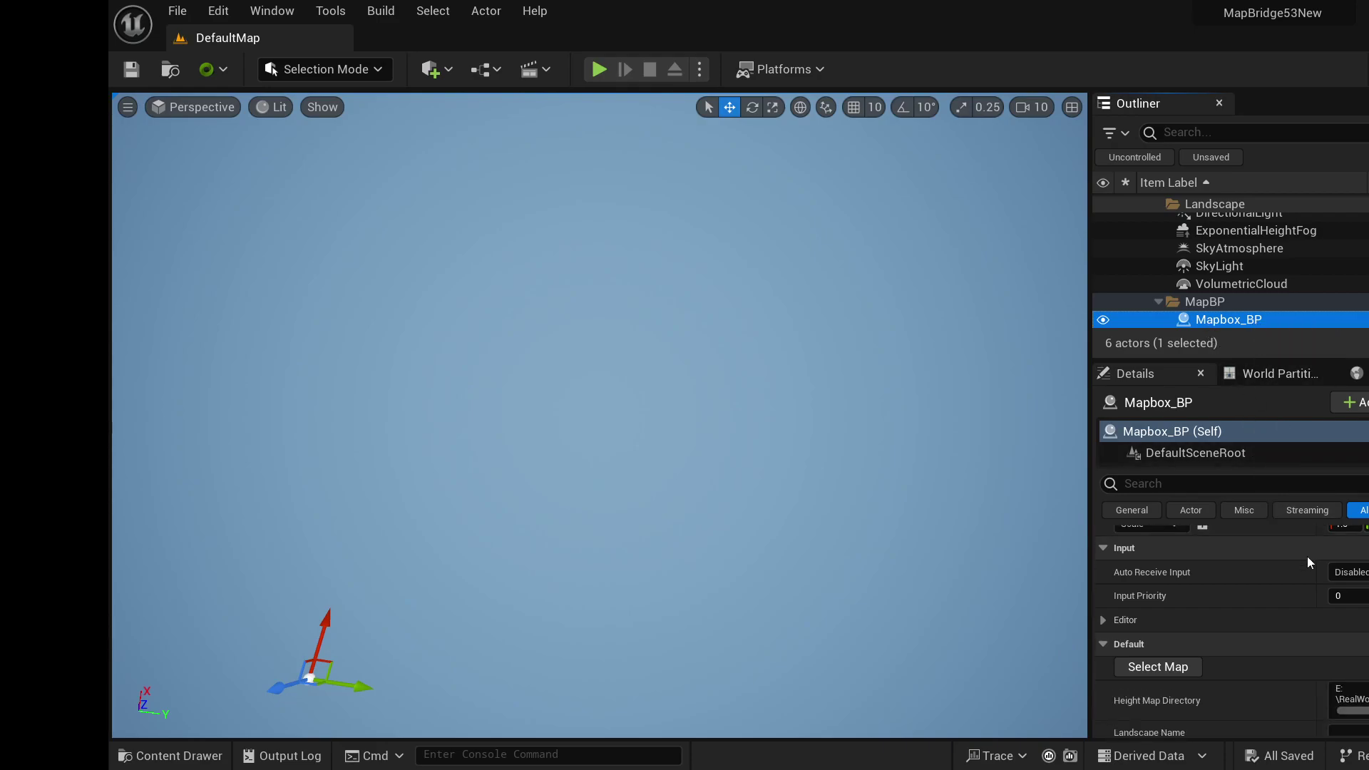
pyautogui.scroll(-1, 1307, 556)
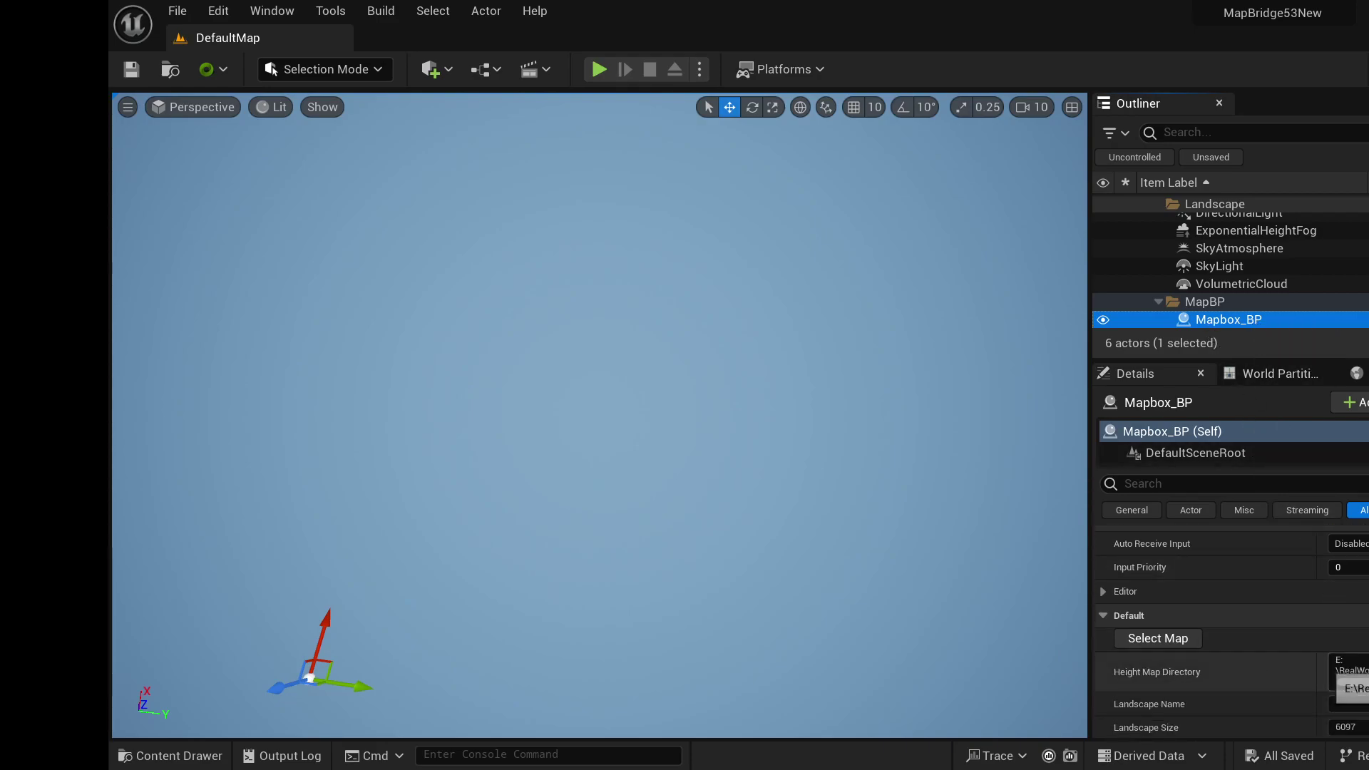
pyautogui.press('super')
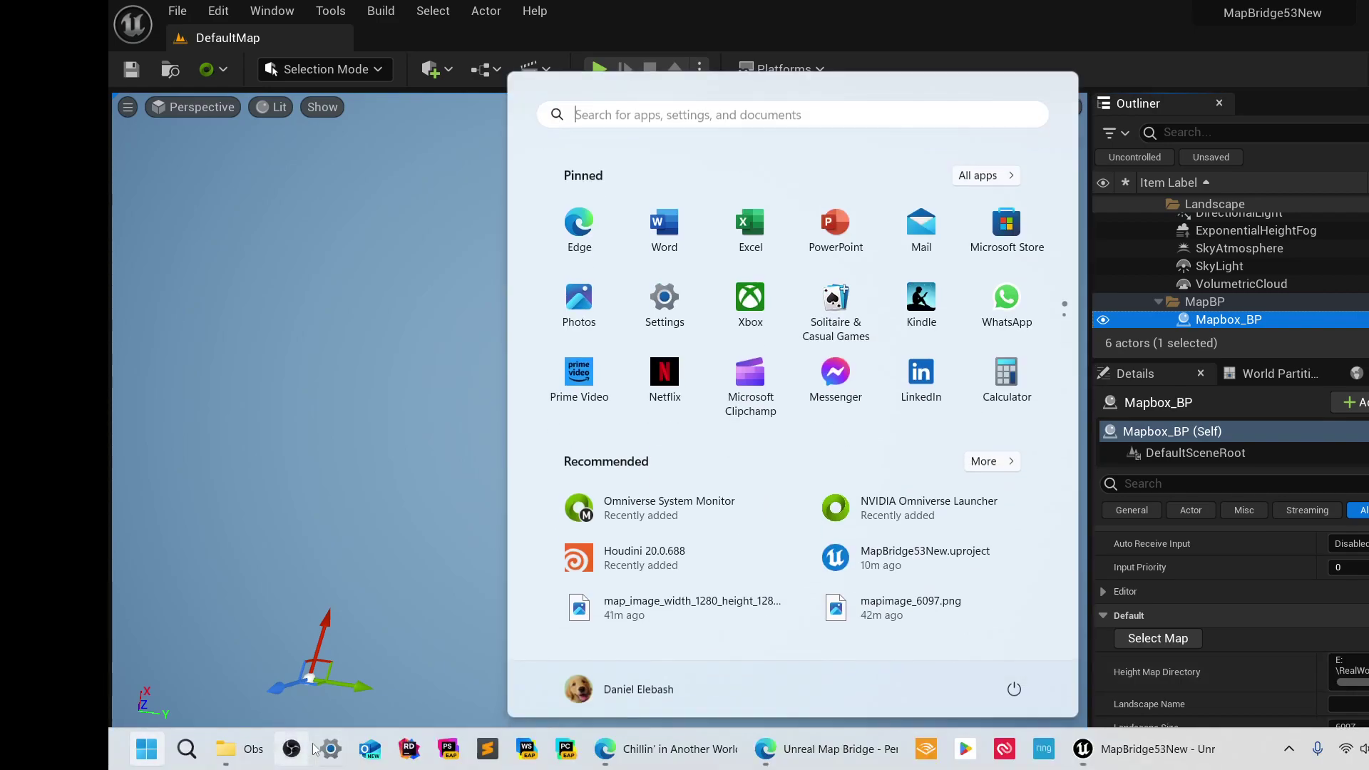
# - Open Unreal Map Bridge's User Settings and confirm the download directory is RealWorldHeightmaps
pyautogui.click(813, 748)
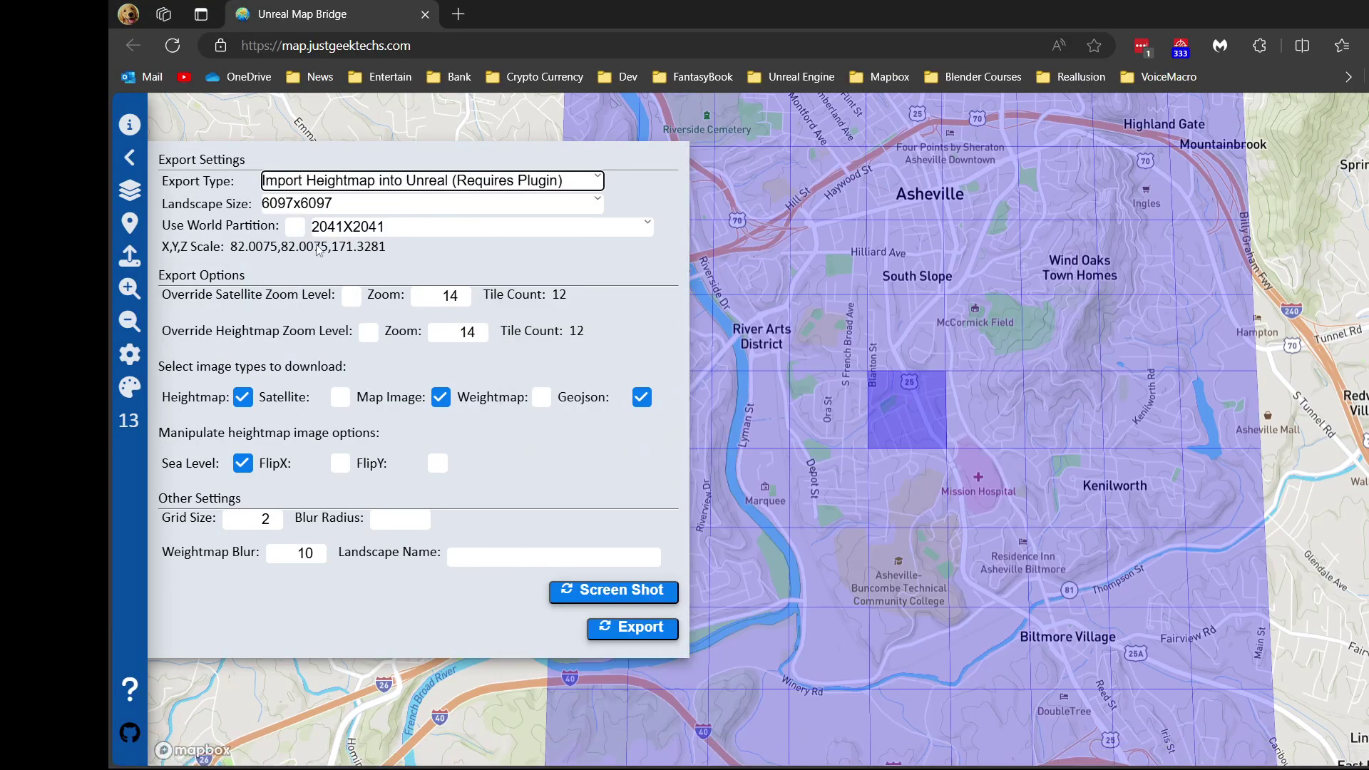
pyautogui.click(132, 357)
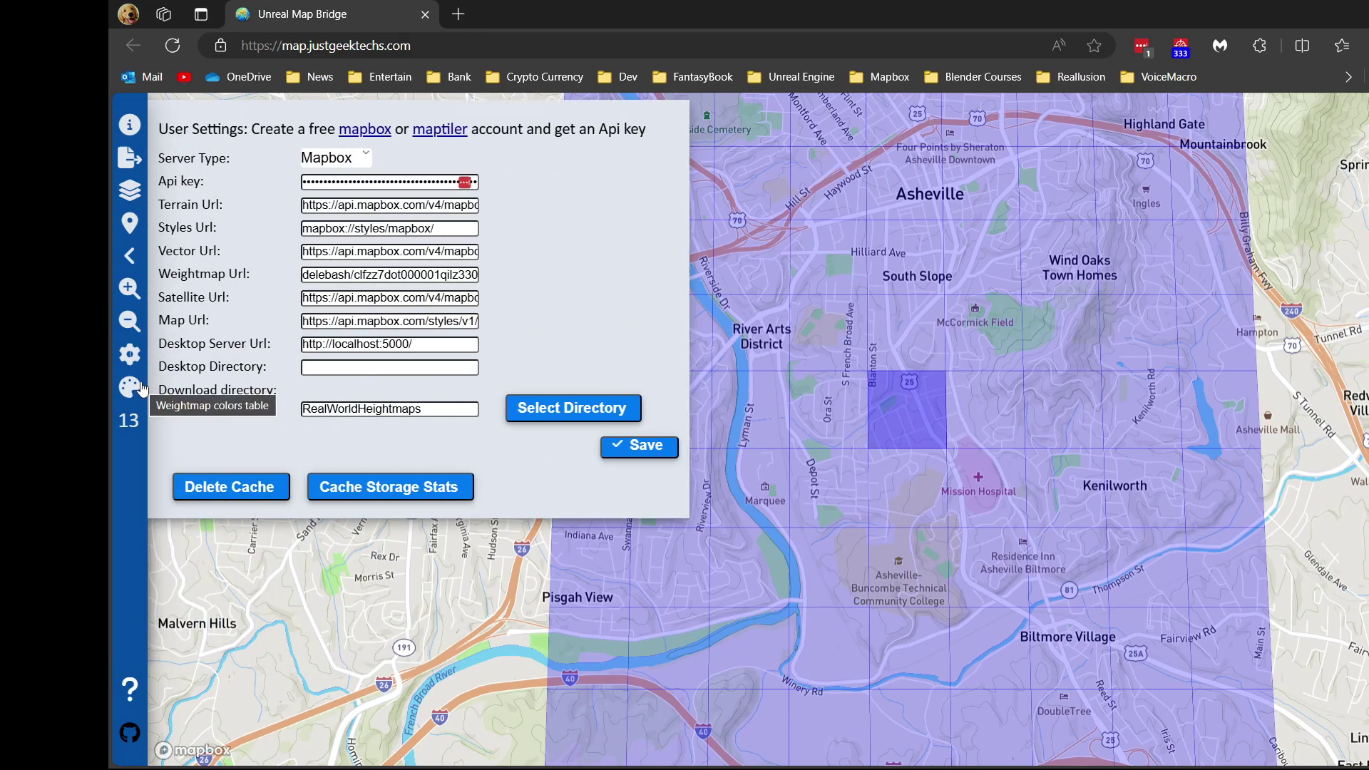
pyautogui.press('super')
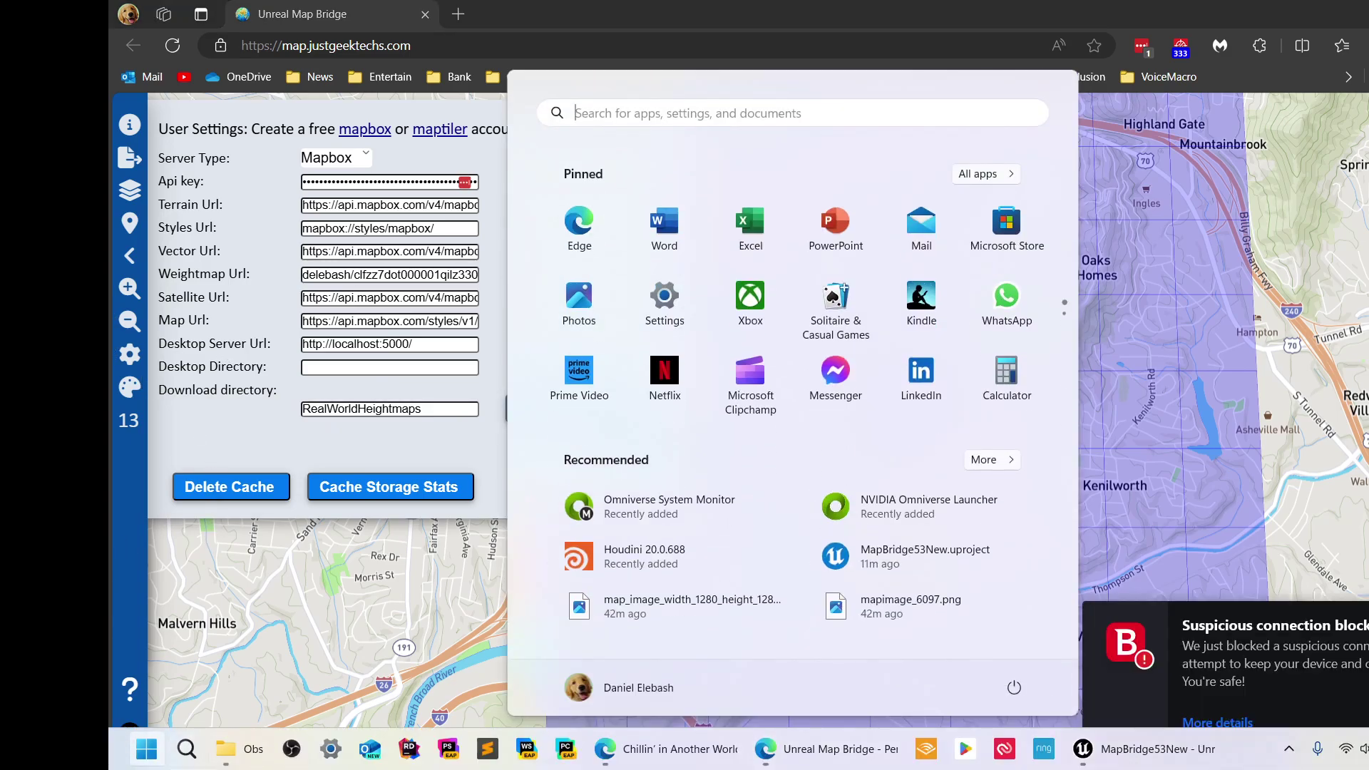
pyautogui.press('super')
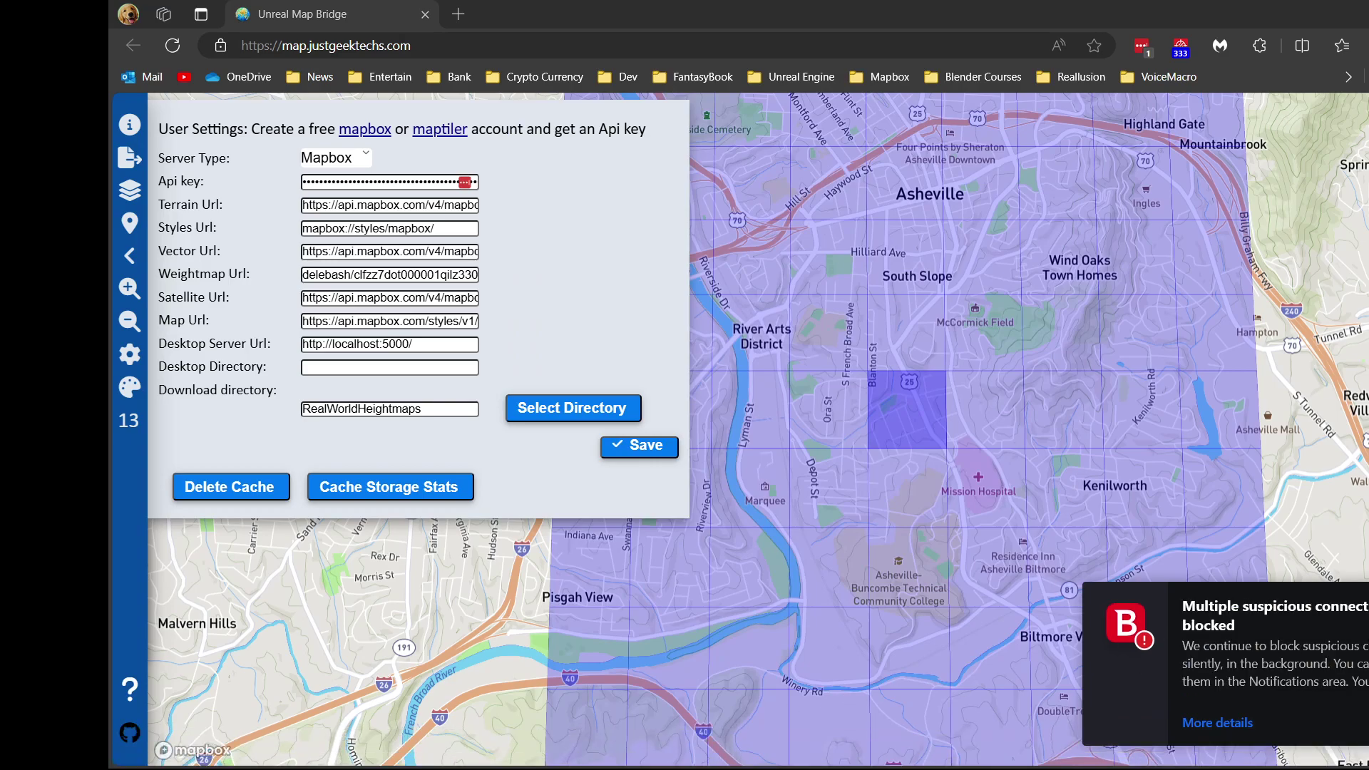
# - Locate the RealWorldHeightmaps folder on data (E:) and copy its path, E:\RealWorldHeightmaps
pyautogui.click(227, 750)
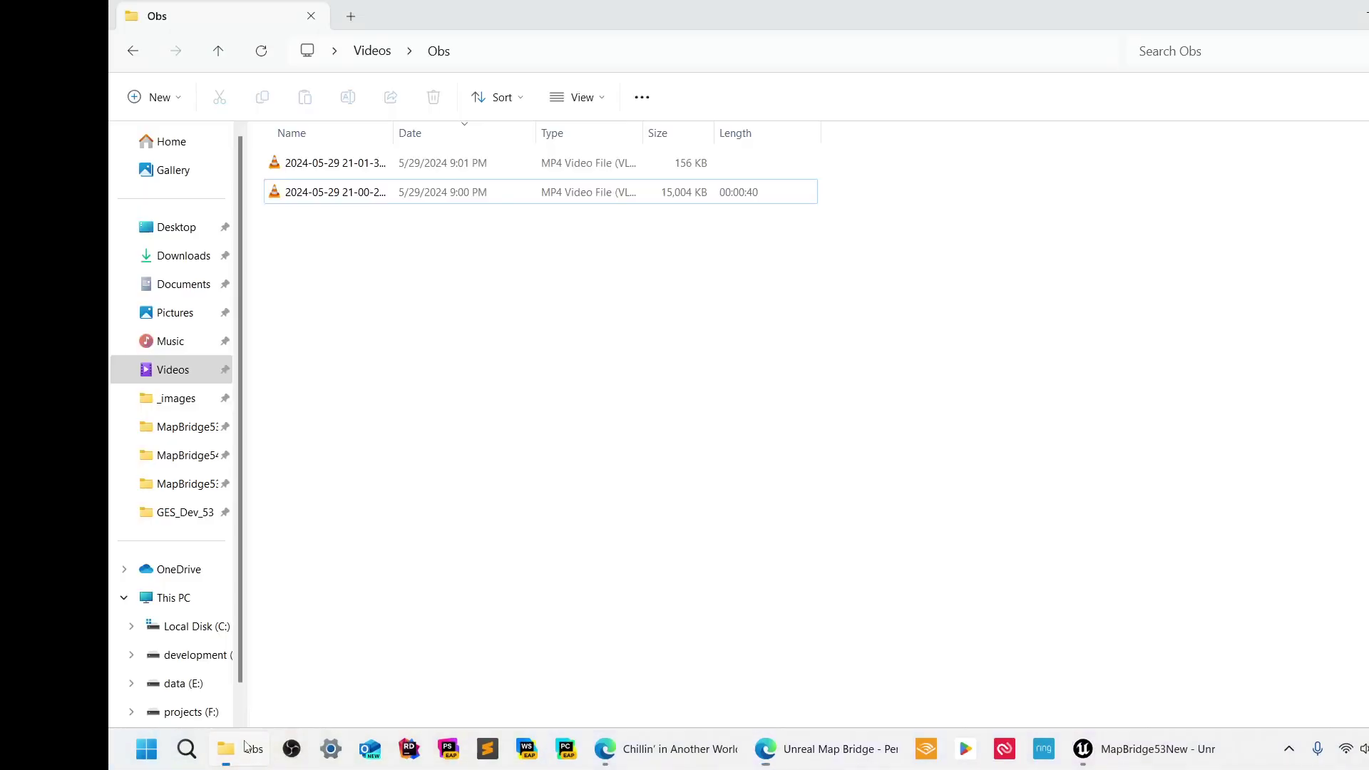
pyautogui.click(177, 686)
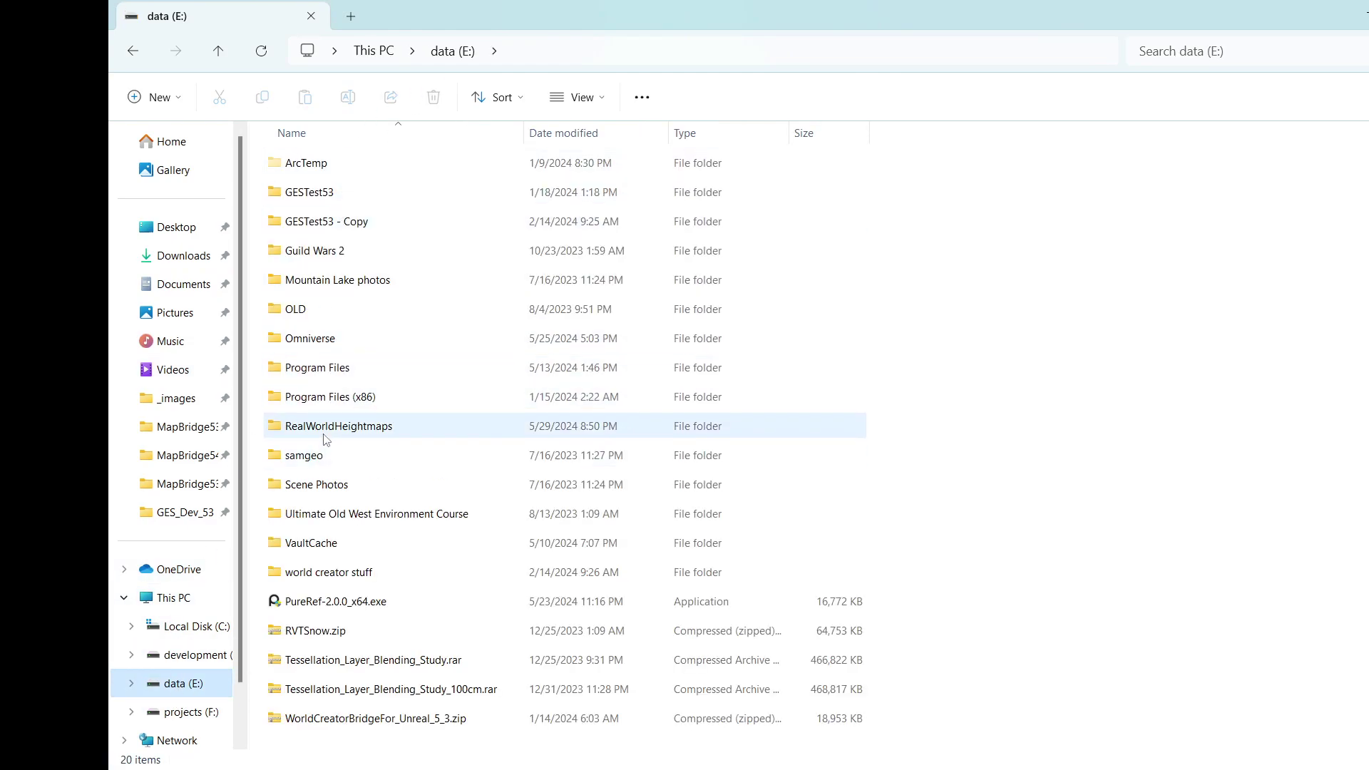
pyautogui.doubleClick(357, 426)
pyautogui.click(708, 45)
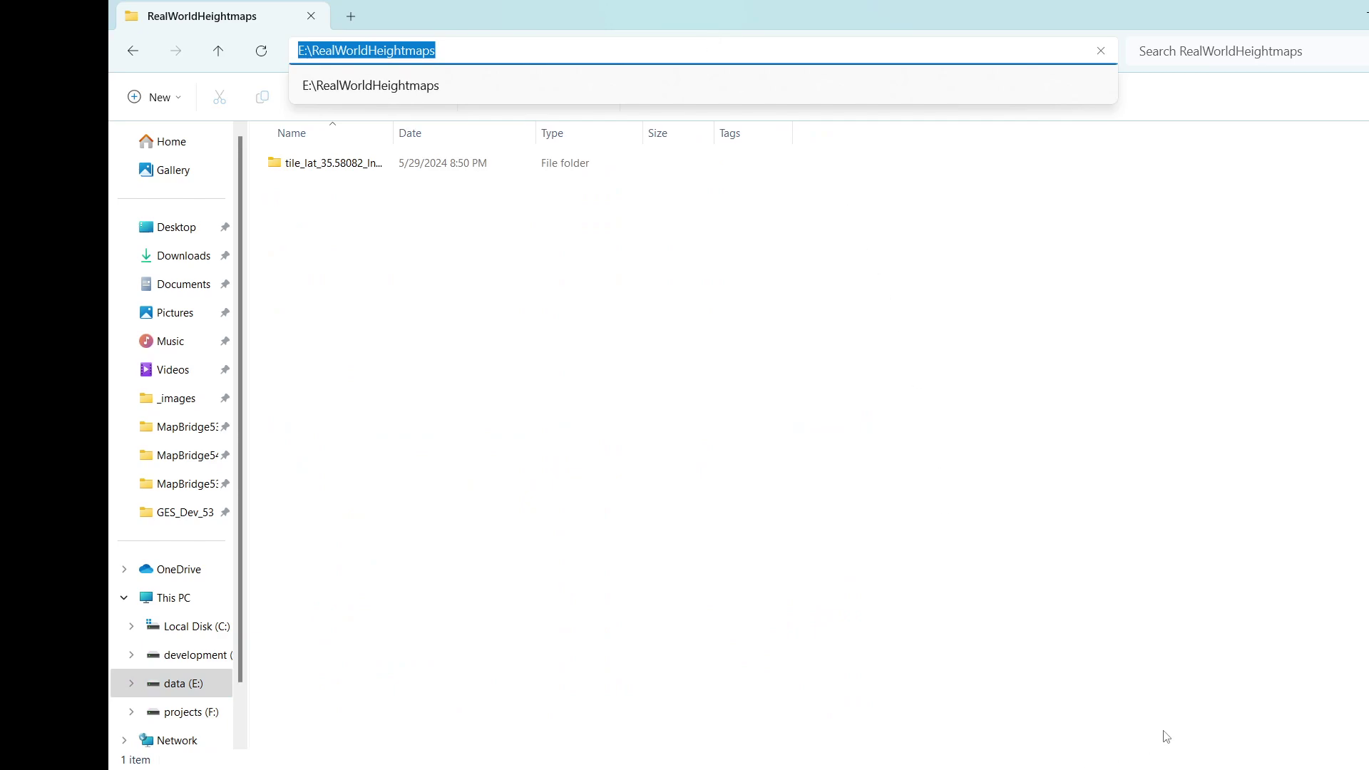
pyautogui.press('super')
pyautogui.click(1158, 753)
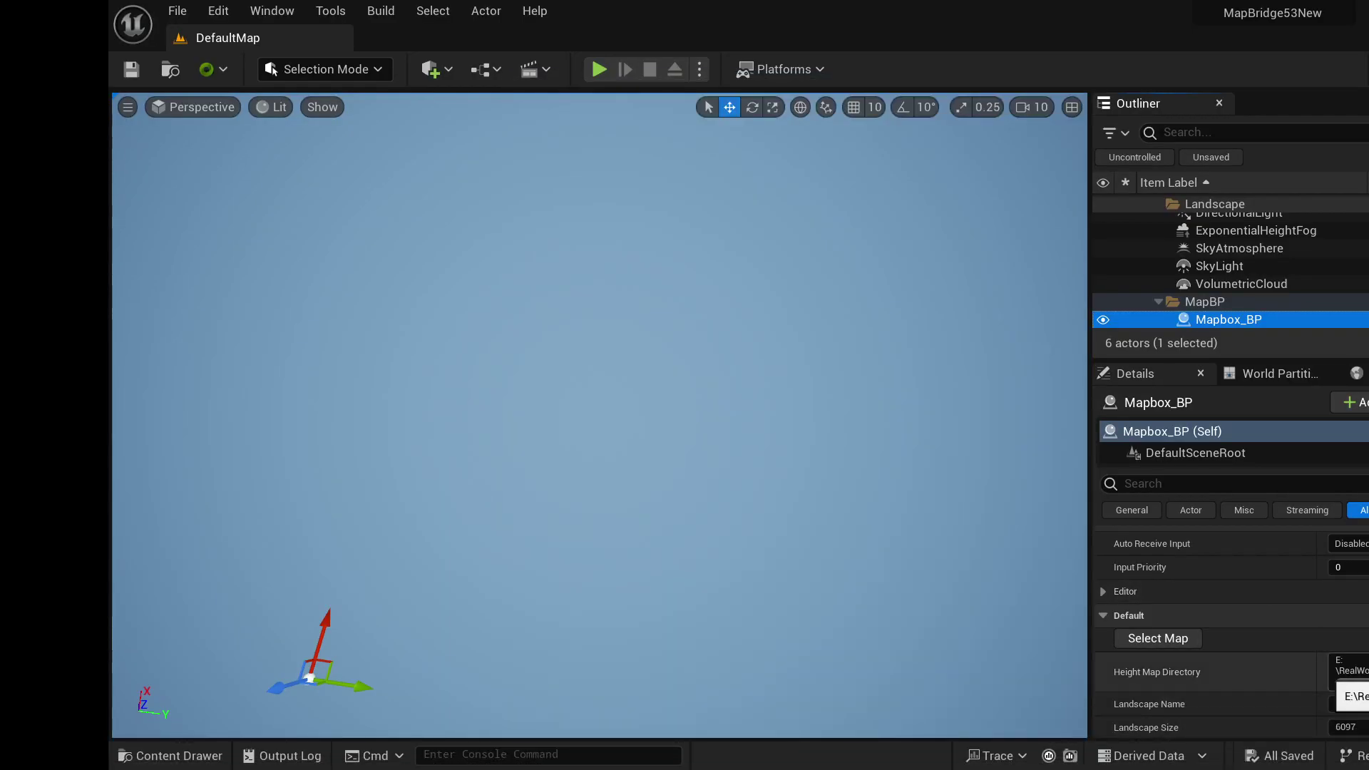
# - Replace Mapbox_BP's Height Map Directory with the pasted E:\RealWorldHeightmaps path
pyautogui.click(1352, 671)
pyautogui.hotkey('ctrl', 'a')
pyautogui.hotkey('ctrl', 'v')
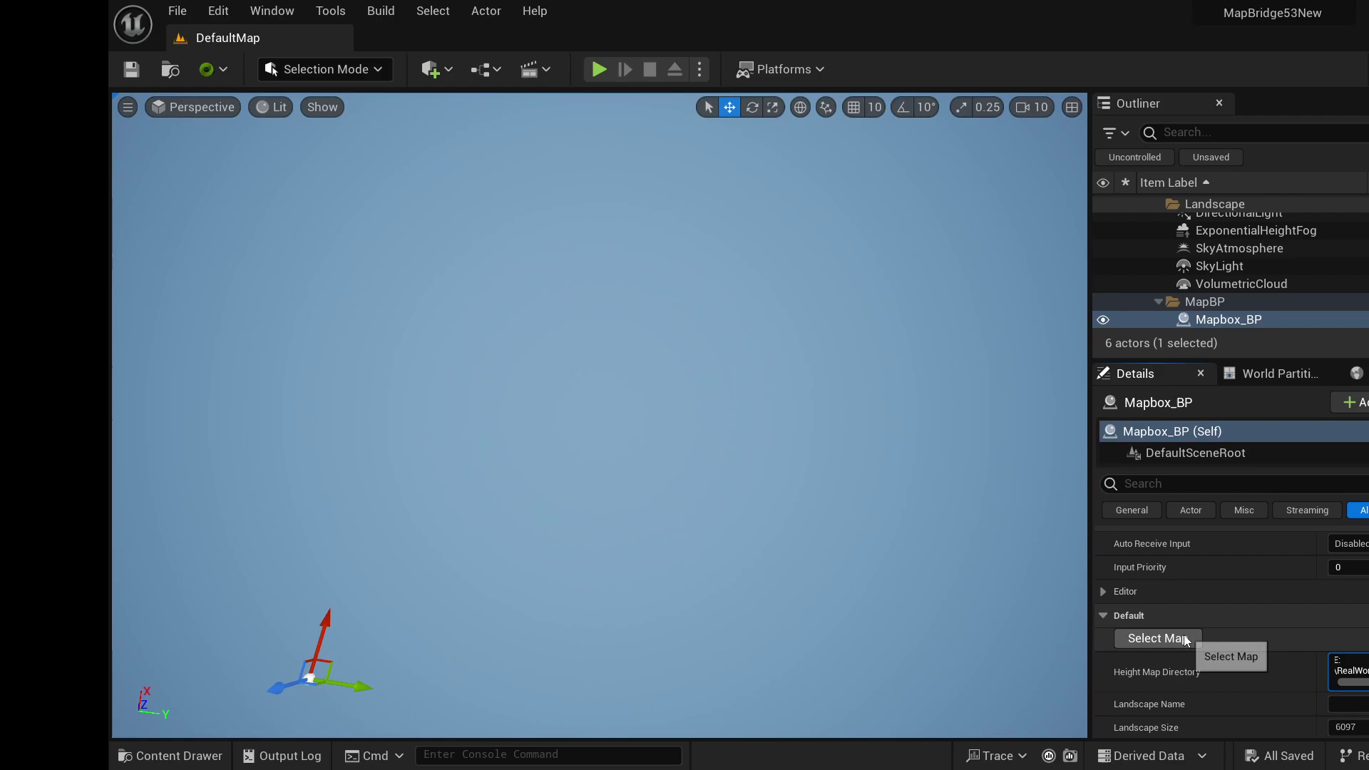
pyautogui.press('super')
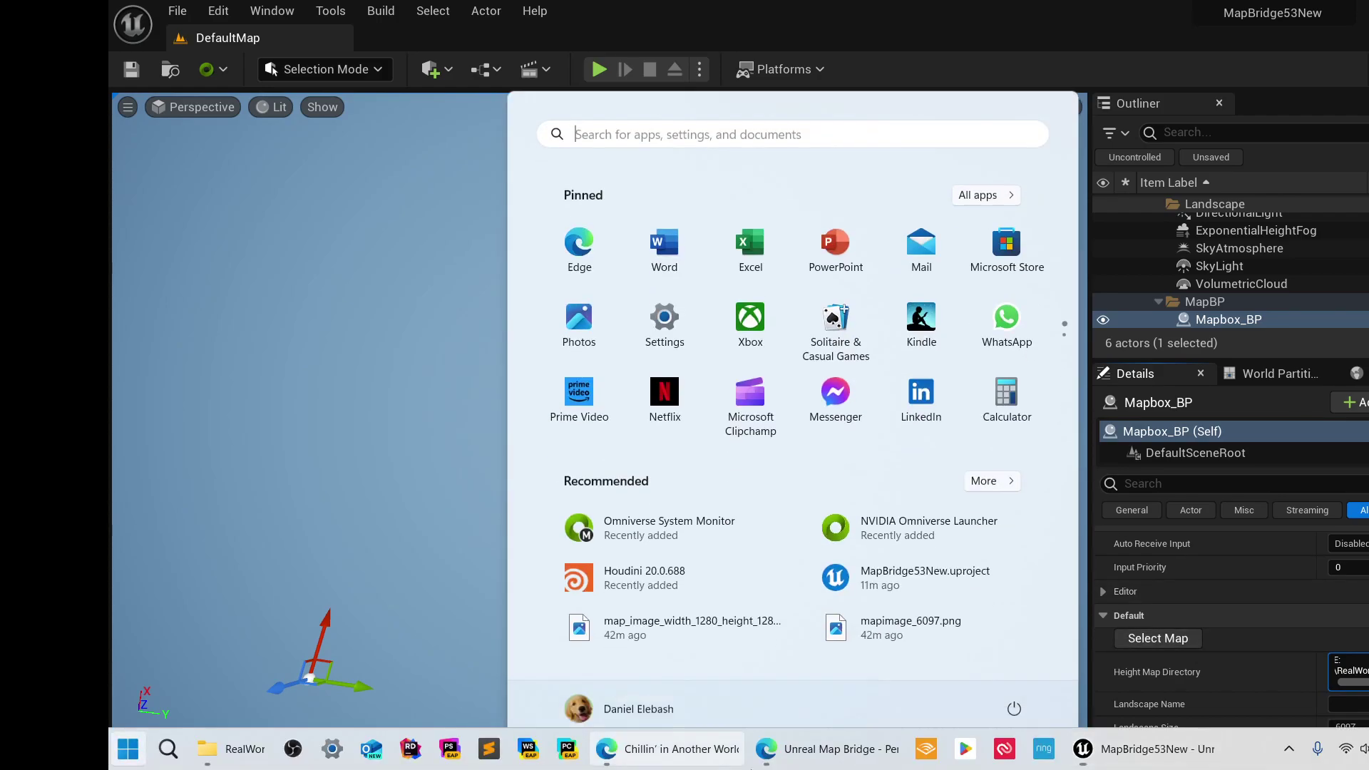
# - Reopen Map Bridge's Export Settings, still set to Import Heightmap into Unreal at 6097x6097
pyautogui.click(852, 755)
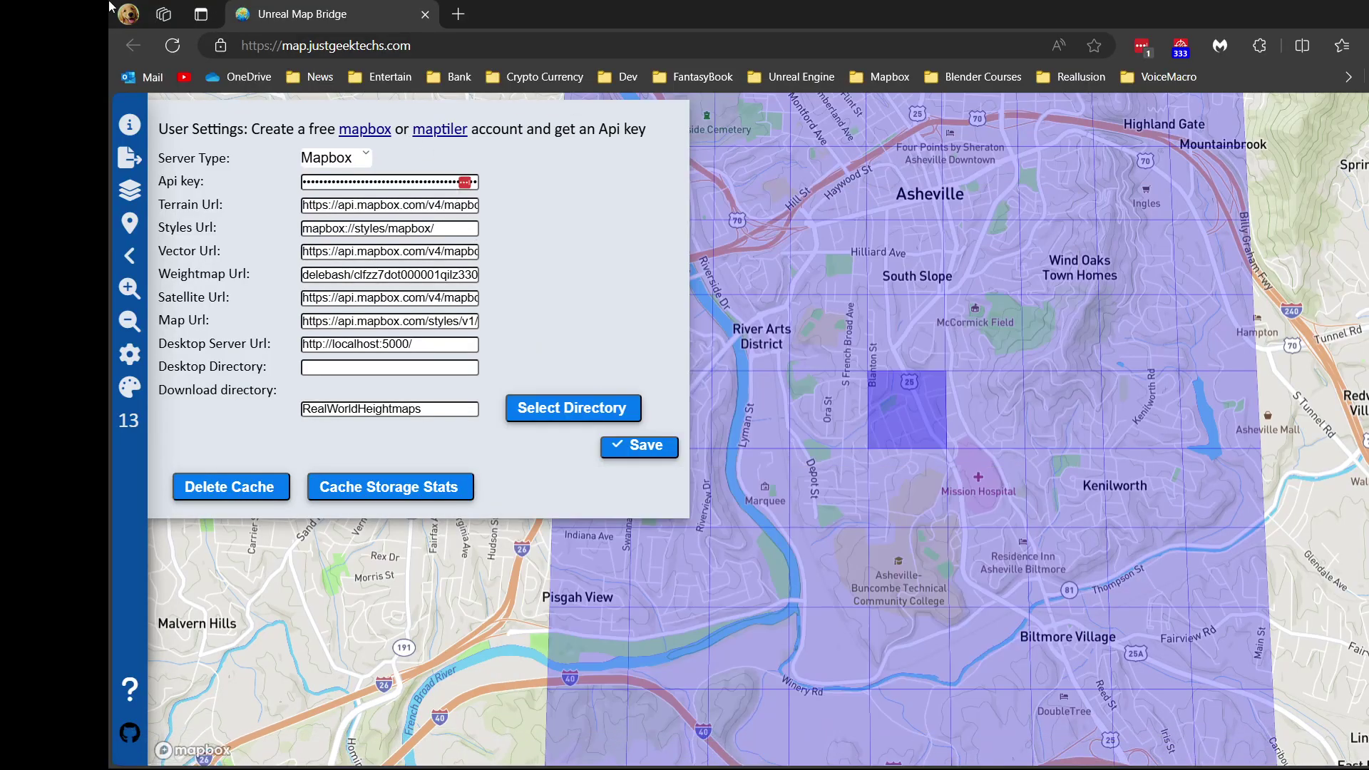
pyautogui.click(133, 161)
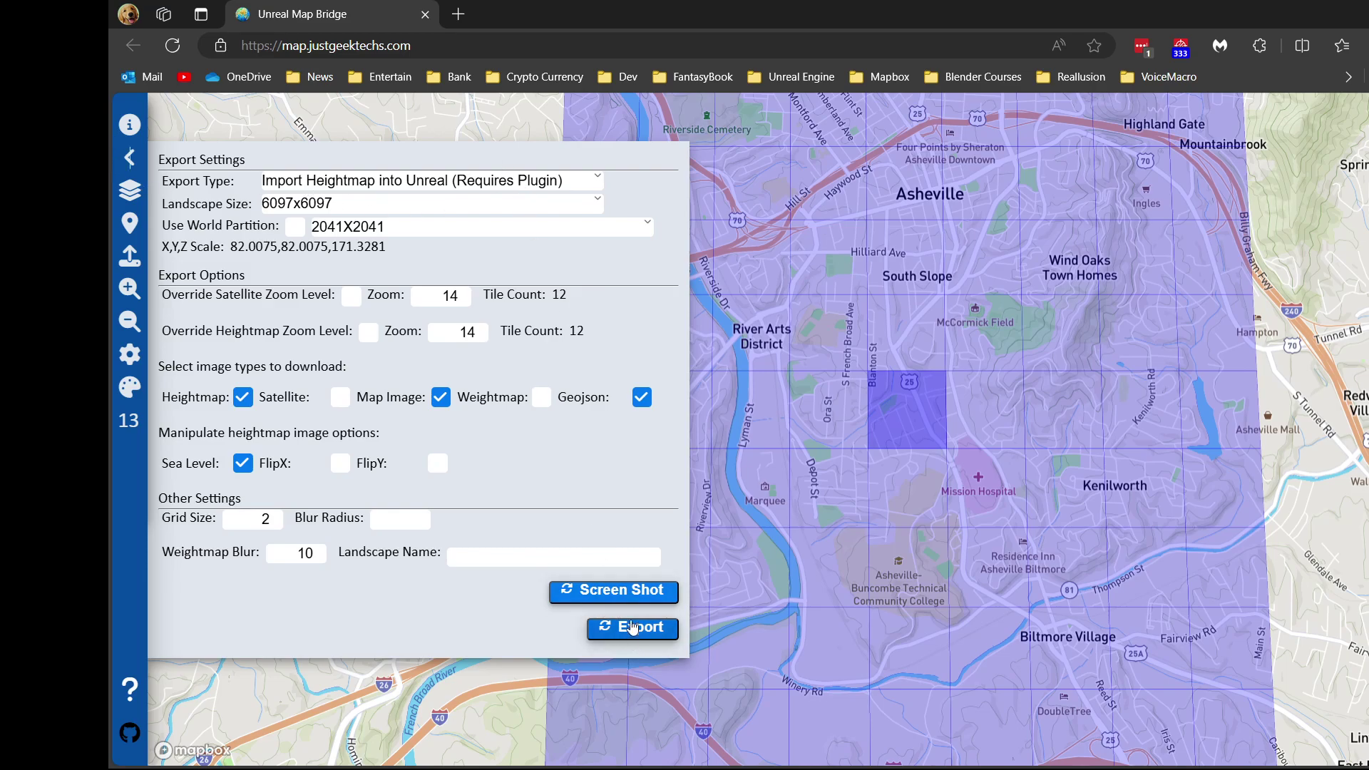
# - Delete the old tile_lat folder so E:\RealWorldHeightmaps is empty
pyautogui.press('super')
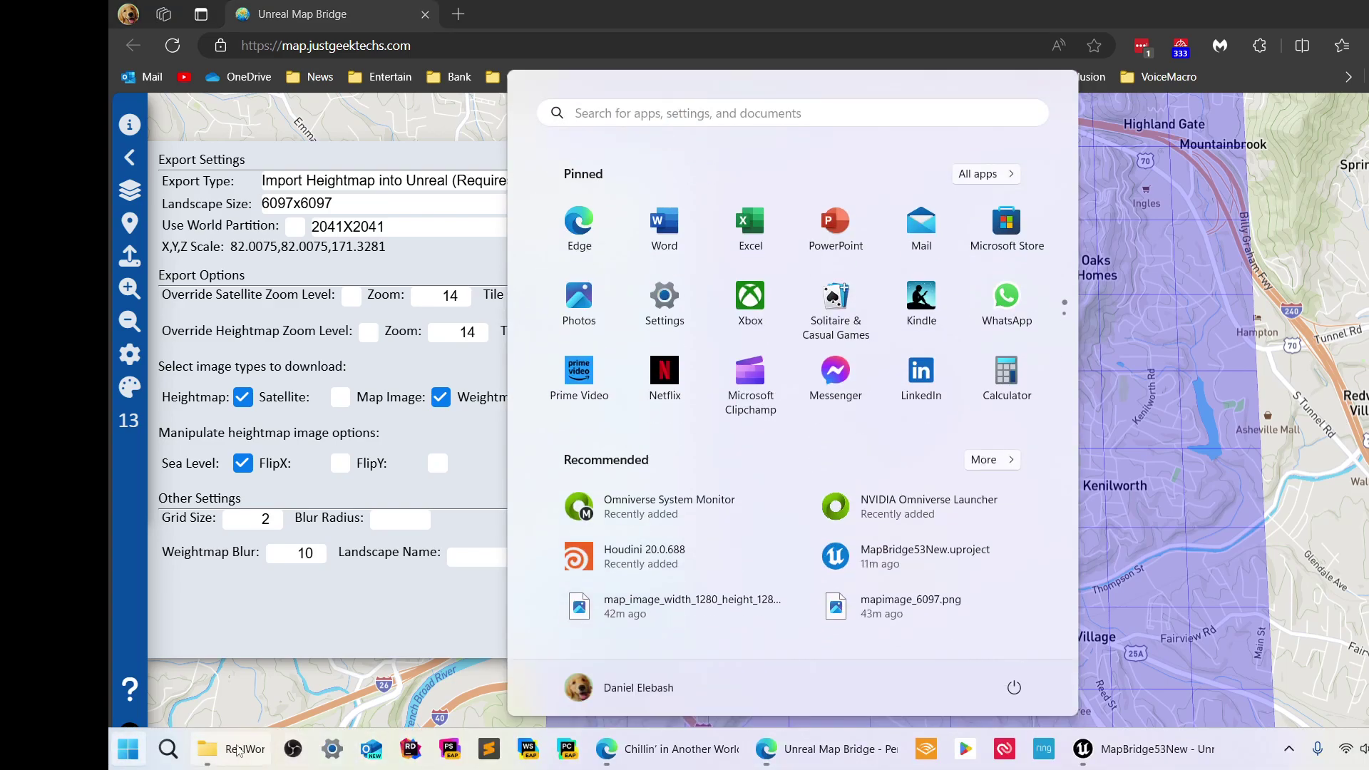
pyautogui.click(238, 750)
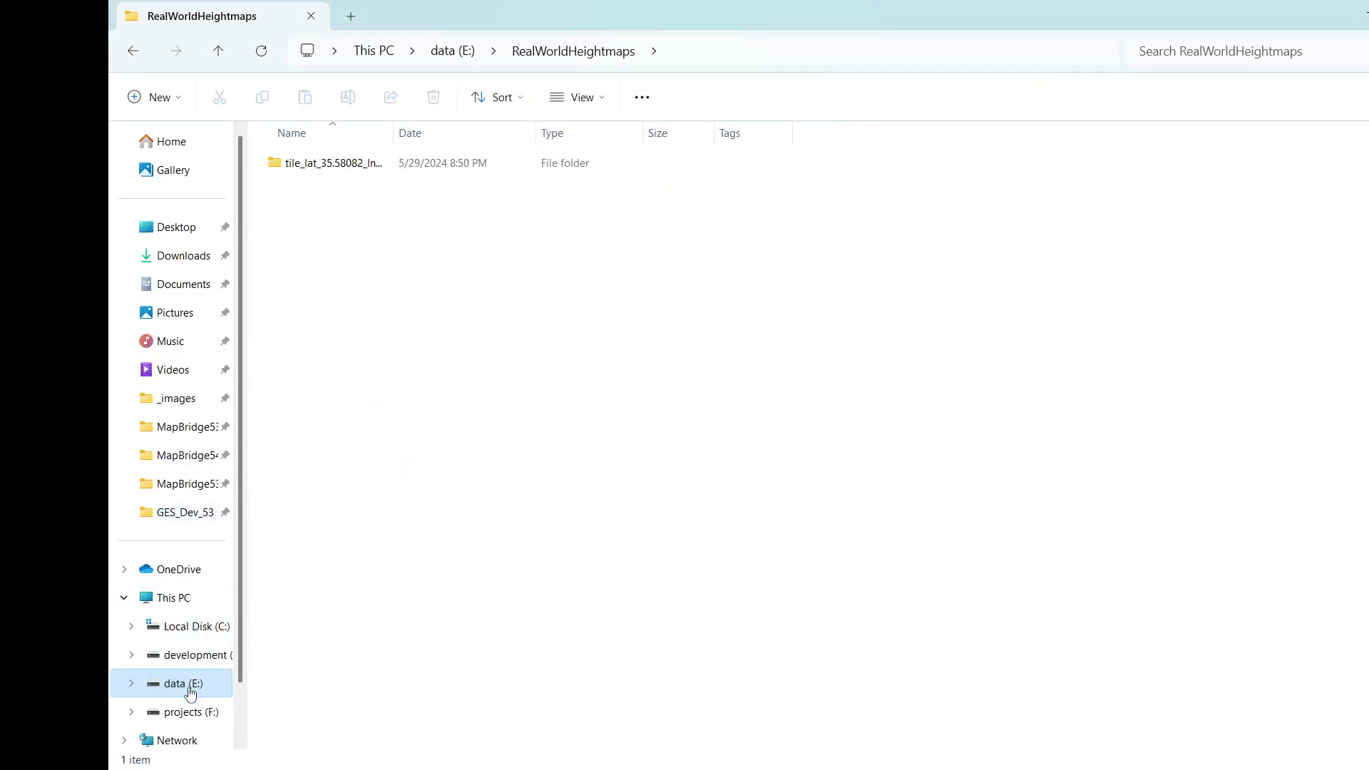
pyautogui.click(330, 173)
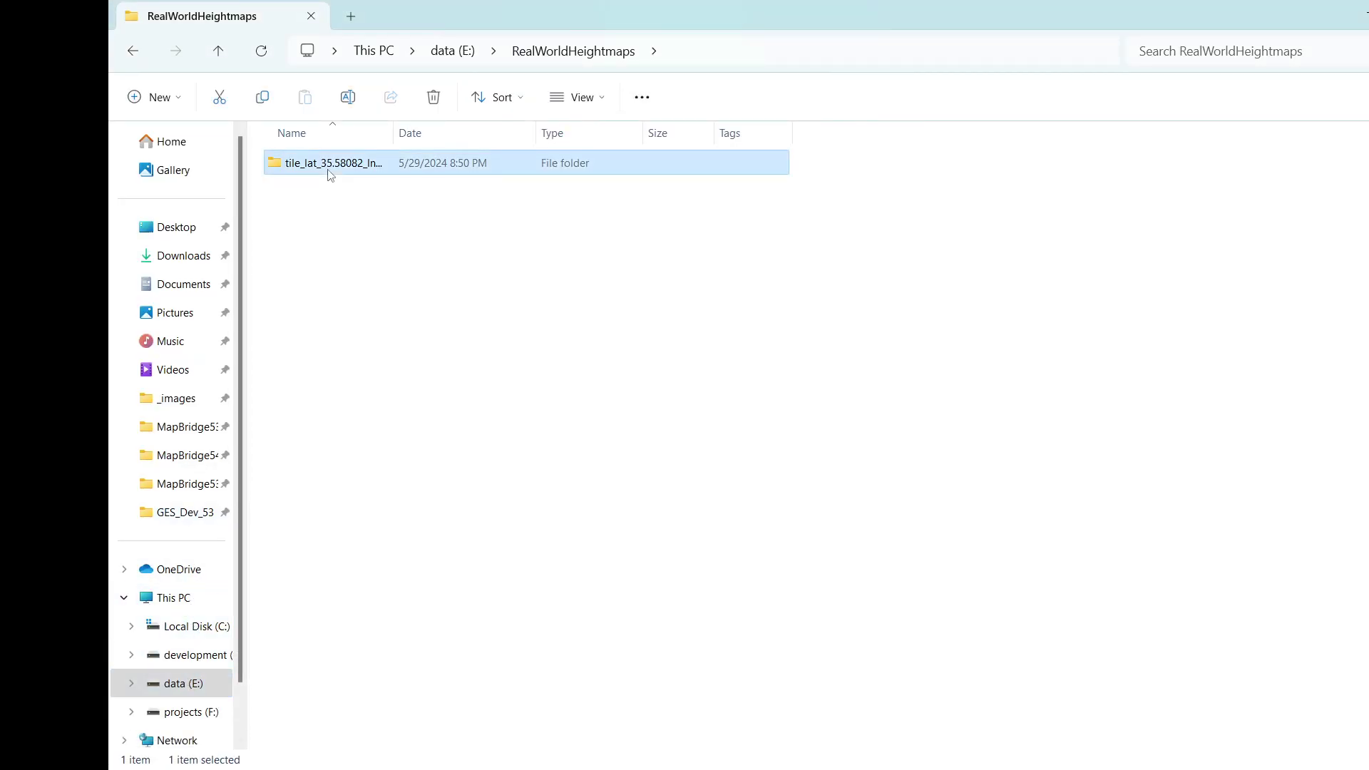
pyautogui.press('Delete')
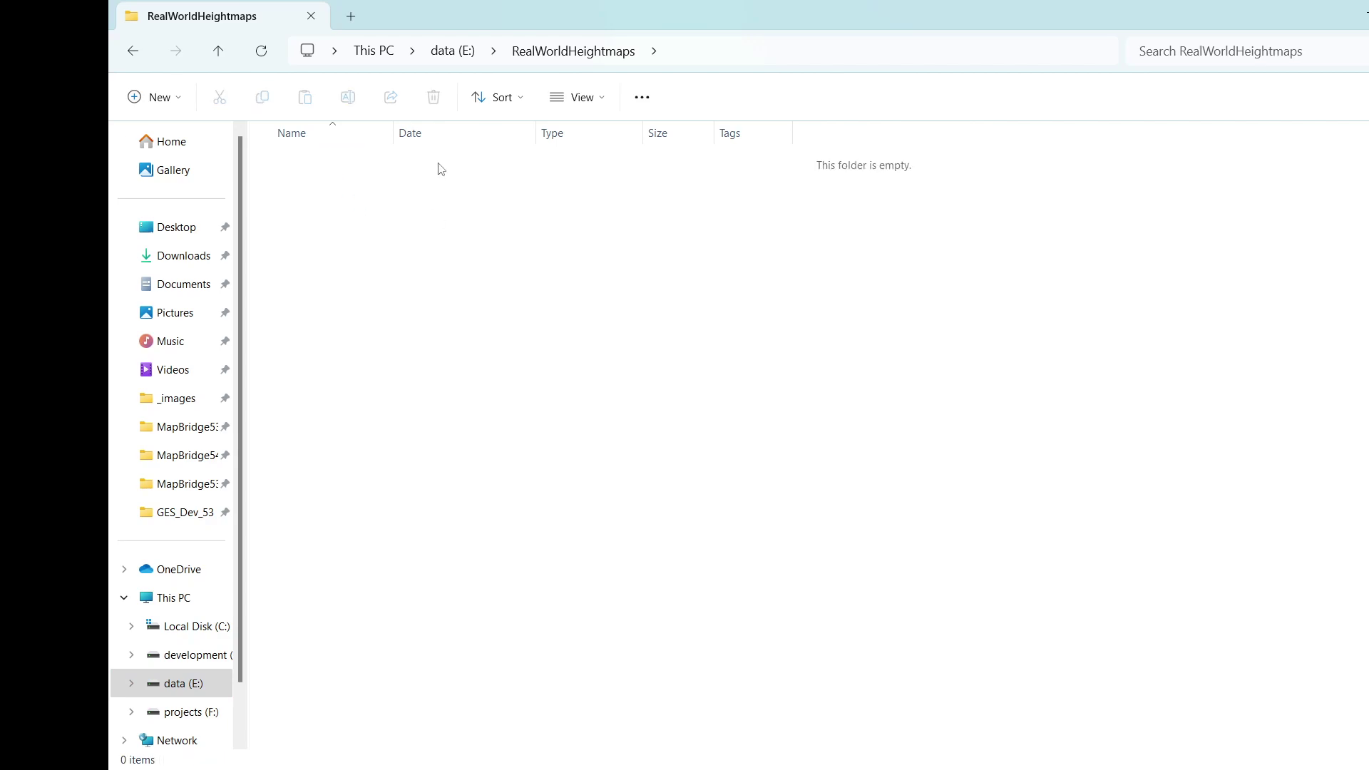
pyautogui.press('super')
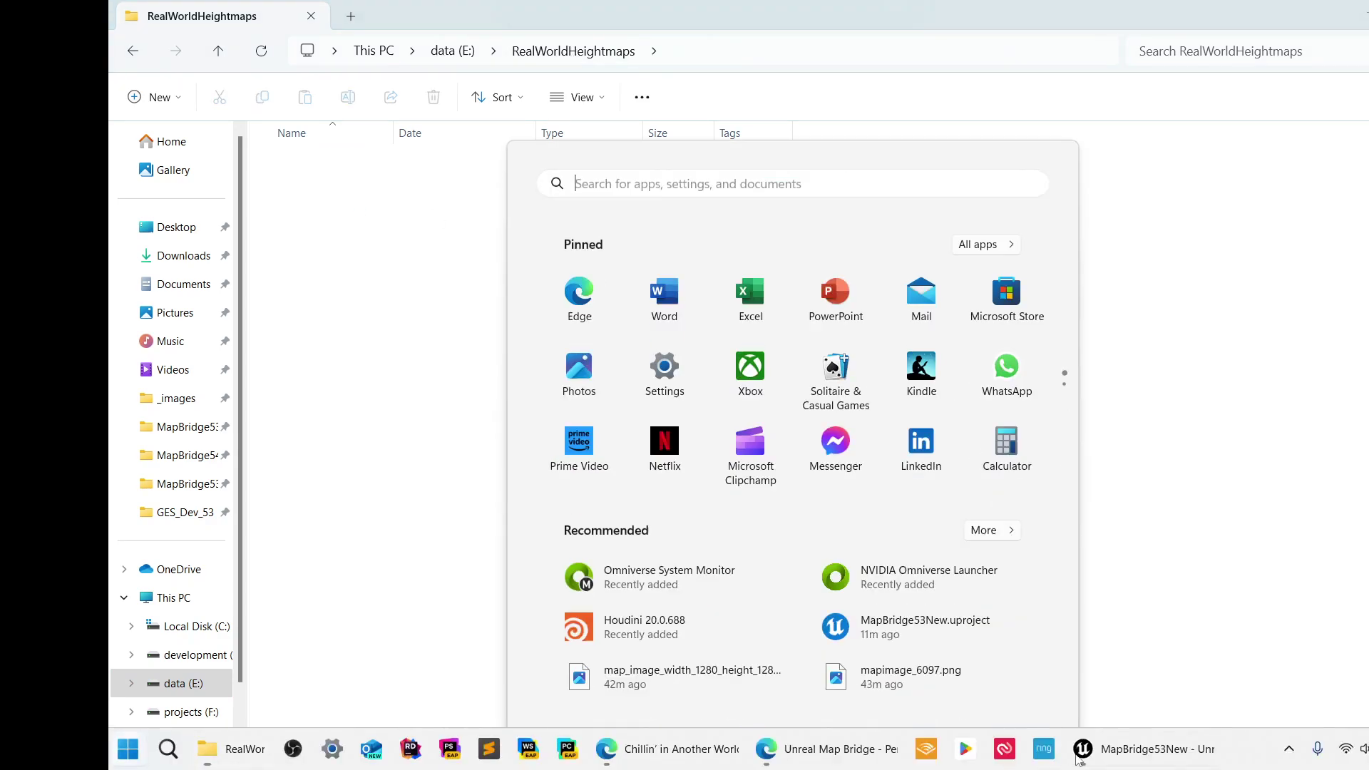
# - Export the Asheville tile's heightmap, map image and GeoJSON from Map Bridge to Unreal
pyautogui.click(863, 754)
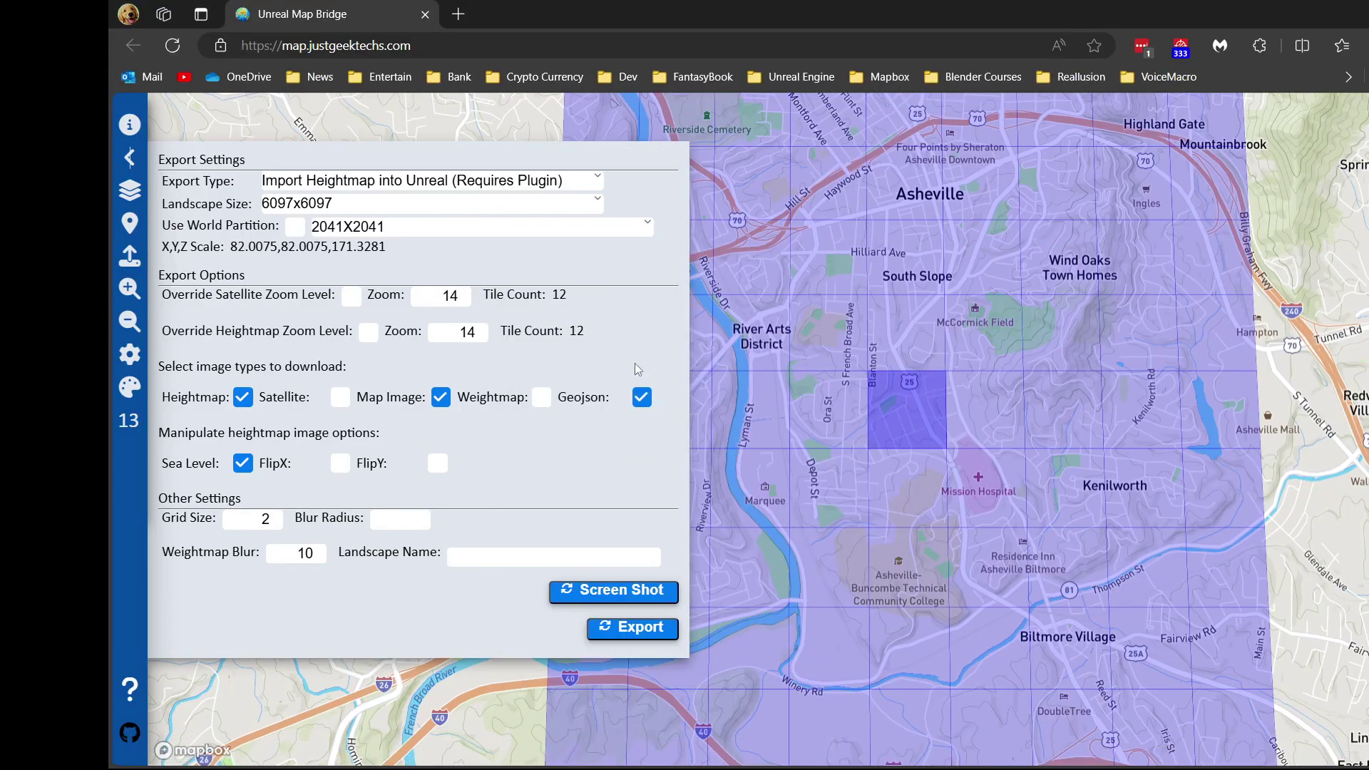
pyautogui.click(657, 635)
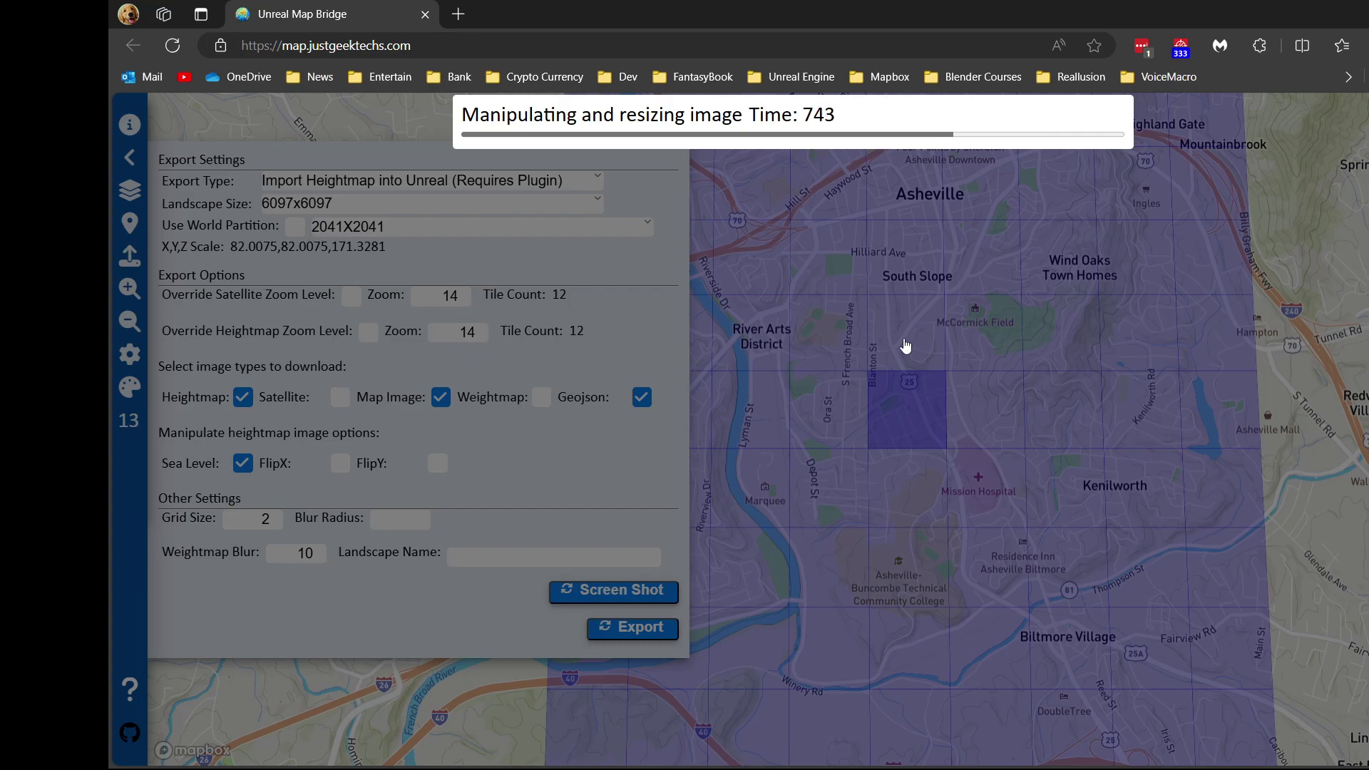
pyautogui.press('super')
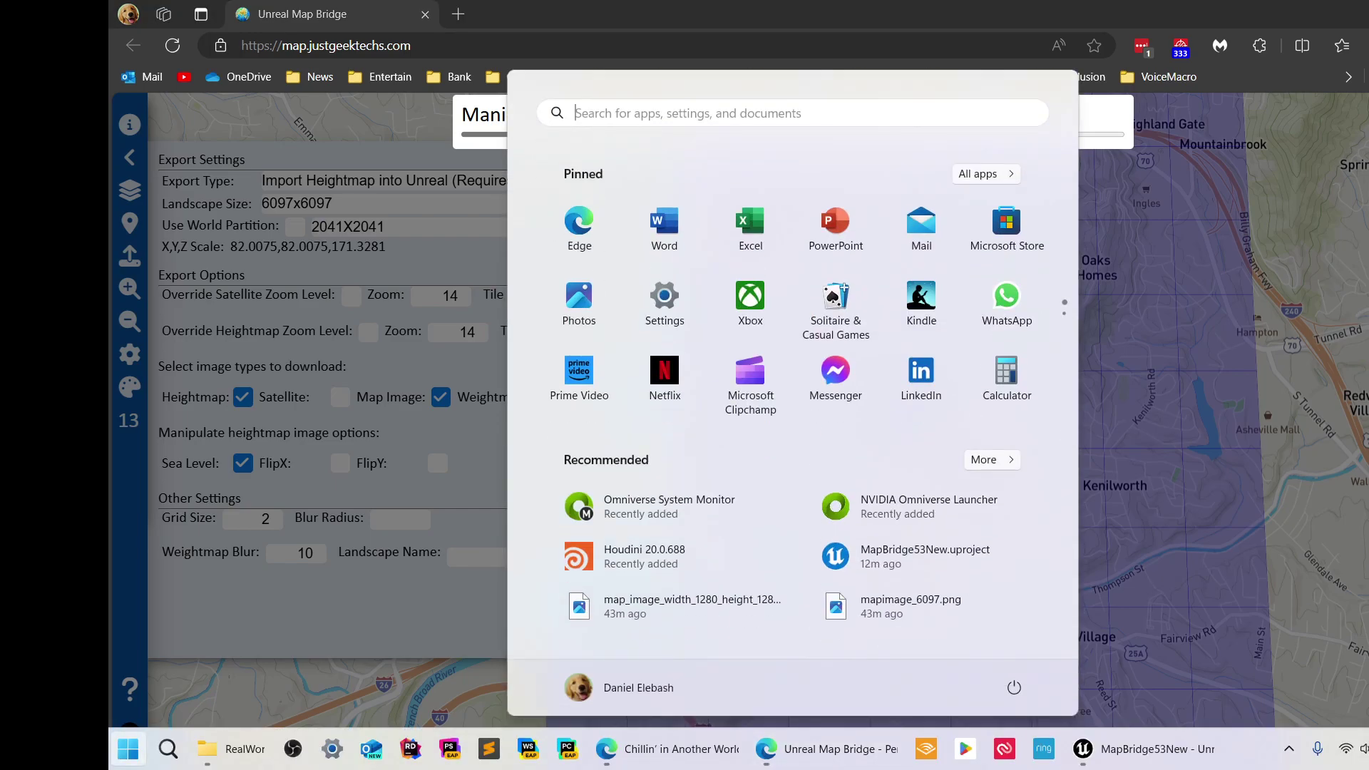
pyautogui.click(1288, 748)
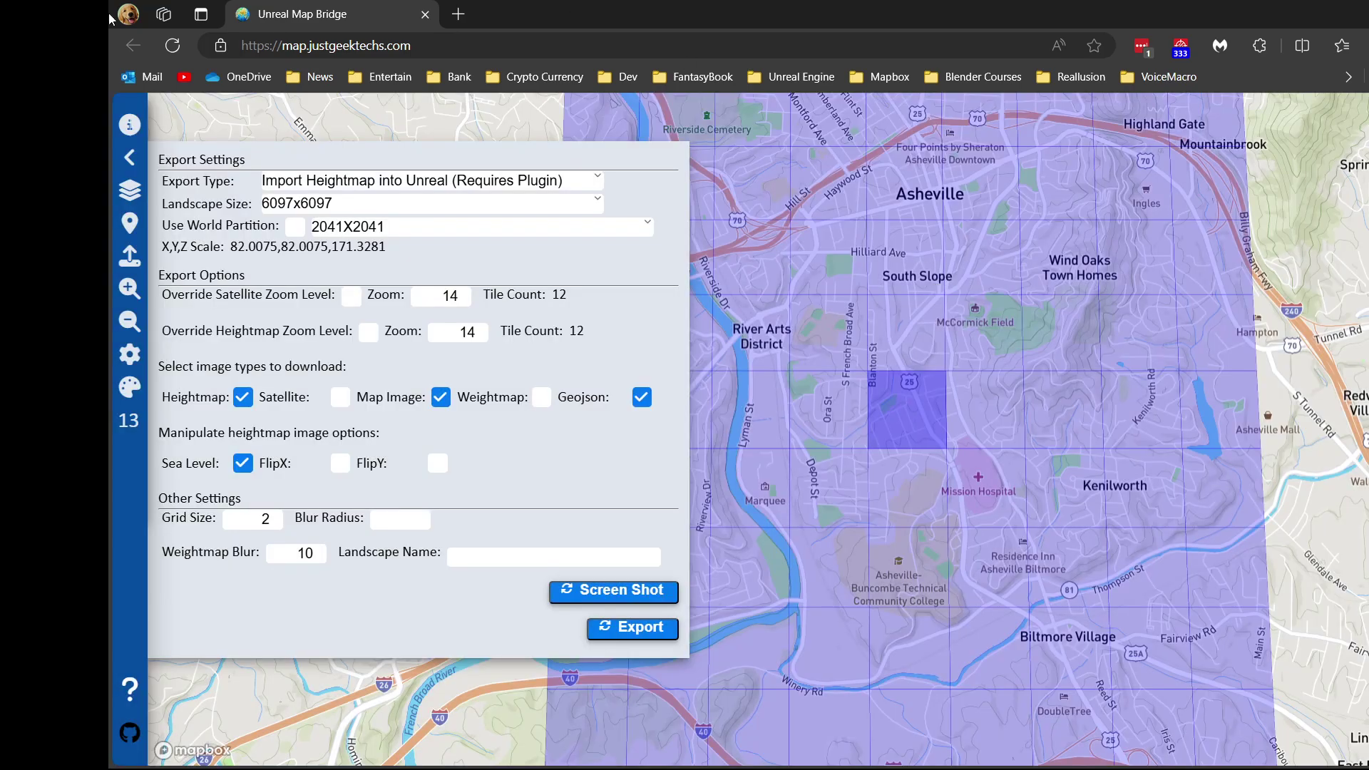
# - Close the export settings and open the new tile_lat_35.58082_lng_-82.55487 folder in File Explorer
pyautogui.click(130, 163)
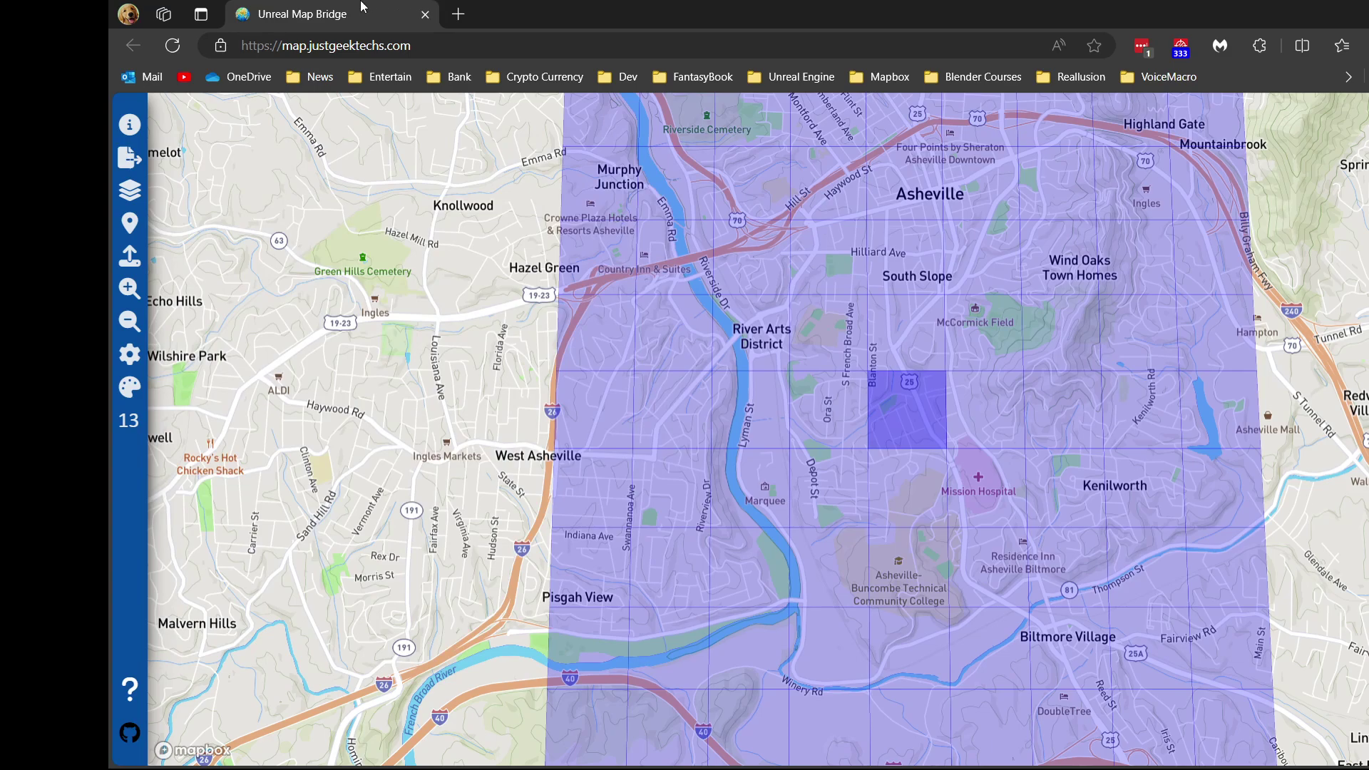
pyautogui.click(1365, 13)
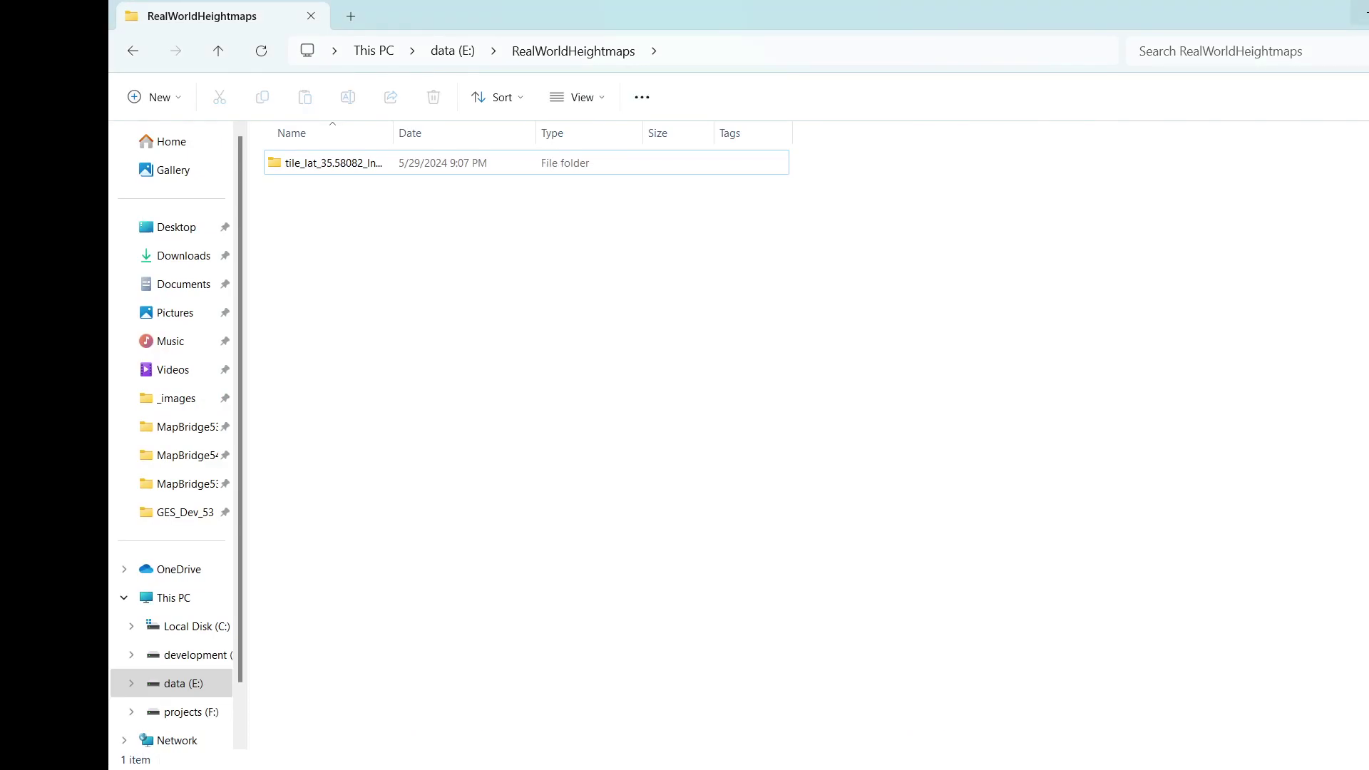
pyautogui.click(354, 164)
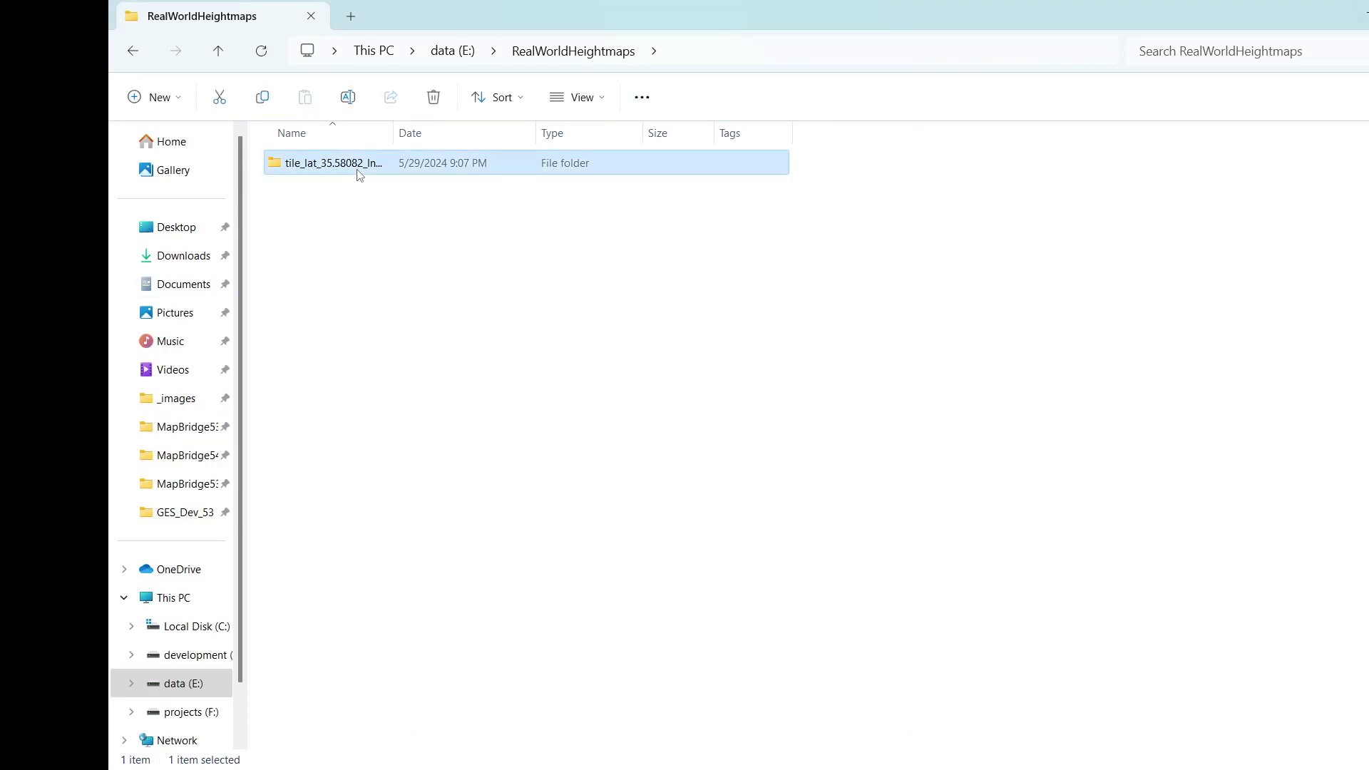
pyautogui.press('Delete')
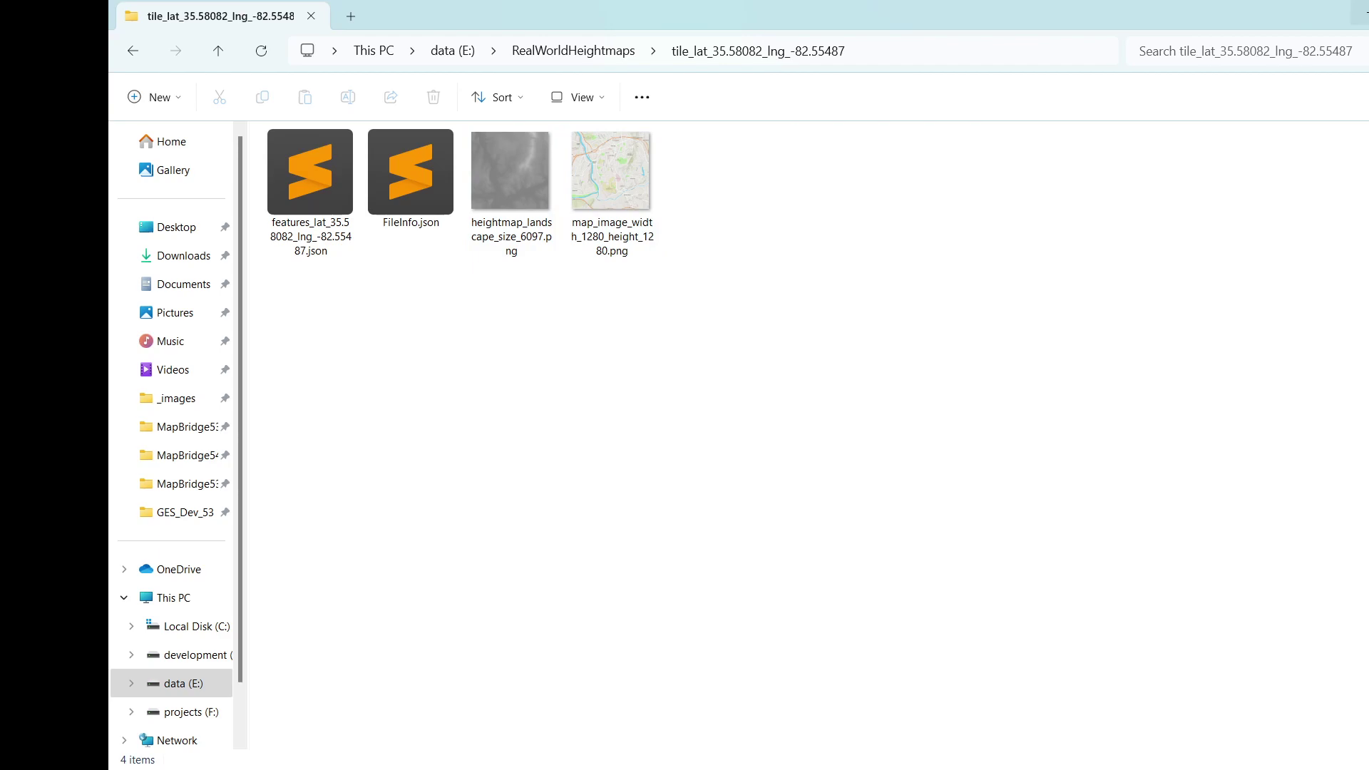
# - Move the imported Landscape0 actor into the Landscape folder in the Outliner
pyautogui.click(1363, 14)
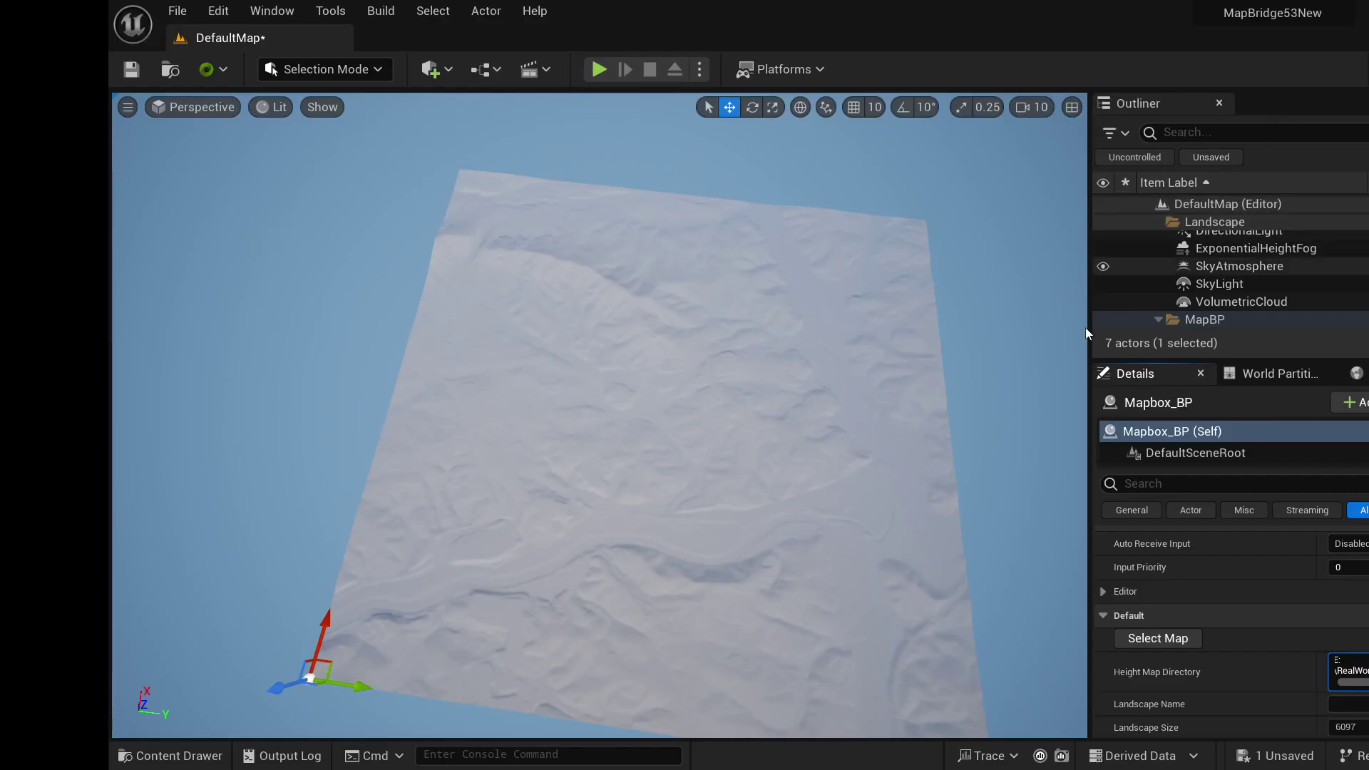
pyautogui.moveTo(818, 362); pyautogui.dragTo(845, 363, button='right')
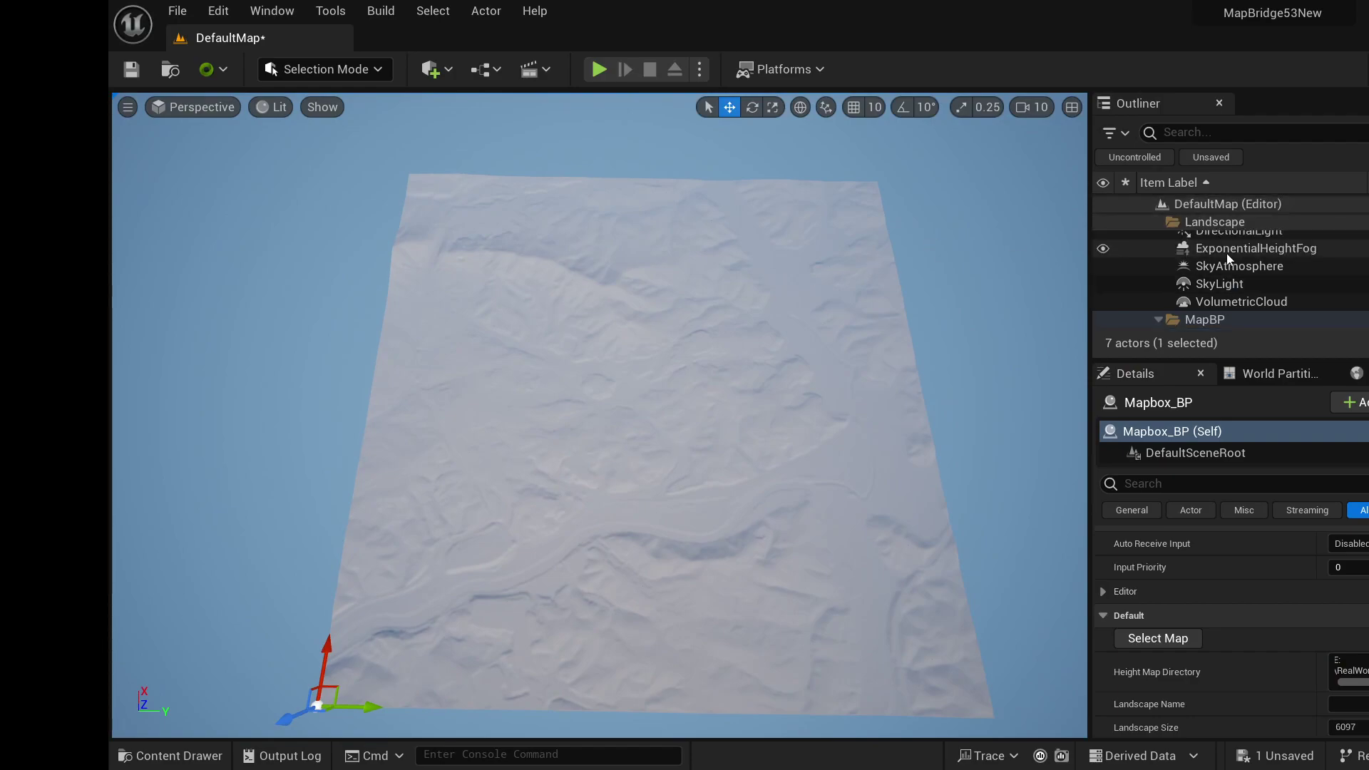
pyautogui.scroll(1, 1226, 254)
pyautogui.scroll(-2, 1225, 253)
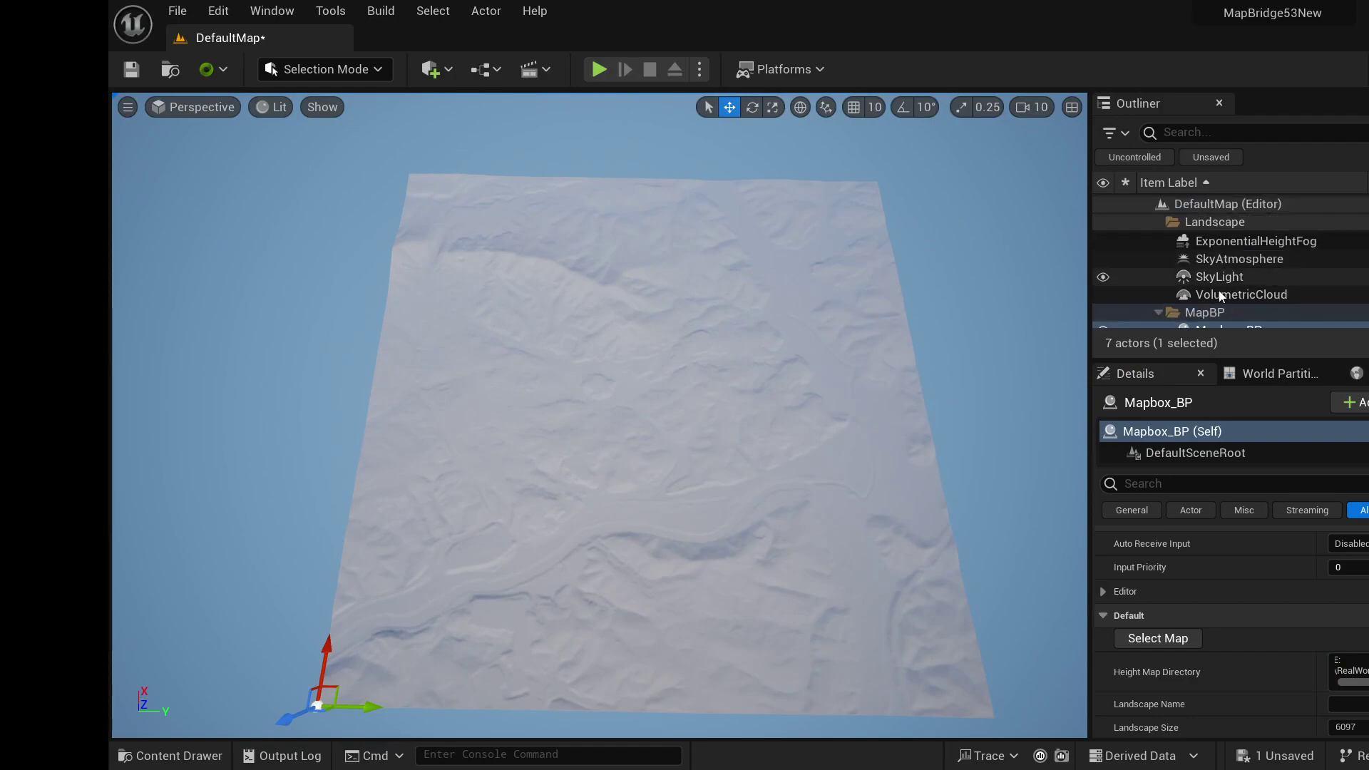
pyautogui.click(1219, 320)
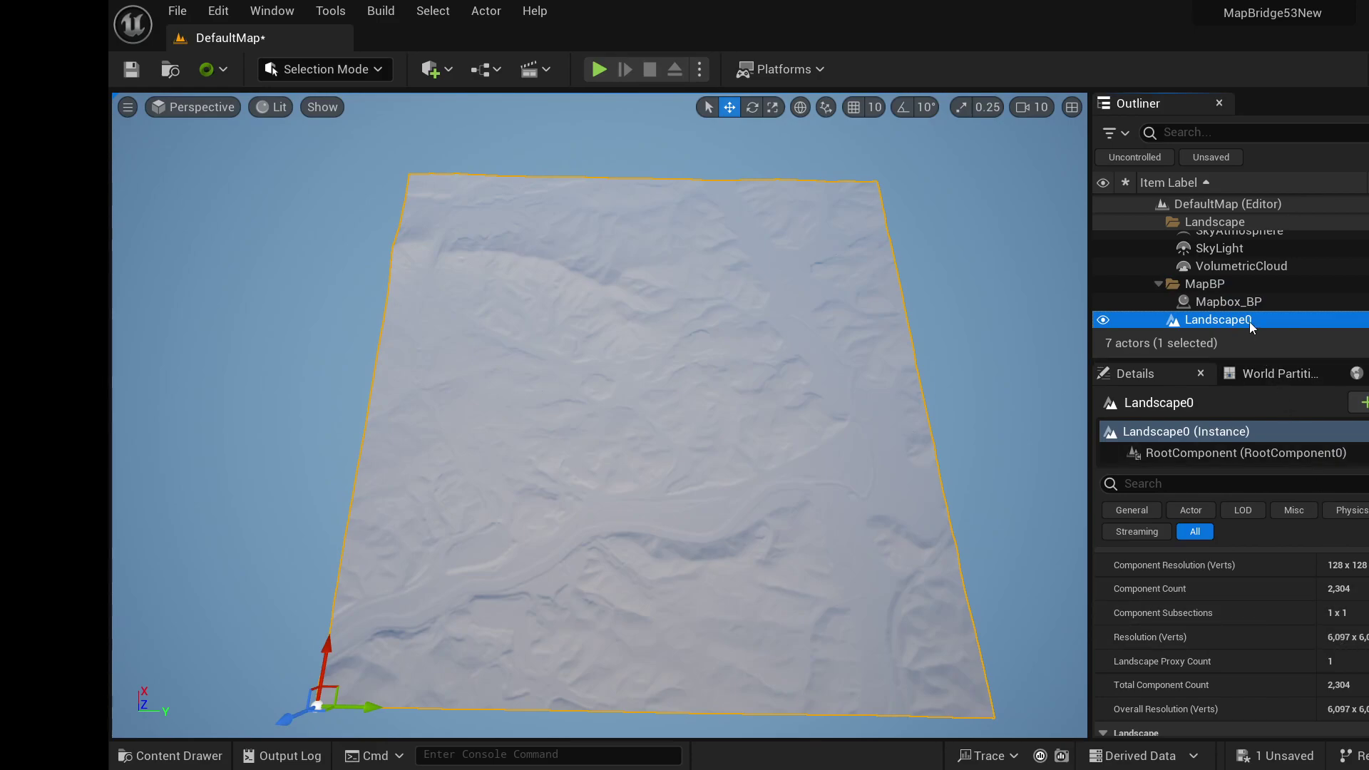
pyautogui.moveTo(1249, 321); pyautogui.dragTo(1243, 219)
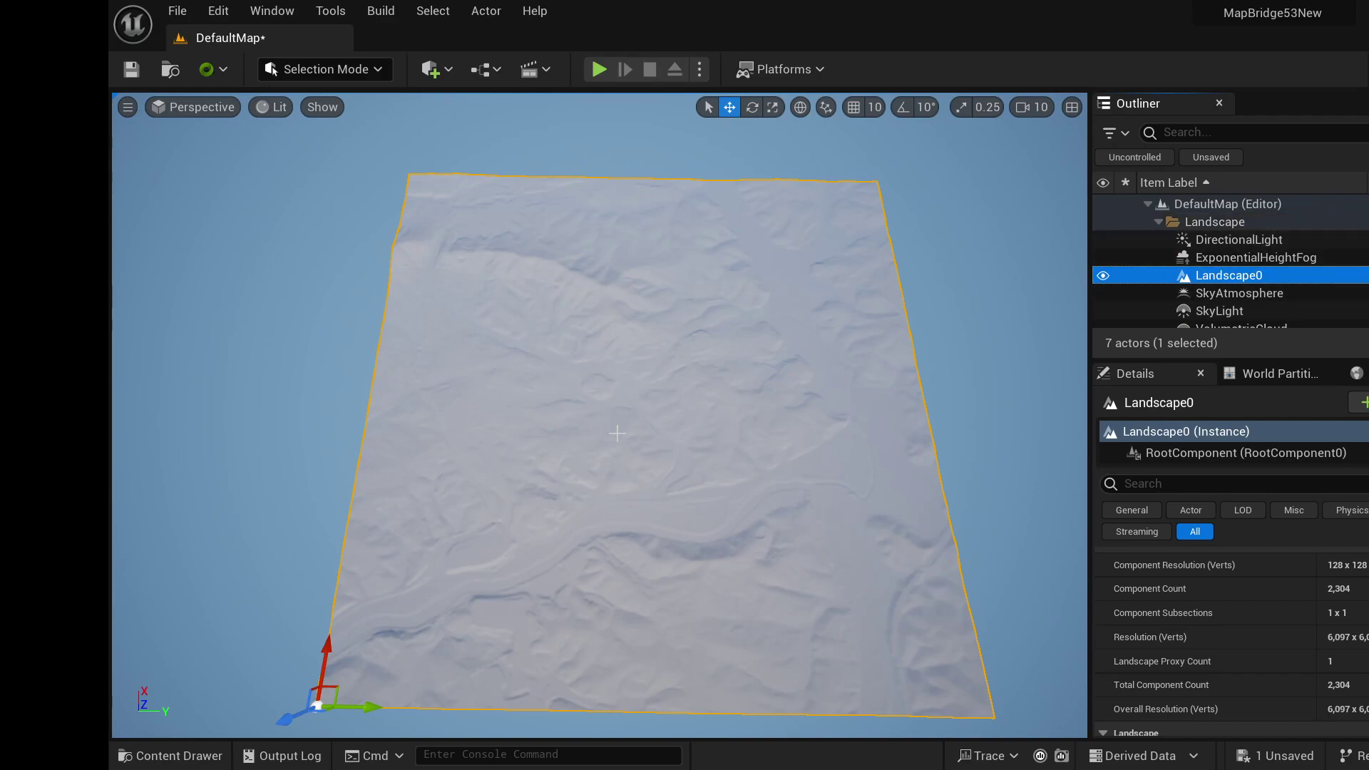
pyautogui.scroll(-2, 1120, 252)
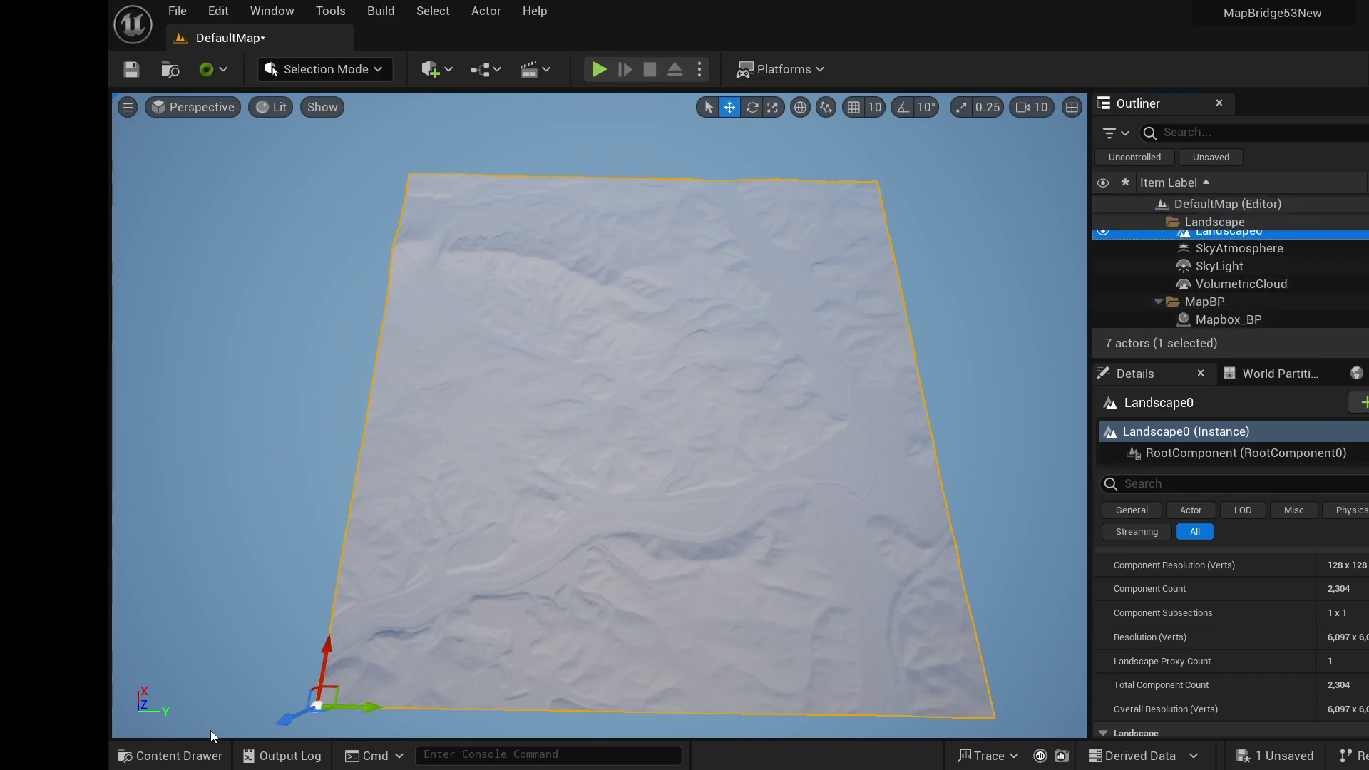
# - Browse the Content Drawer to Plugins > UnrealMapboxBridge Content > Blueprints
pyautogui.click(175, 756)
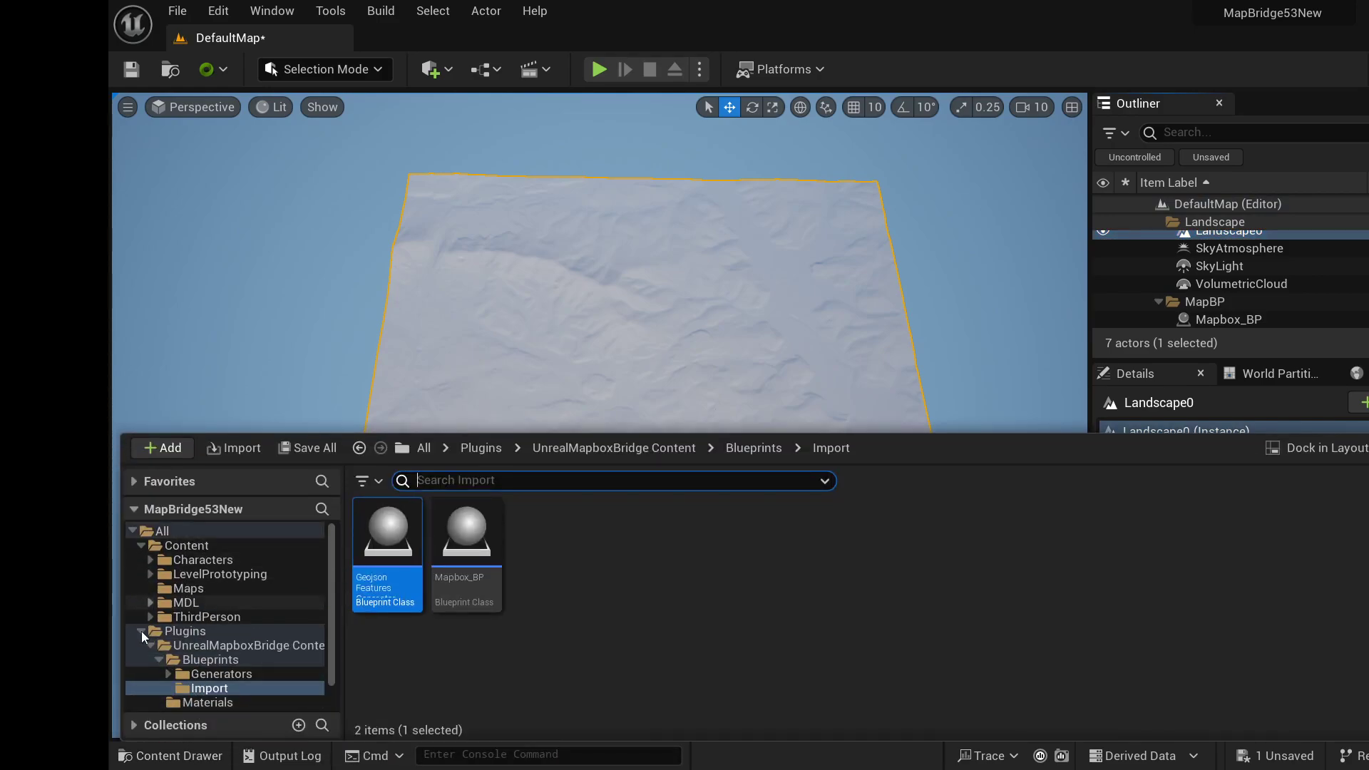
pyautogui.click(184, 631)
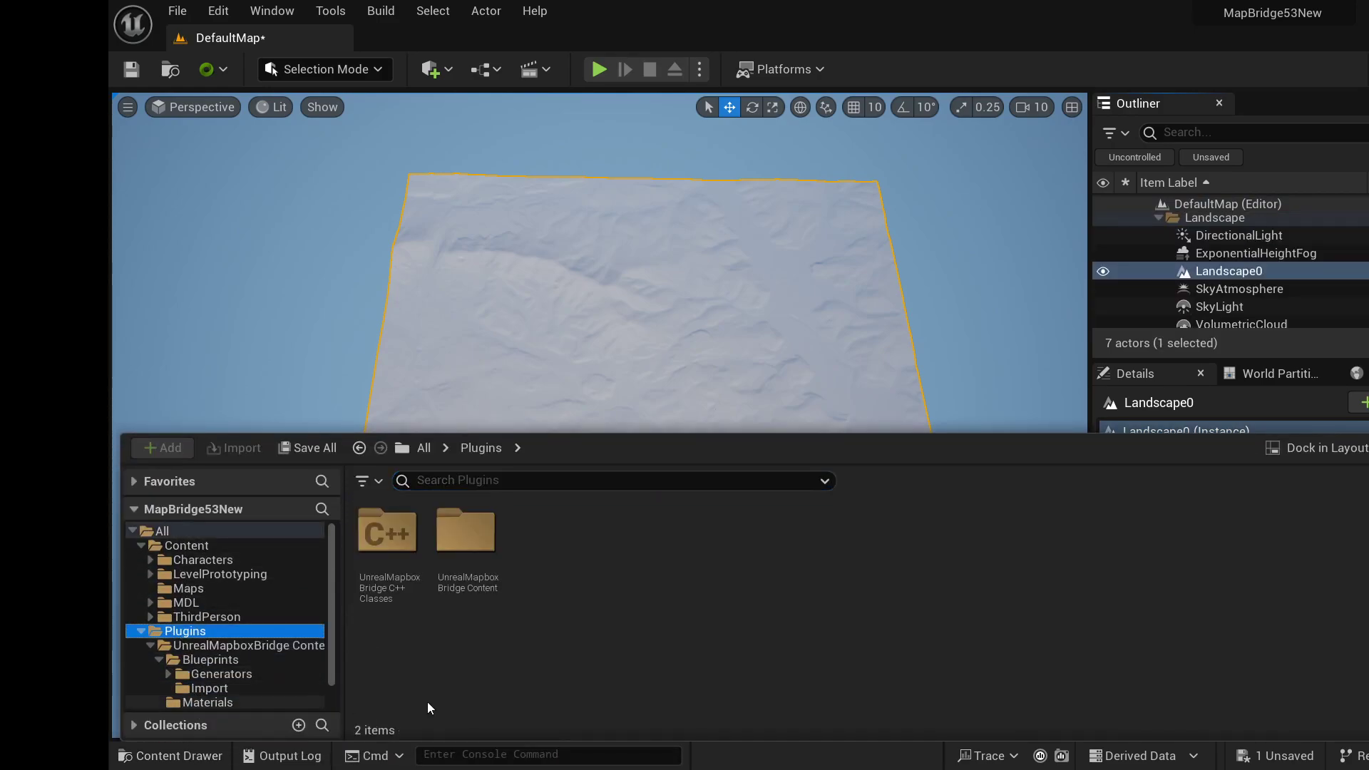
pyautogui.click(467, 535)
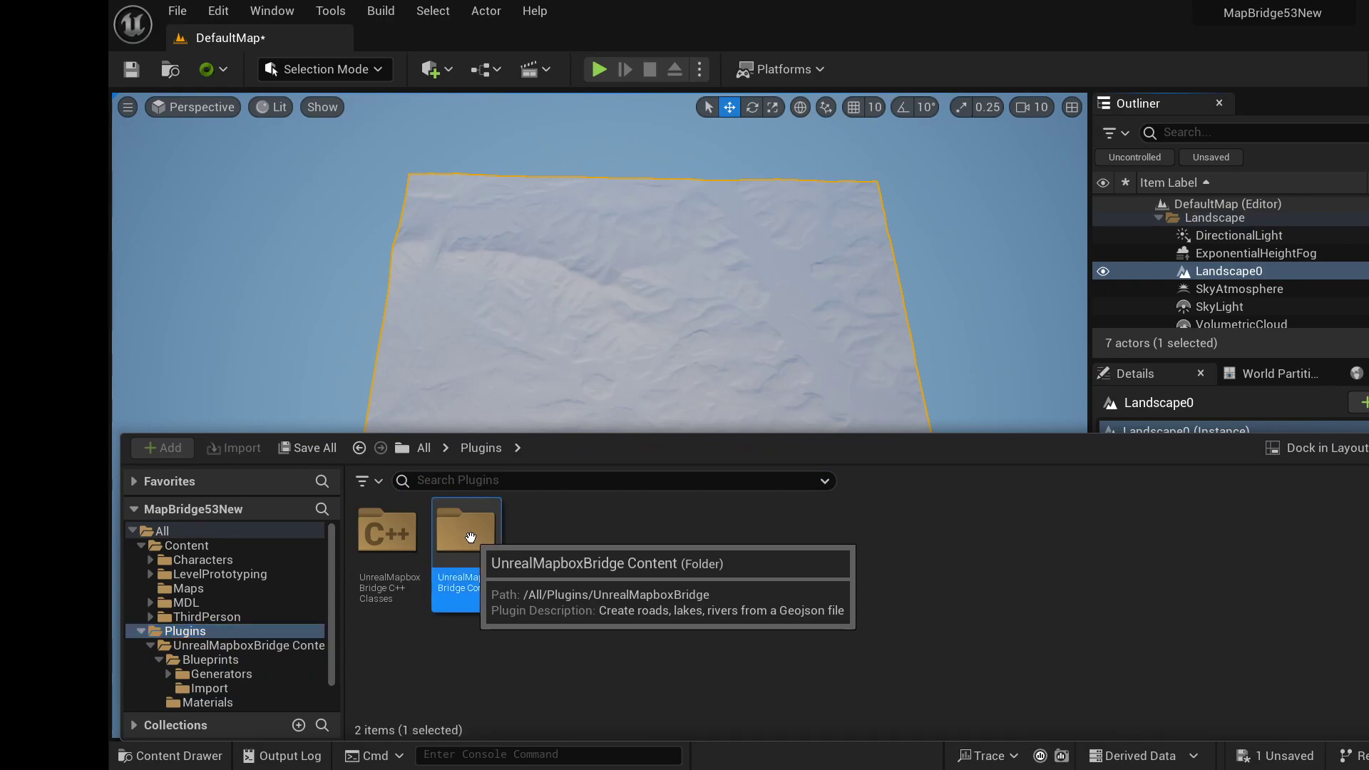
pyautogui.doubleClick(470, 536)
pyautogui.click(361, 548)
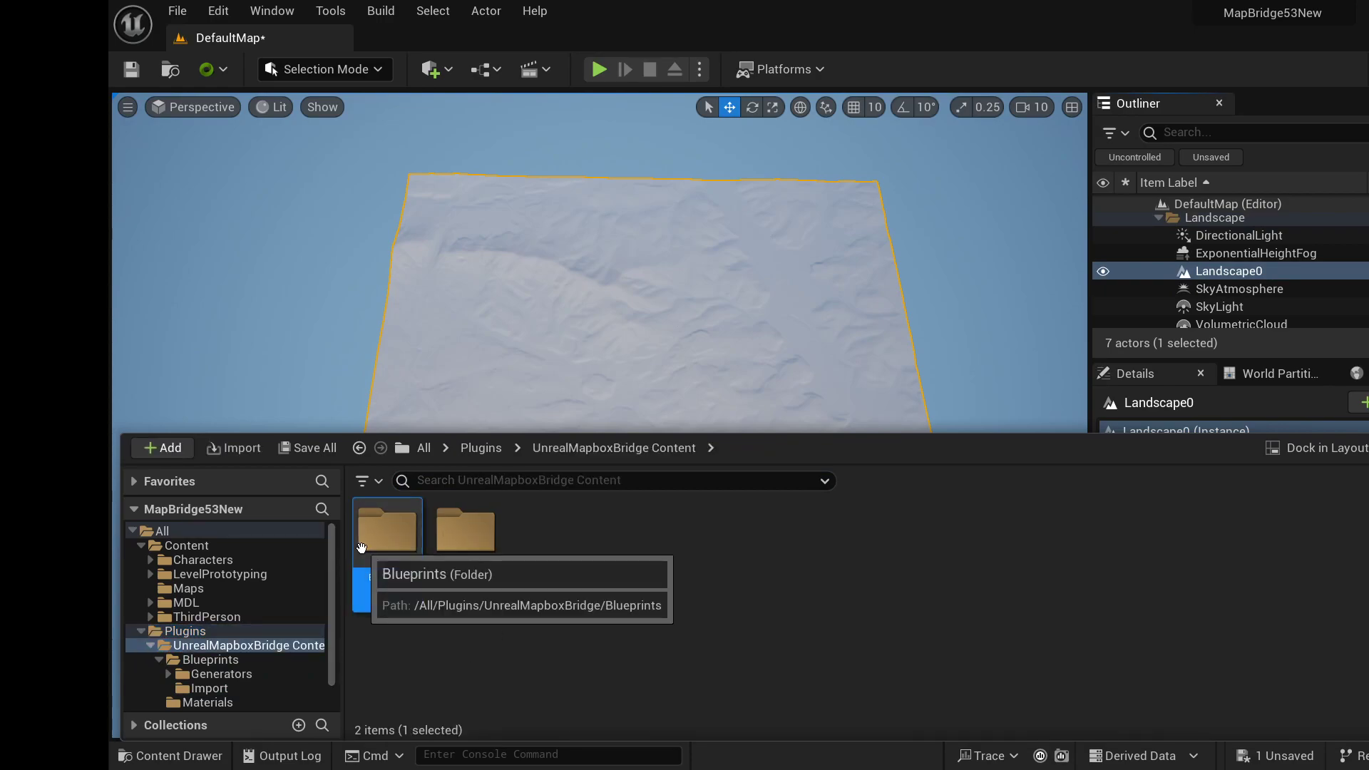
pyautogui.doubleClick(361, 548)
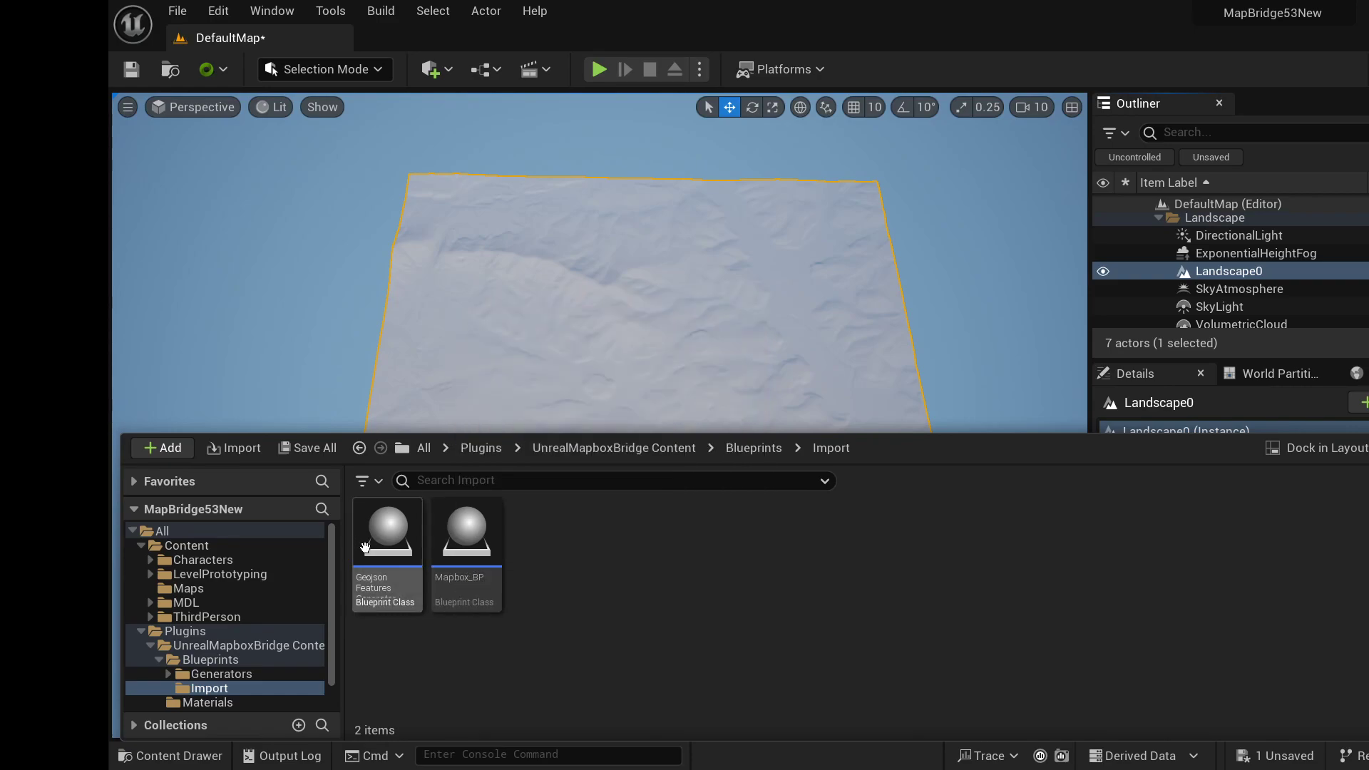
# - Place a Geojson Features Generator actor above the terrain and widen the Details panel
pyautogui.moveTo(384, 552)
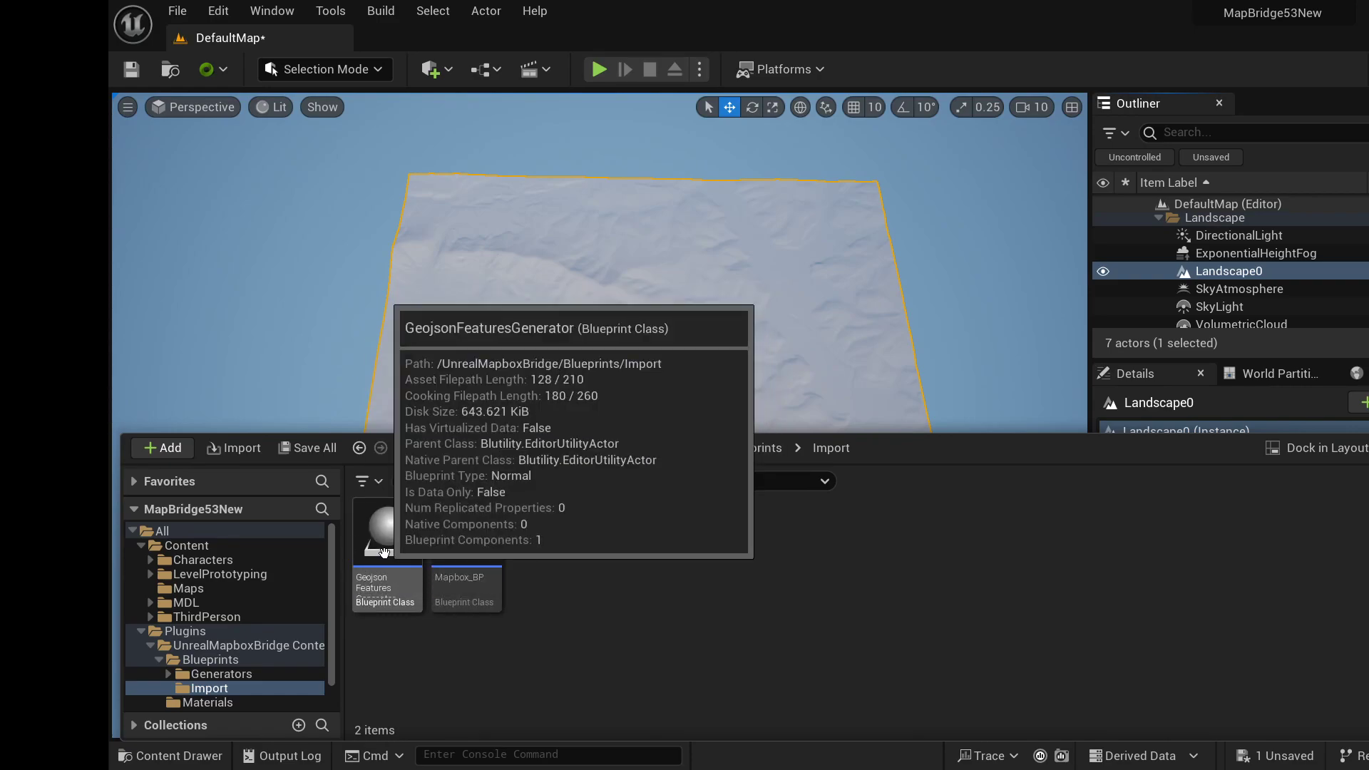
pyautogui.moveTo(384, 552); pyautogui.dragTo(625, 438)
pyautogui.moveTo(530, 450); pyautogui.dragTo(558, 399, button='right')
pyautogui.press('w')
pyautogui.press('d')
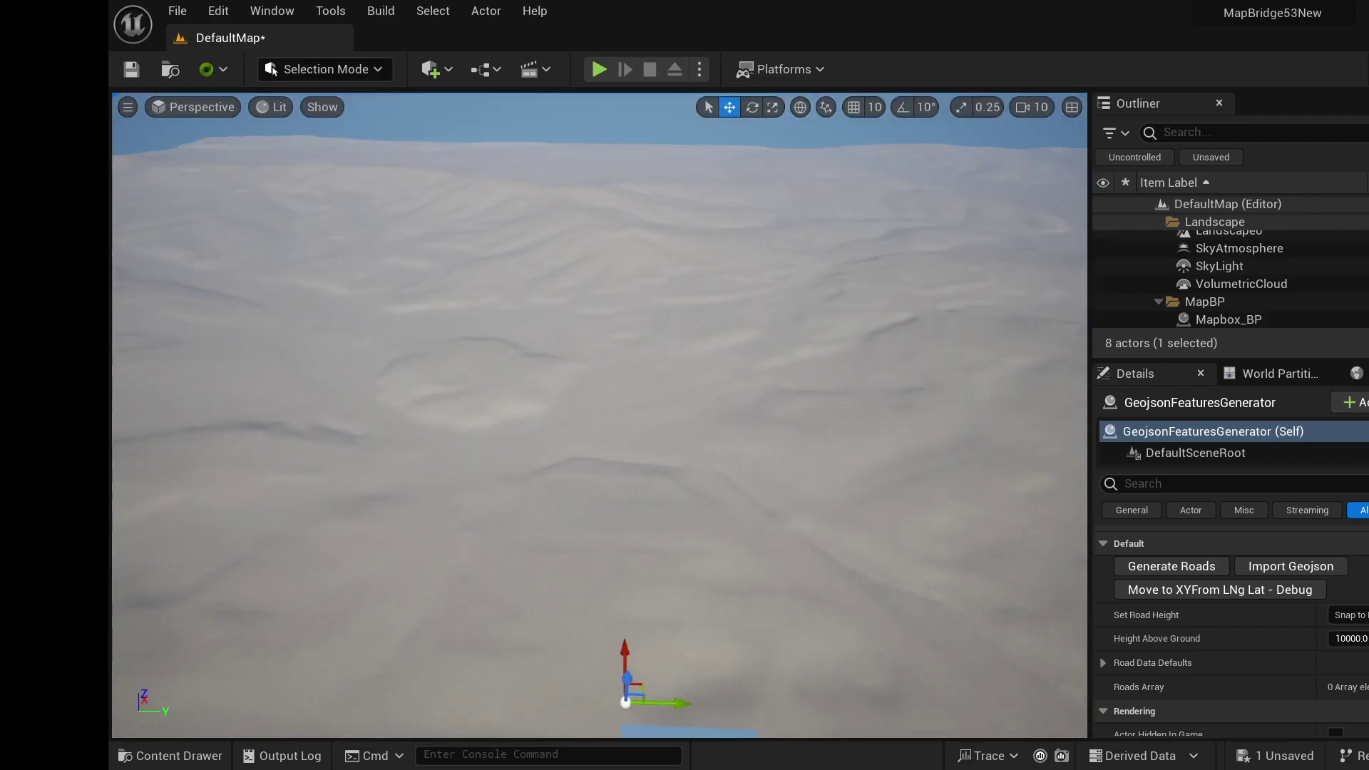
pyautogui.moveTo(563, 485); pyautogui.dragTo(593, 560, button='right')
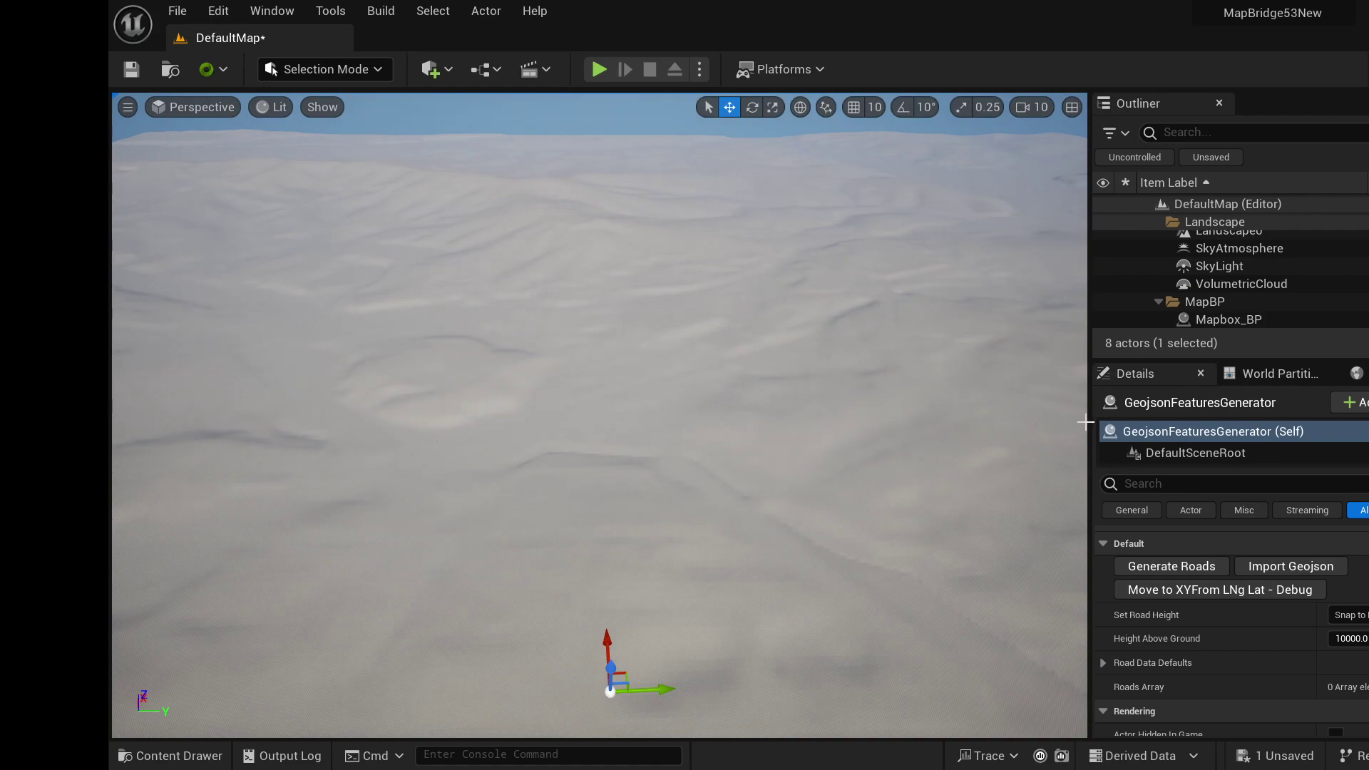
pyautogui.moveTo(1086, 422); pyautogui.dragTo(878, 411)
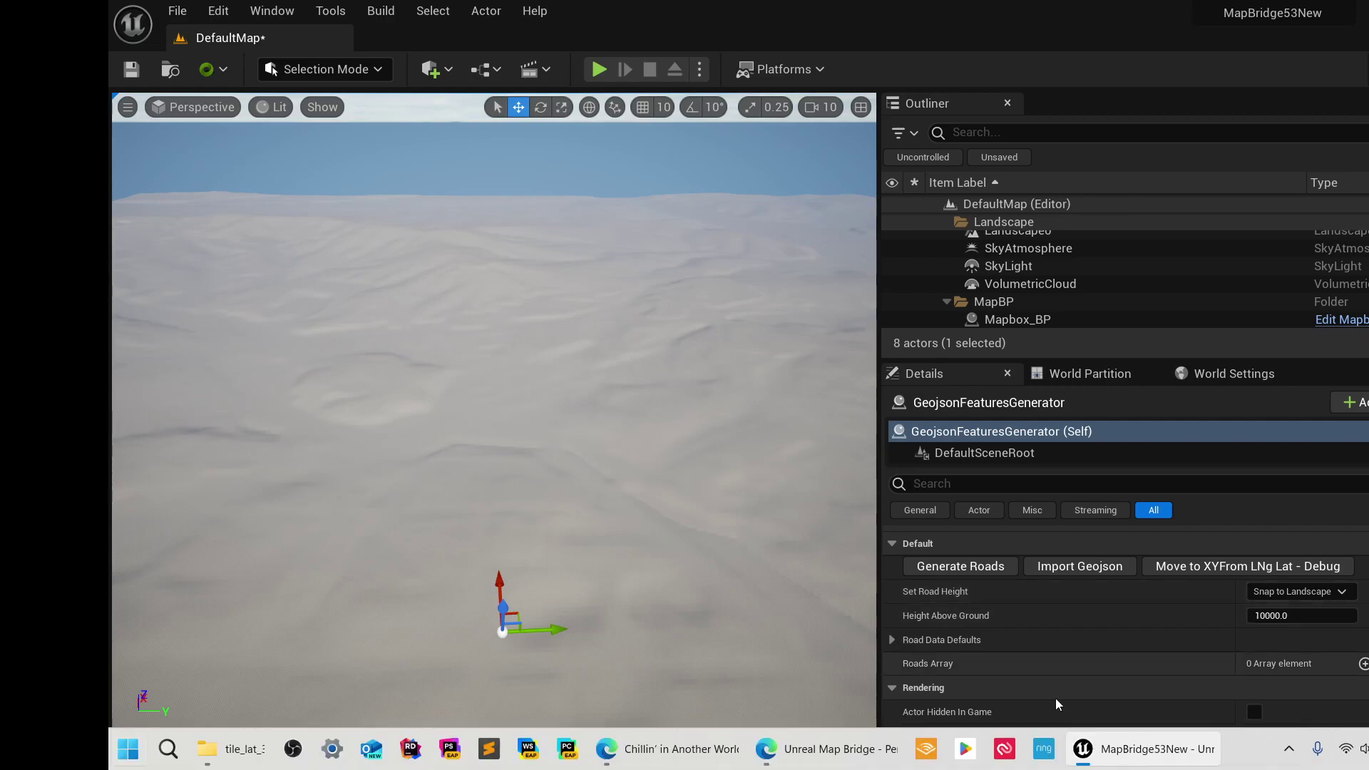
# - Switch the exported tile folder to Details view to see file types and sizes
pyautogui.press('super')
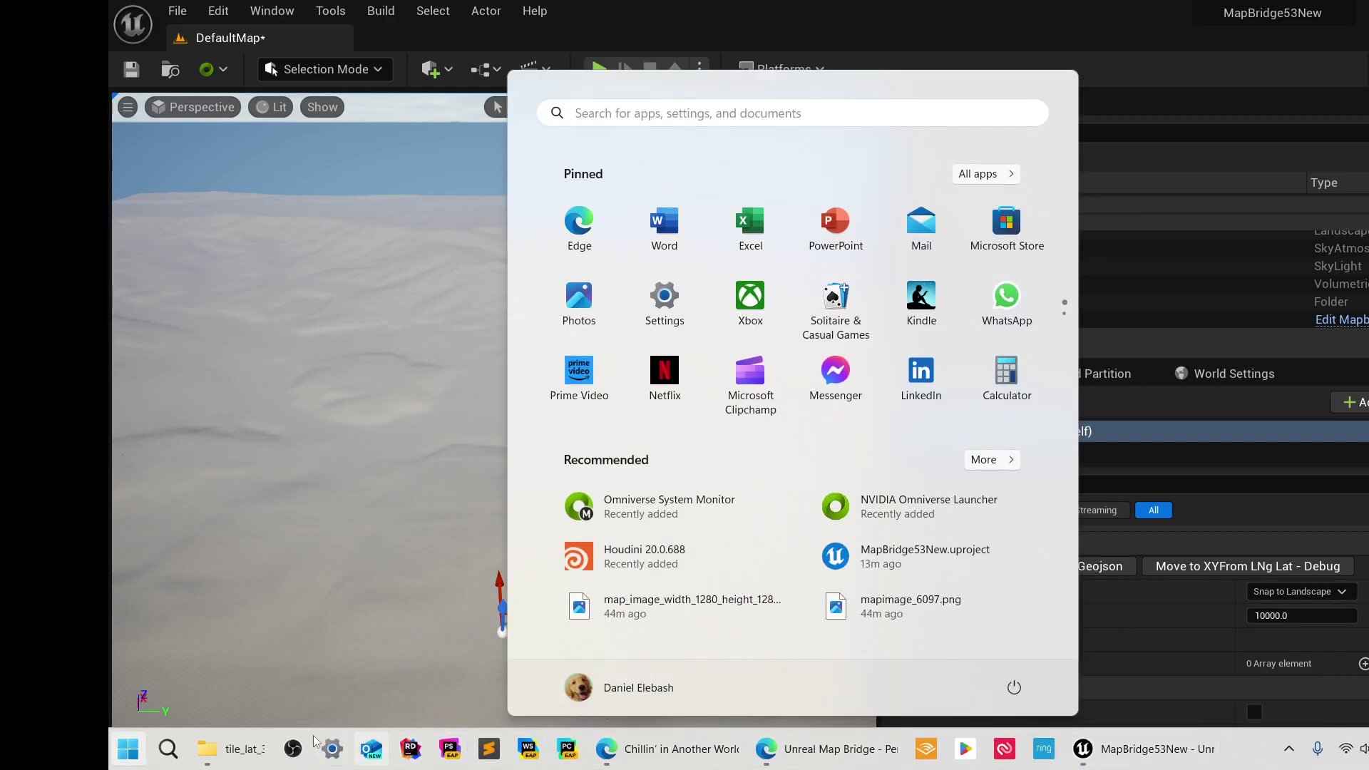
pyautogui.click(214, 750)
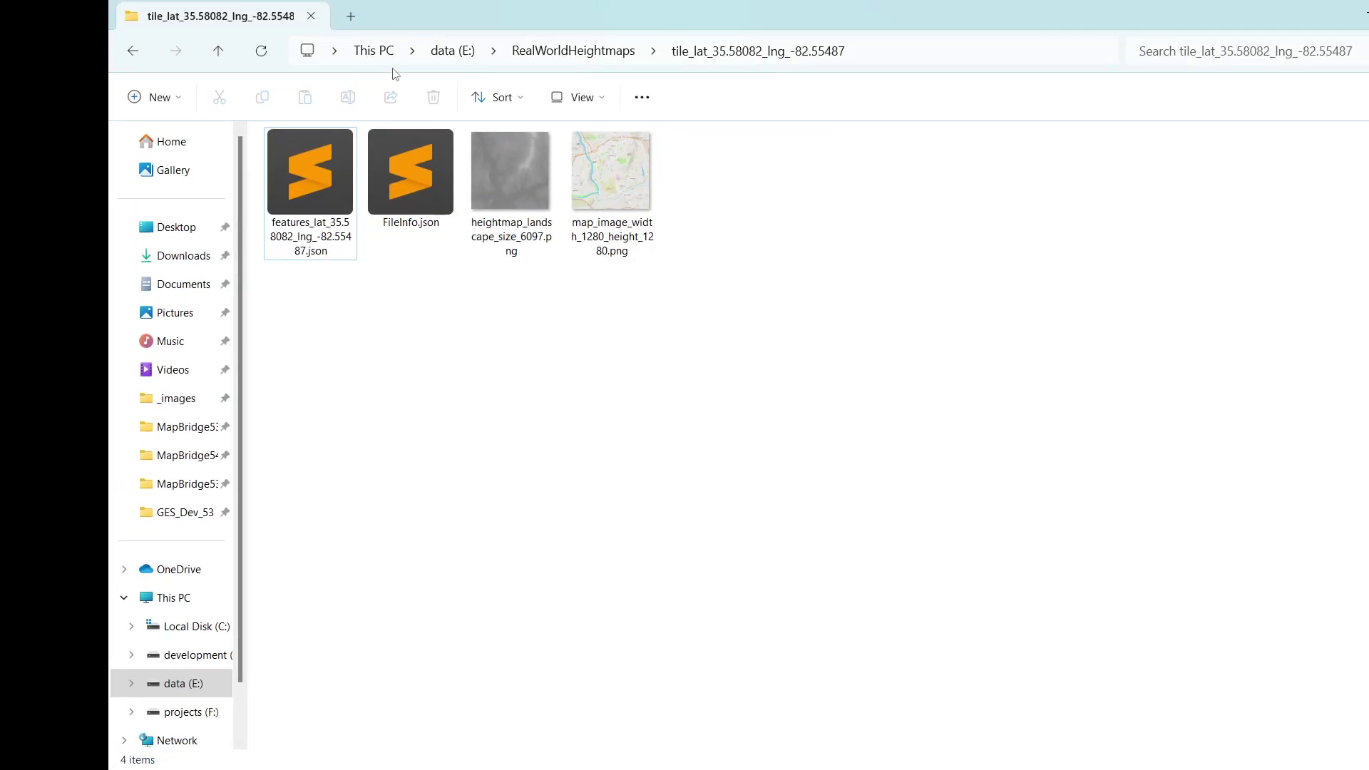
pyautogui.click(601, 97)
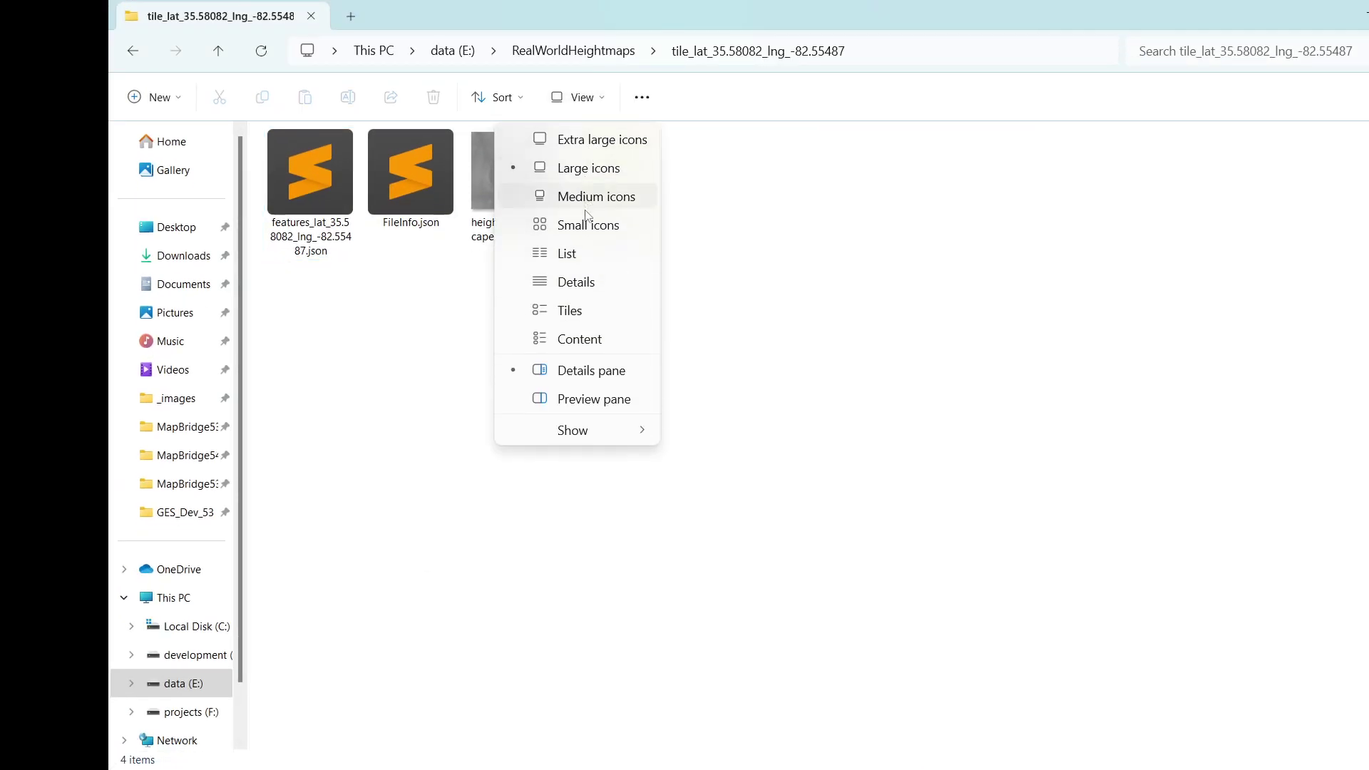
pyautogui.click(576, 282)
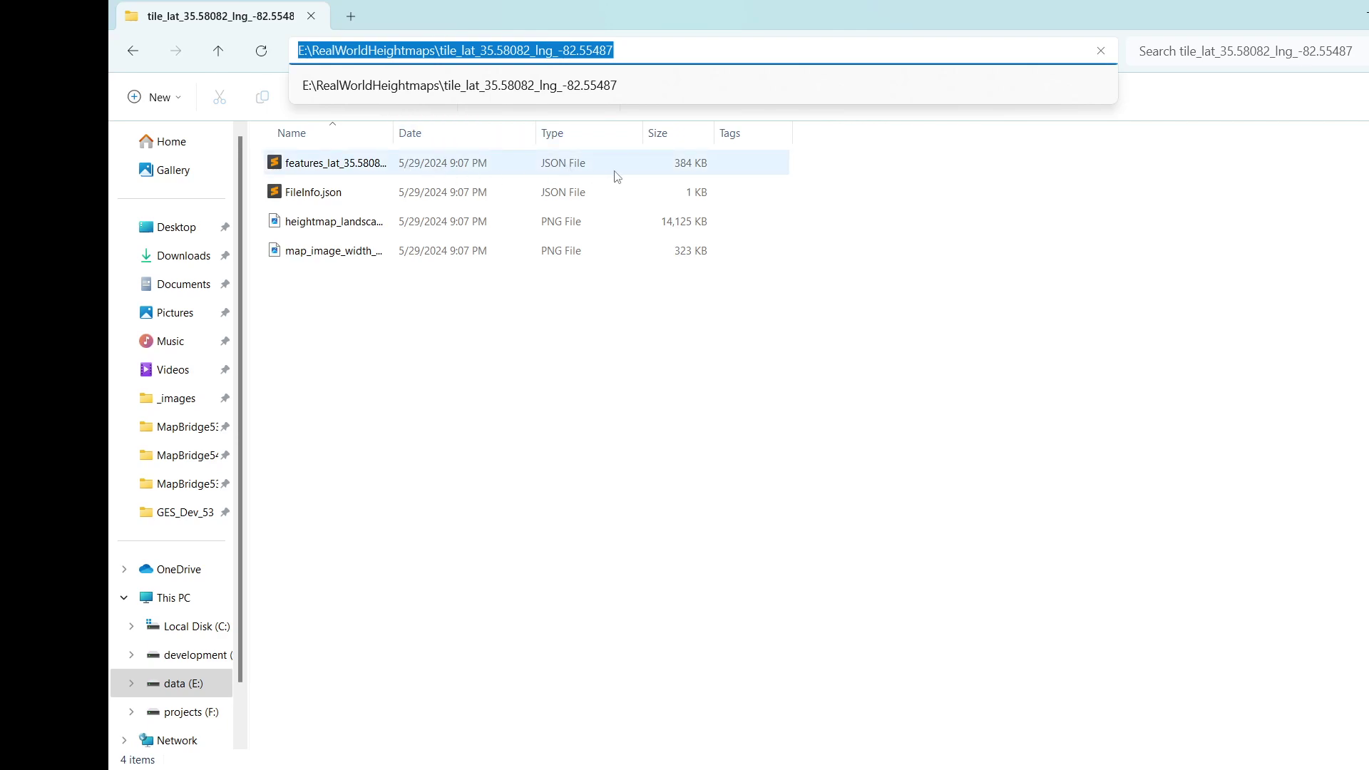
pyautogui.press('super')
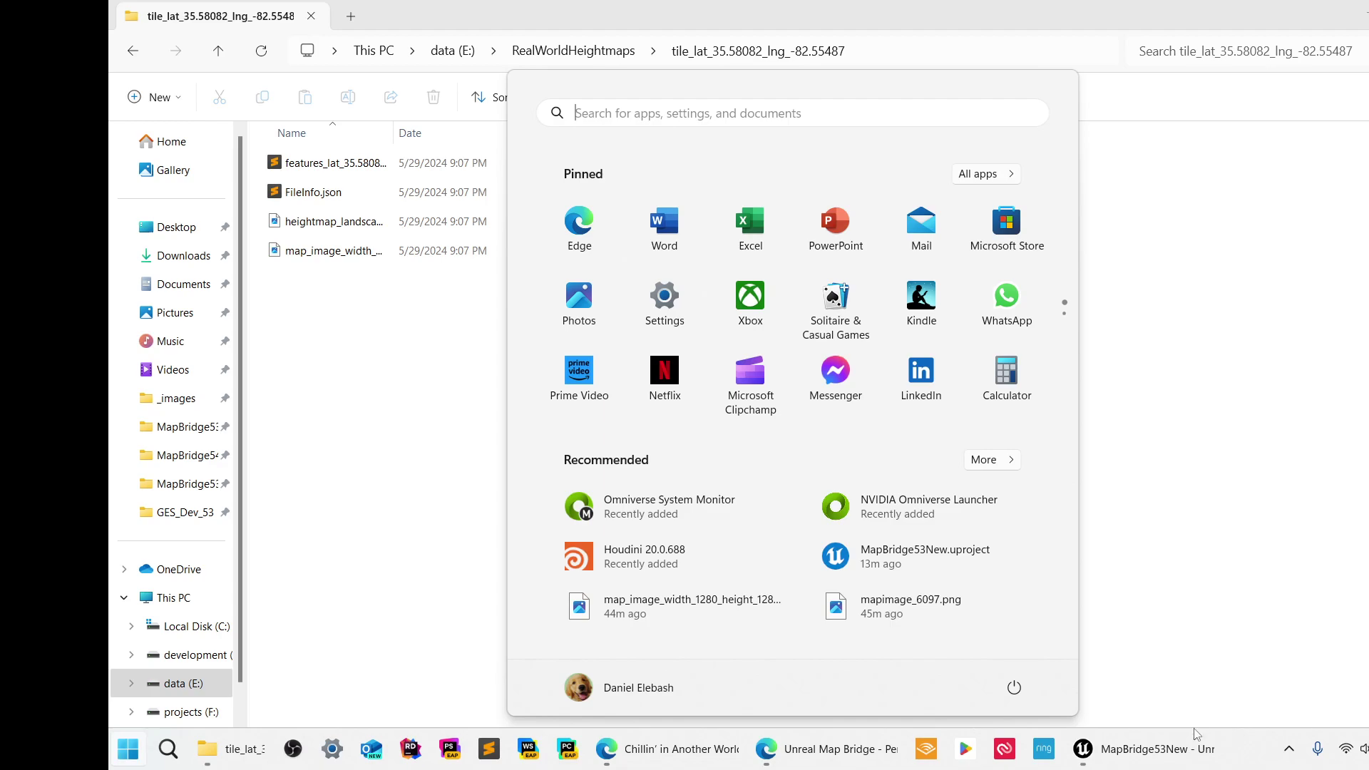
pyautogui.click(1196, 734)
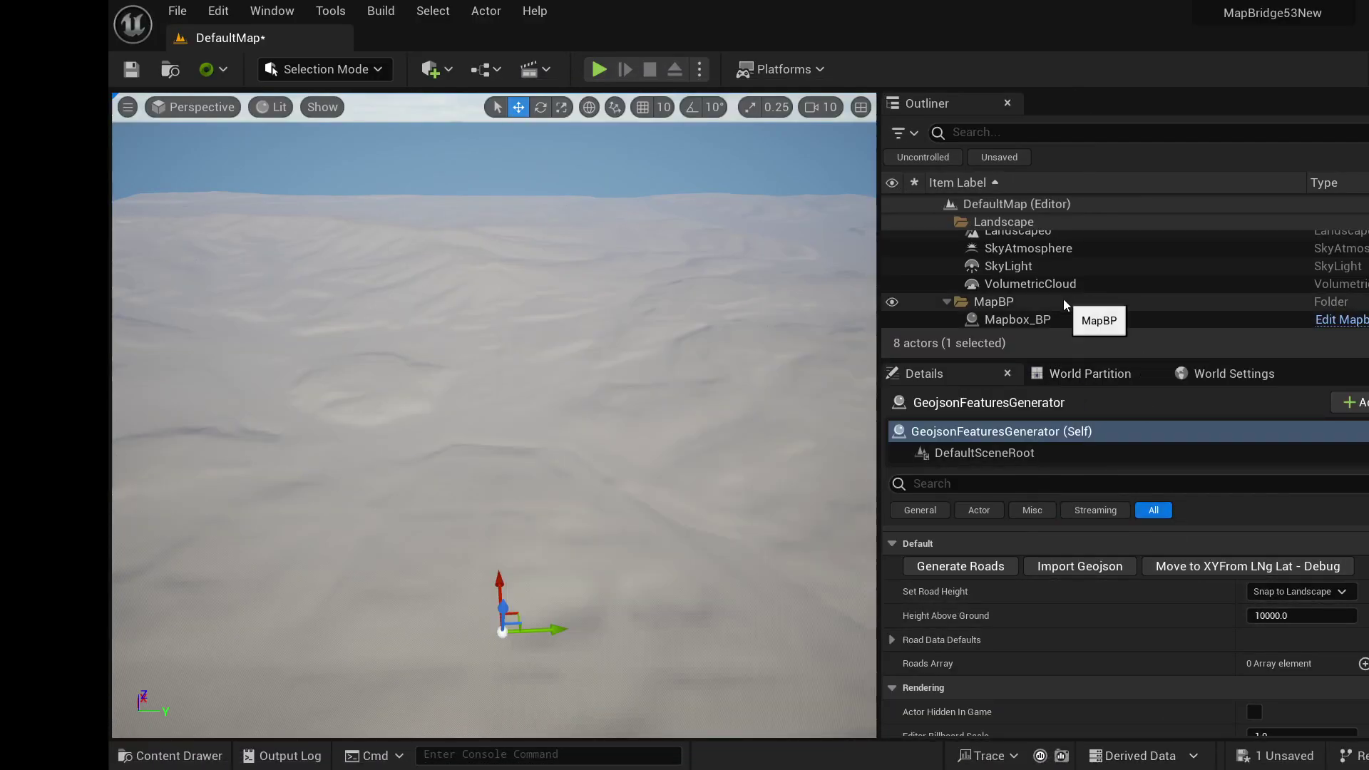
pyautogui.scroll(-1, 1063, 298)
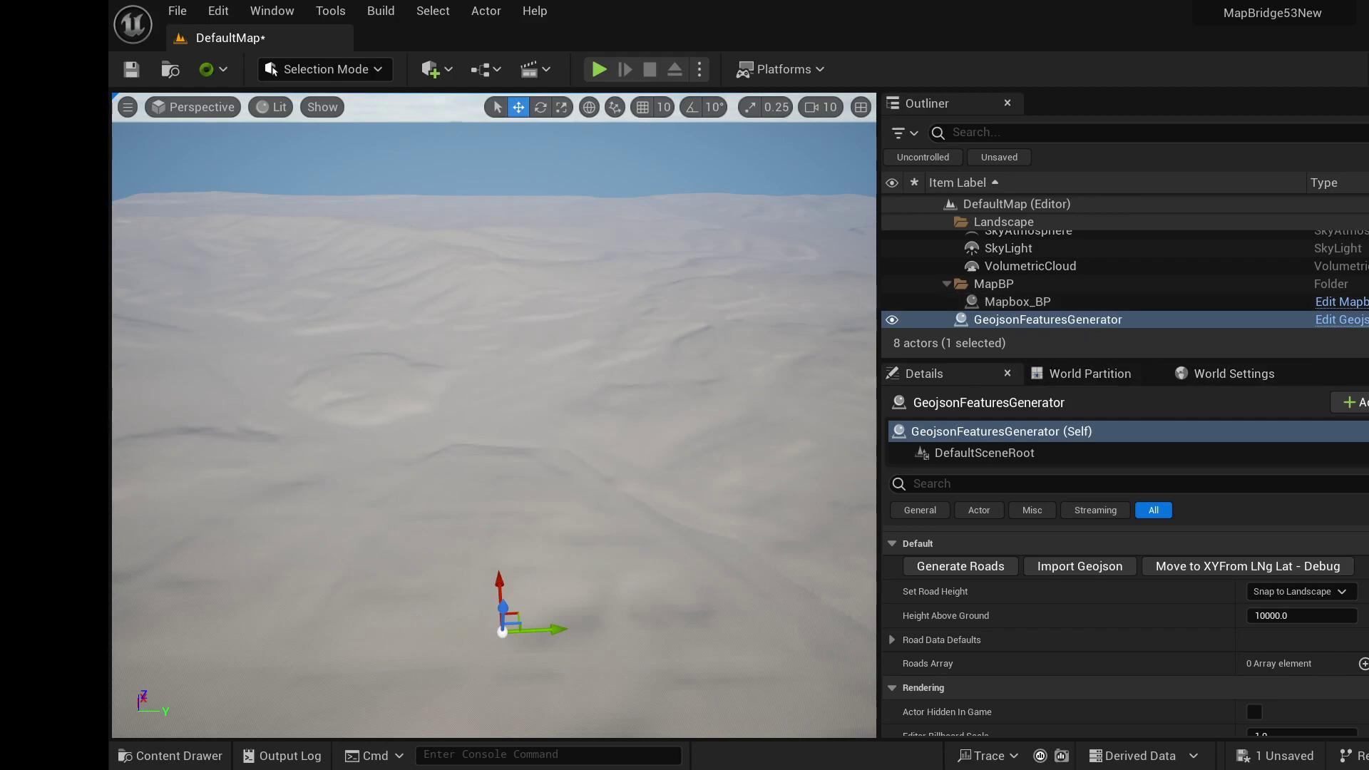
pyautogui.scroll(-1, 1364, 536)
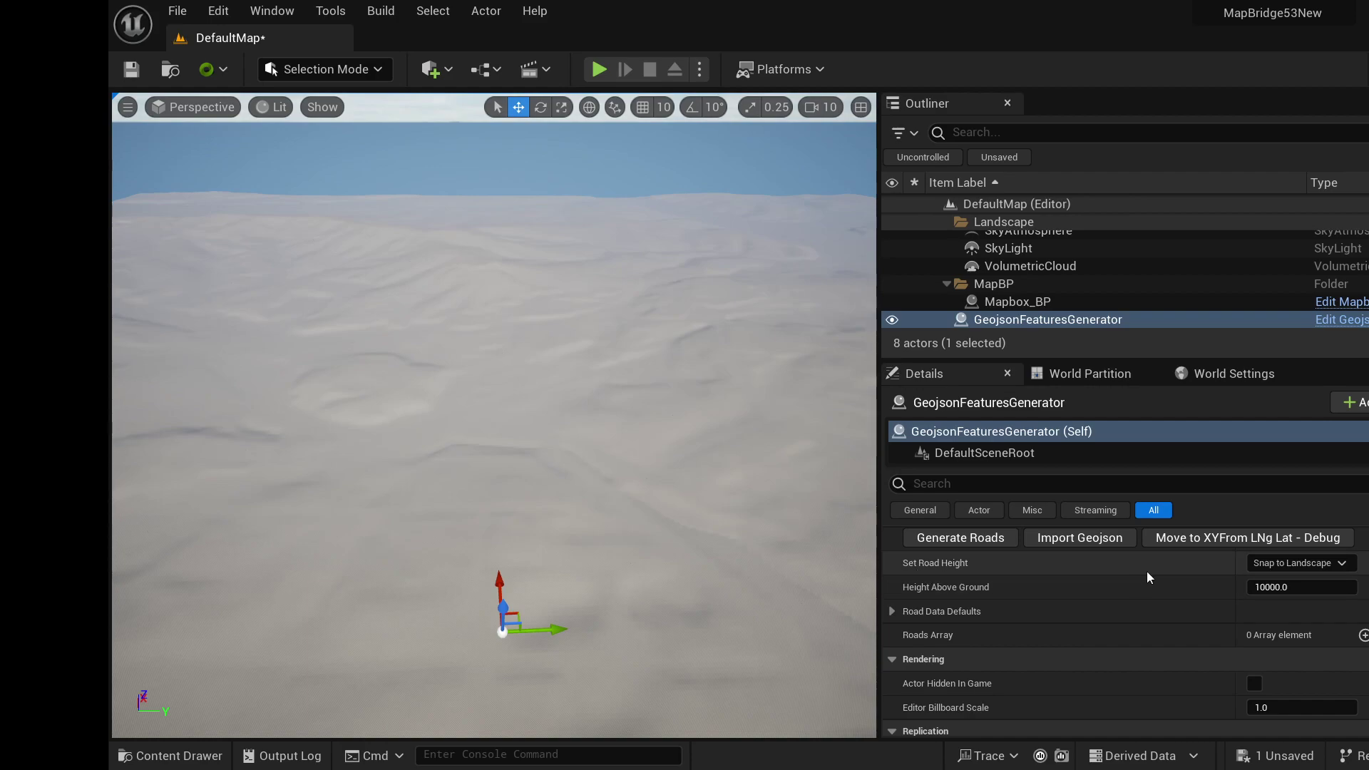
pyautogui.click(1294, 563)
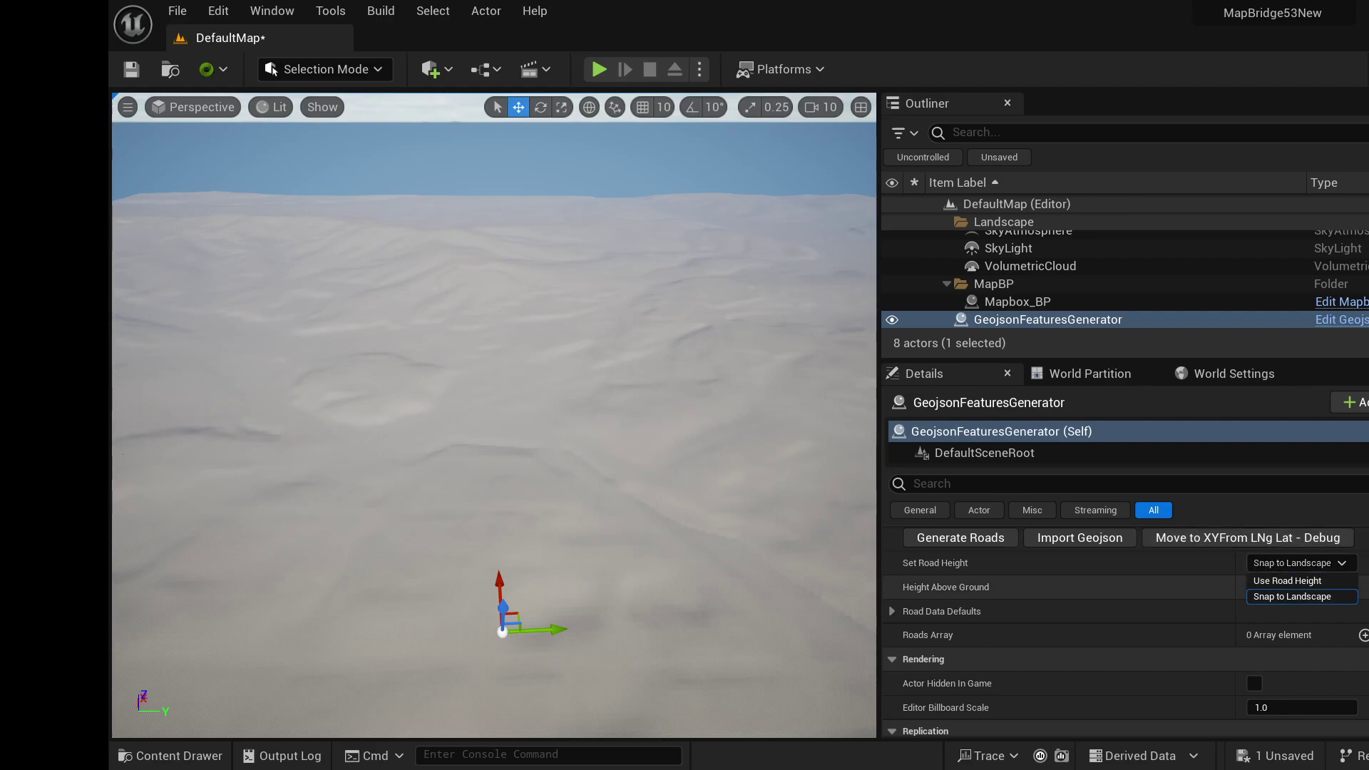
pyautogui.click(1301, 564)
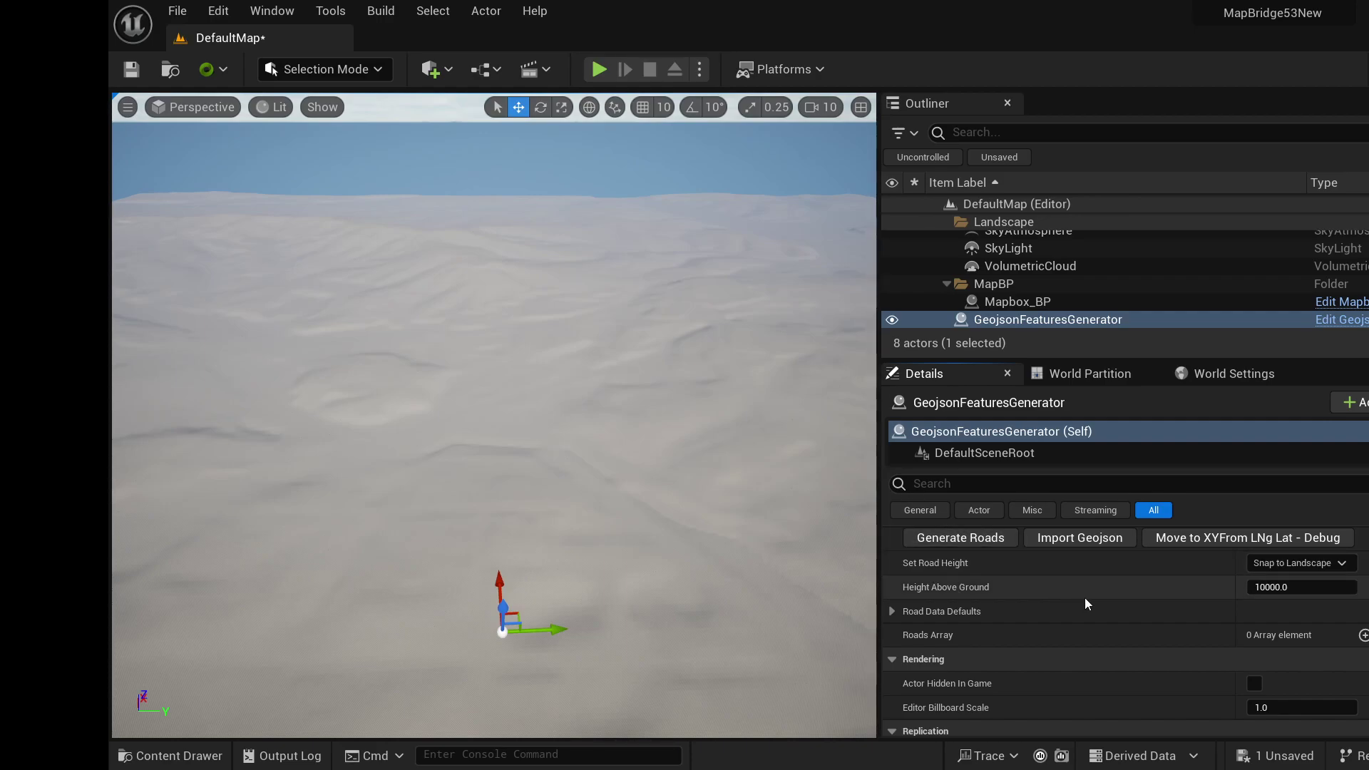
# - Expand Road Data Defaults and switch LeftGuardRail and RightGuardRail on, then back off
pyautogui.click(892, 611)
pyautogui.scroll(-2, 900, 621)
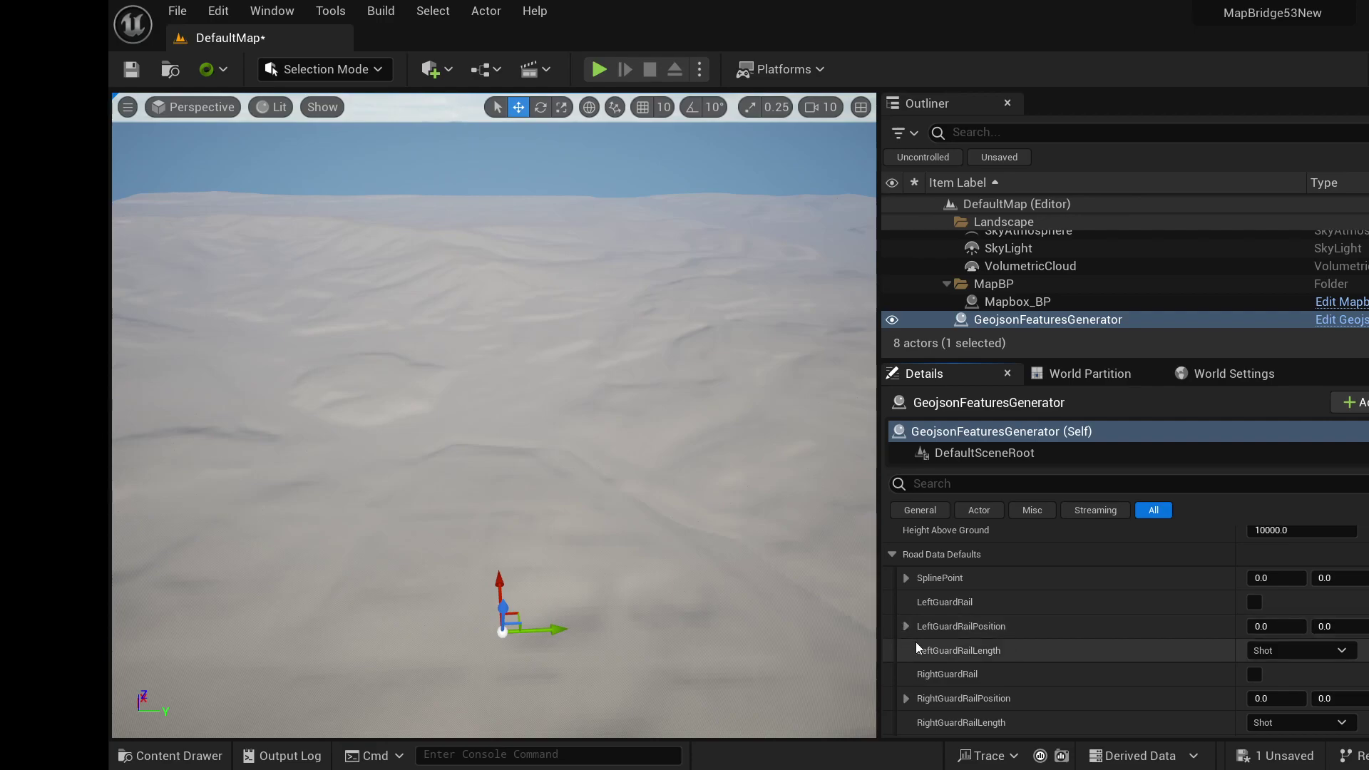
pyautogui.click(1254, 674)
pyautogui.click(1254, 602)
pyautogui.click(1255, 602)
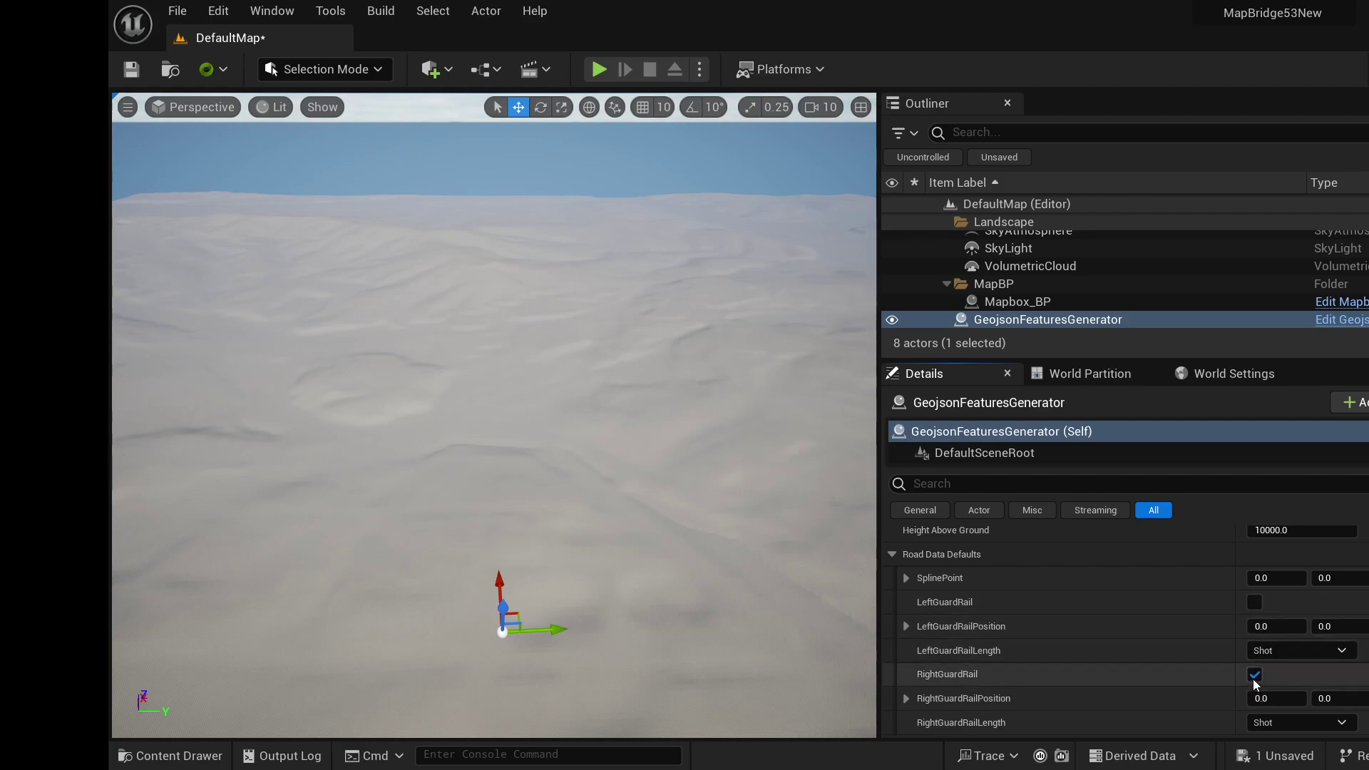
pyautogui.click(1254, 674)
# - Scroll through the road defaults' mesh settings
pyautogui.scroll(-1, 1044, 652)
pyautogui.scroll(-3, 1043, 652)
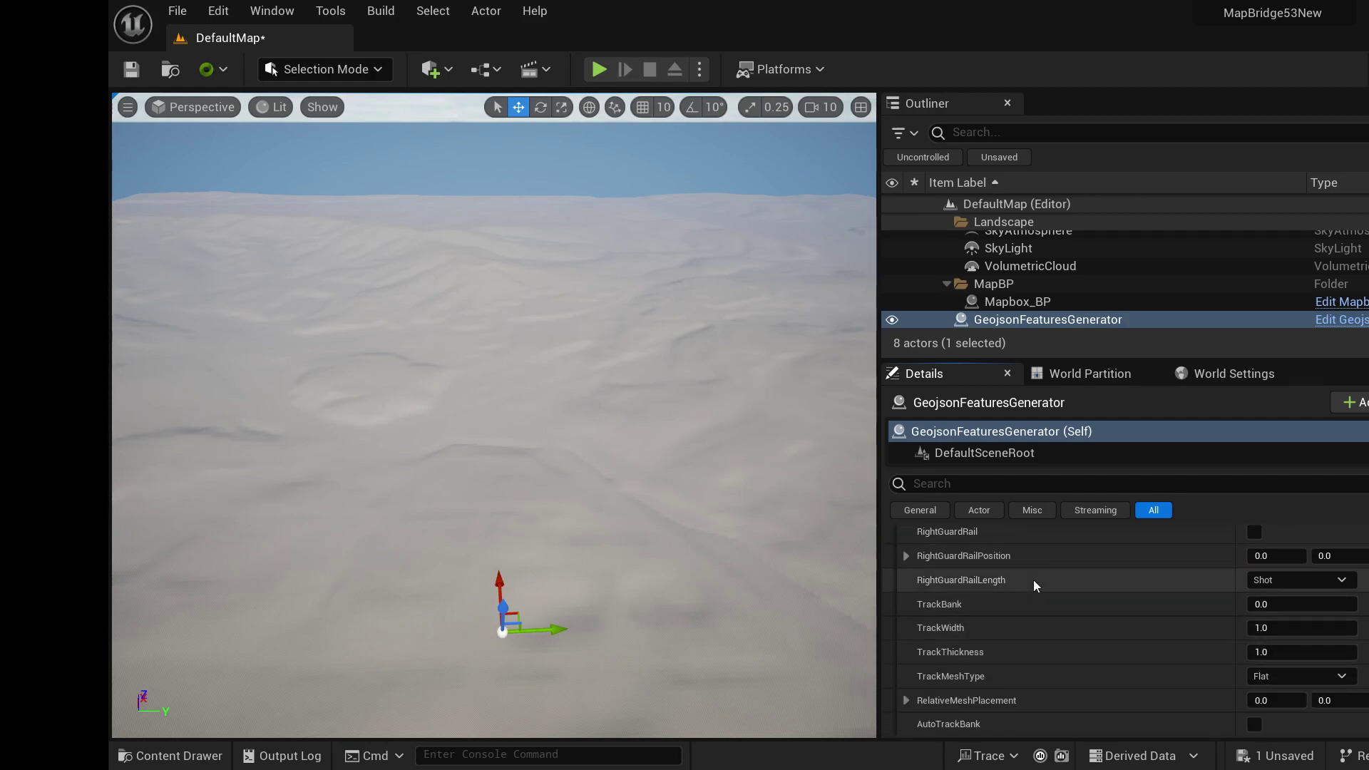
pyautogui.scroll(-3, 1024, 636)
pyautogui.scroll(-2, 1023, 636)
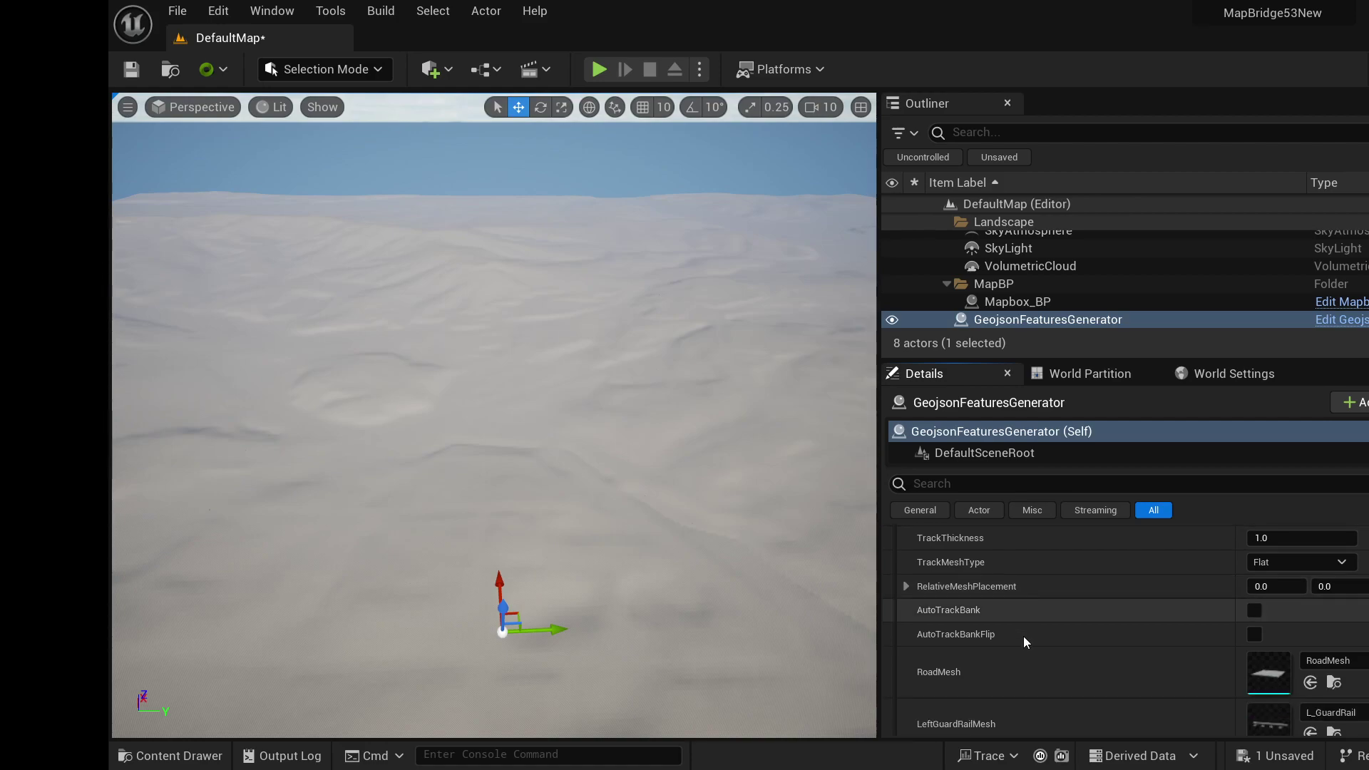
pyautogui.scroll(2, 1023, 636)
pyautogui.scroll(-7, 1024, 636)
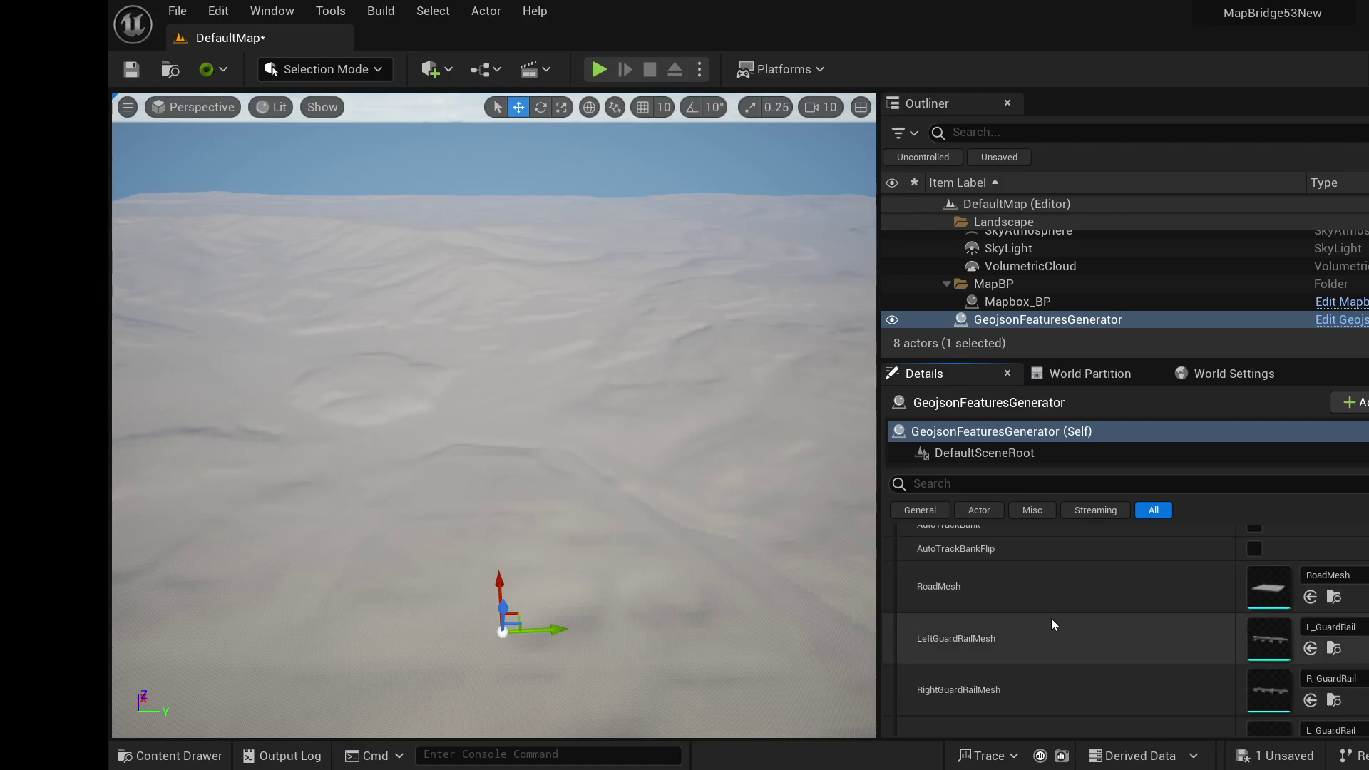
pyautogui.scroll(-2, 1120, 609)
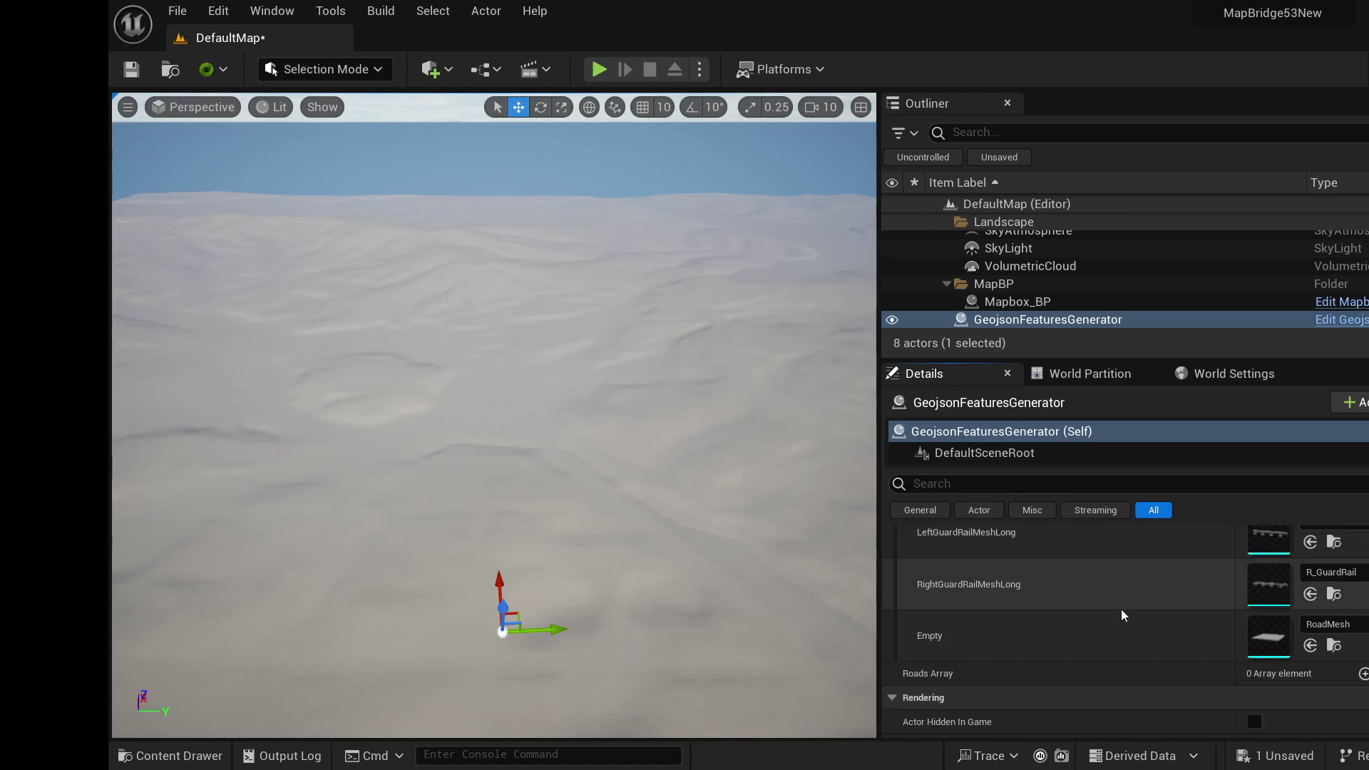
pyautogui.scroll(3, 1121, 608)
pyautogui.scroll(10, 1121, 609)
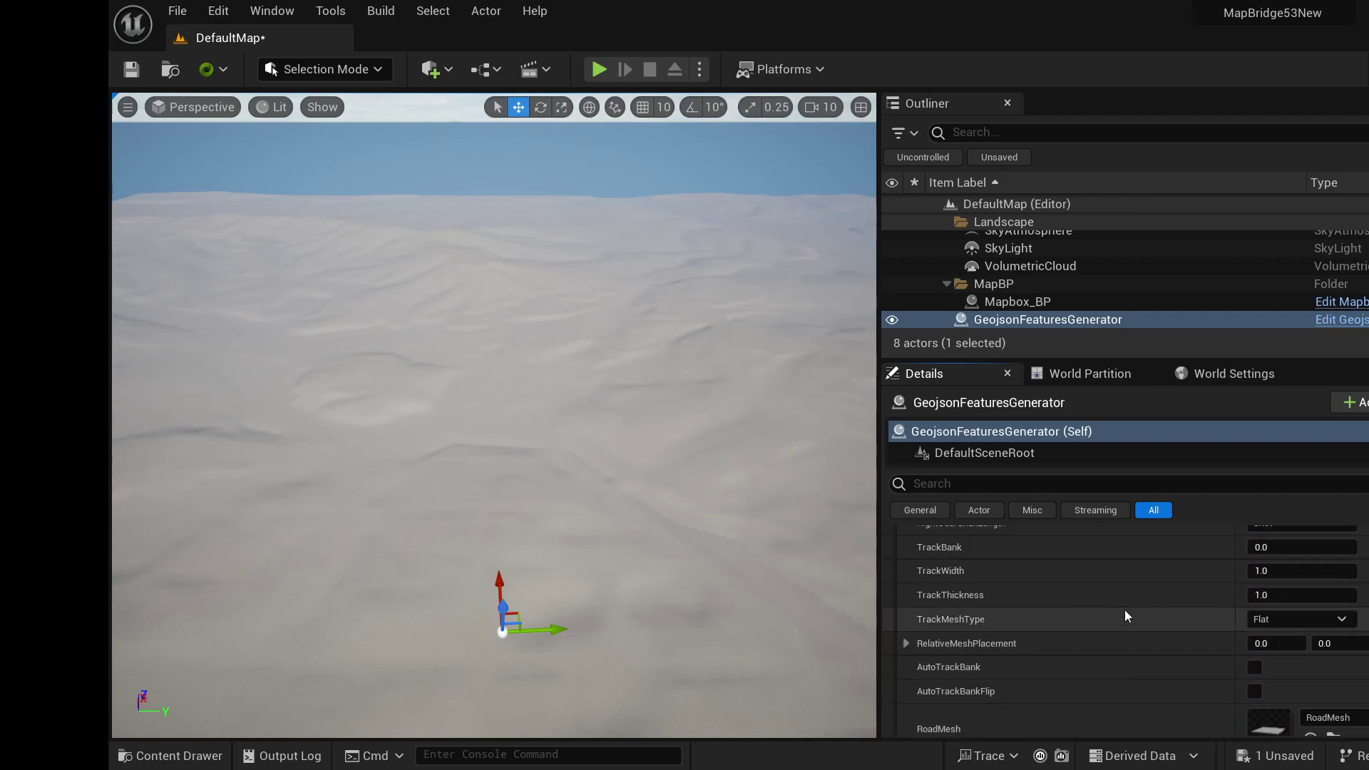
pyautogui.scroll(4, 930, 574)
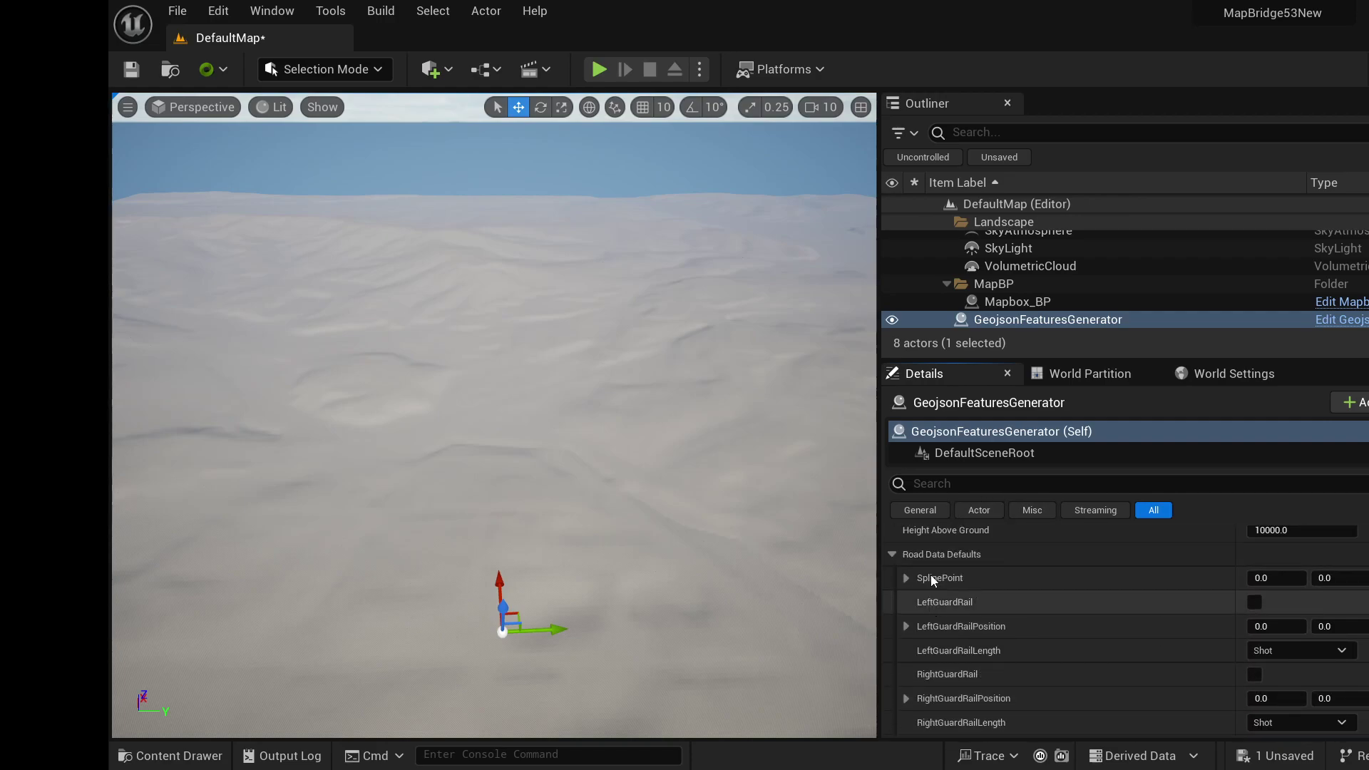
# - Collapse Road Data Defaults and confirm the Roads Array holds 370 elements
pyautogui.click(894, 611)
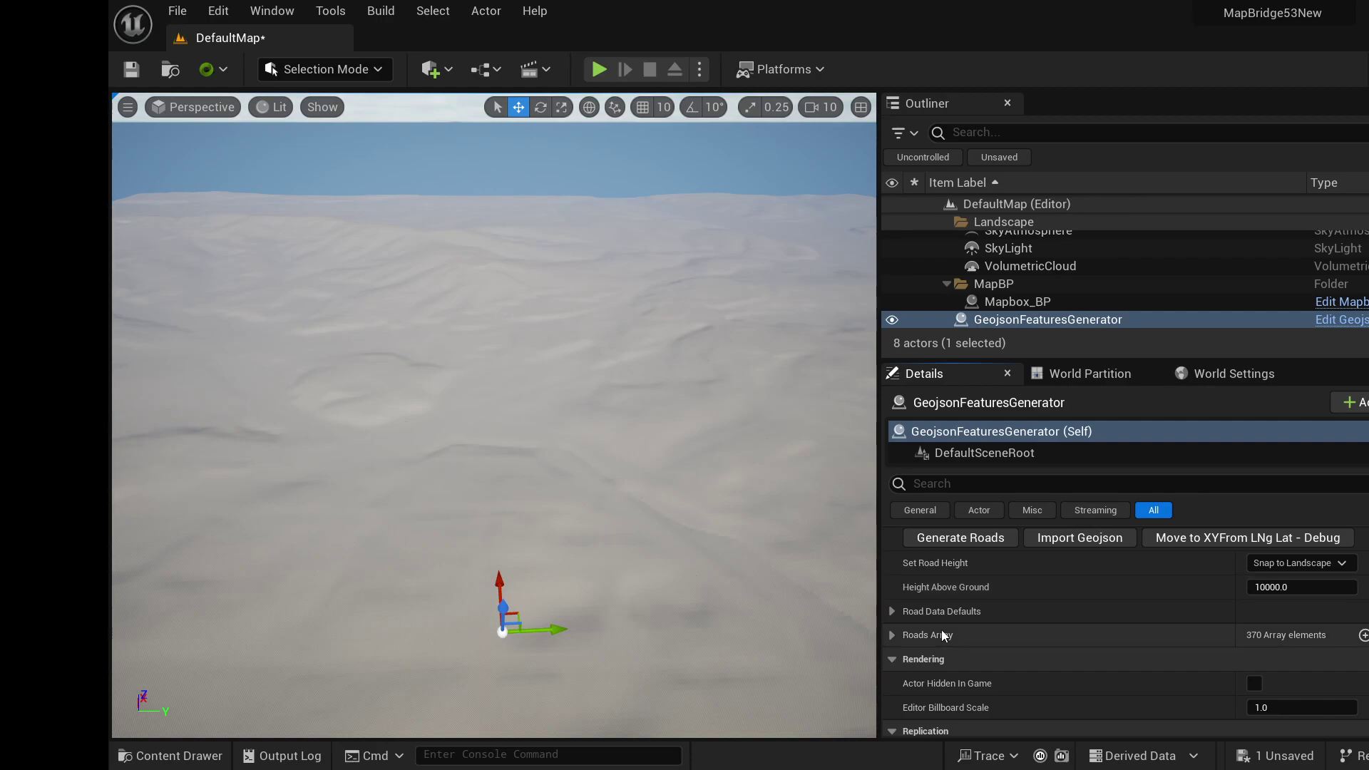
pyautogui.moveTo(1268, 634)
# - Run Generate Roads on the GeojsonFeaturesGenerator, bringing the level to 378 actors including Alabama Ave
pyautogui.click(974, 539)
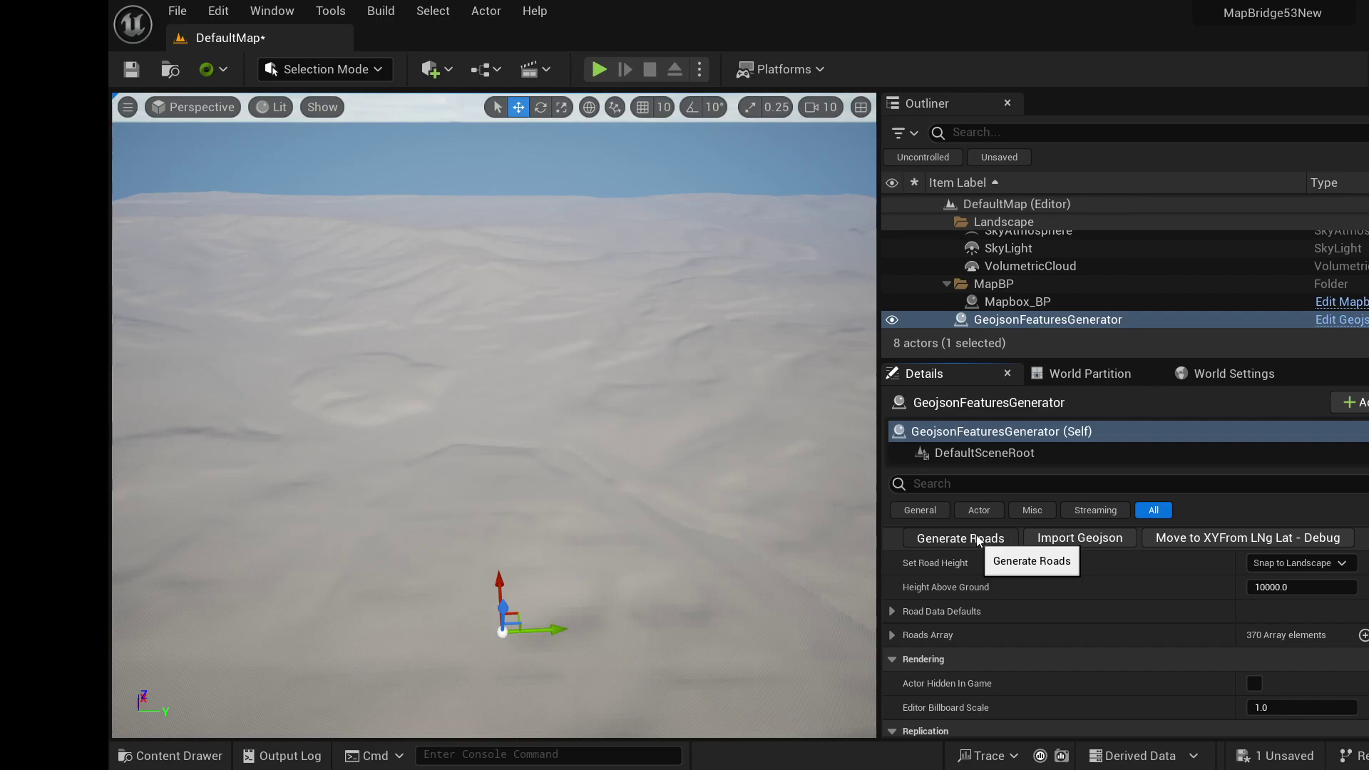
pyautogui.click(977, 540)
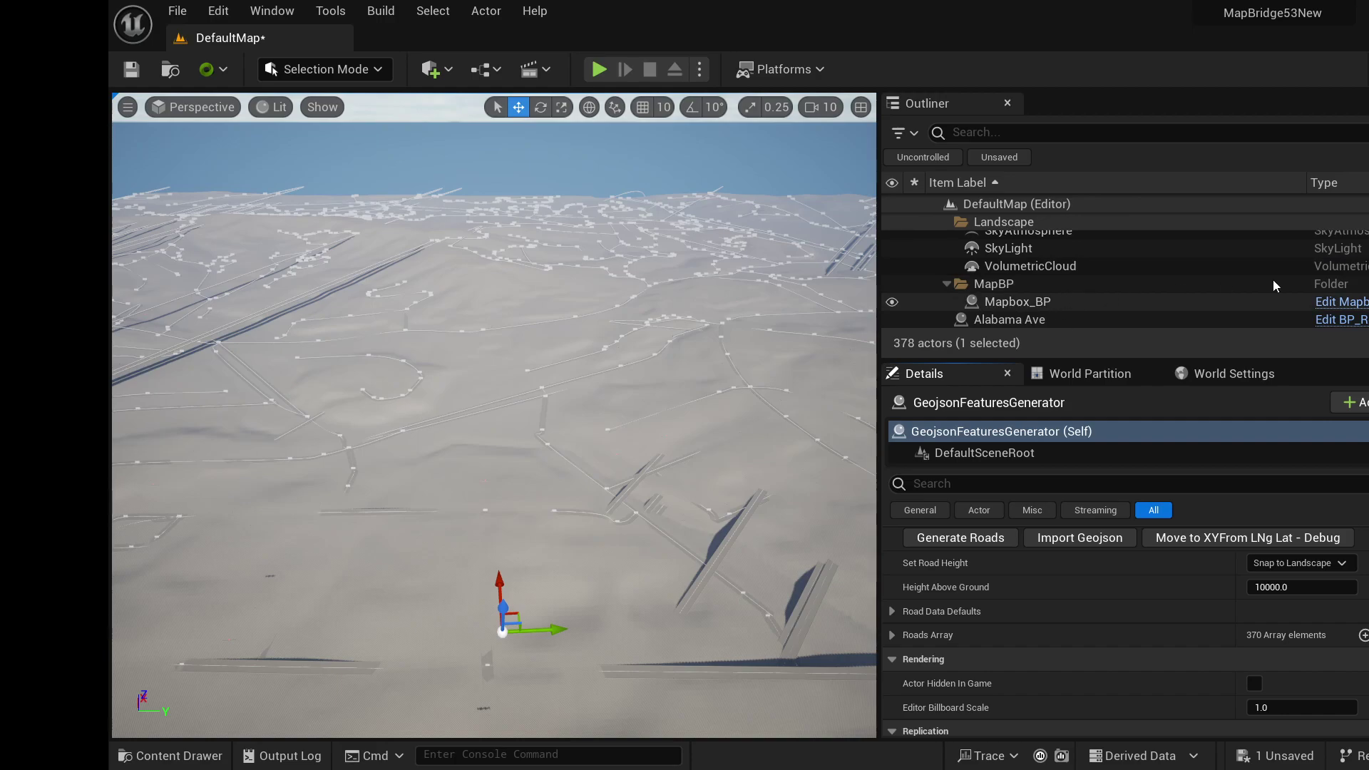
# - Scroll through the Outliner's generated road actors to locate Alabama Ave
pyautogui.moveTo(1368, 203); pyautogui.dragTo(1368, 325)
pyautogui.scroll(20, 1126, 271)
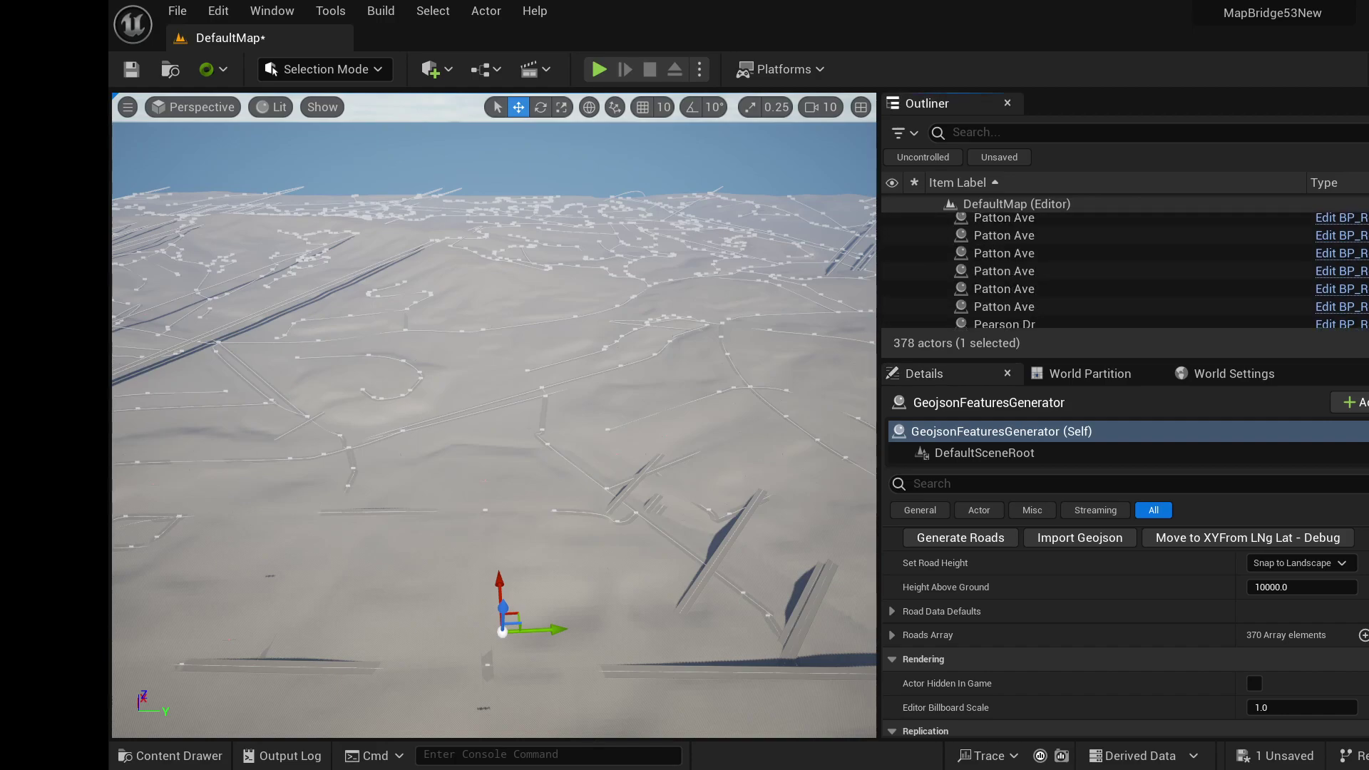
pyautogui.scroll(5, 1126, 271)
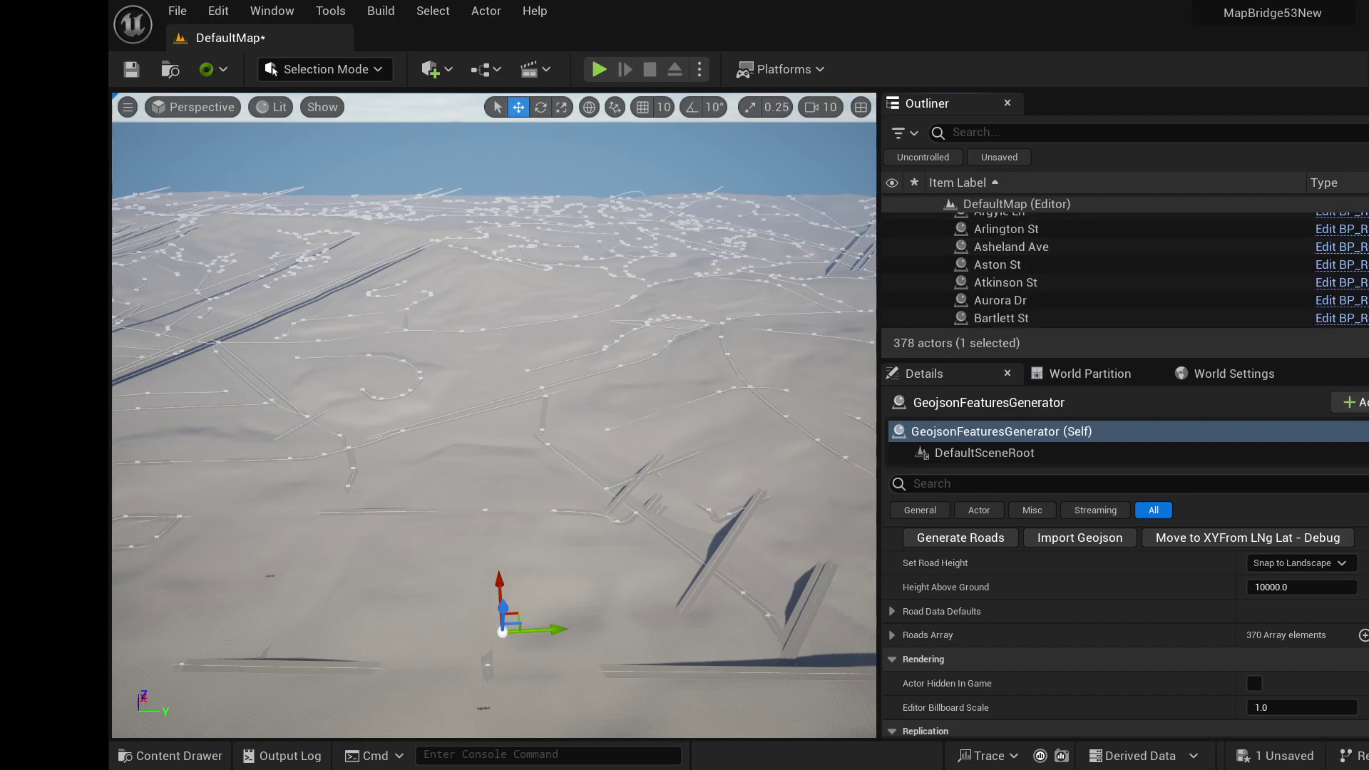
pyautogui.scroll(5, 1127, 270)
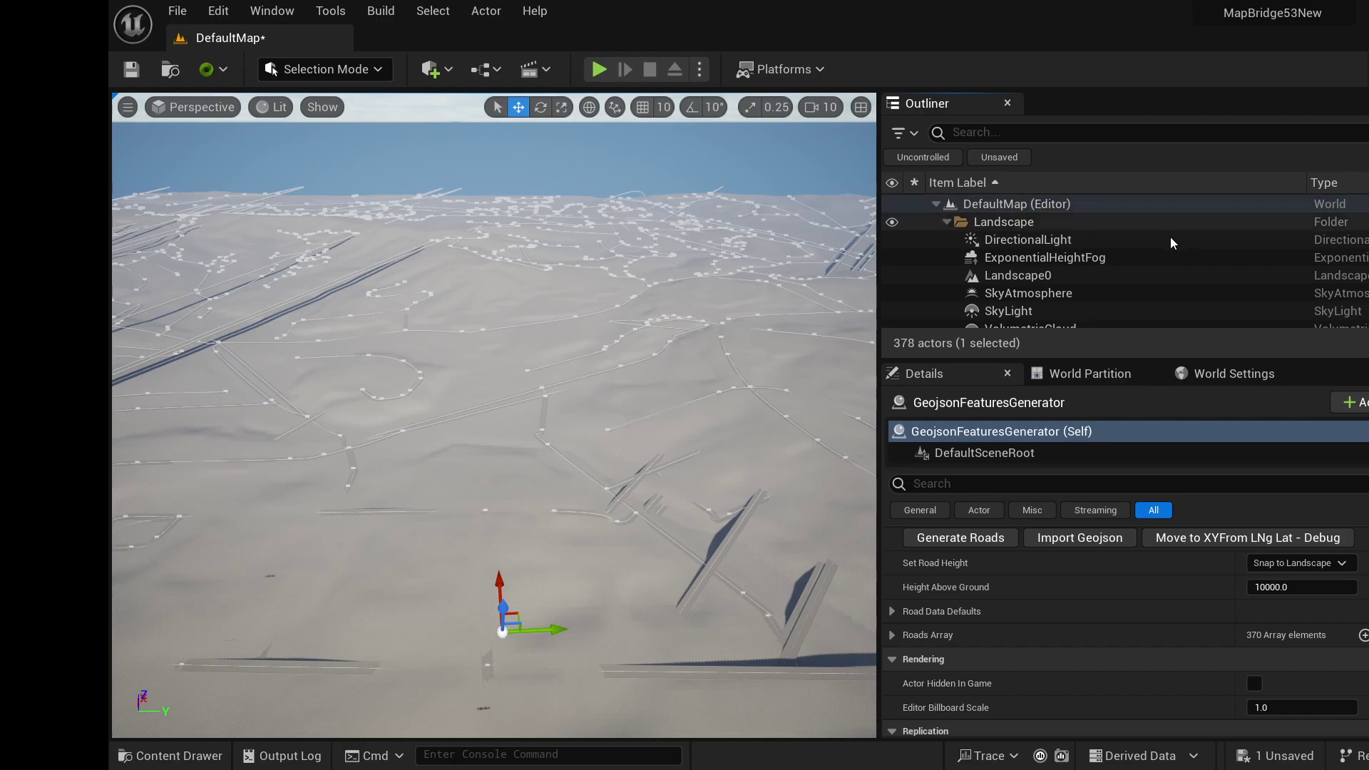
pyautogui.scroll(-4, 1170, 237)
pyautogui.scroll(1, 1166, 239)
pyautogui.scroll(1, 1166, 241)
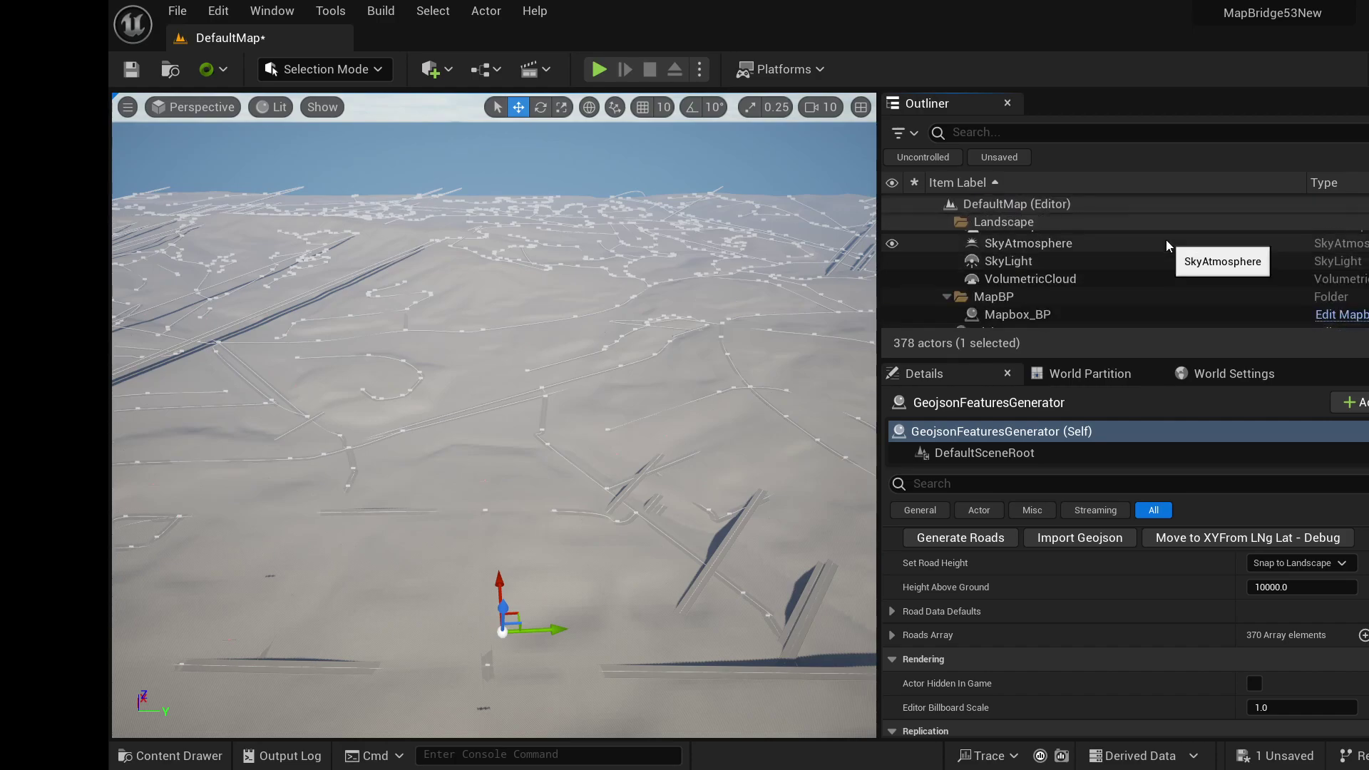
pyautogui.scroll(-1, 1165, 243)
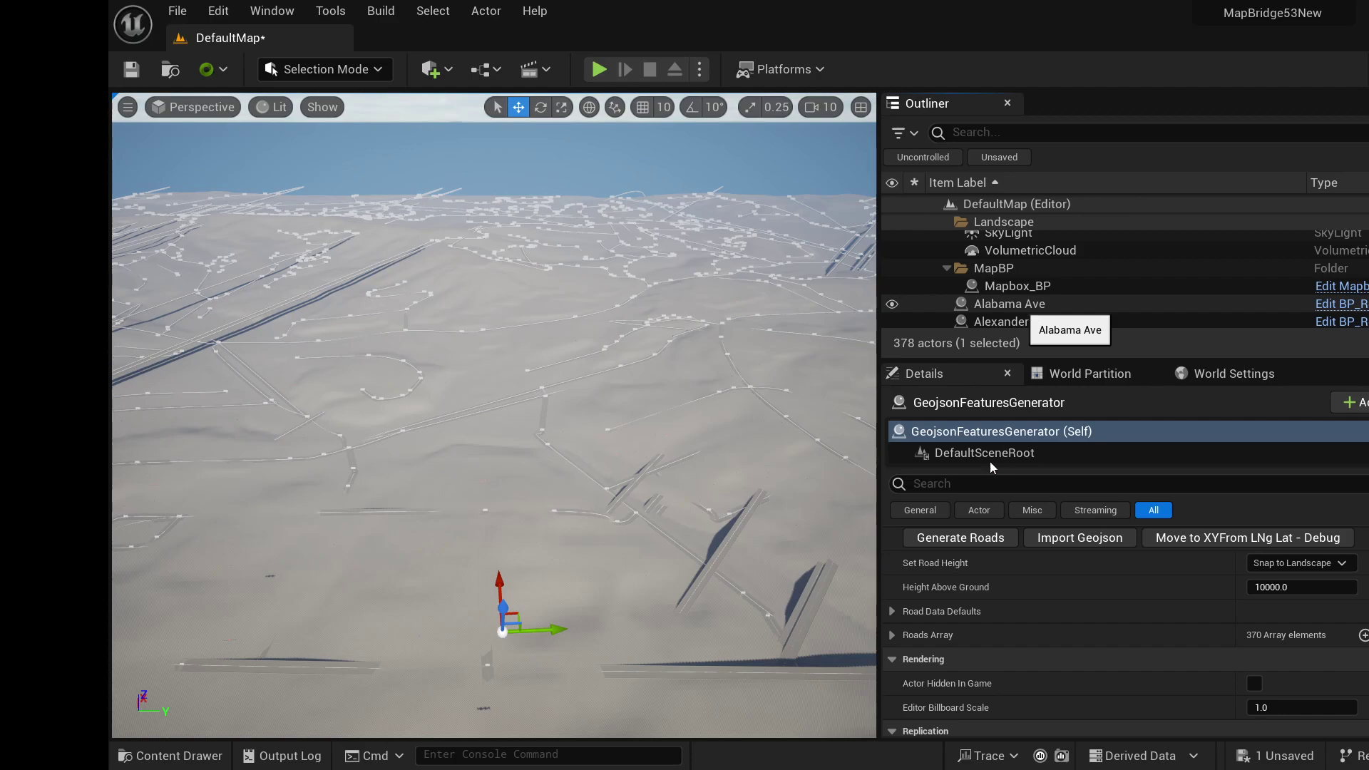
# - Select Alabama Ave, save the map, and fly the camera over the road-covered landscape
pyautogui.click(1038, 307)
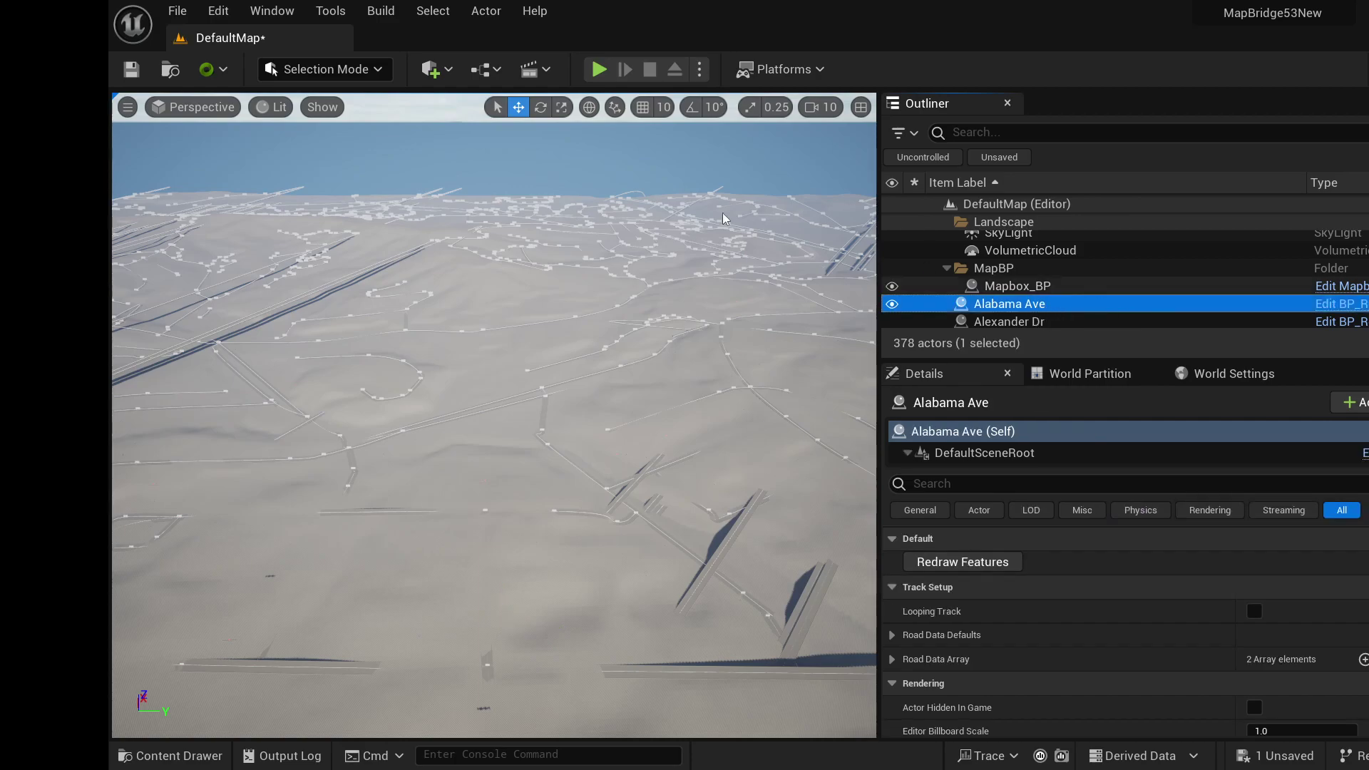
pyautogui.click(139, 76)
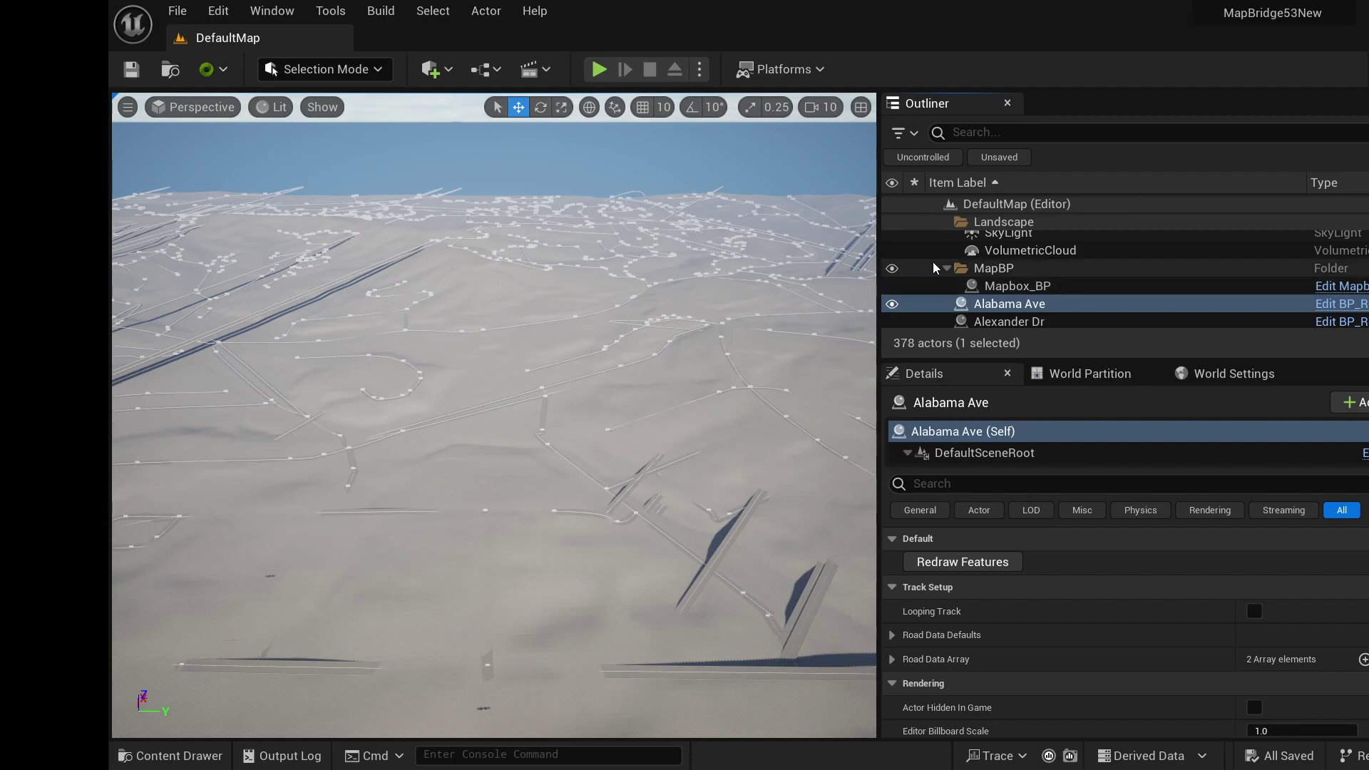
pyautogui.moveTo(645, 286); pyautogui.dragTo(766, 310, button='right')
pyautogui.moveTo(499, 267); pyautogui.dragTo(431, 291, button='right')
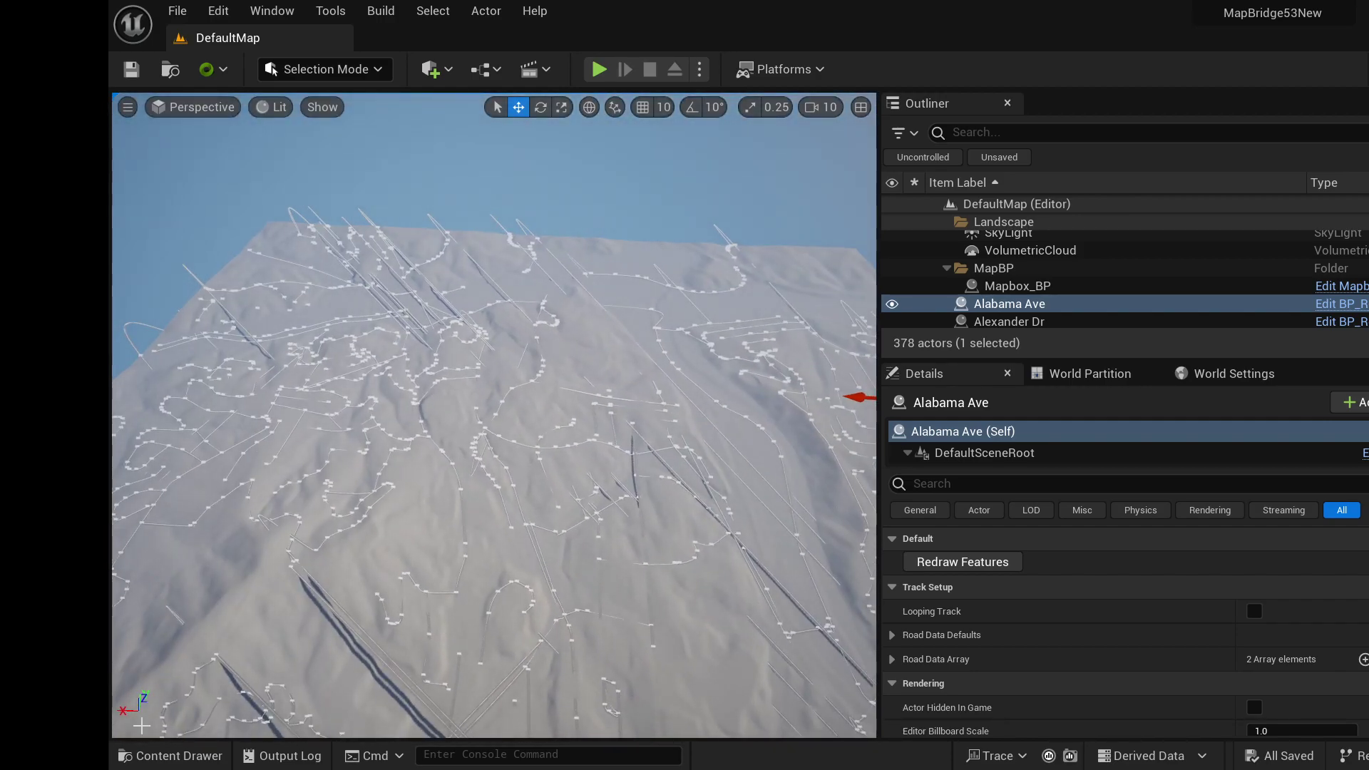
# - Browse the Content Drawer up to UnrealMapboxBridge Content and into its Materials folder
pyautogui.click(166, 757)
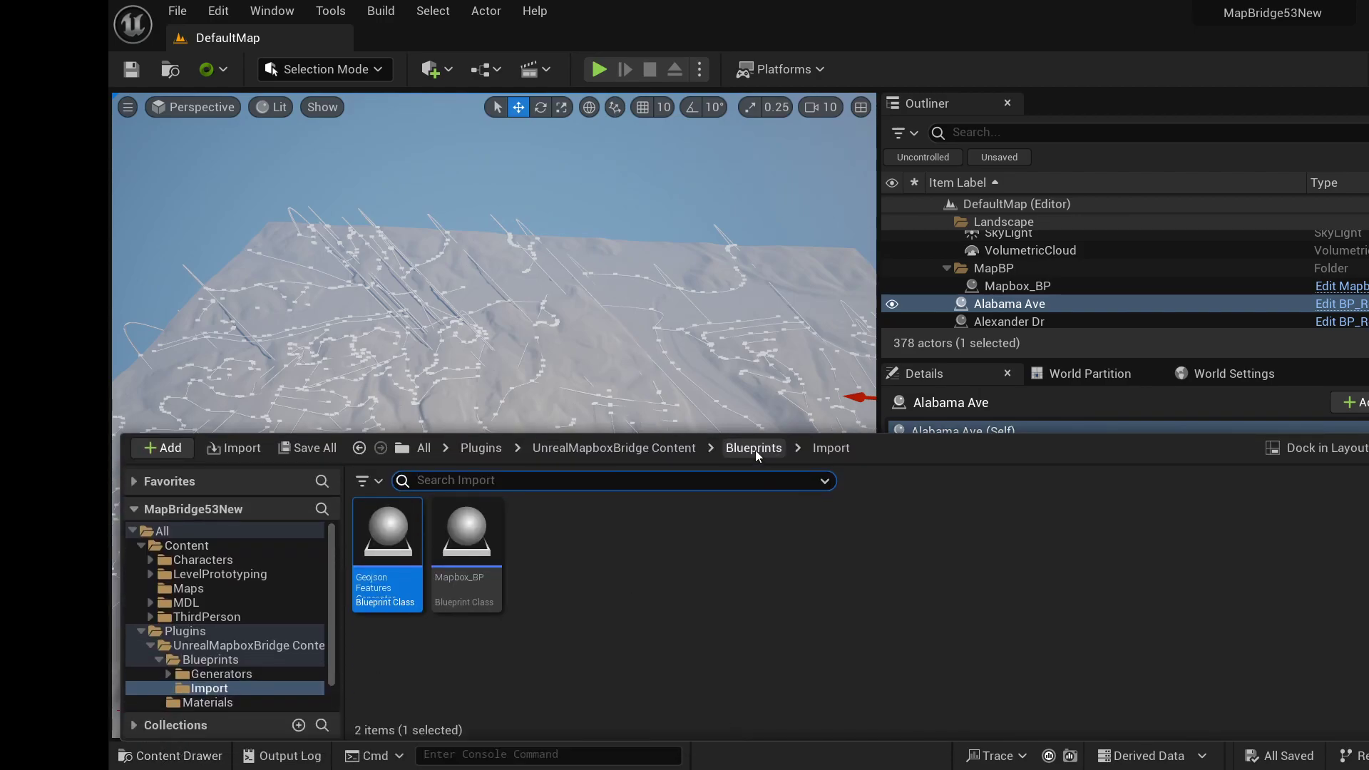
pyautogui.click(753, 447)
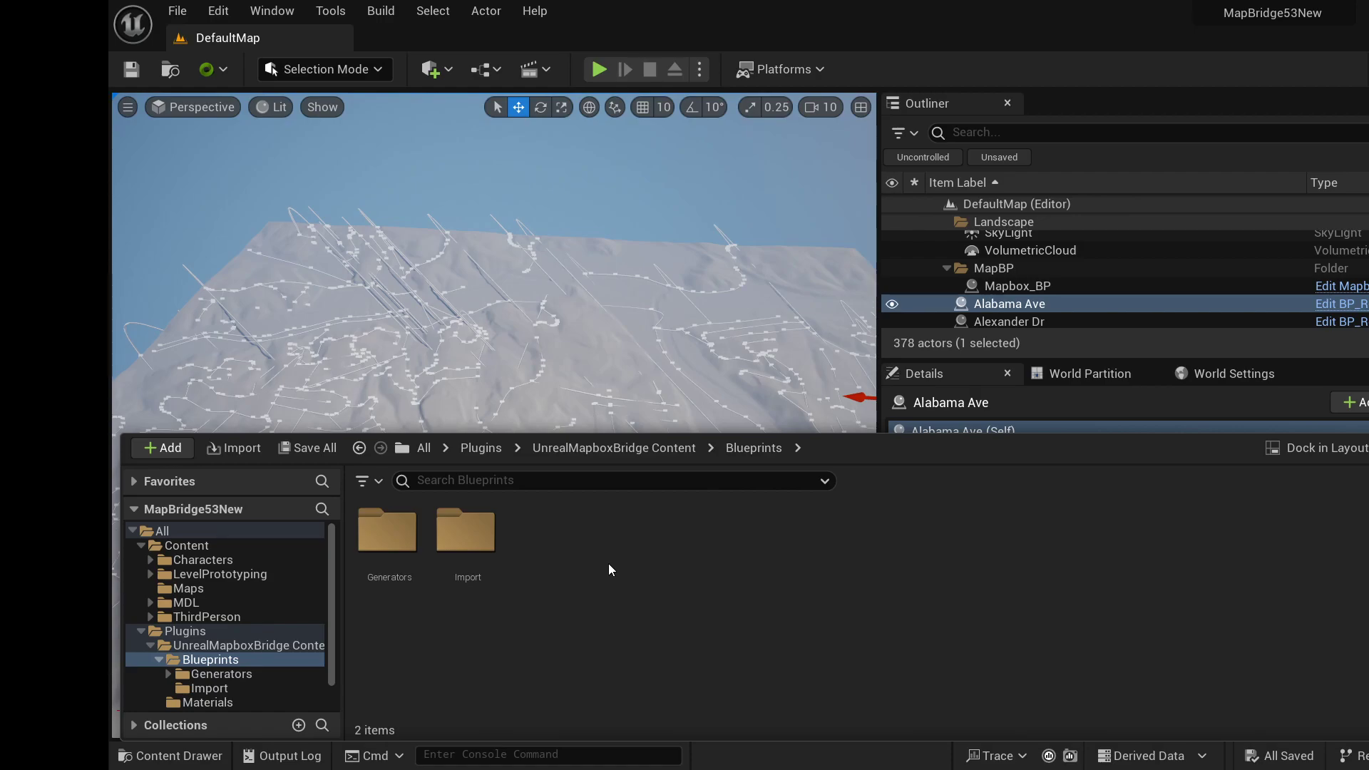
pyautogui.click(618, 448)
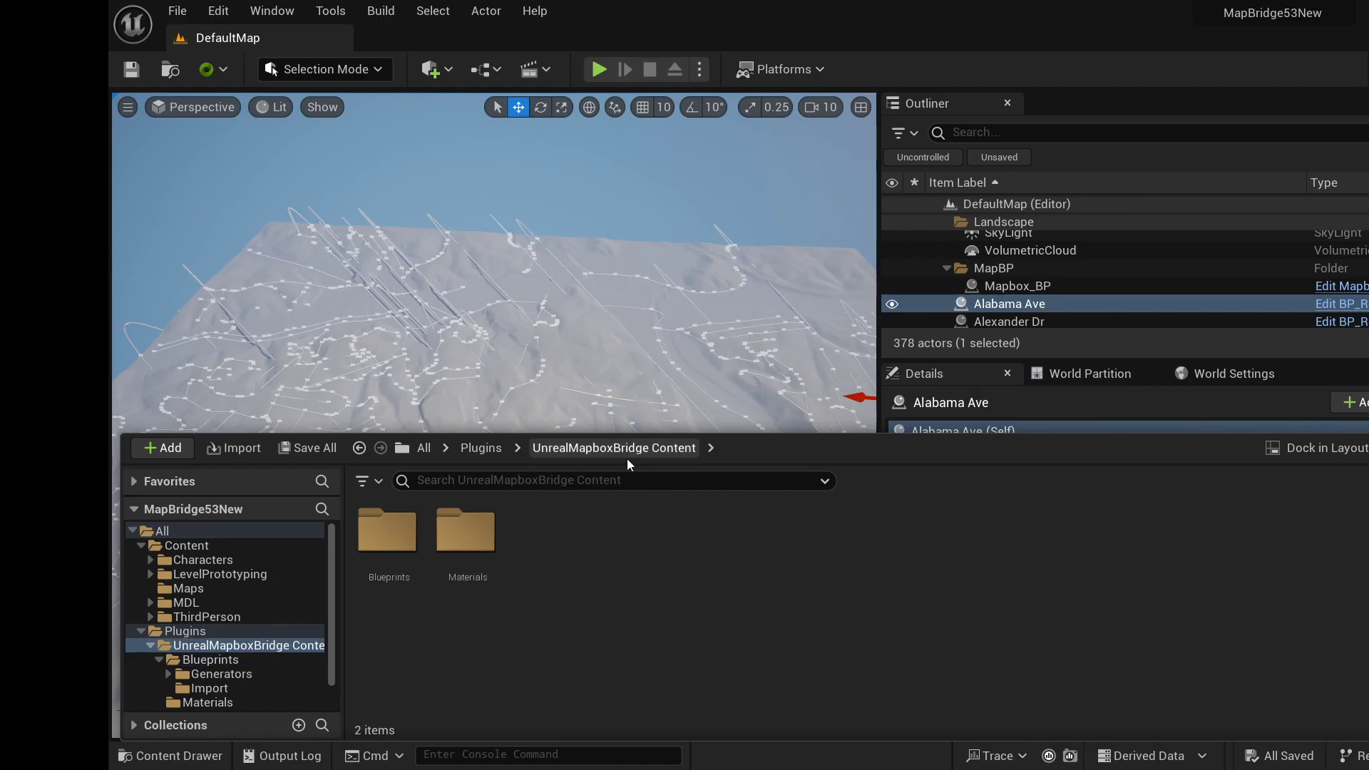
pyautogui.doubleClick(465, 534)
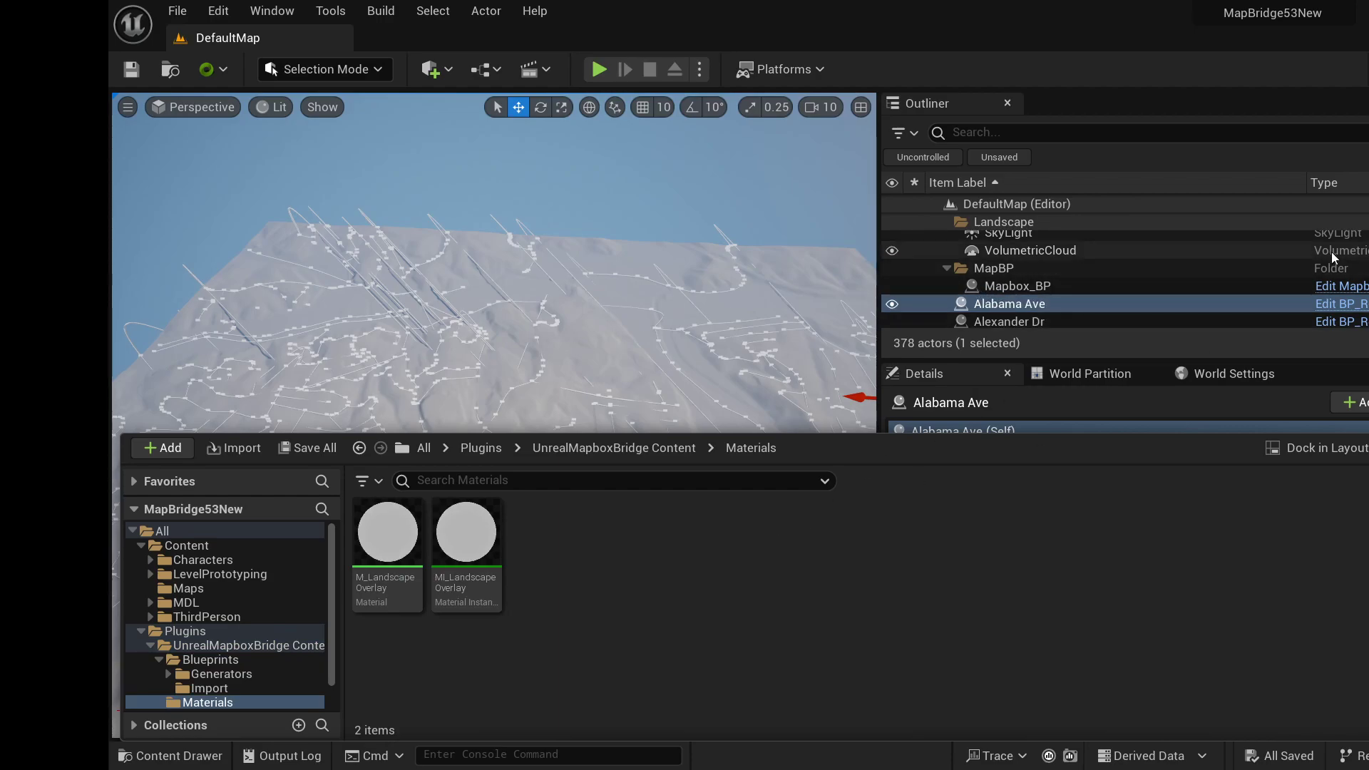
pyautogui.moveTo(1368, 207); pyautogui.dragTo(1368, 196)
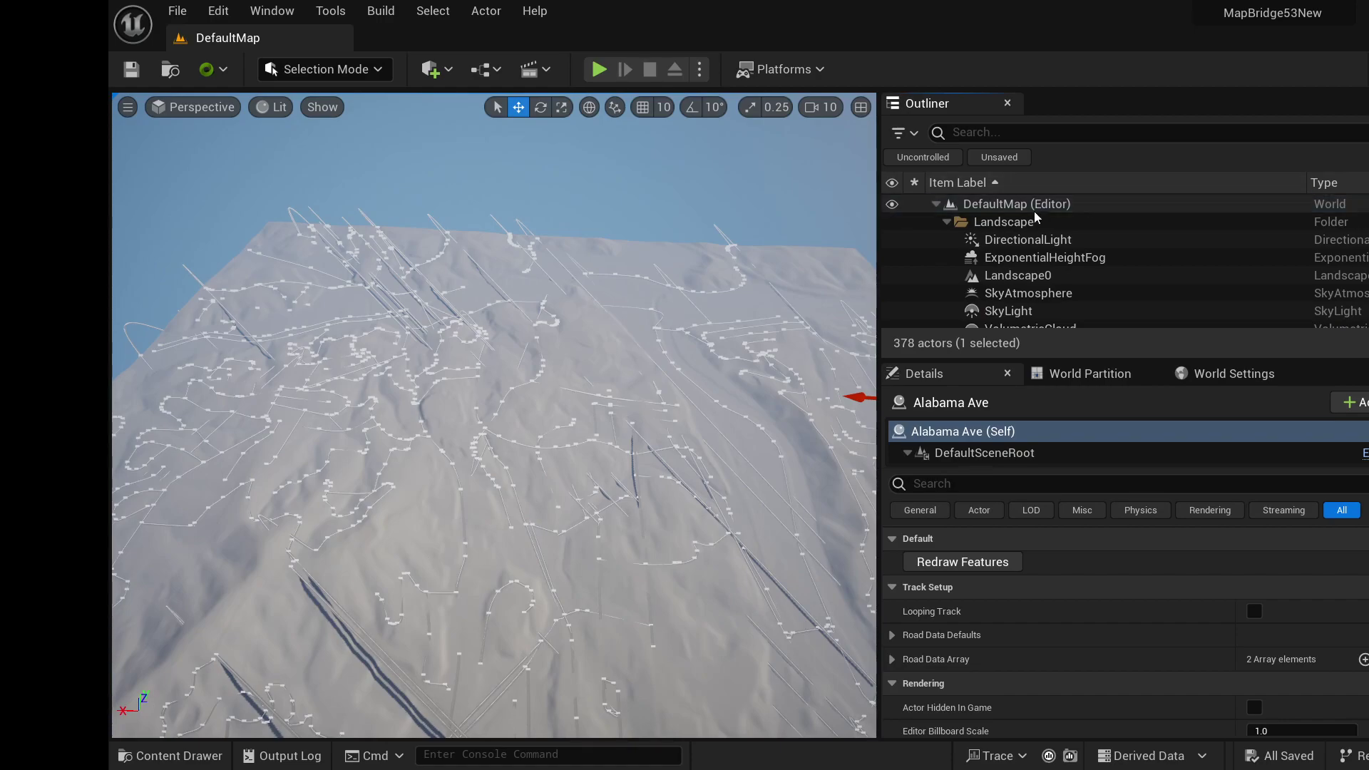
# - Select Landscape0 in the Outliner, showing its Landscape Material set to None
pyautogui.scroll(-1, 1038, 238)
pyautogui.scroll(1, 1048, 276)
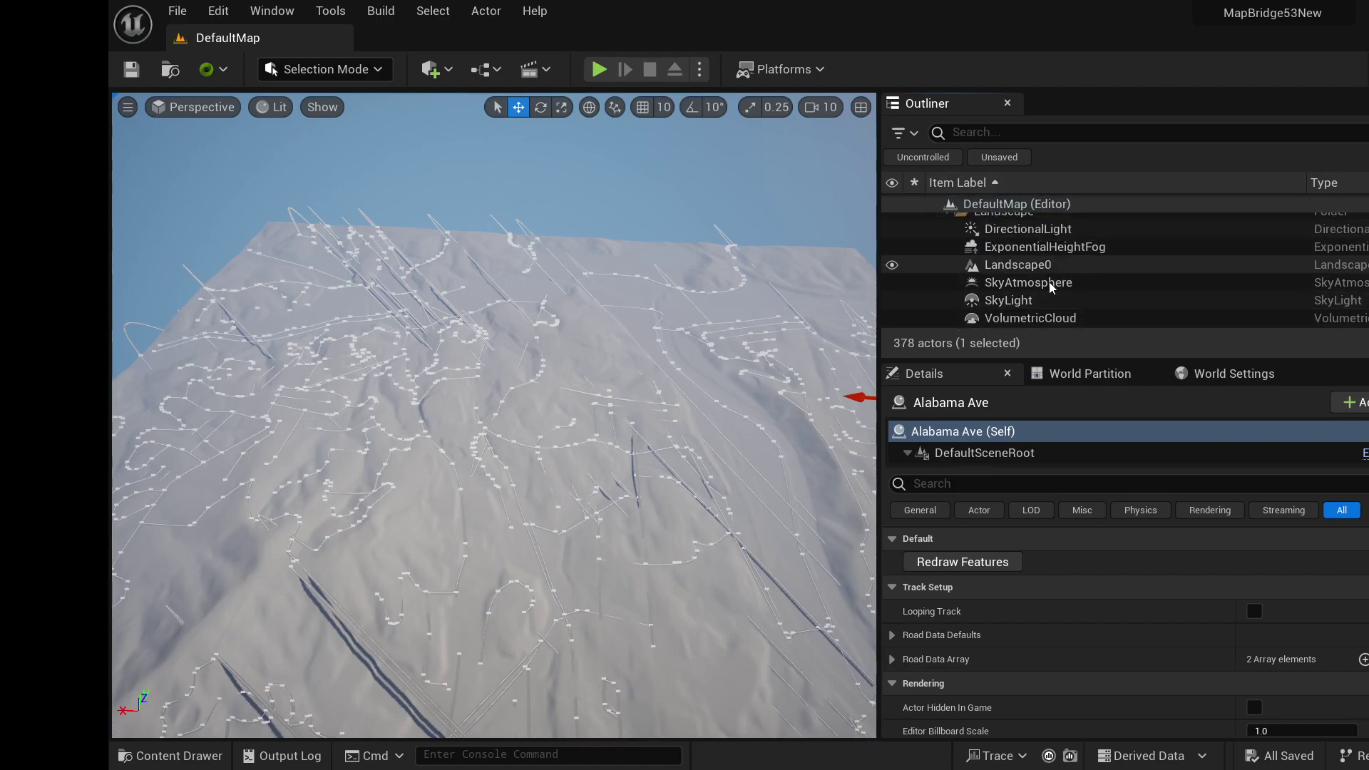
pyautogui.scroll(-1, 1045, 274)
pyautogui.scroll(-1, 1037, 280)
pyautogui.scroll(1, 1037, 255)
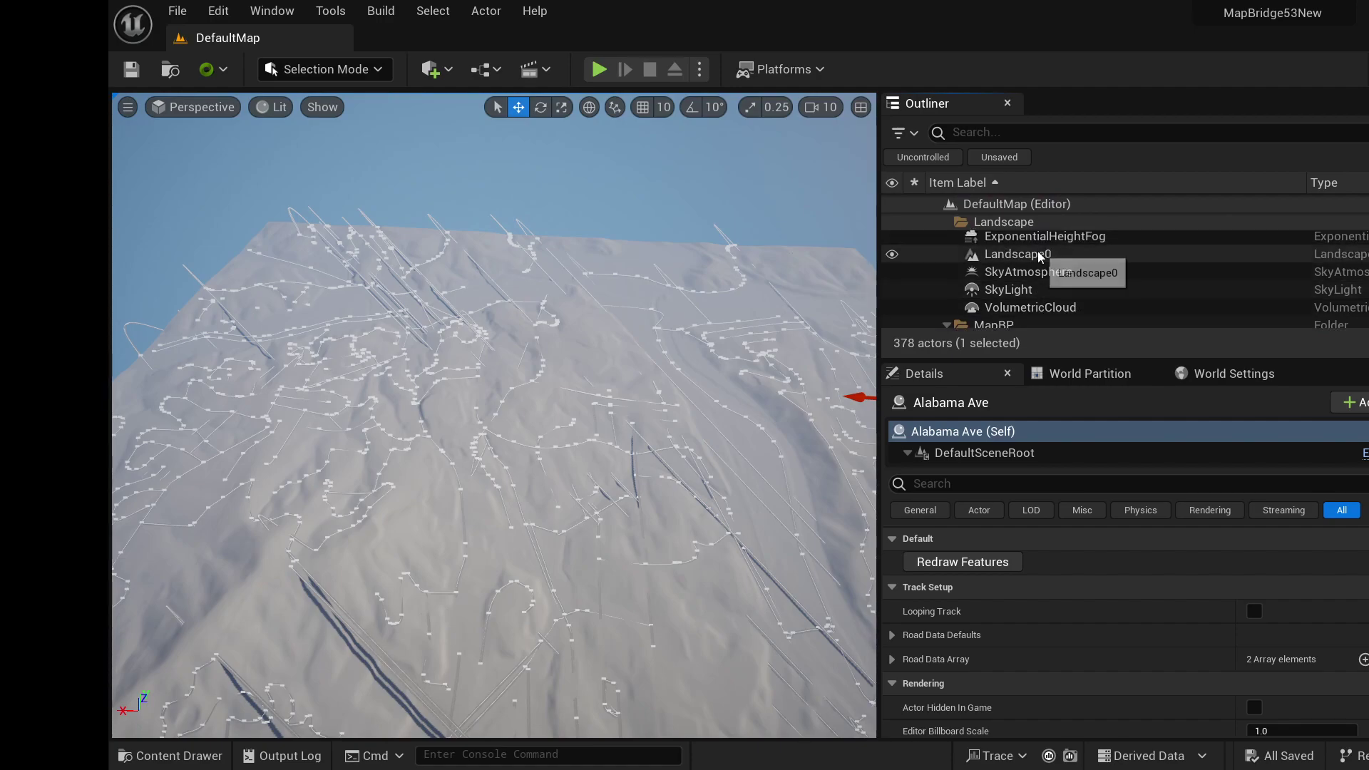
pyautogui.click(1039, 255)
pyautogui.scroll(-5, 1261, 604)
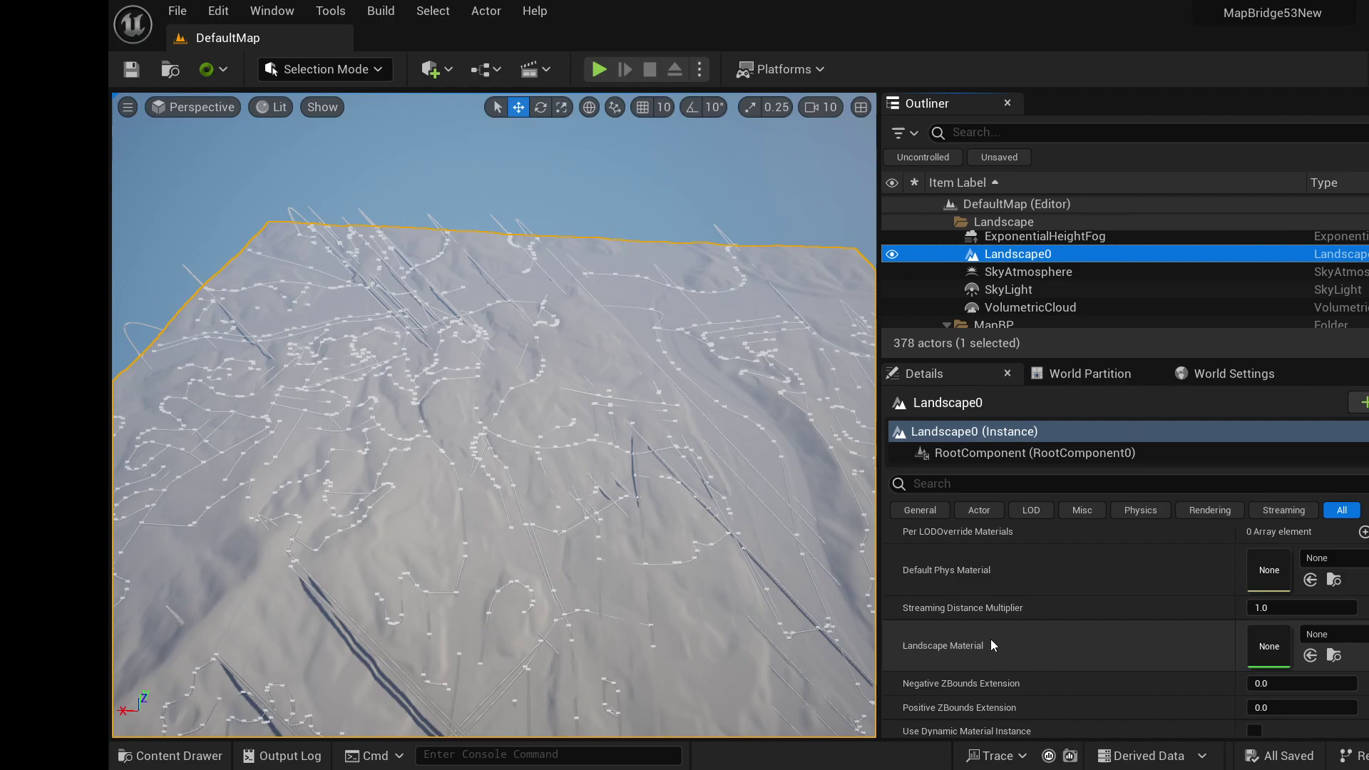
# - Assign MI_LandscapeOverlay as Landscape0's Landscape Material using Use Selected Asset
pyautogui.click(129, 761)
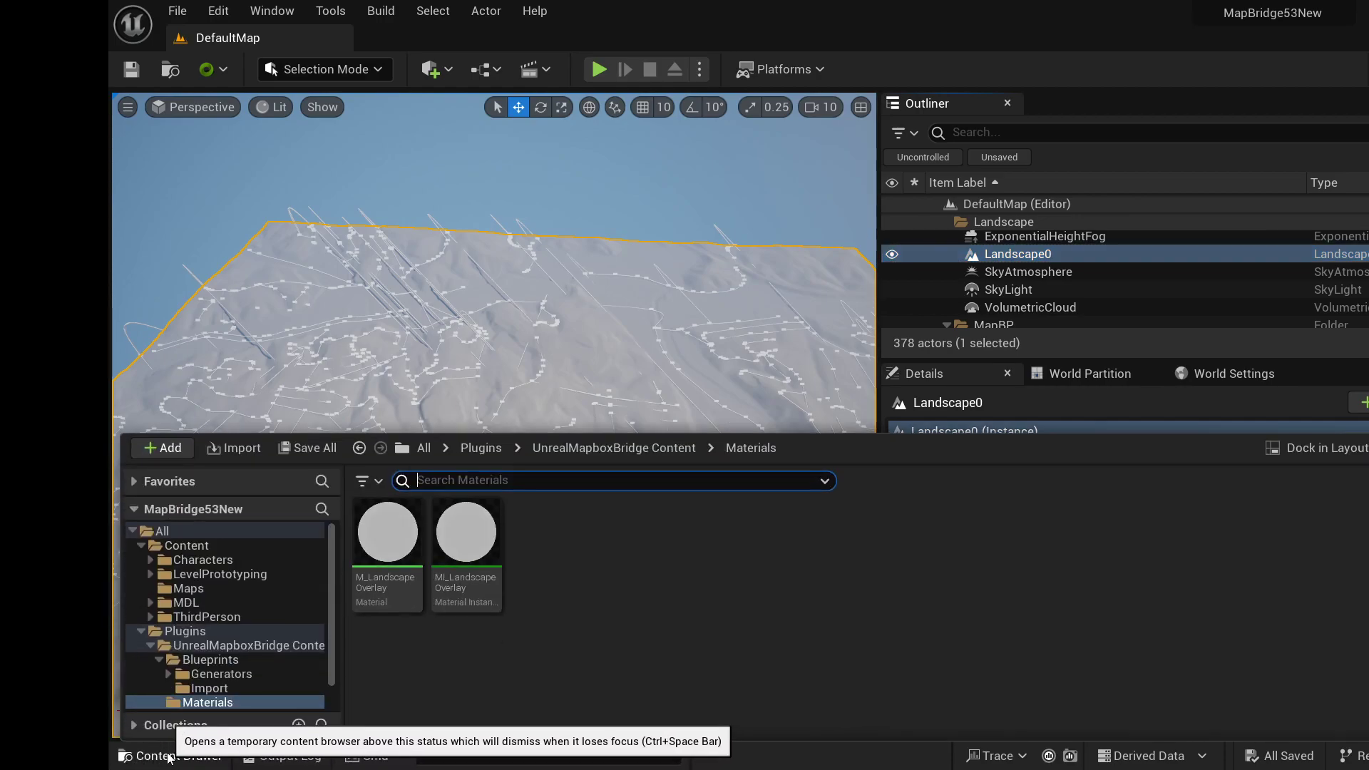
pyautogui.click(477, 534)
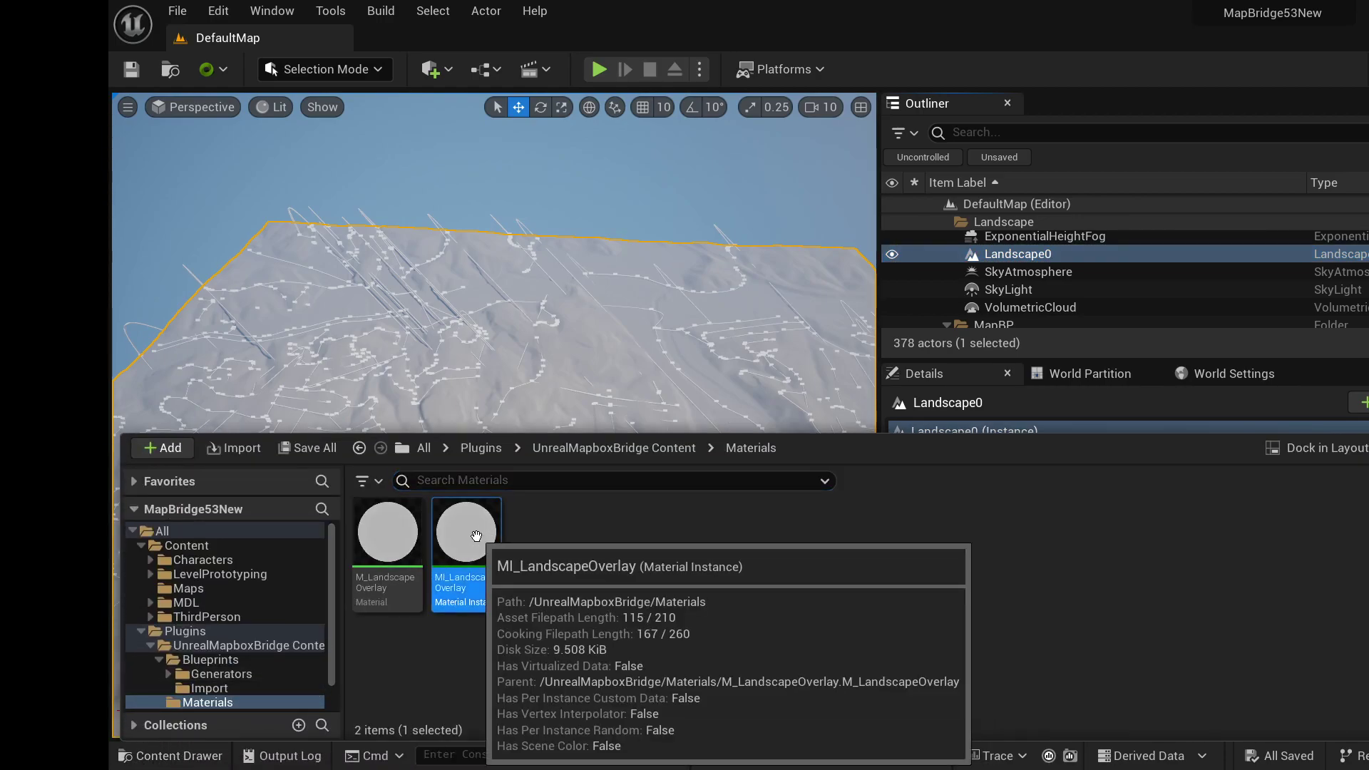
pyautogui.click(1015, 261)
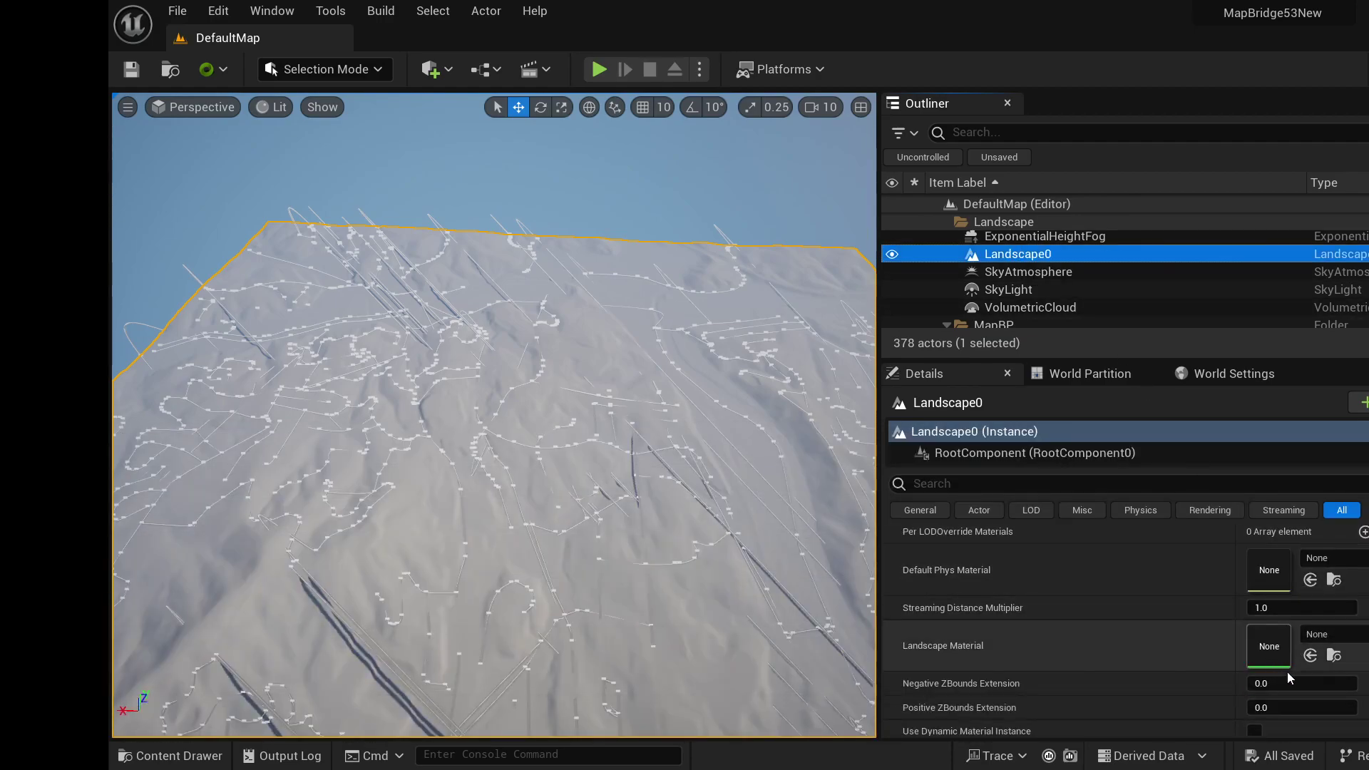
pyautogui.click(1311, 655)
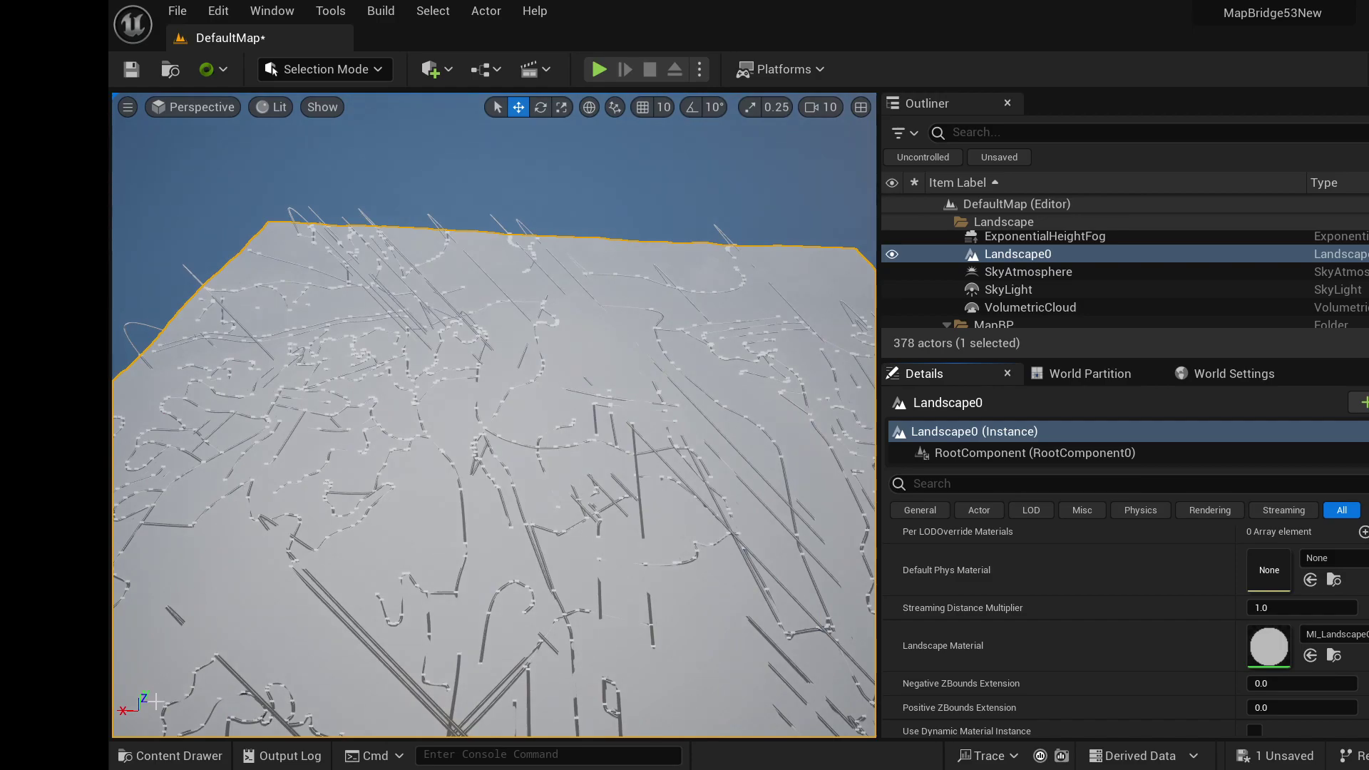
pyautogui.click(178, 754)
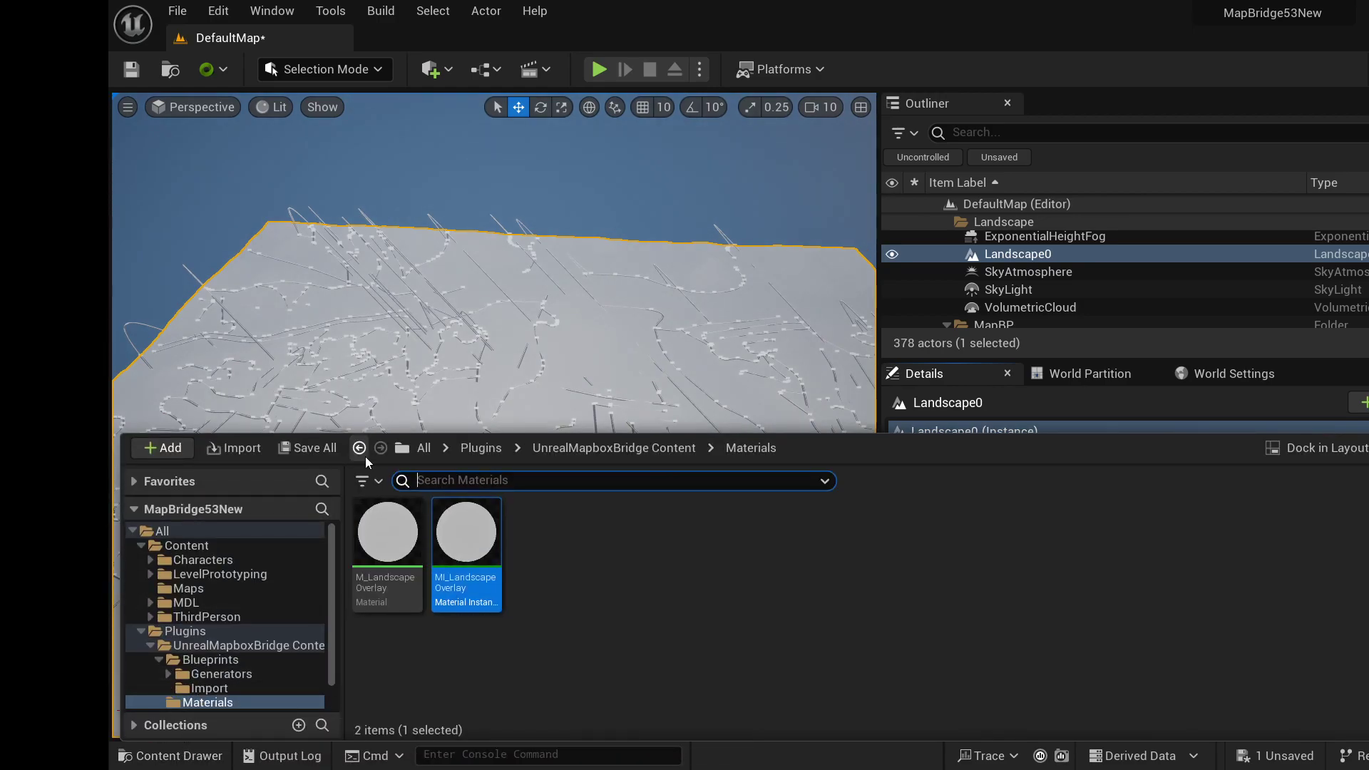
# - Import map_image_width_1280_height_1280.png from E:\RealWorldHeightmaps tile folder into Materials, then save all
pyautogui.click(237, 456)
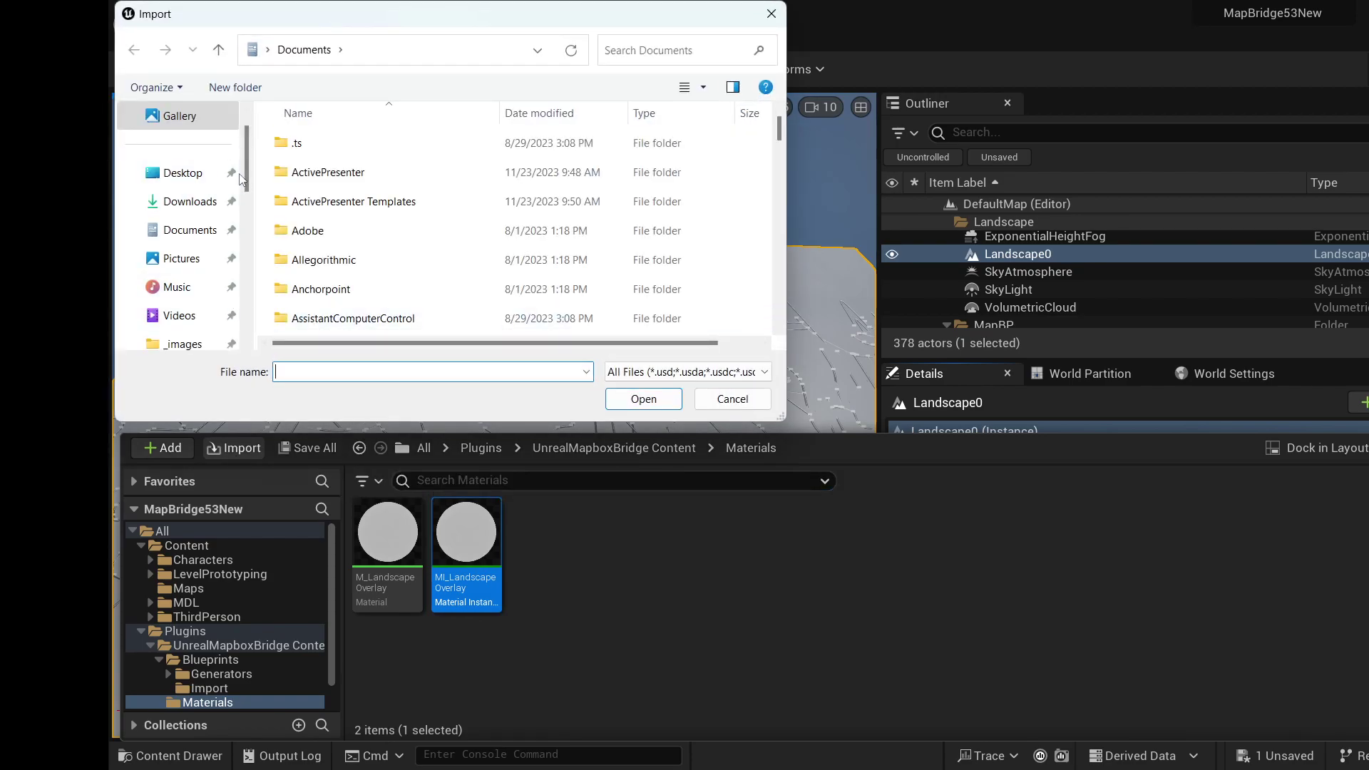
pyautogui.scroll(-5, 241, 177)
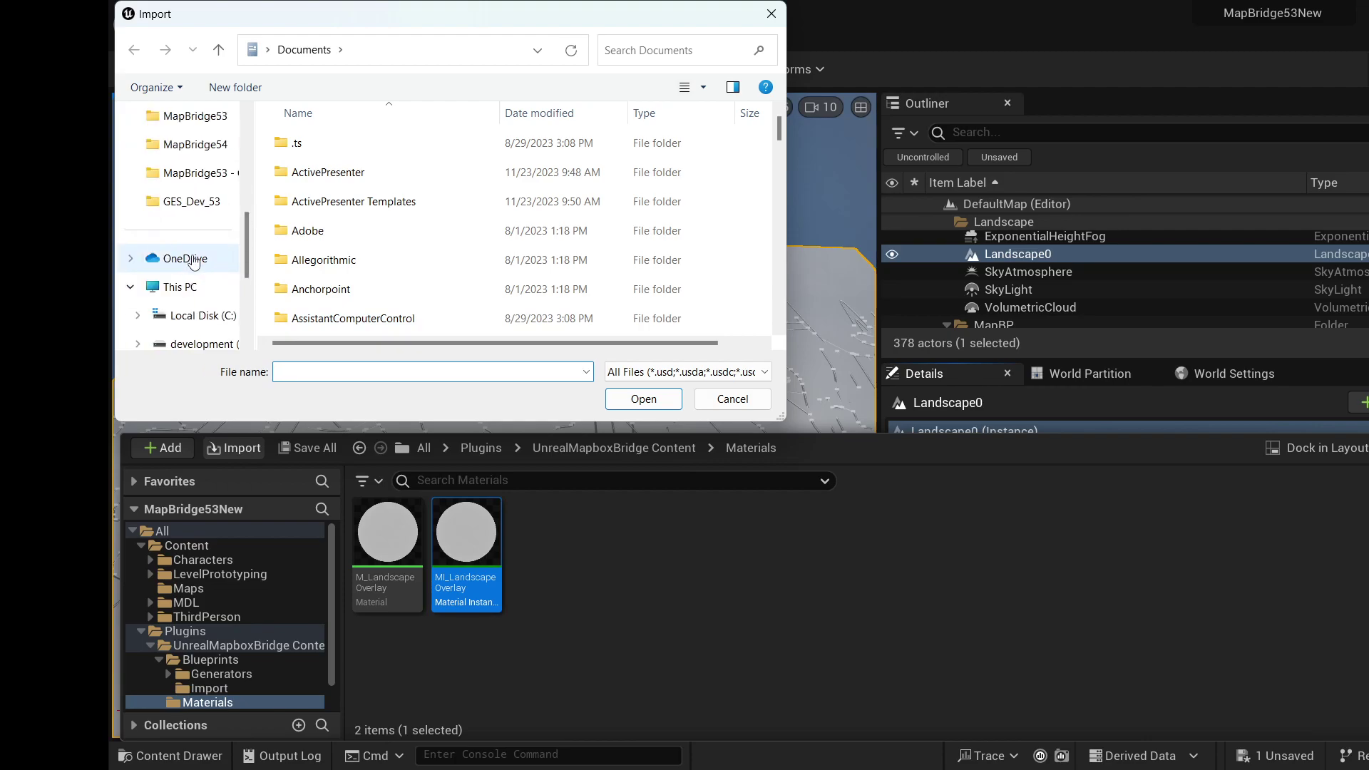
pyautogui.click(187, 288)
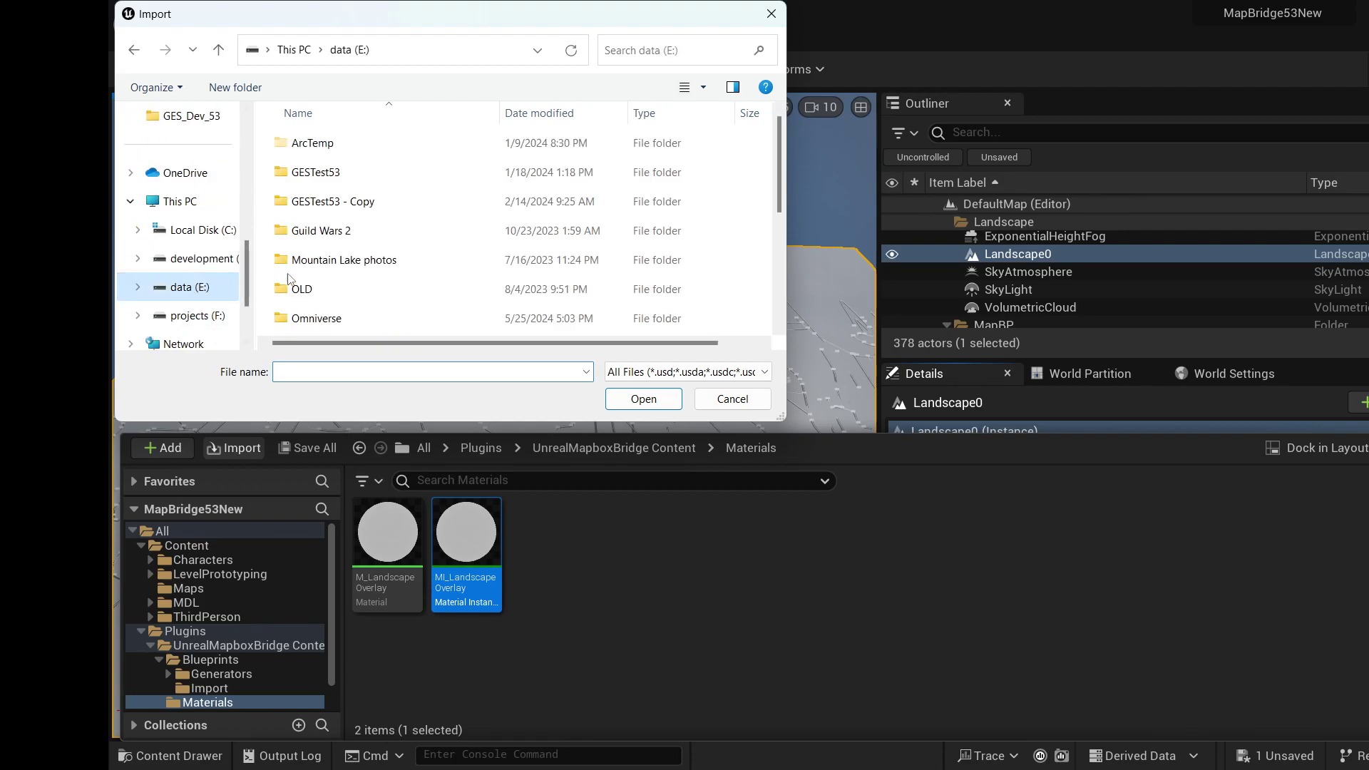
pyautogui.scroll(-3, 343, 251)
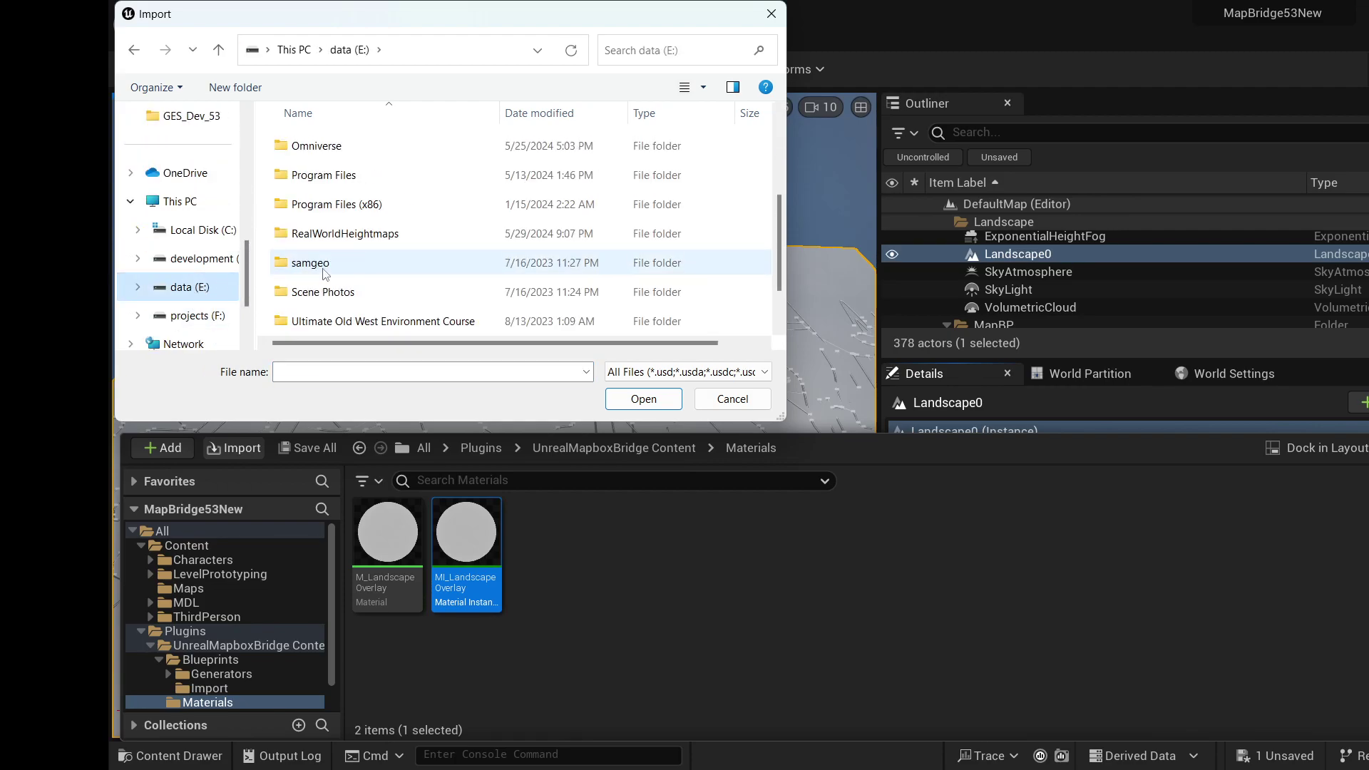
pyautogui.doubleClick(335, 230)
pyautogui.doubleClick(335, 143)
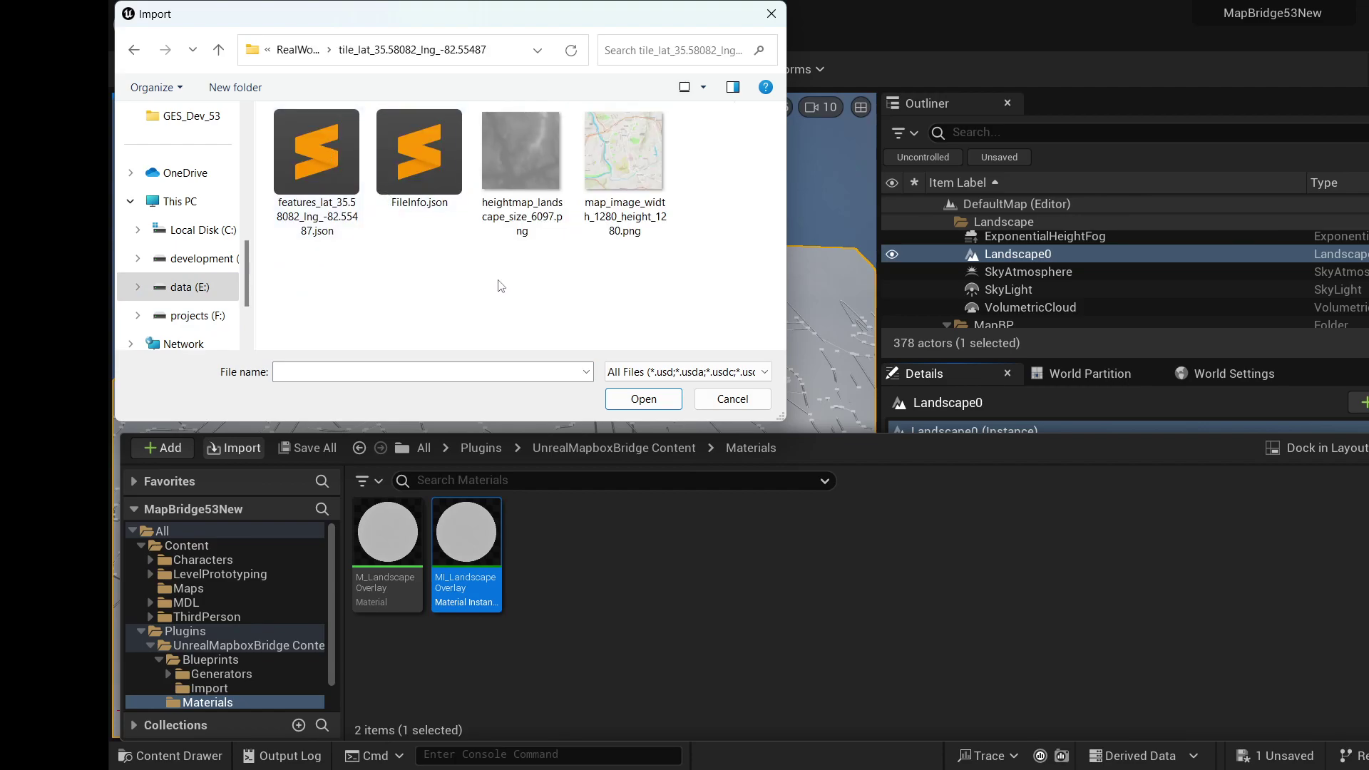
pyautogui.click(596, 166)
pyautogui.click(643, 399)
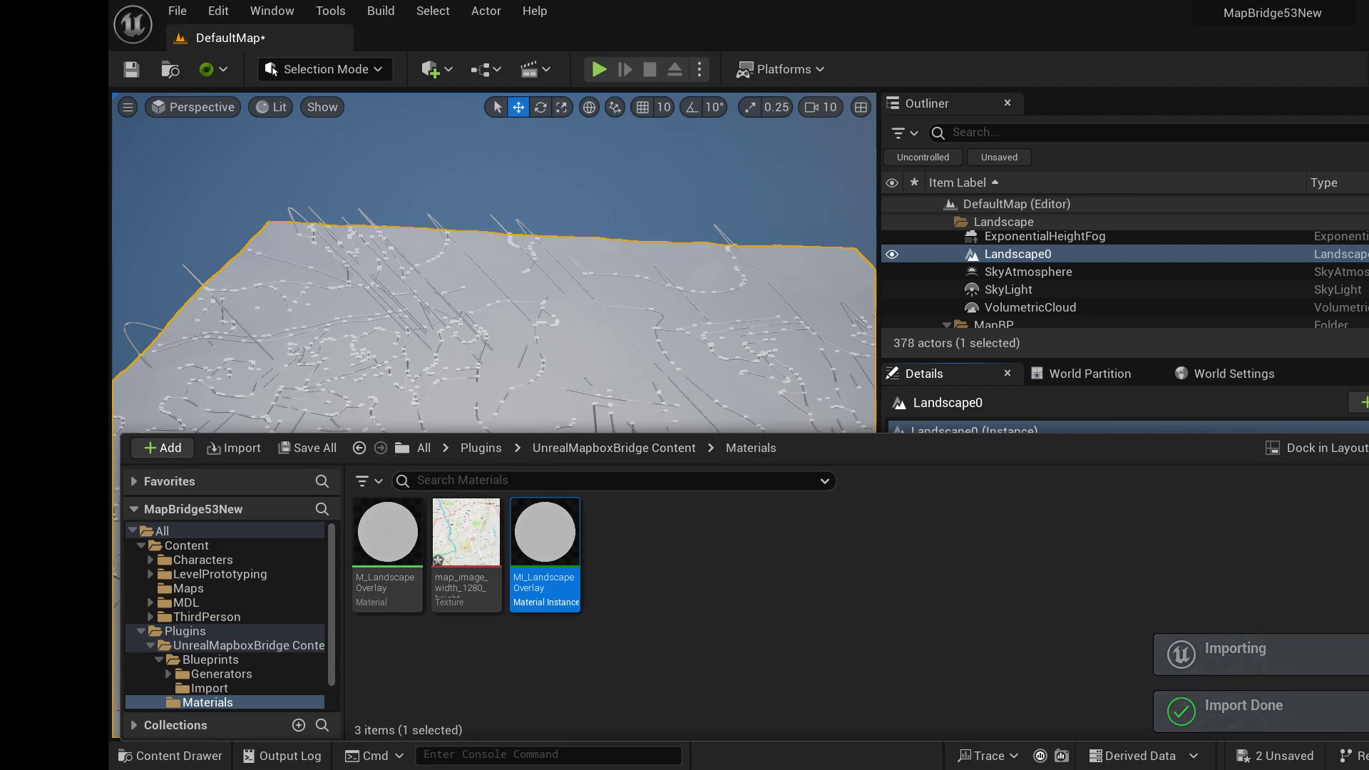
pyautogui.click(308, 449)
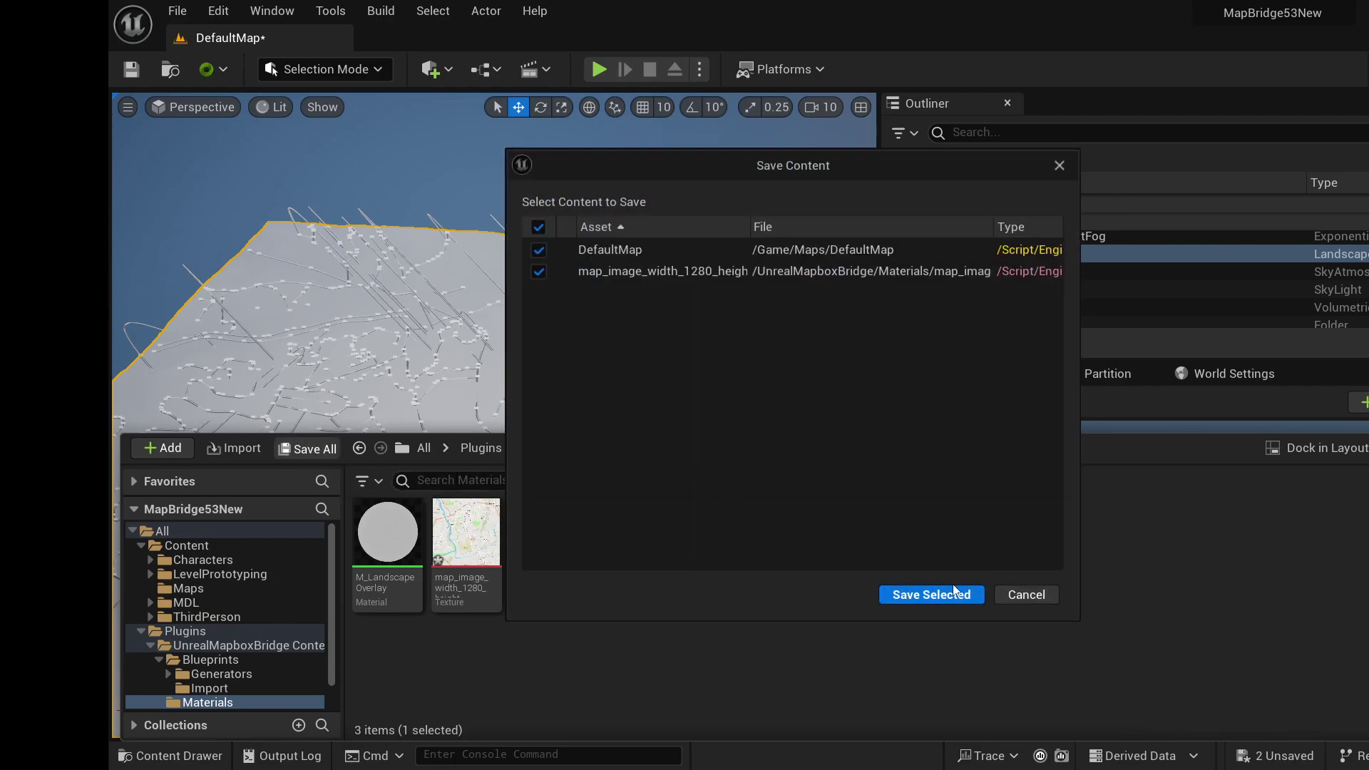
pyautogui.click(952, 591)
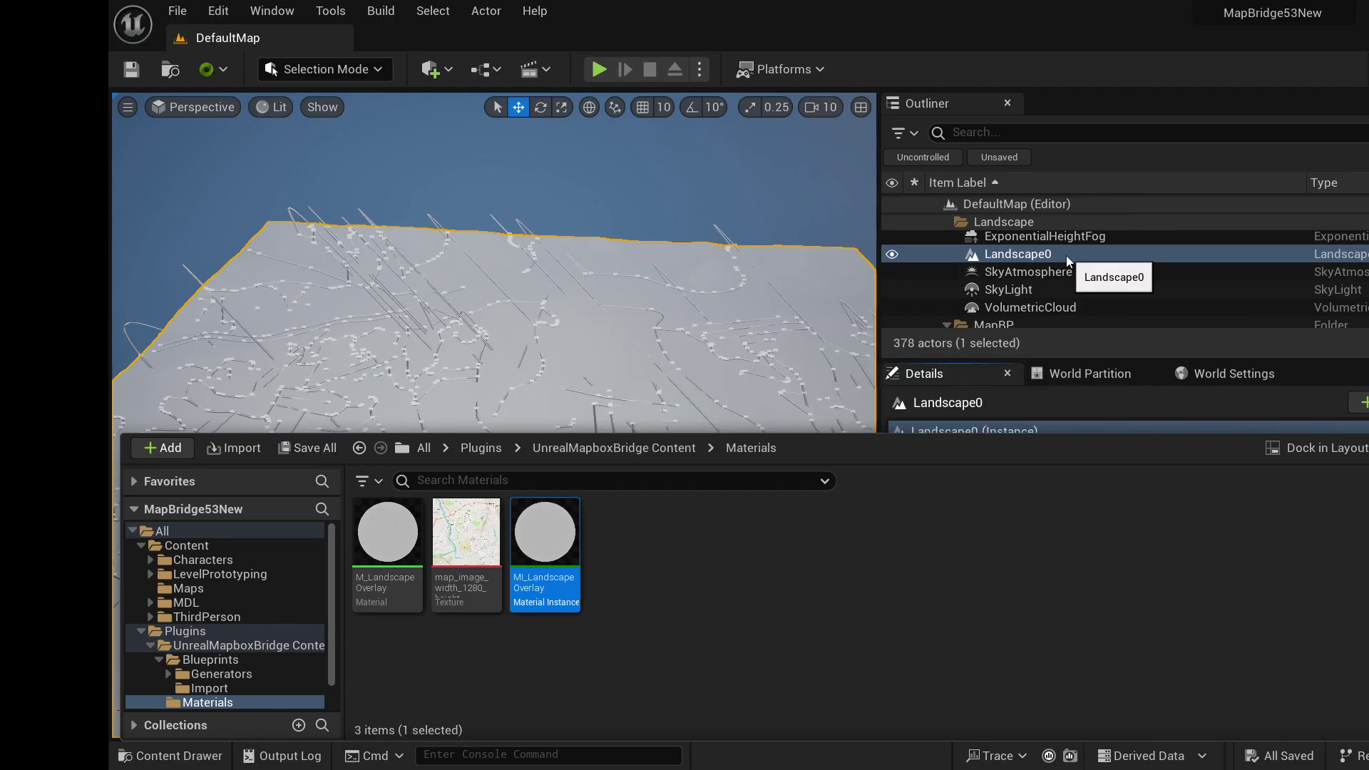
# - Open MI_LandscapeOverlay in its own window and set LandscapeSize to 6097
pyautogui.doubleClick(546, 541)
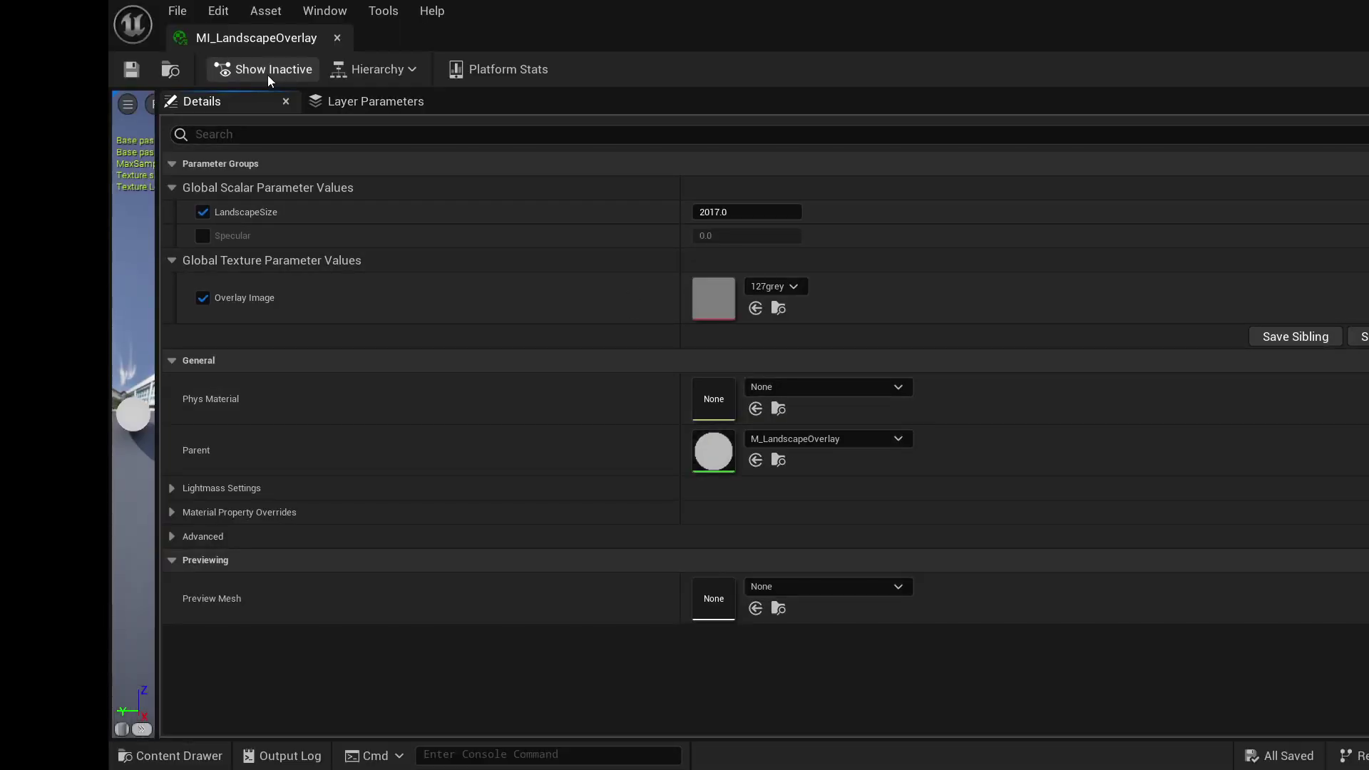
pyautogui.moveTo(260, 38); pyautogui.dragTo(752, 102)
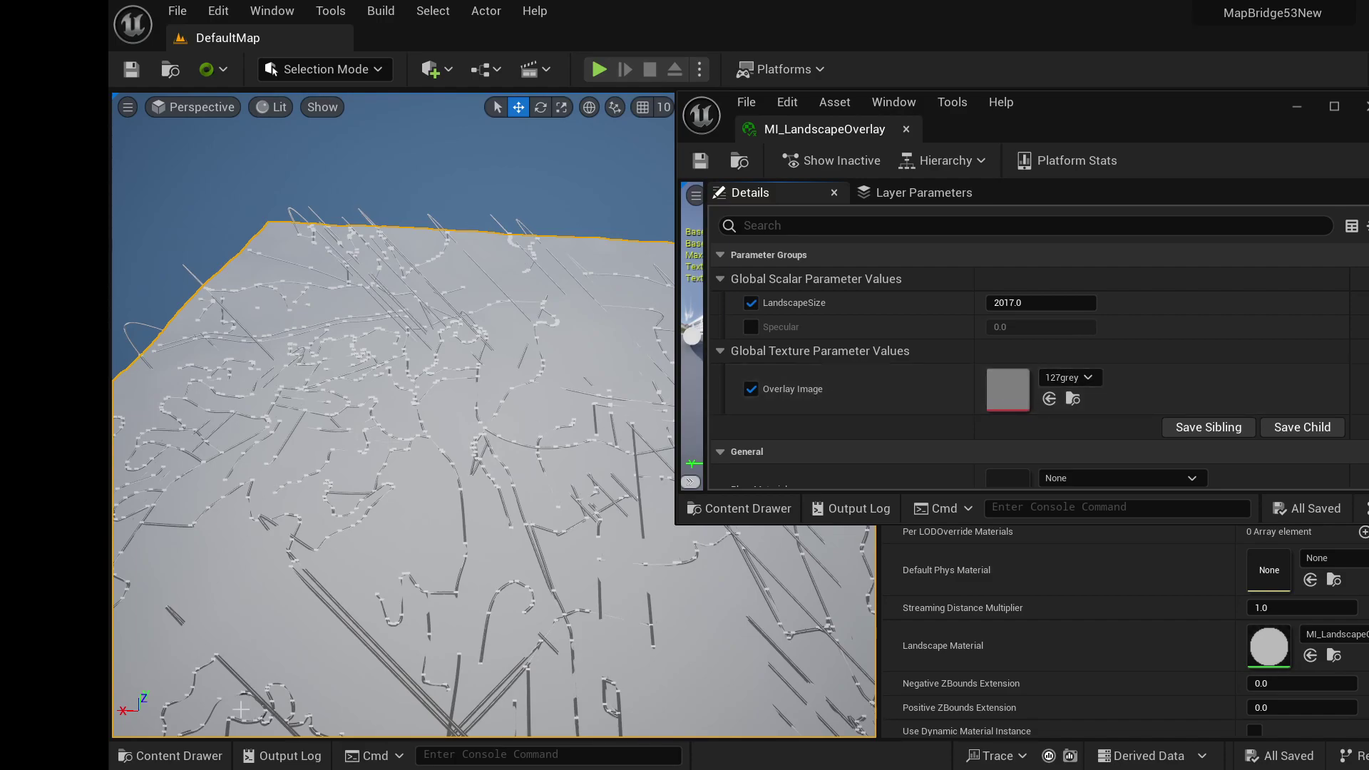
pyautogui.click(174, 756)
pyautogui.click(478, 551)
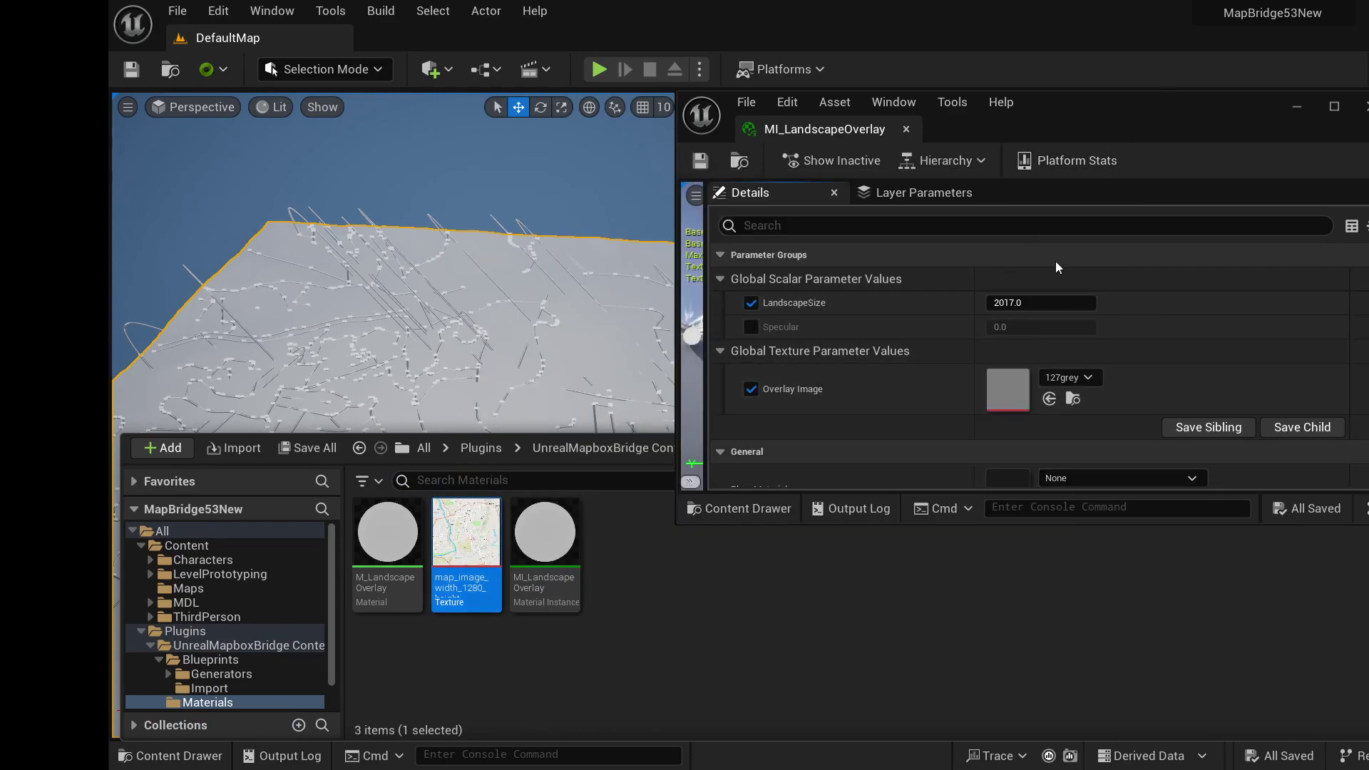
pyautogui.moveTo(1118, 116); pyautogui.dragTo(700, 225)
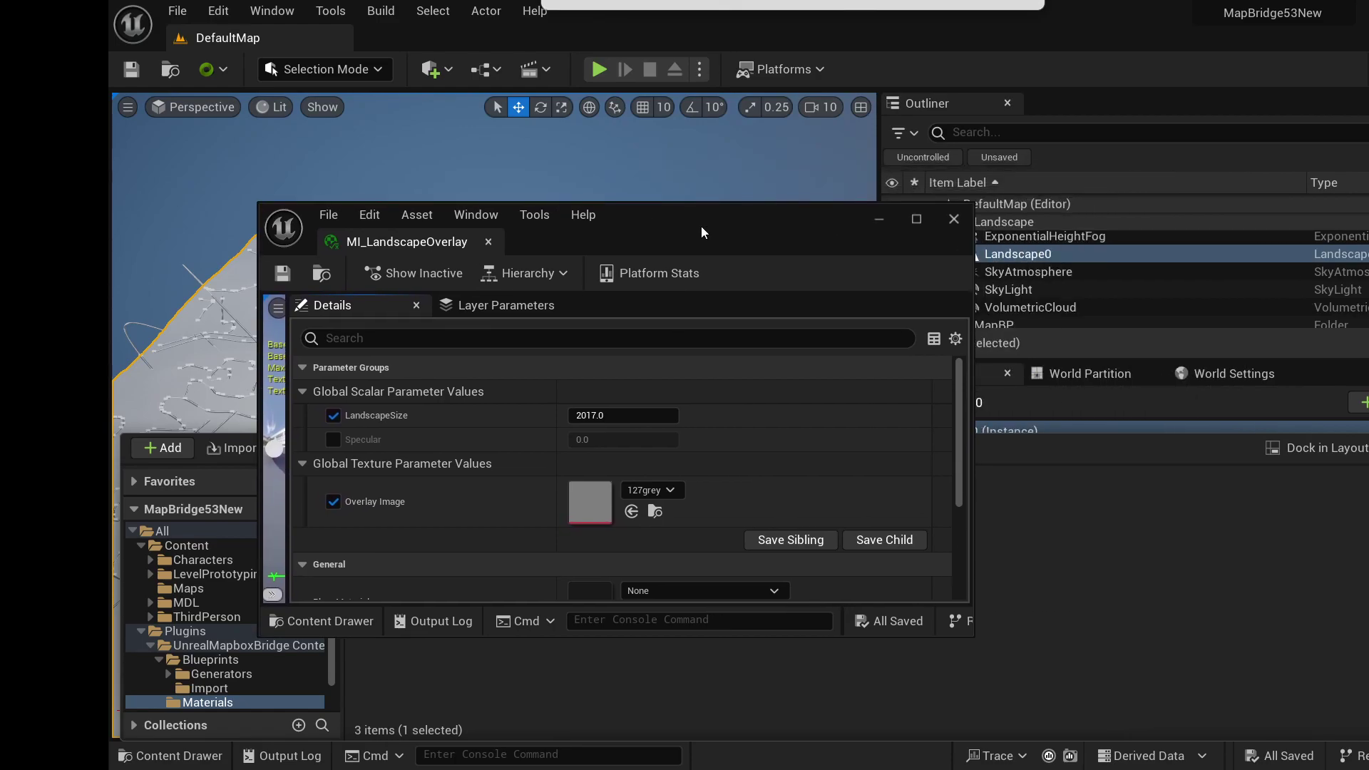
pyautogui.click(1008, 252)
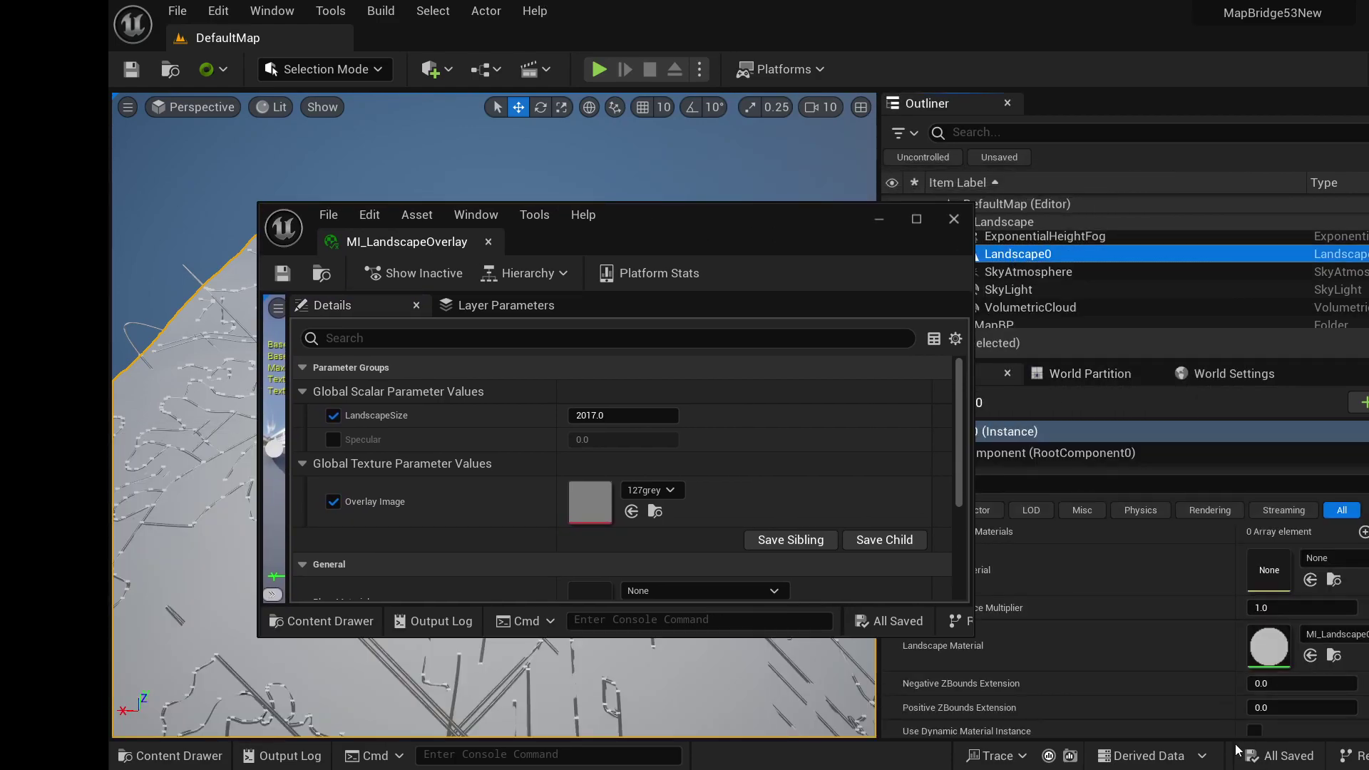
pyautogui.scroll(-10, 1158, 687)
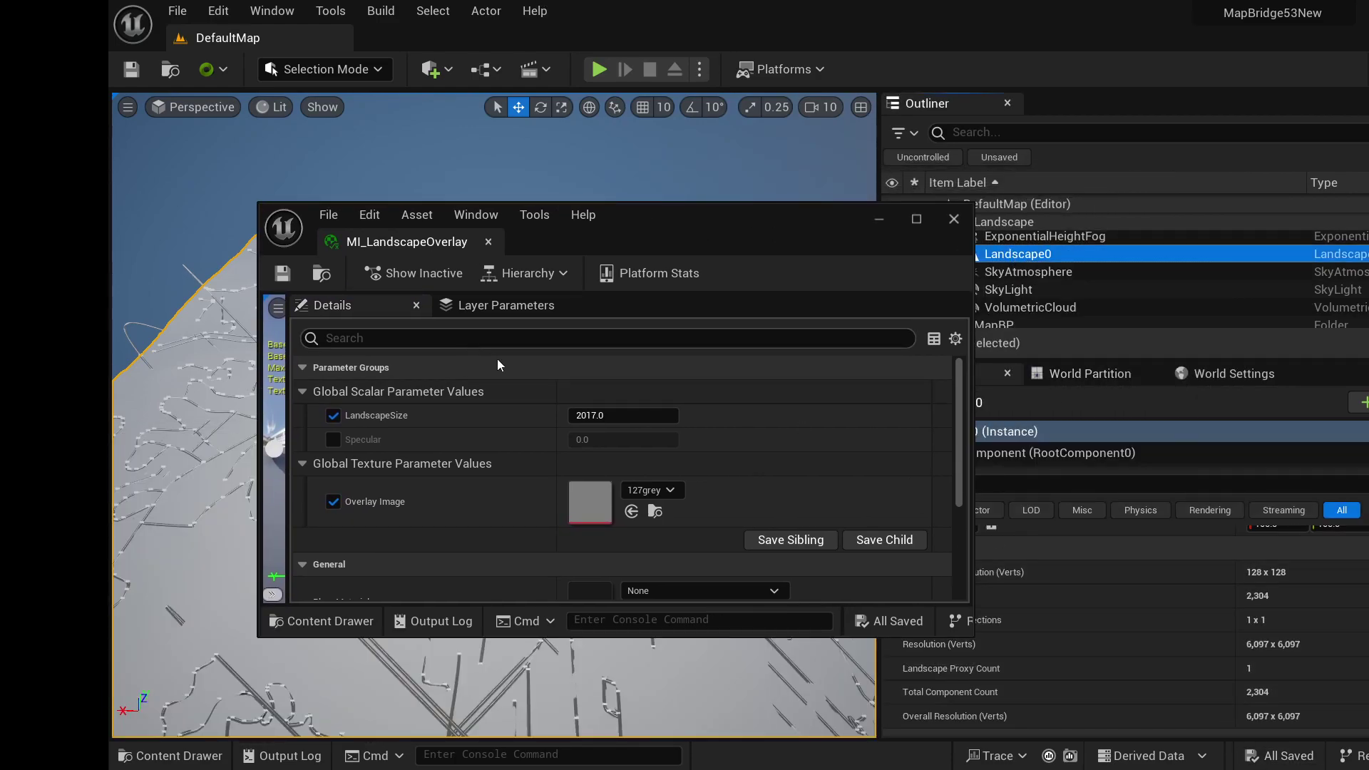
pyautogui.moveTo(624, 415); pyautogui.dragTo(619, 415)
pyautogui.click(618, 415)
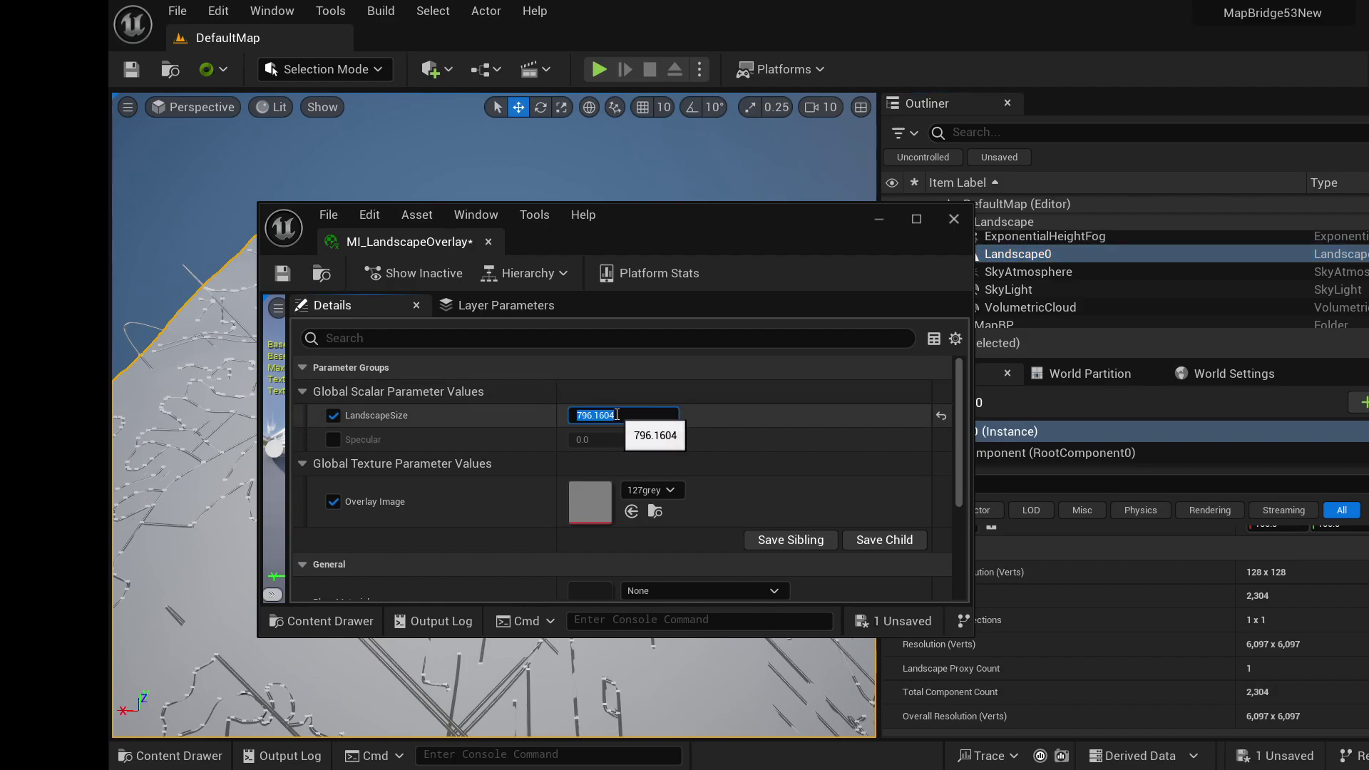
pyautogui.write('60')
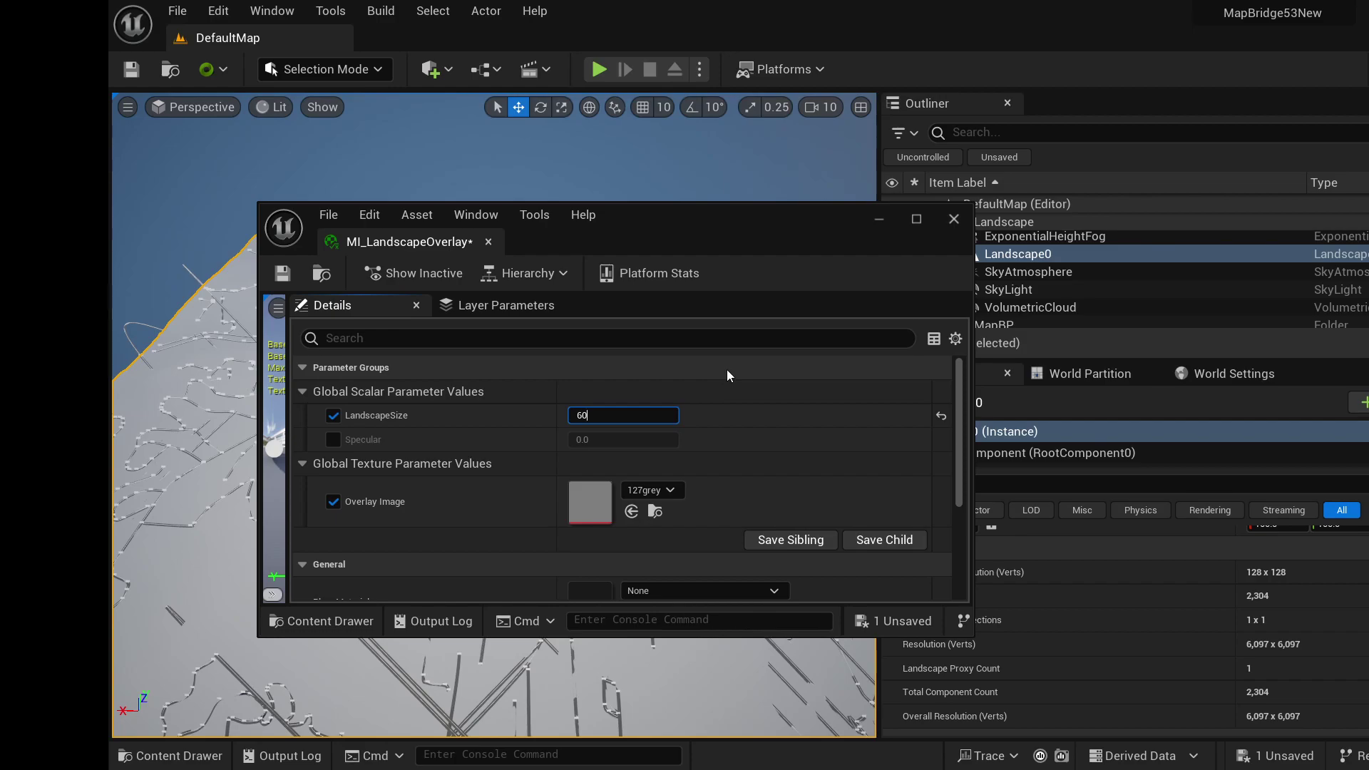
pyautogui.write('97')
pyautogui.press('Return')
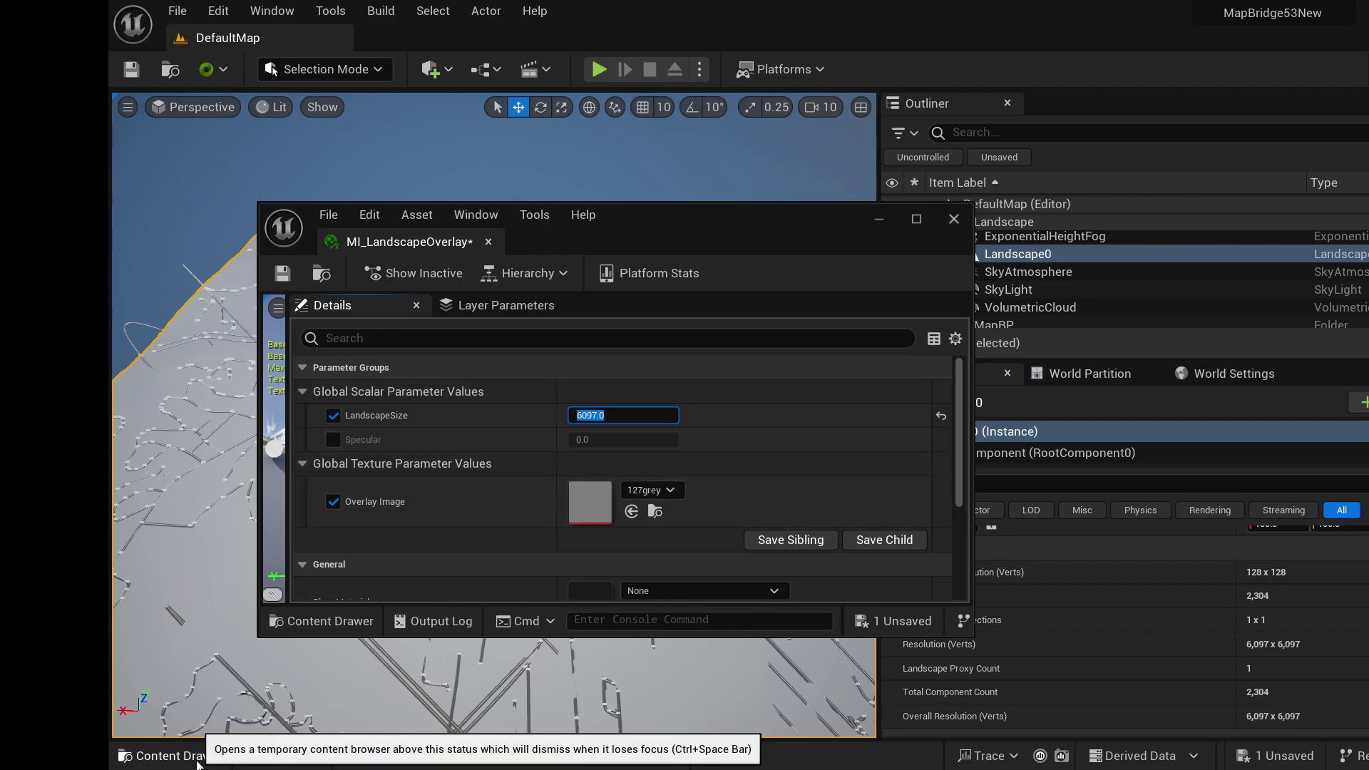
# - Set Overlay Image to the imported map_image texture, then save and close the material instance
pyautogui.click(198, 760)
pyautogui.moveTo(689, 232); pyautogui.dragTo(1089, 190)
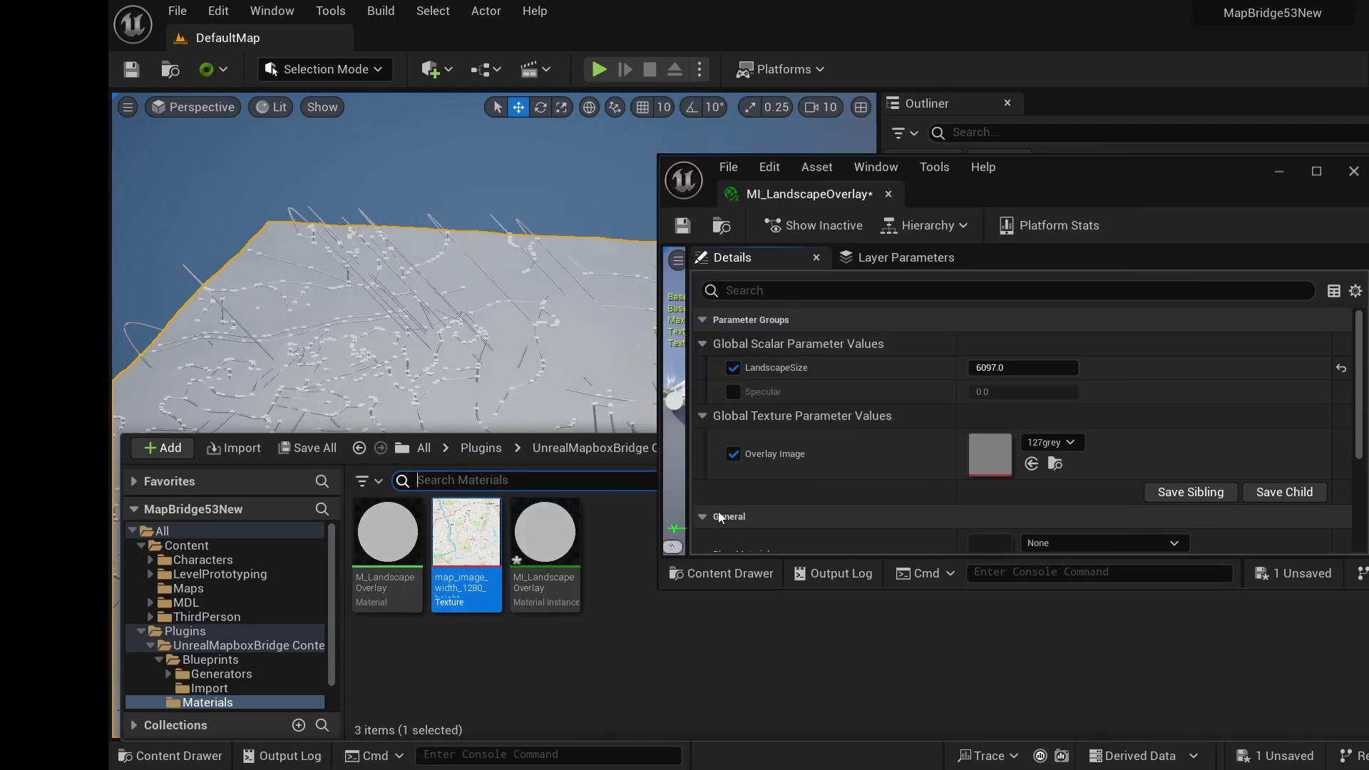
pyautogui.click(1032, 462)
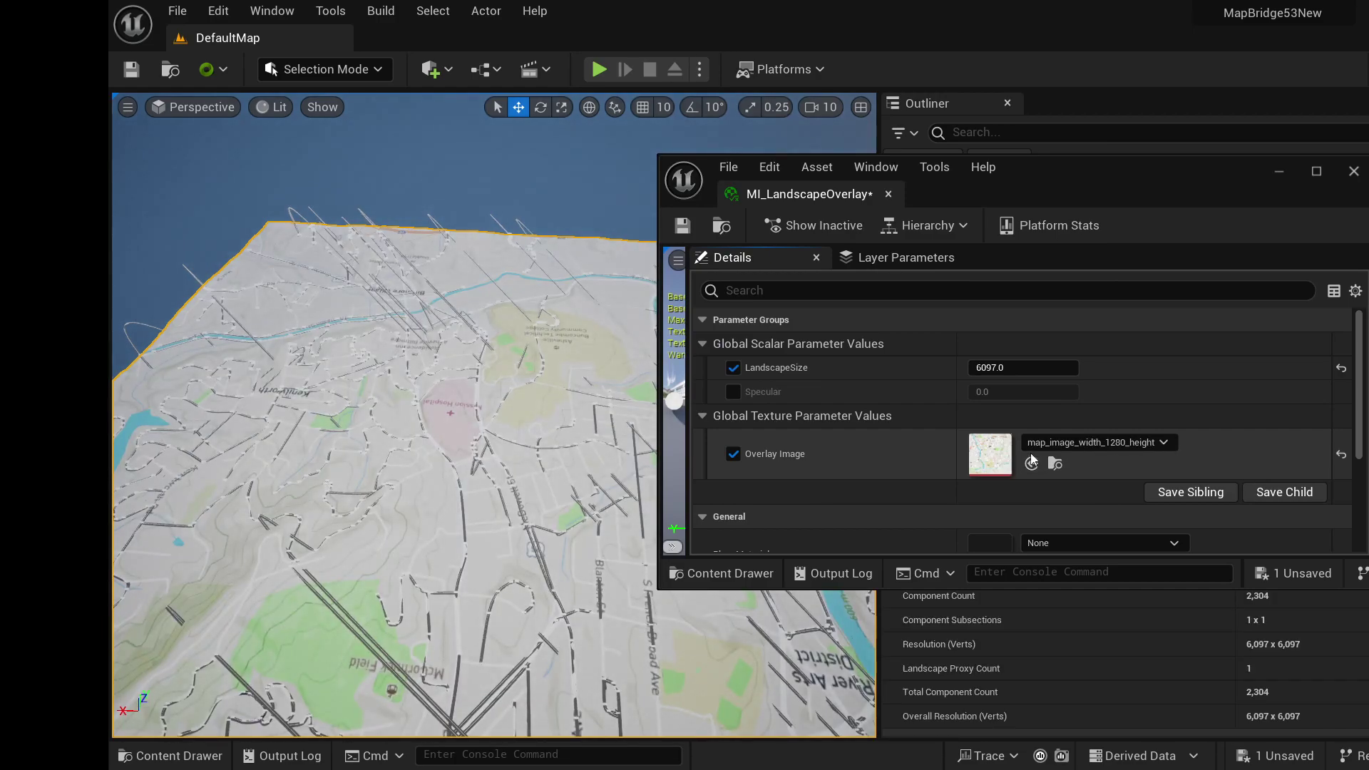
pyautogui.click(682, 227)
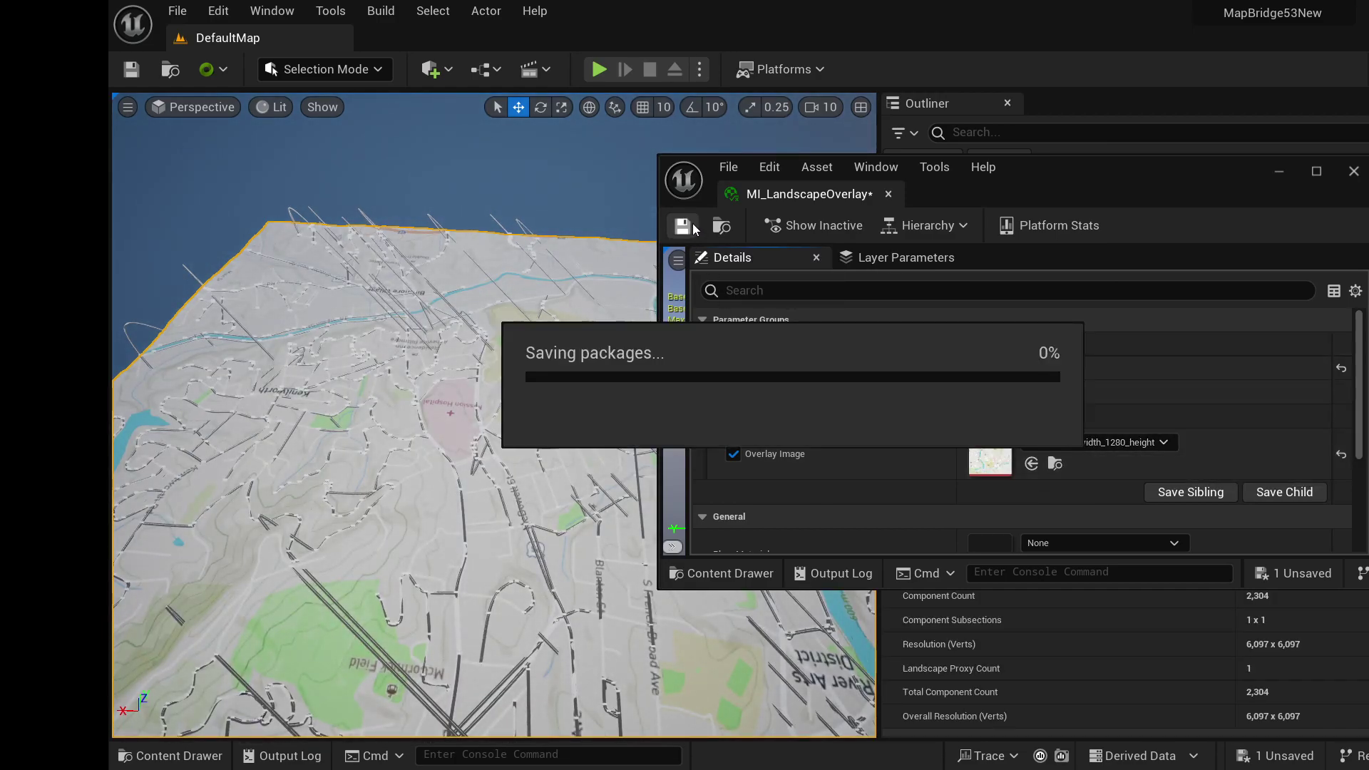
pyautogui.click(1354, 173)
pyautogui.moveTo(685, 343); pyautogui.dragTo(873, 392, button='right')
pyautogui.press('w')
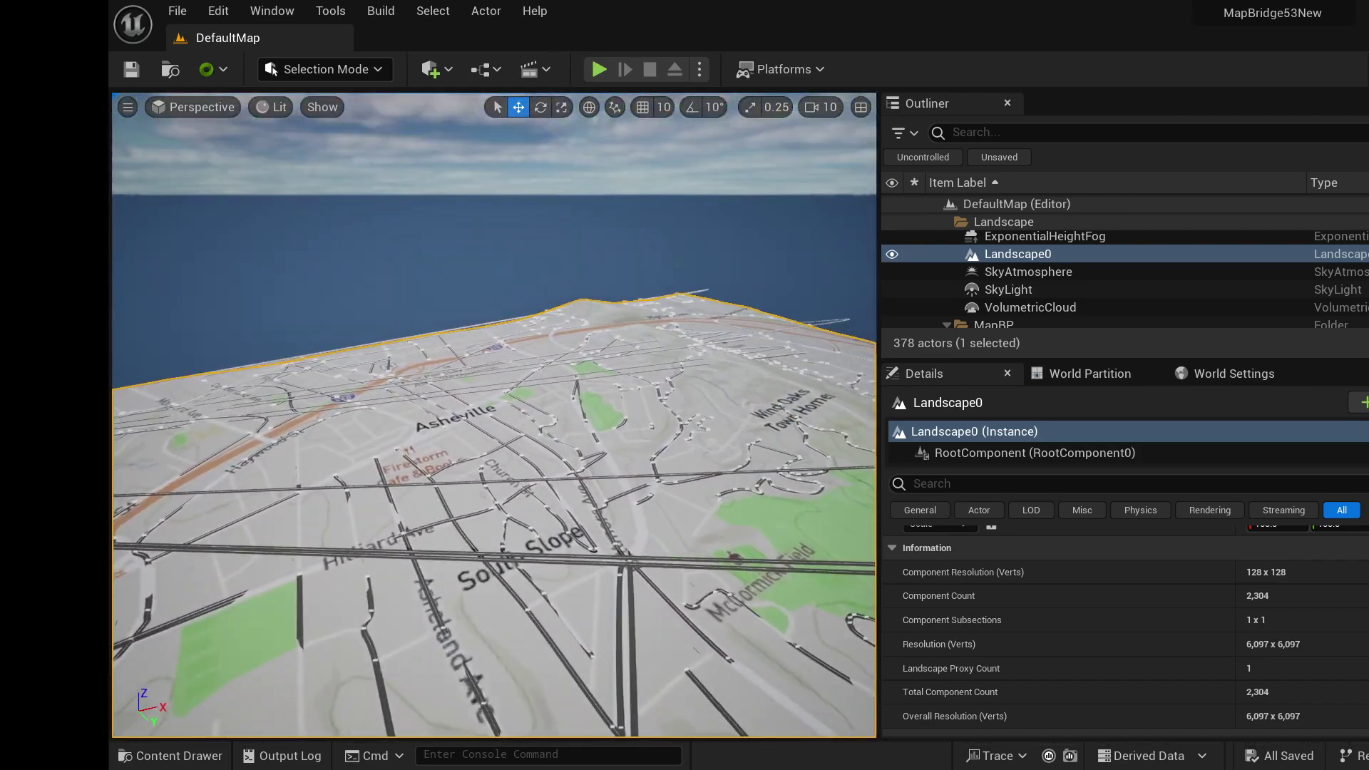
pyautogui.press('w')
pyautogui.moveTo(493, 415); pyautogui.dragTo(261, 449, button='right')
pyautogui.press('w')
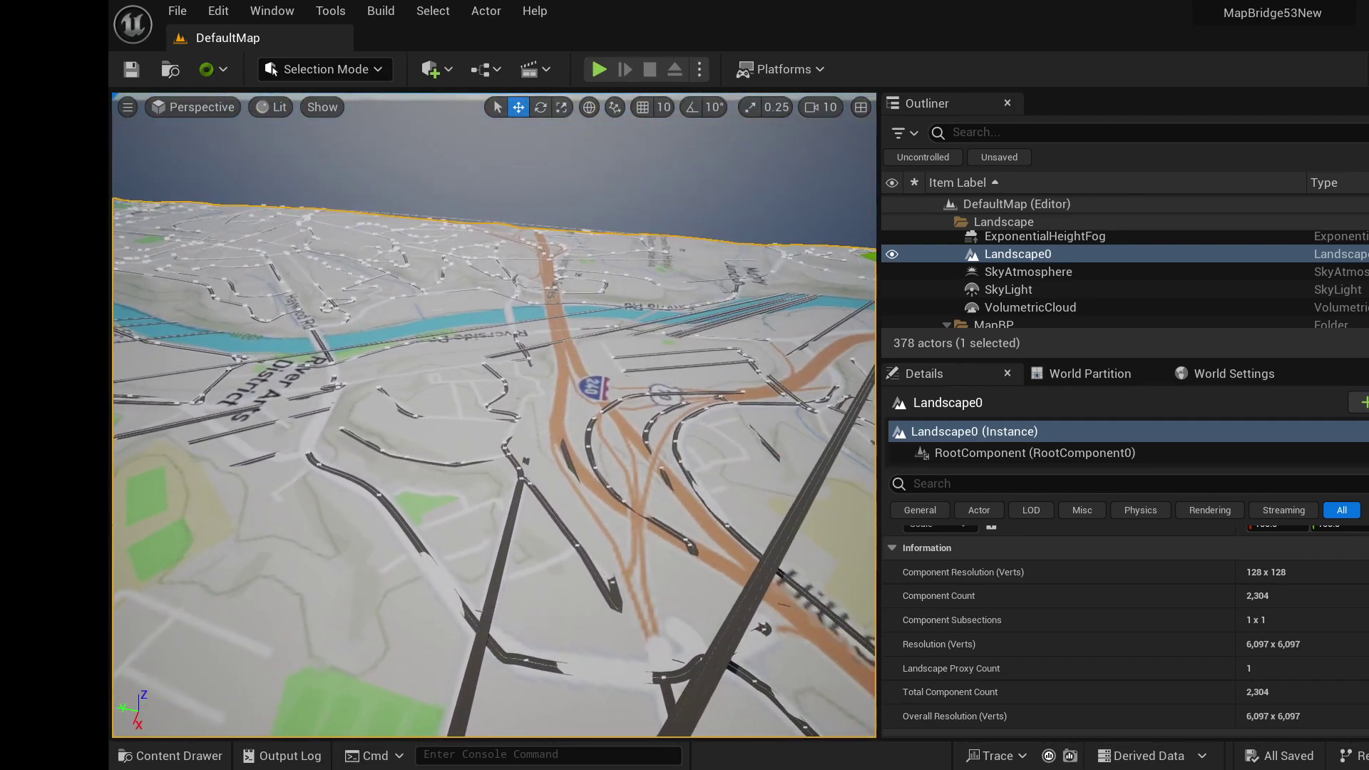
pyautogui.moveTo(521, 438); pyautogui.dragTo(495, 439, button='right')
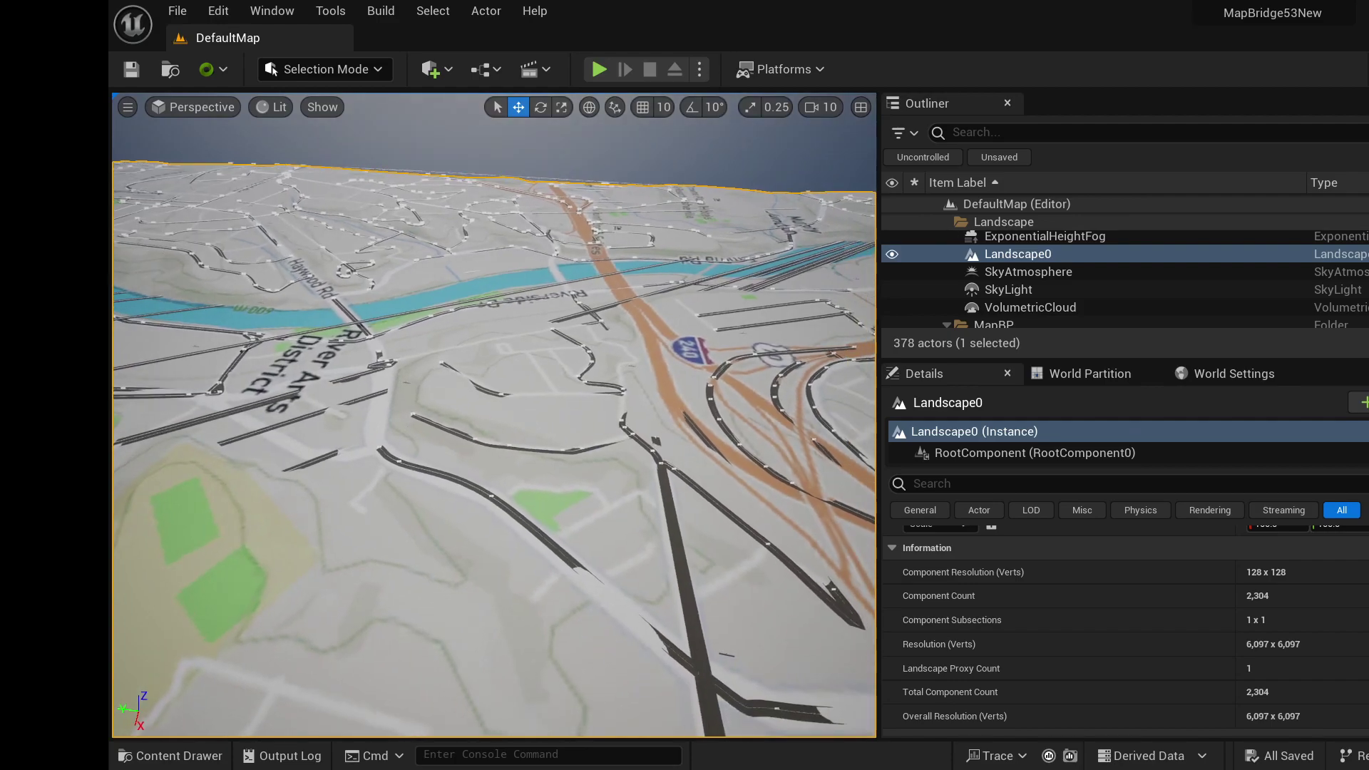
pyautogui.scroll(-4, 1052, 294)
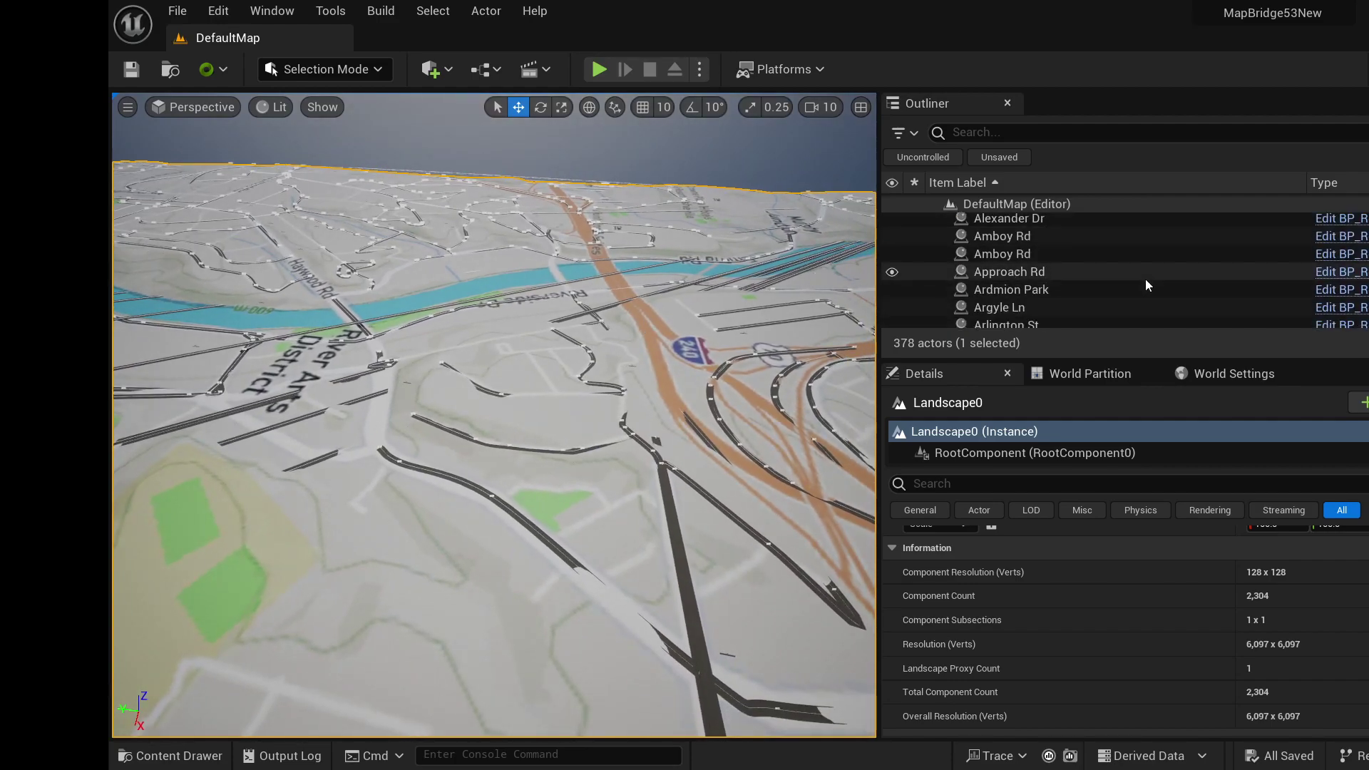
pyautogui.scroll(1, 1087, 254)
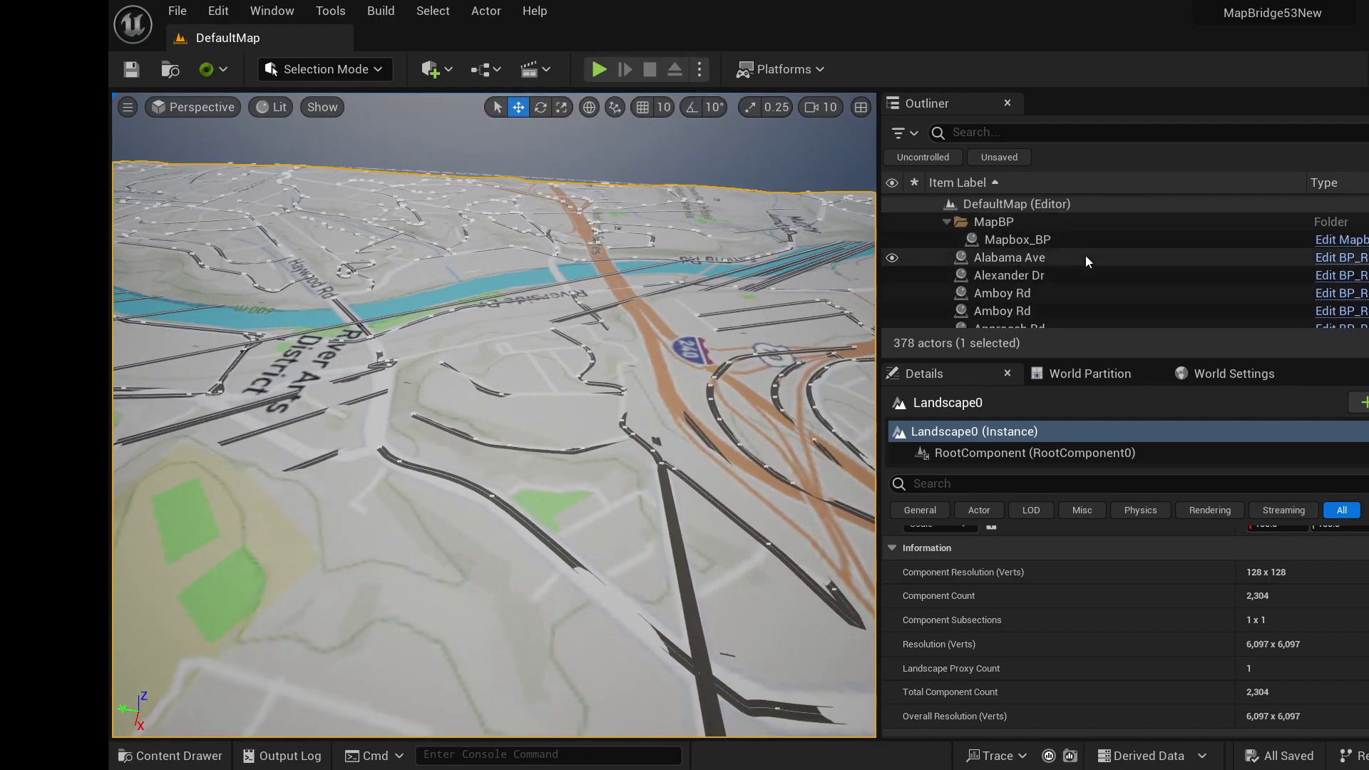
# - Focus the viewport on each of the two Amboy Rd road actors to compare them
pyautogui.click(1026, 294)
pyautogui.doubleClick(1026, 294)
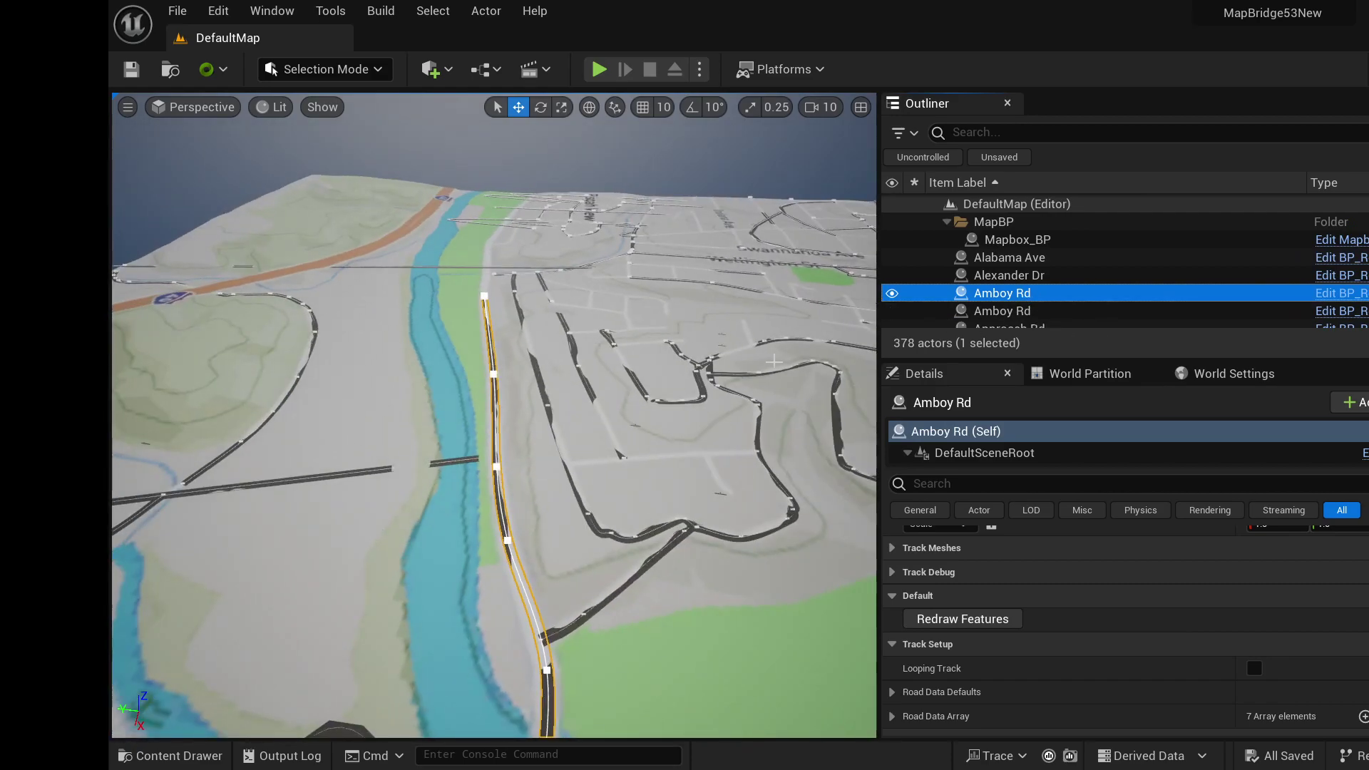
pyautogui.moveTo(494, 415)
pyautogui.mouseDown(button='right')
pyautogui.moveTo(492, 399)
pyautogui.moveTo(585, 413)
pyautogui.moveTo(481, 406)
pyautogui.mouseUp(button='right')
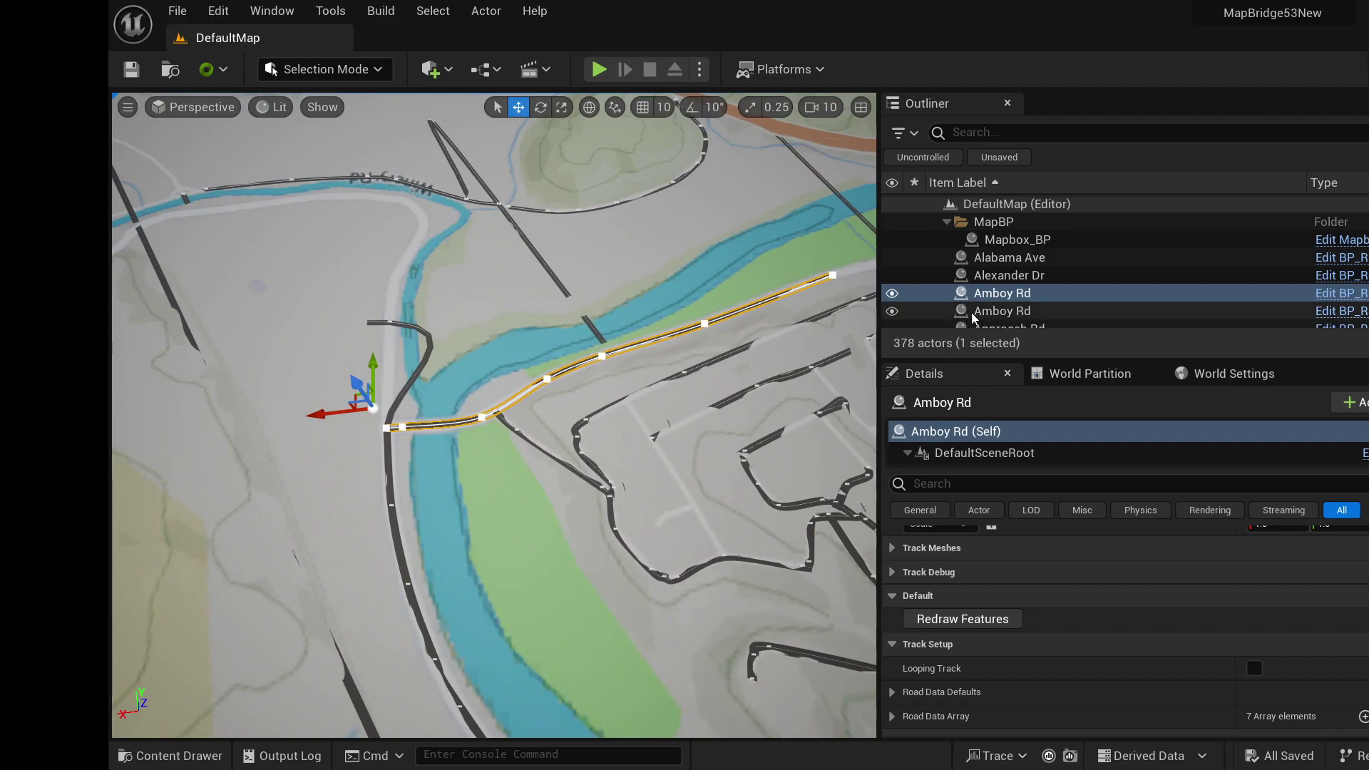
pyautogui.click(981, 312)
pyautogui.doubleClick(984, 312)
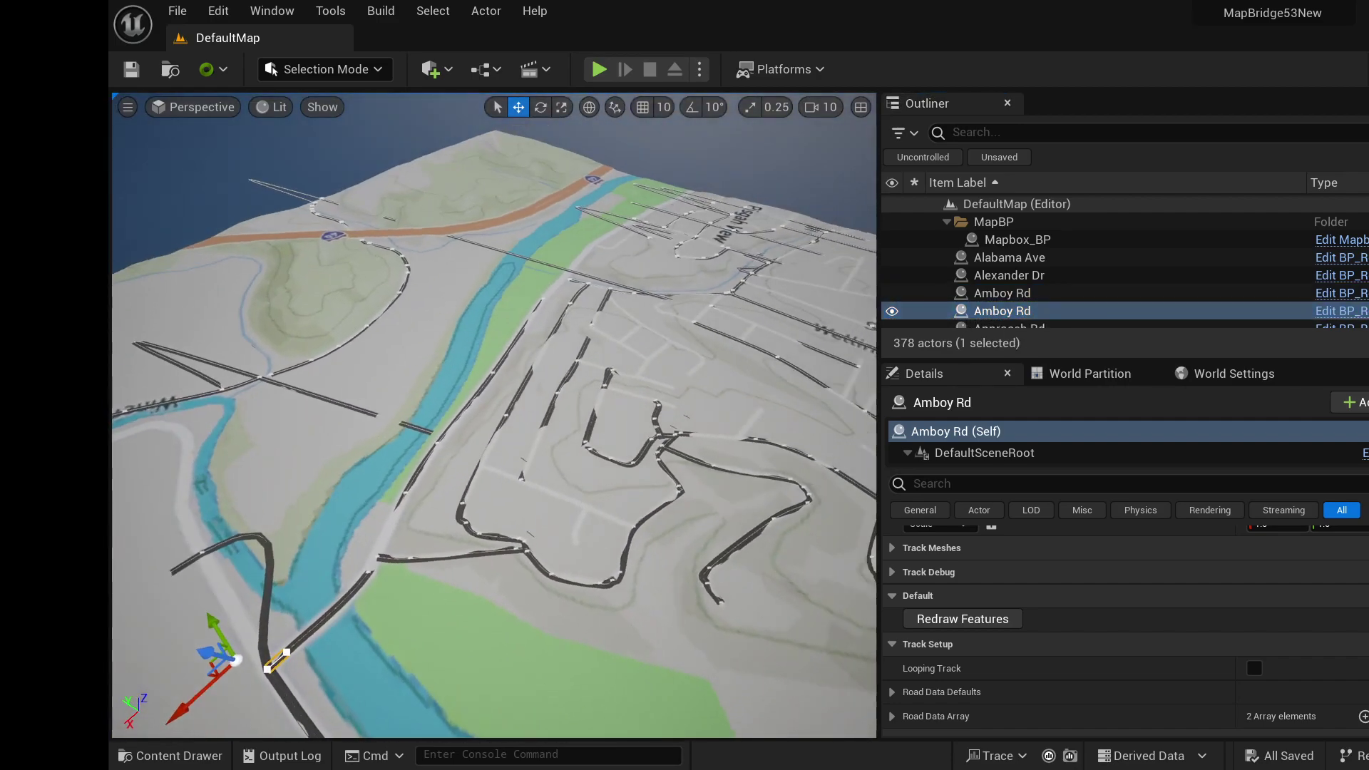
pyautogui.doubleClick(1018, 313)
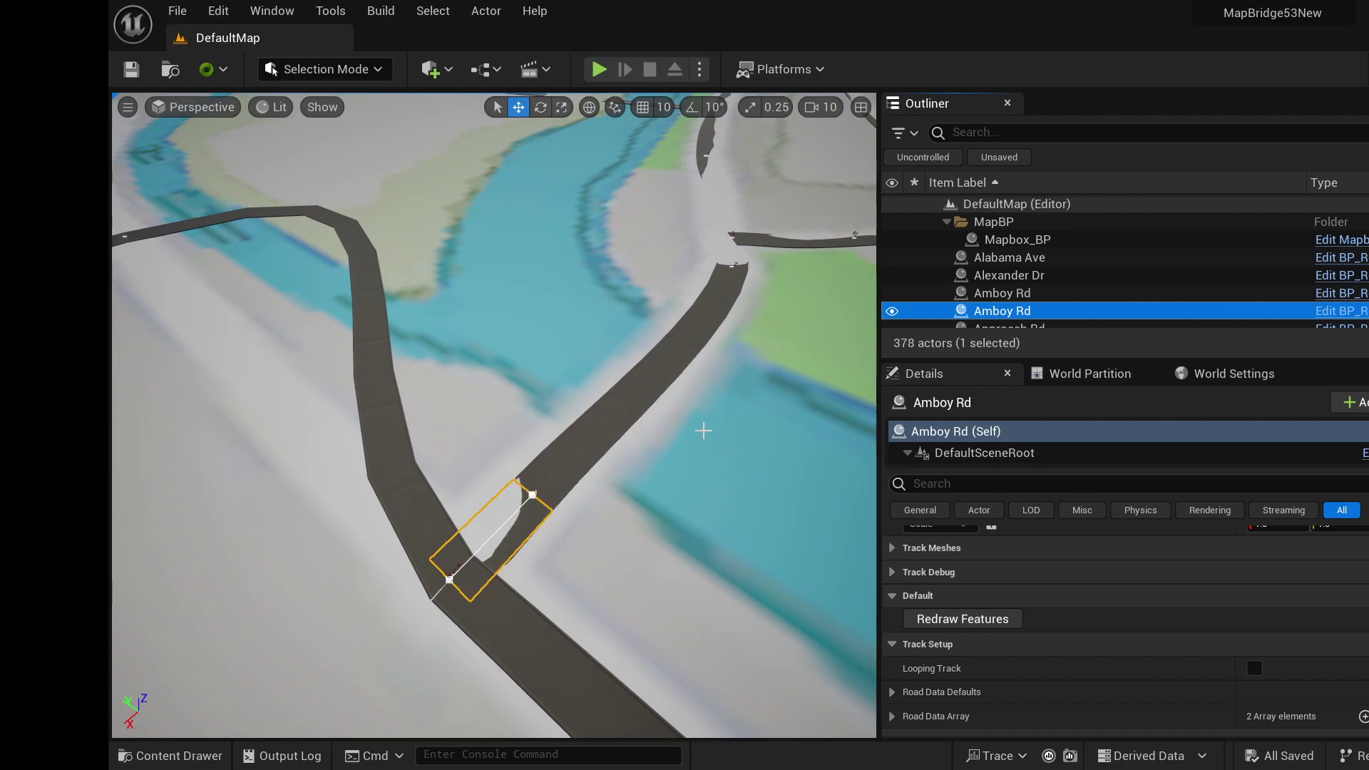
pyautogui.moveTo(775, 370); pyautogui.dragTo(713, 321, button='right')
pyautogui.press('s')
pyautogui.scroll(-5, 775, 388)
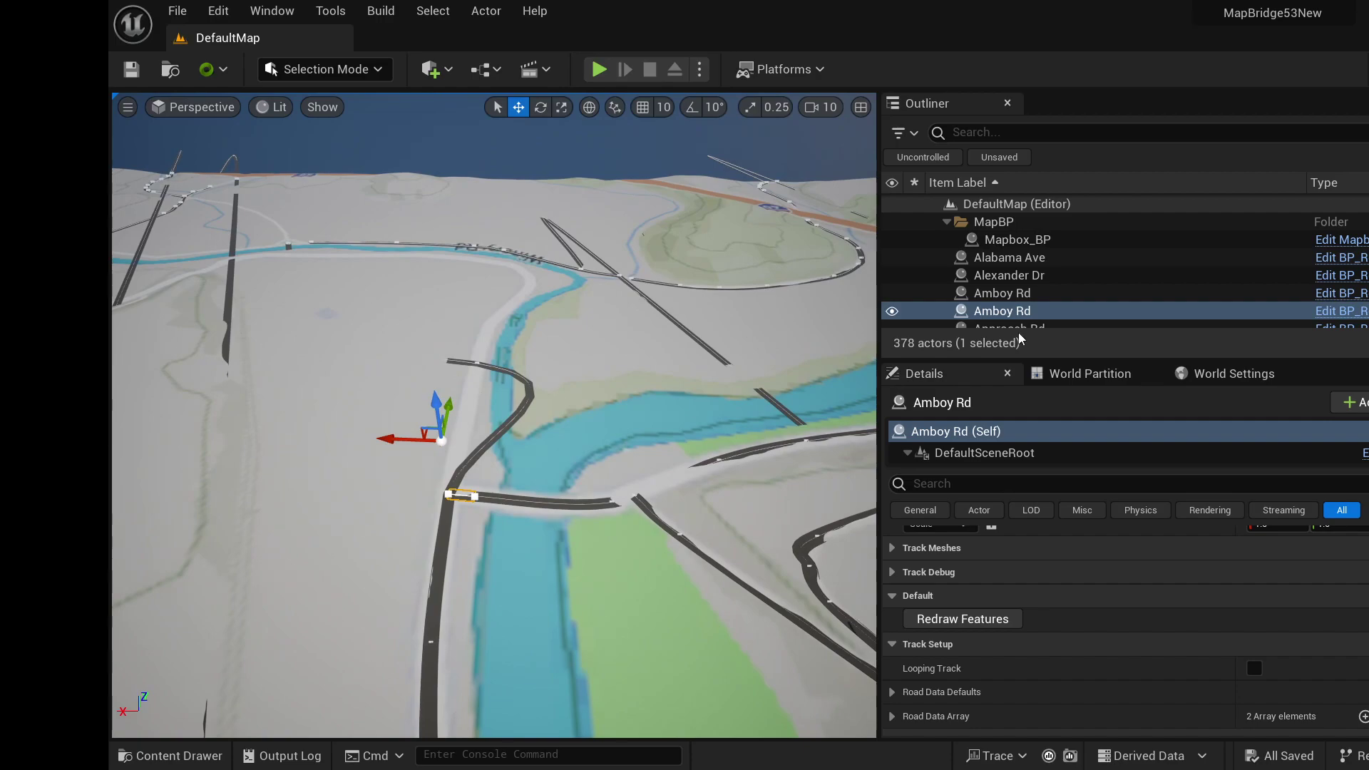
# - Delete the short two-point Amboy Rd duplicate, undoing the accidental deletion of the longer one
pyautogui.click(1012, 293)
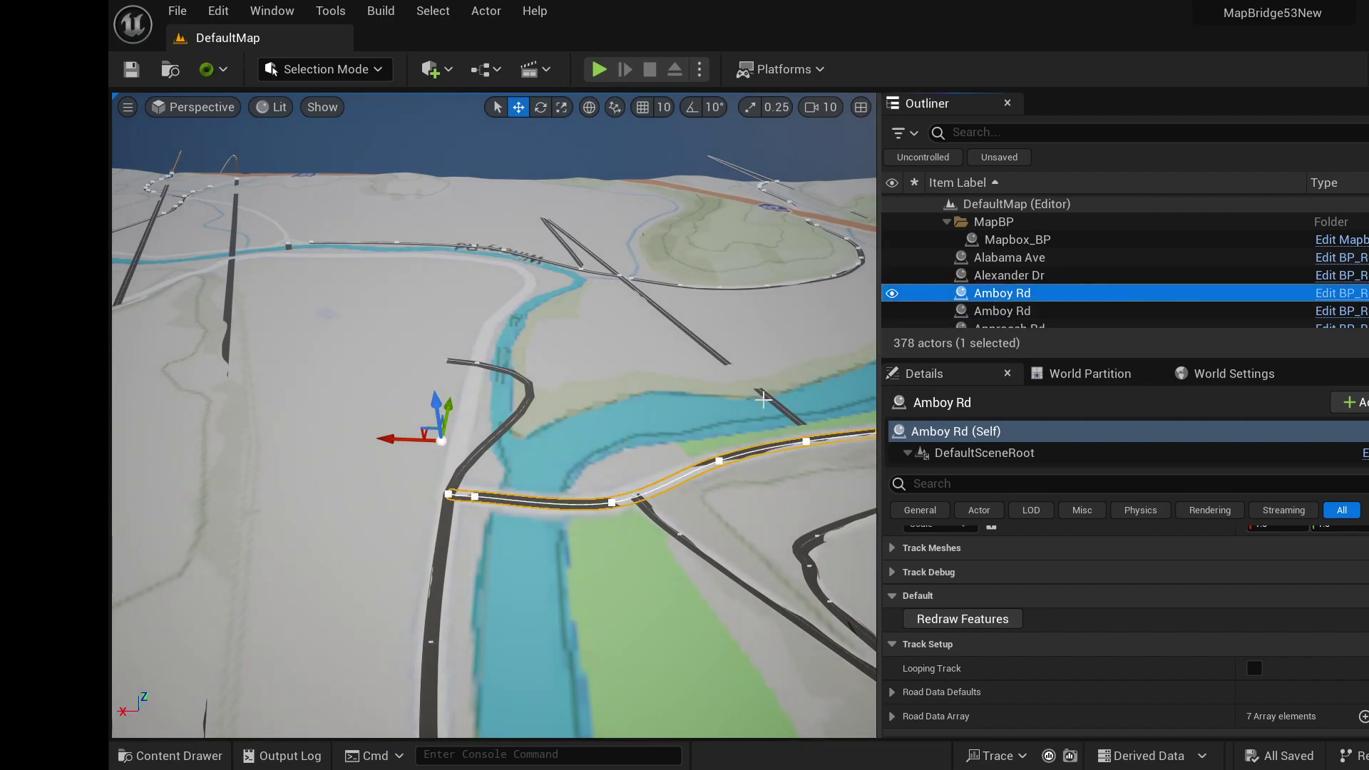
pyautogui.press('Delete')
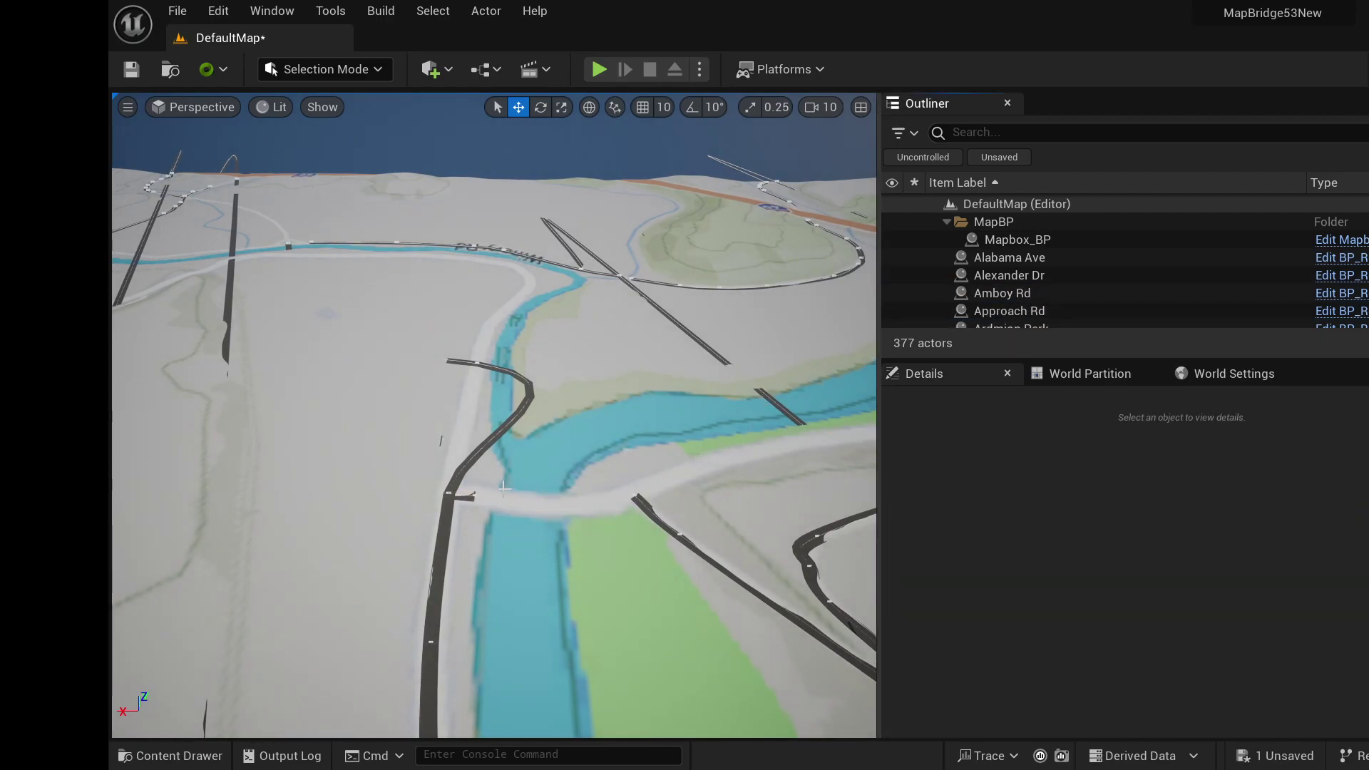
pyautogui.scroll(-3, 503, 487)
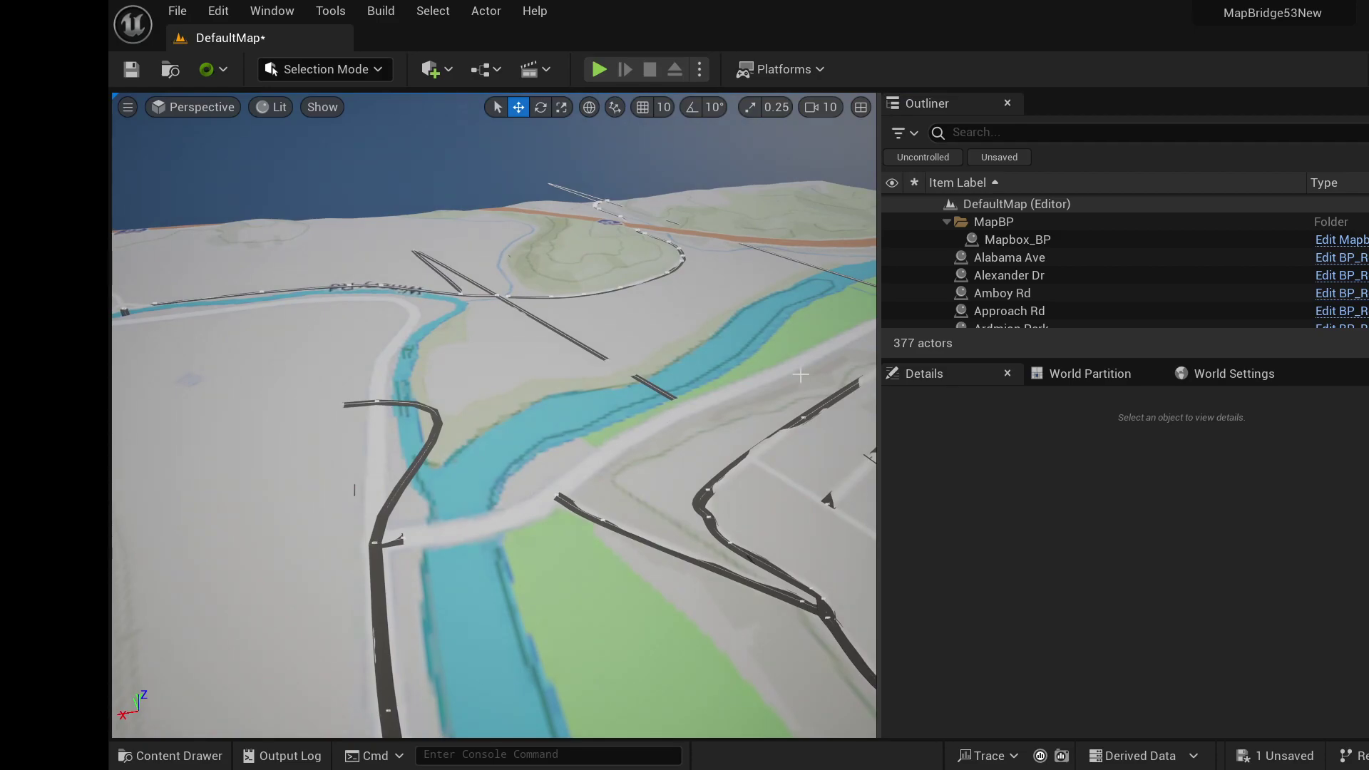
pyautogui.scroll(-3, 800, 375)
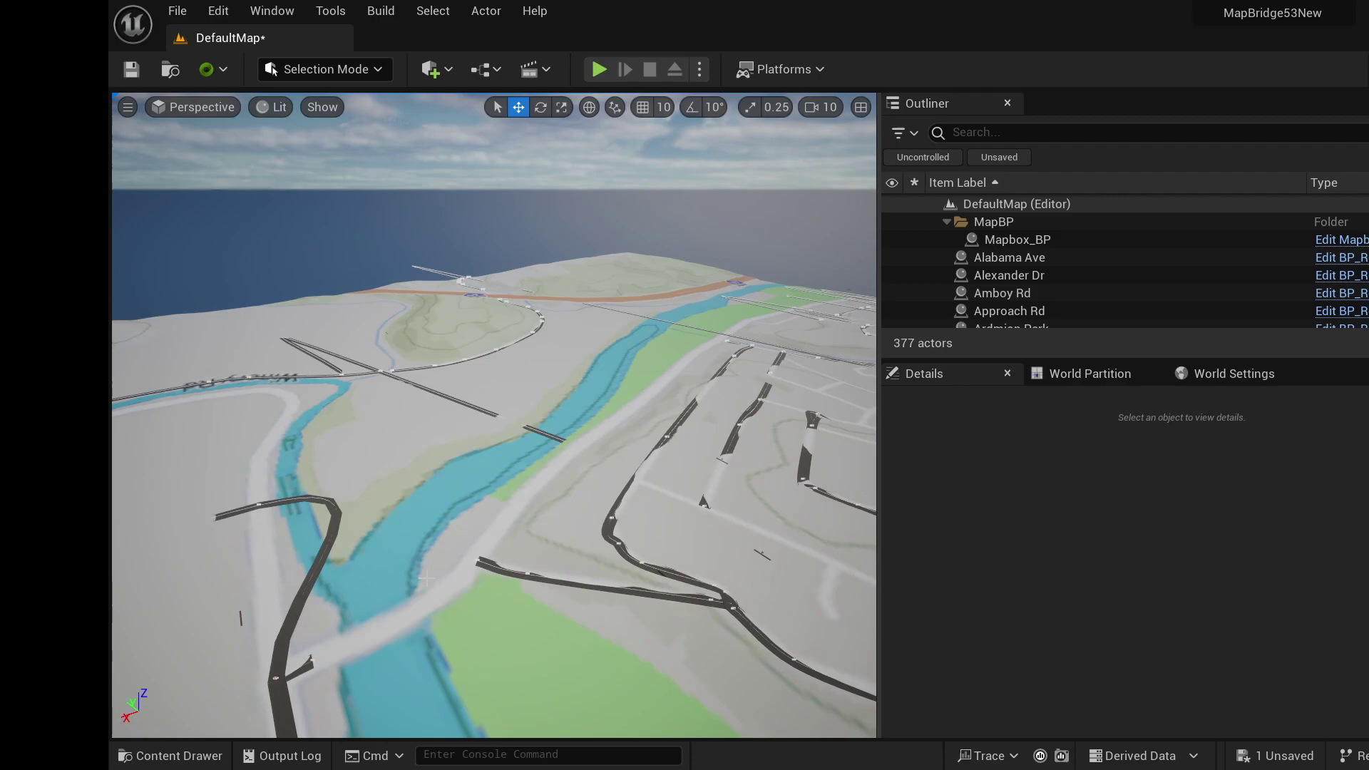
pyautogui.hotkey('ctrl', 'z')
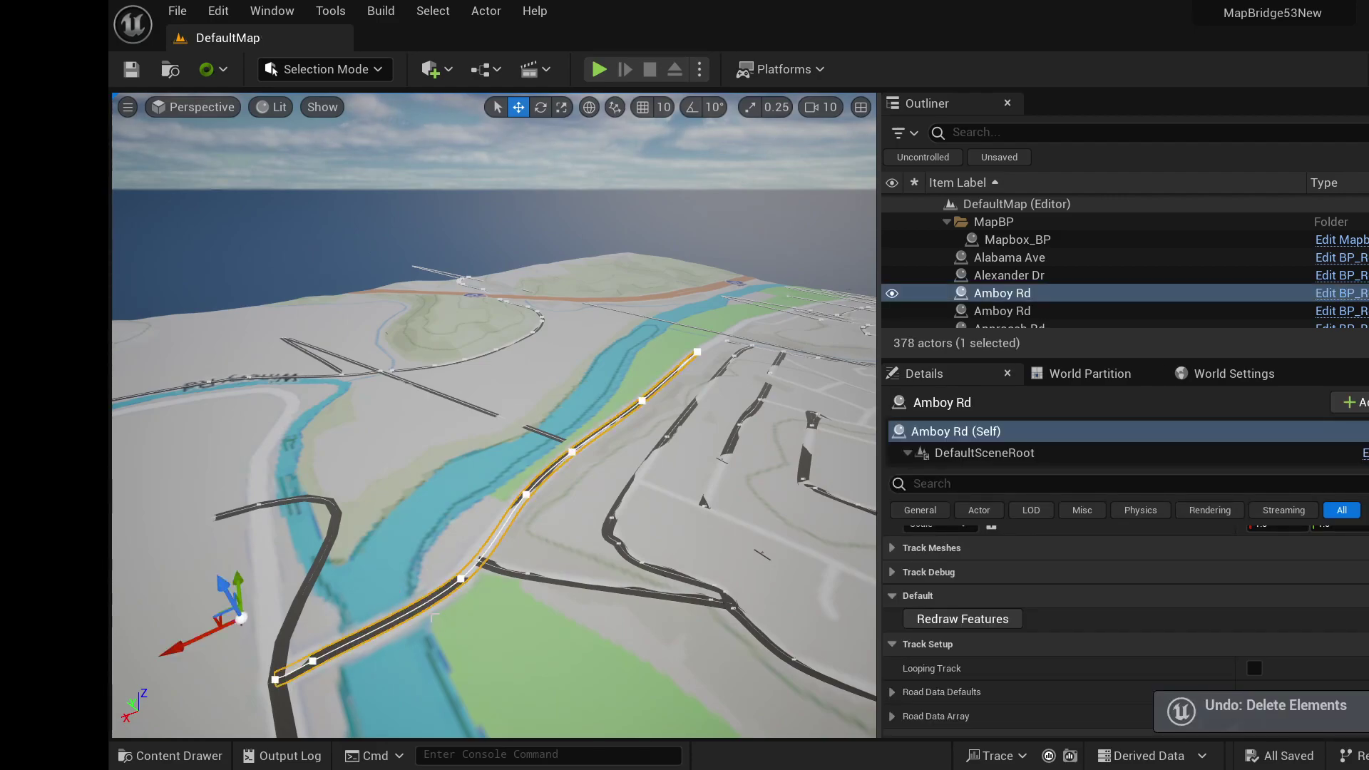
pyautogui.click(1005, 312)
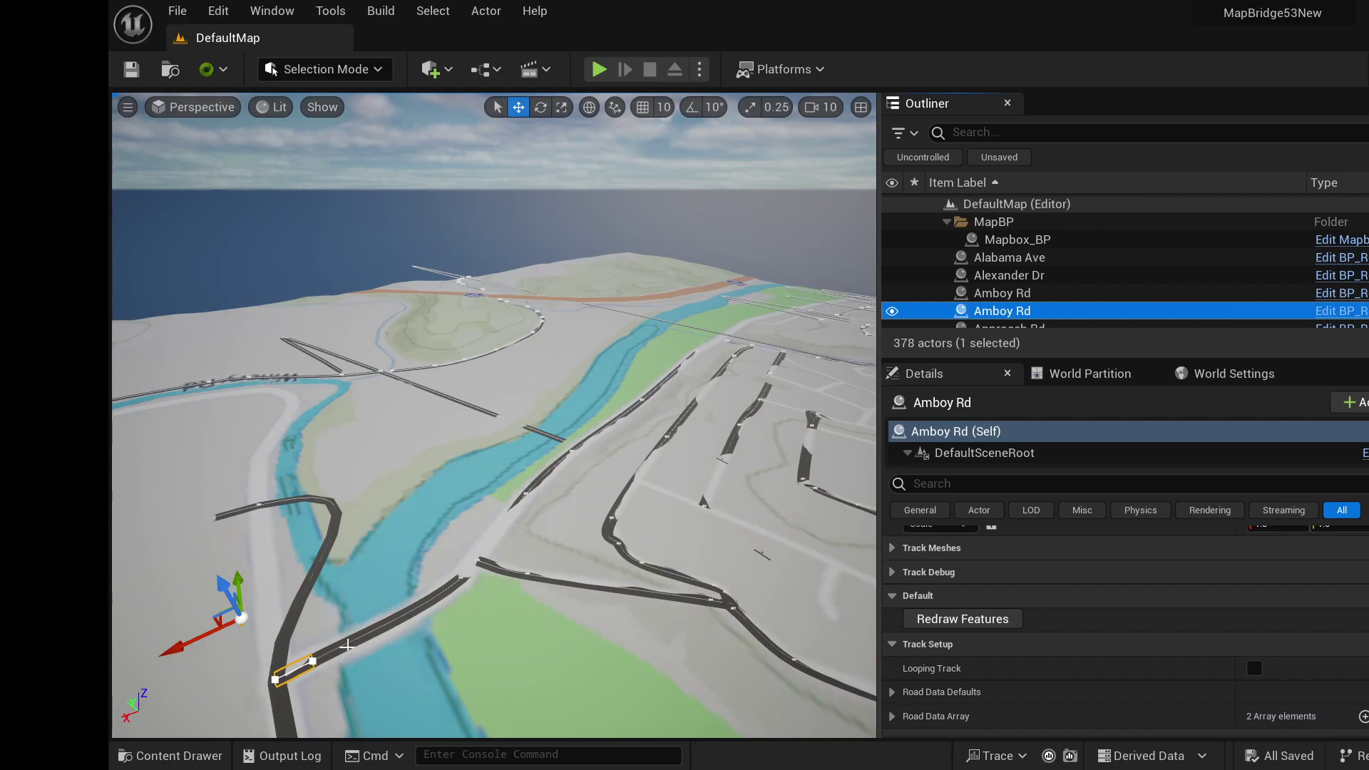
pyautogui.press('Delete')
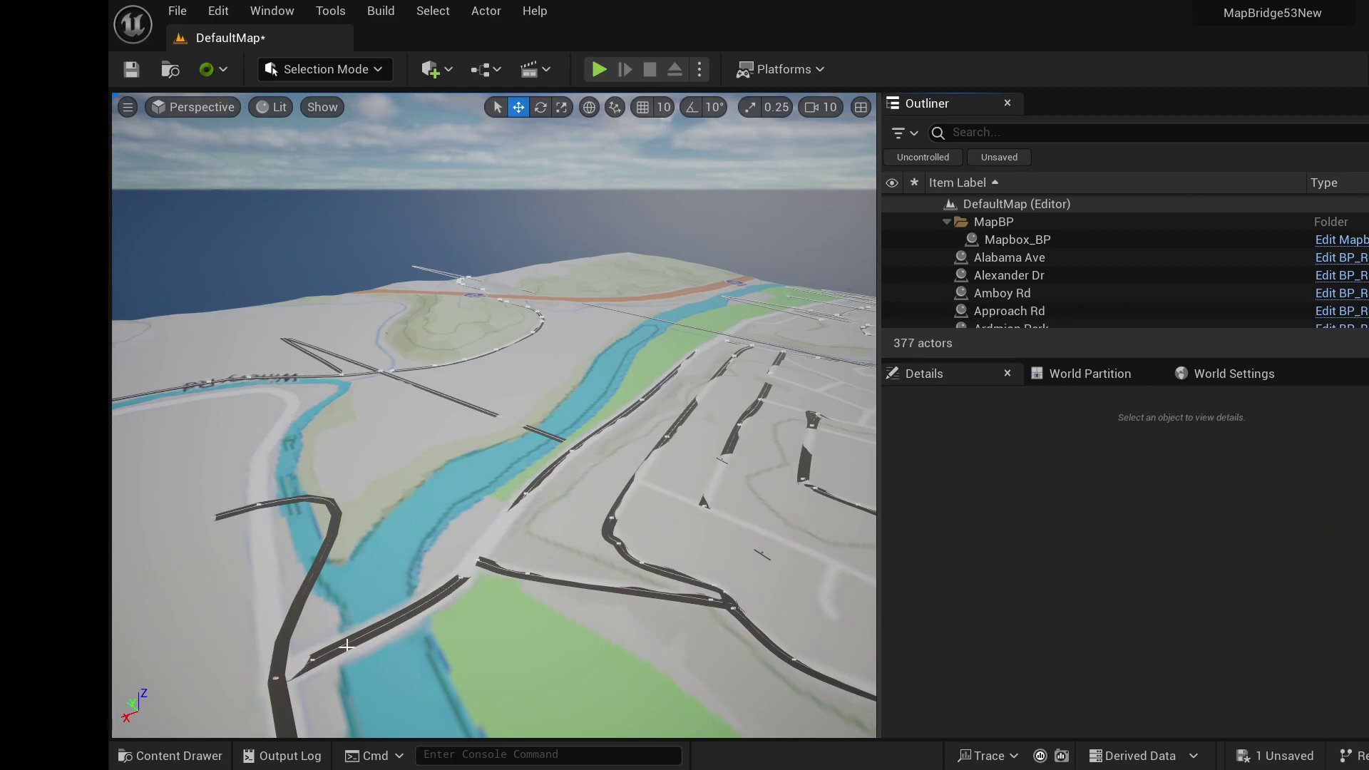
pyautogui.moveTo(494, 415); pyautogui.dragTo(407, 457, button='right')
pyautogui.press('w')
pyautogui.scroll(8, 494, 415)
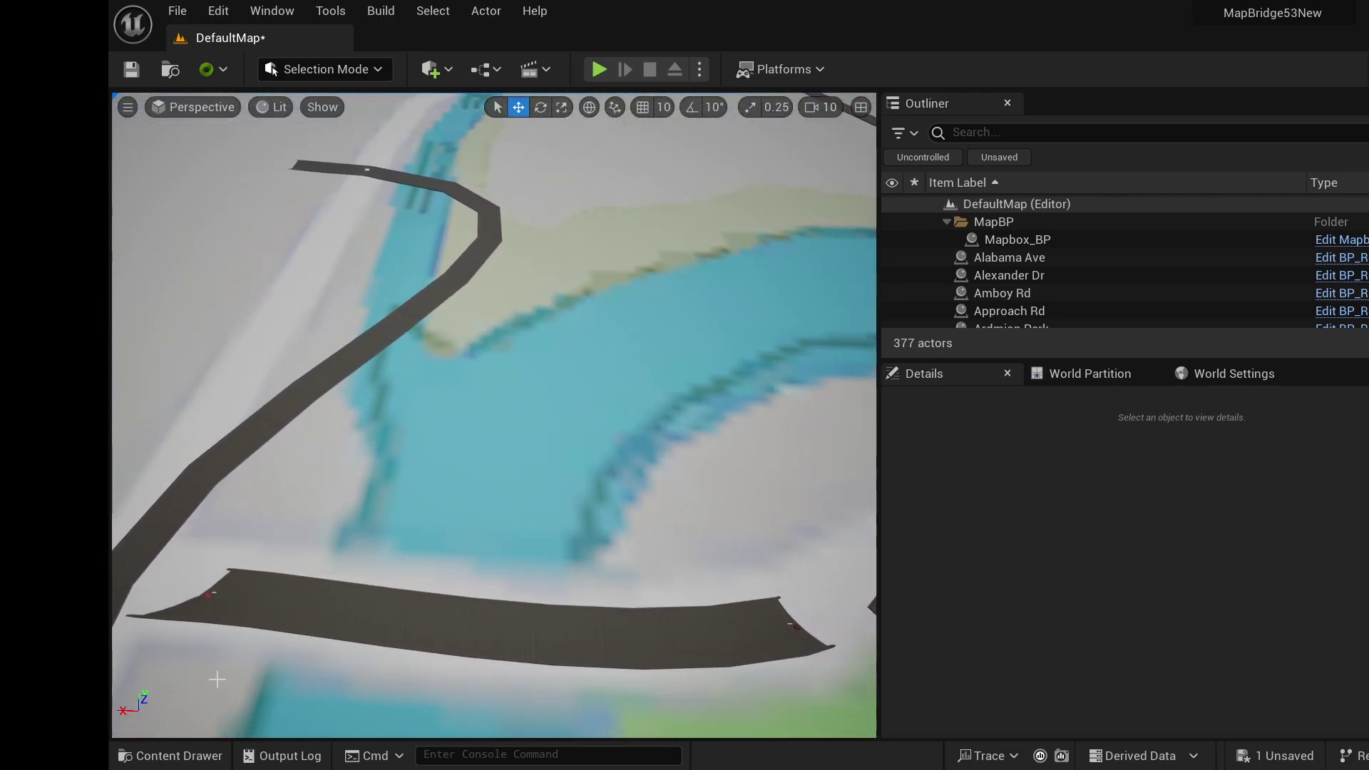
pyautogui.click(215, 609)
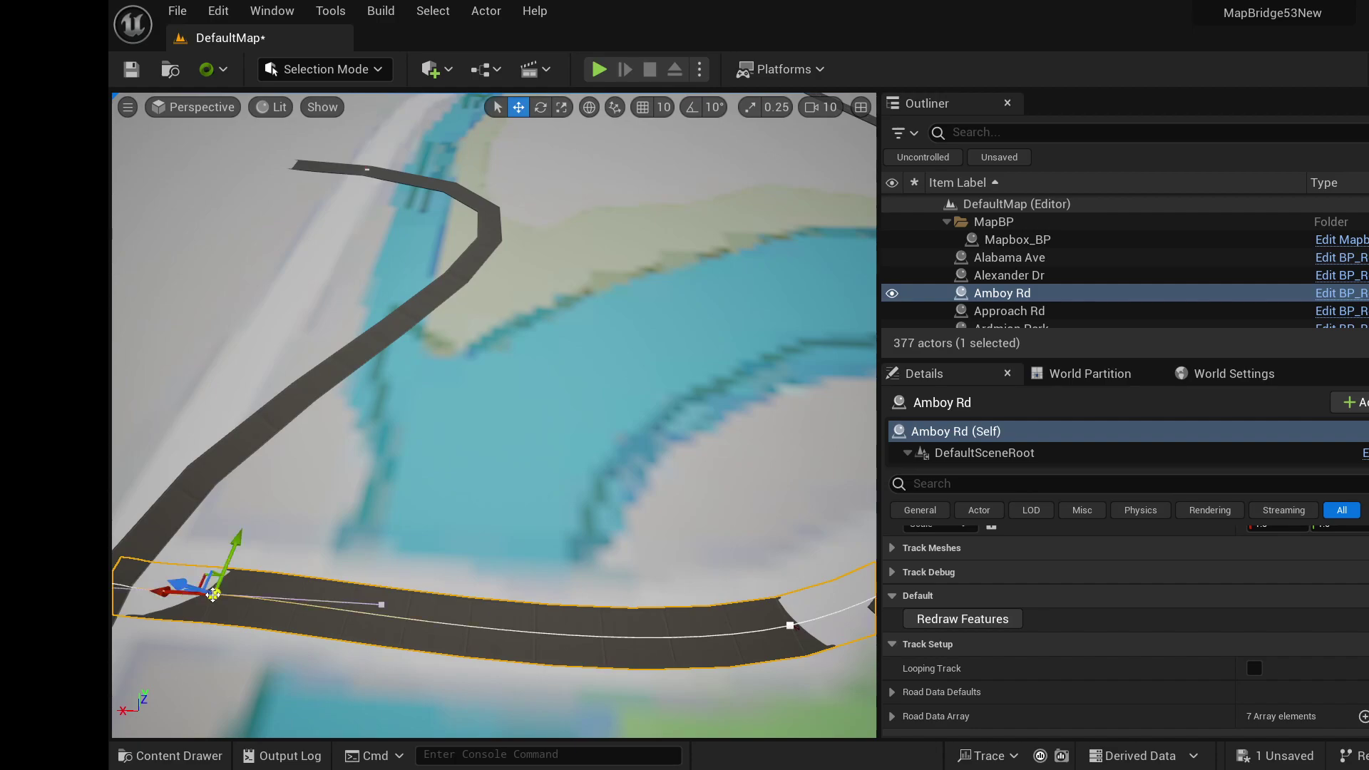
pyautogui.moveTo(169, 590); pyautogui.dragTo(225, 586)
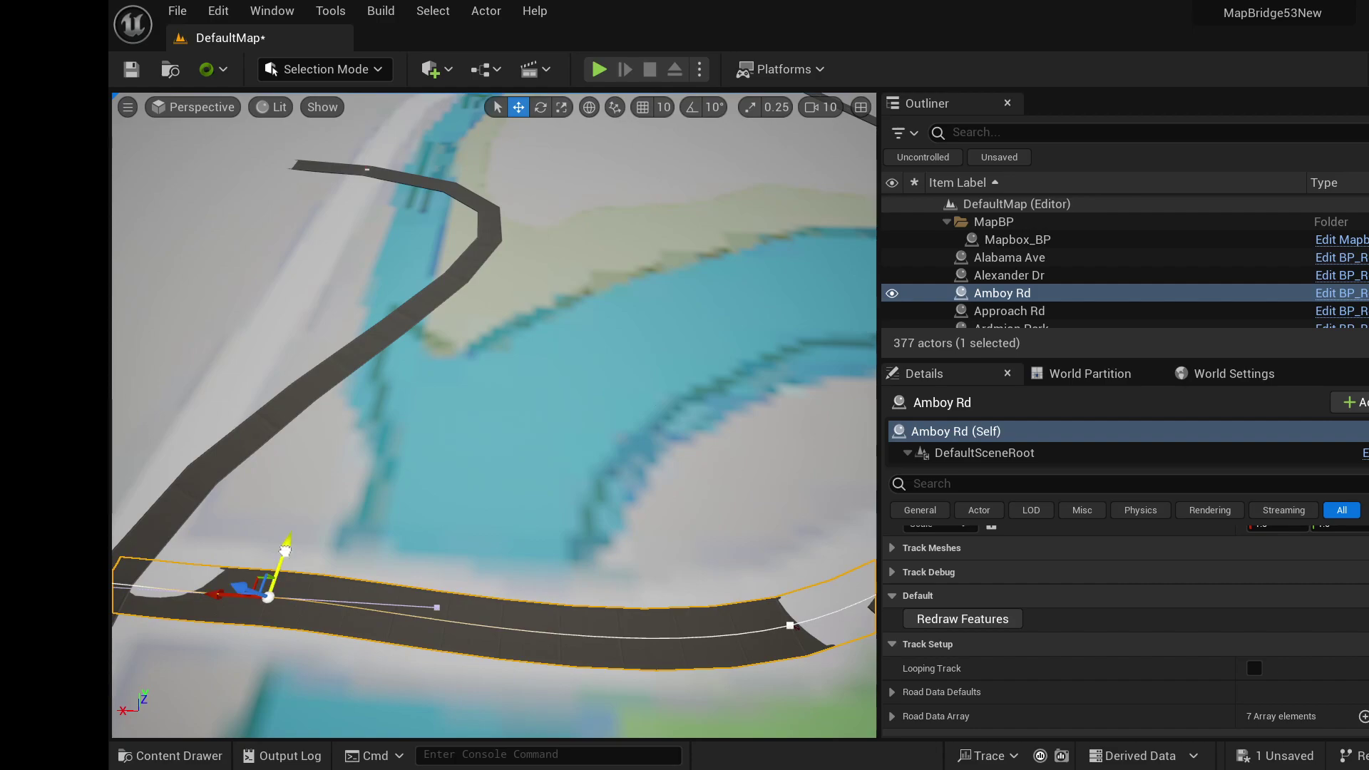
pyautogui.moveTo(285, 550); pyautogui.dragTo(278, 540)
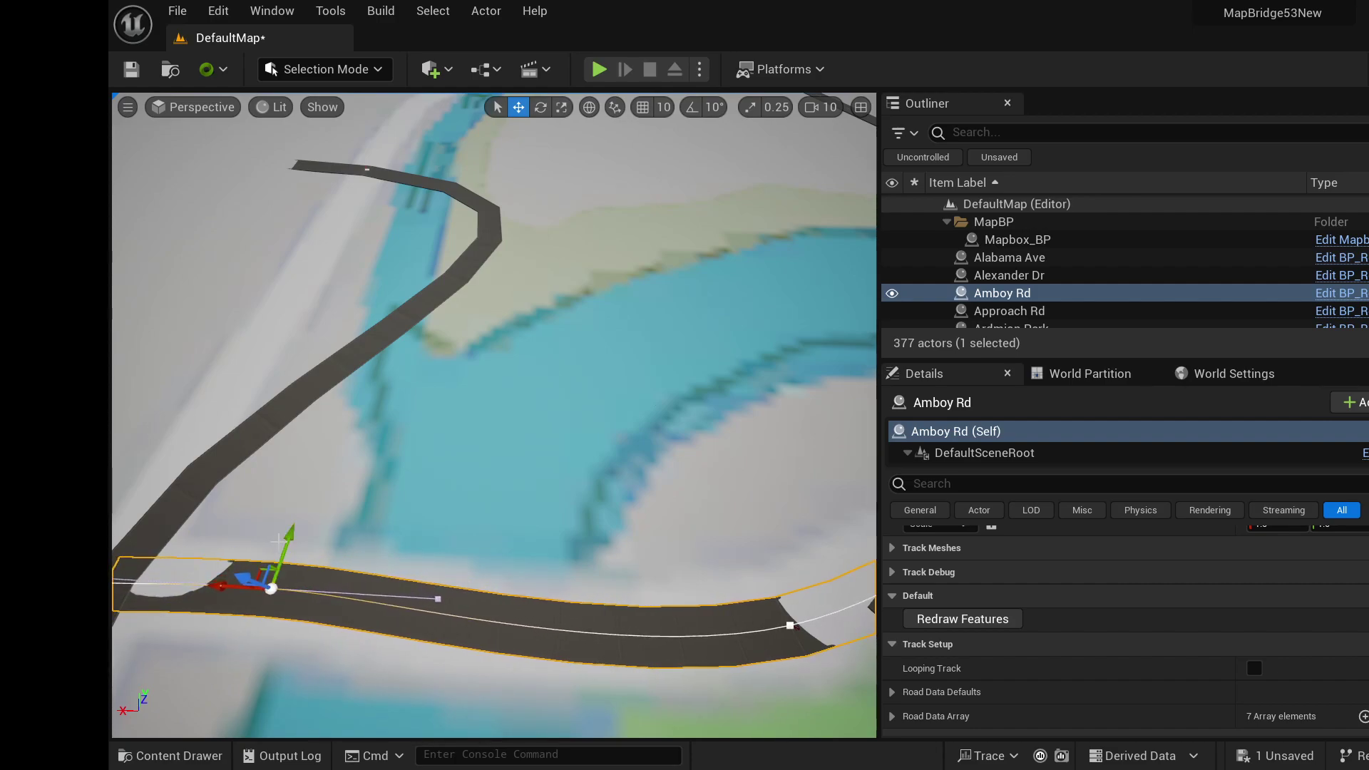
pyautogui.hotkey('ctrl', 'z')
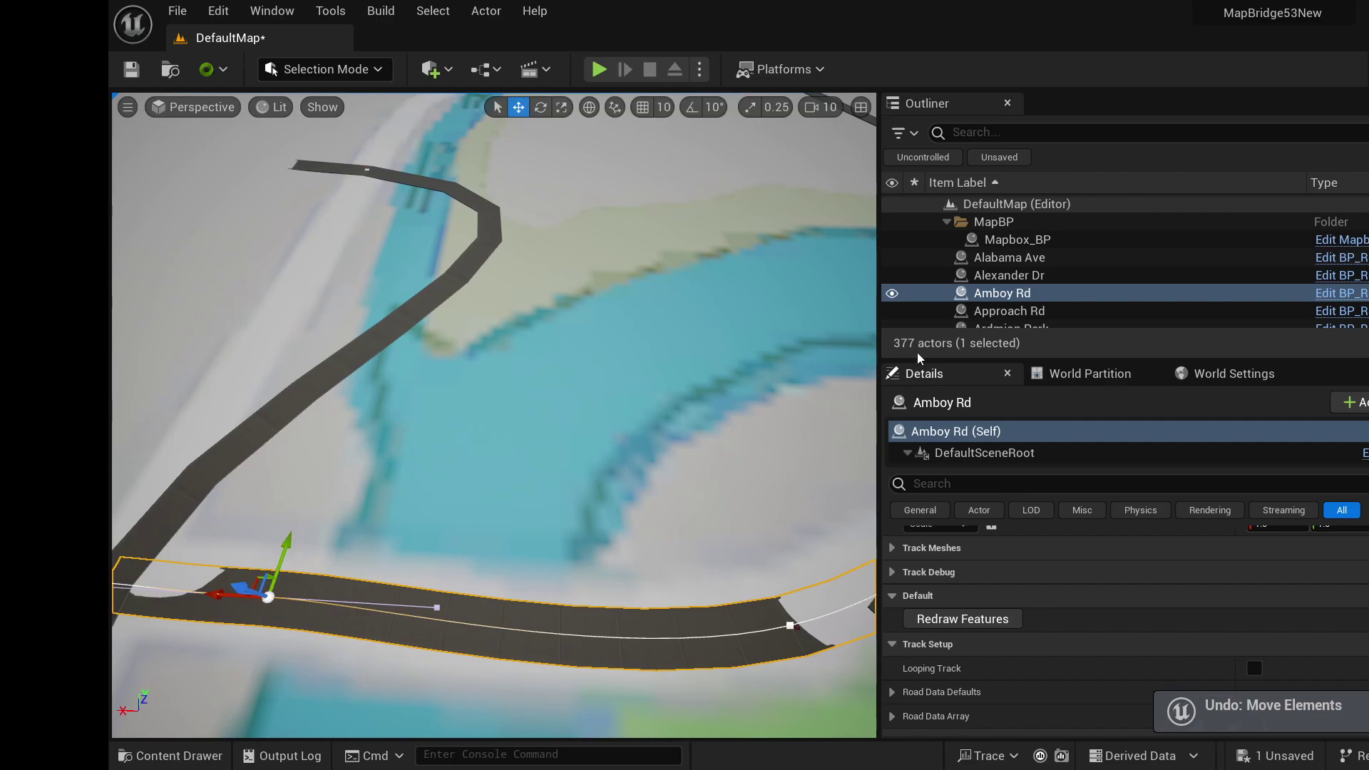
pyautogui.click(997, 294)
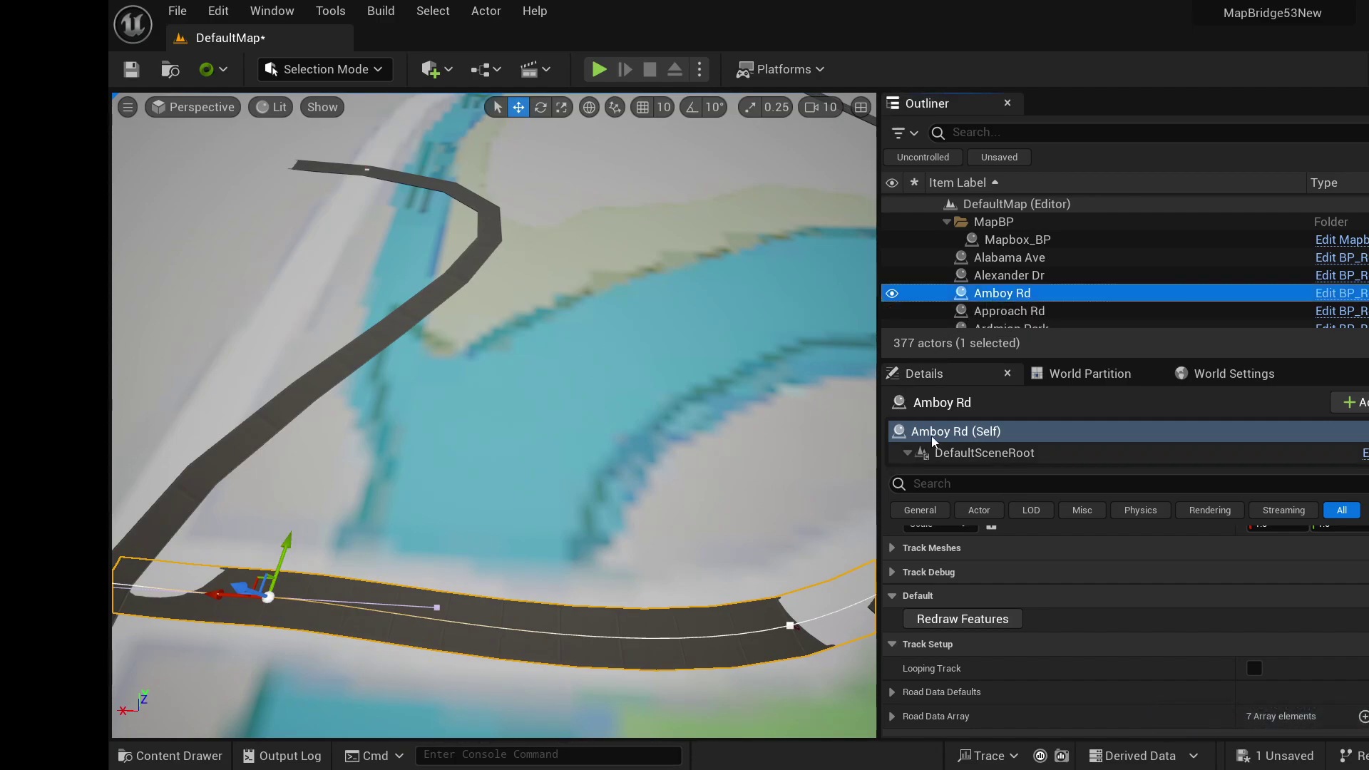
pyautogui.click(1033, 311)
pyautogui.click(1021, 293)
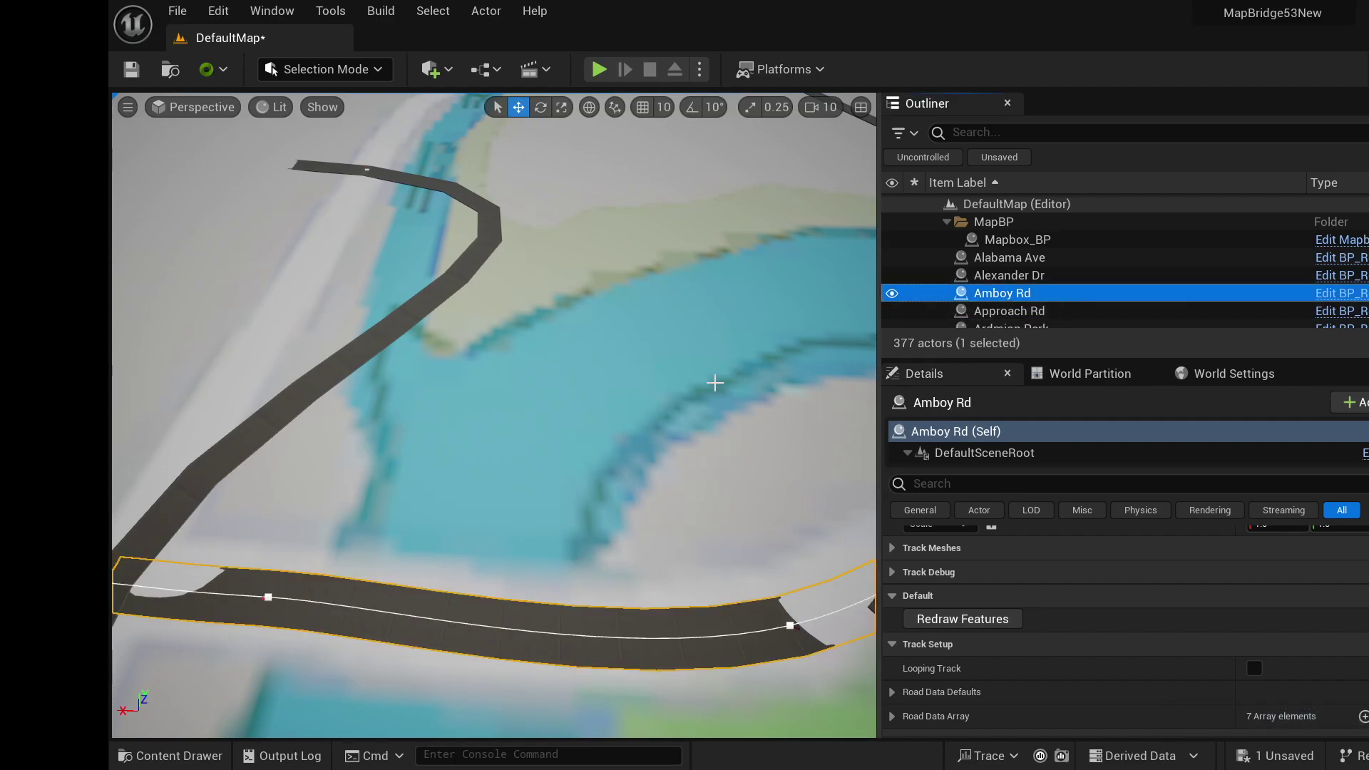
pyautogui.moveTo(544, 447); pyautogui.dragTo(471, 492, button='right')
pyautogui.moveTo(568, 562); pyautogui.dragTo(684, 492, button='right')
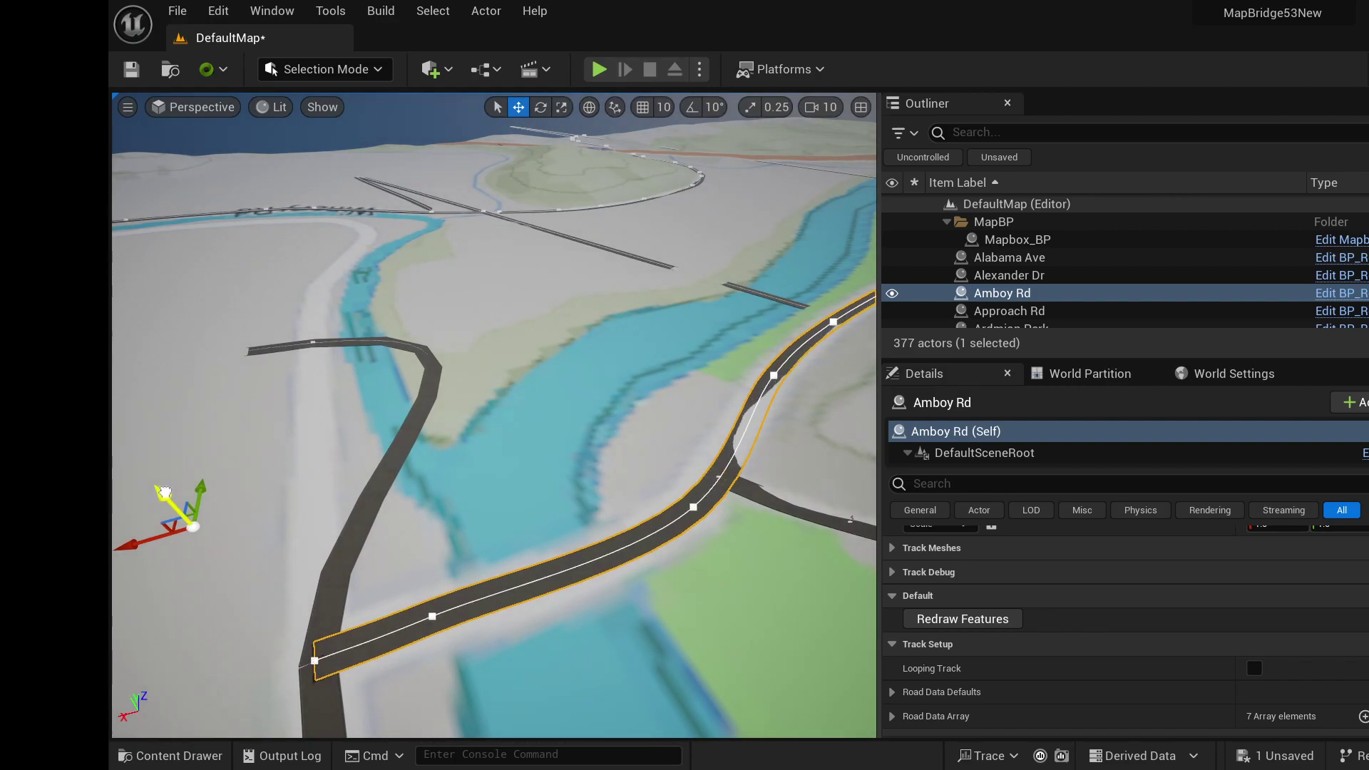
pyautogui.moveTo(386, 475); pyautogui.dragTo(378, 592, button='right')
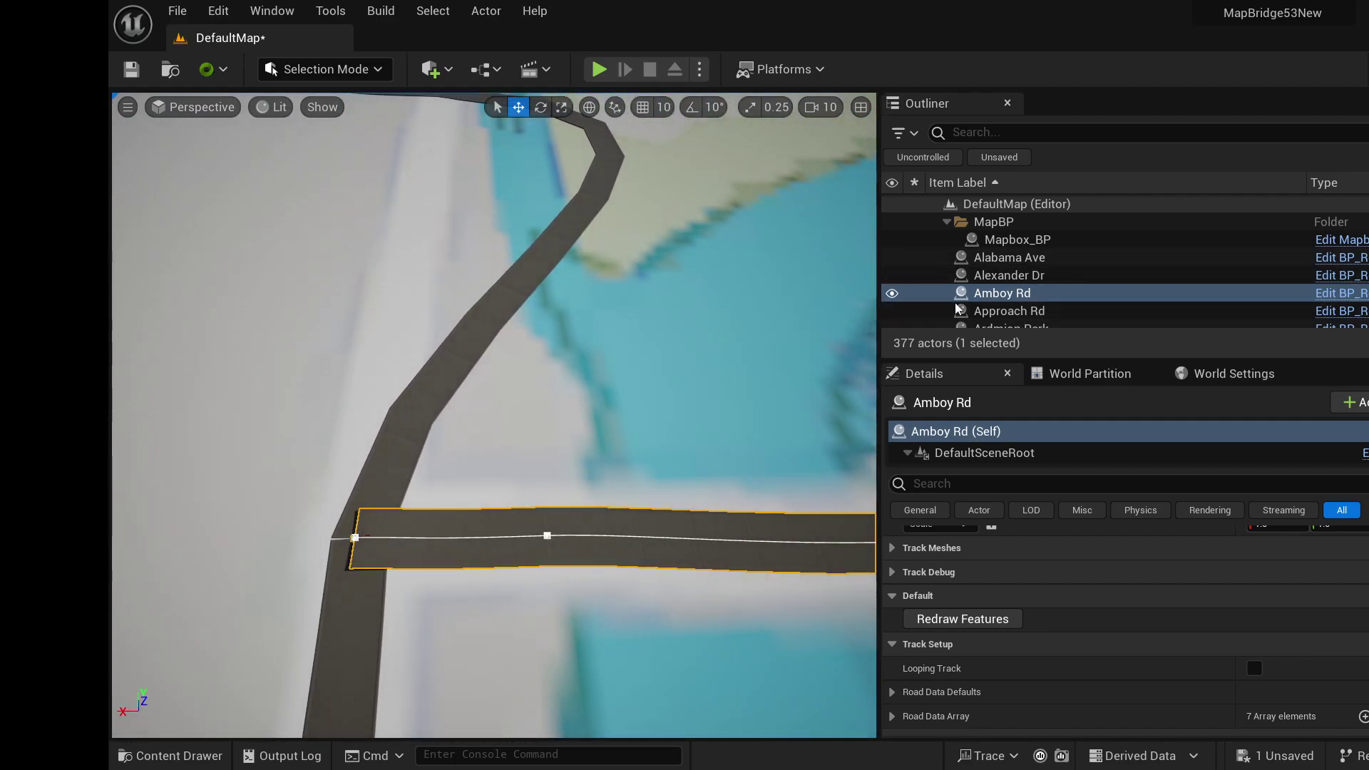
pyautogui.moveTo(606, 399); pyautogui.dragTo(880, 296, button='right')
# - Frame and compare the Beaucatcher Rd road pieces: the 19-, 8- and 11-point splines
pyautogui.scroll(-1, 1045, 325)
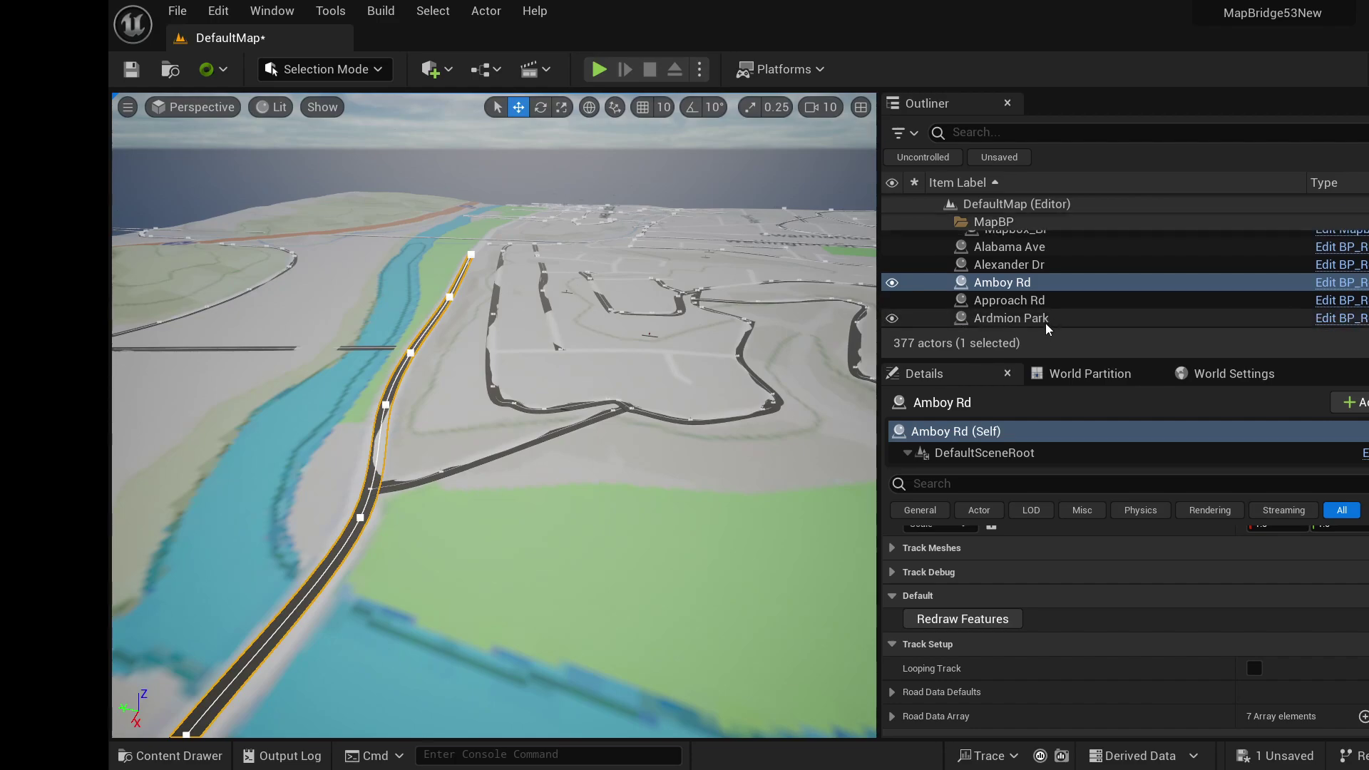
pyautogui.scroll(-8, 1060, 292)
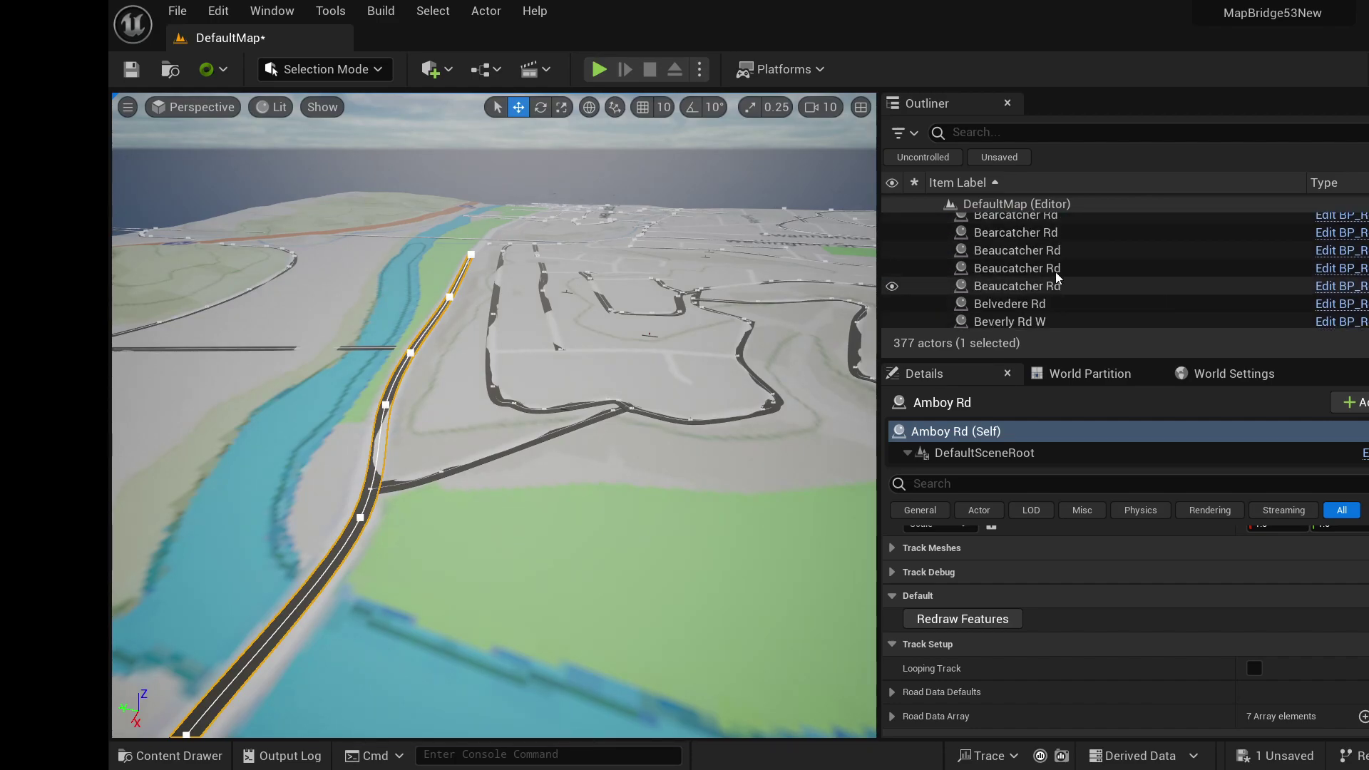
pyautogui.doubleClick(1044, 251)
pyautogui.moveTo(613, 399); pyautogui.dragTo(545, 398, button='right')
pyautogui.moveTo(471, 425); pyautogui.dragTo(467, 427, button='right')
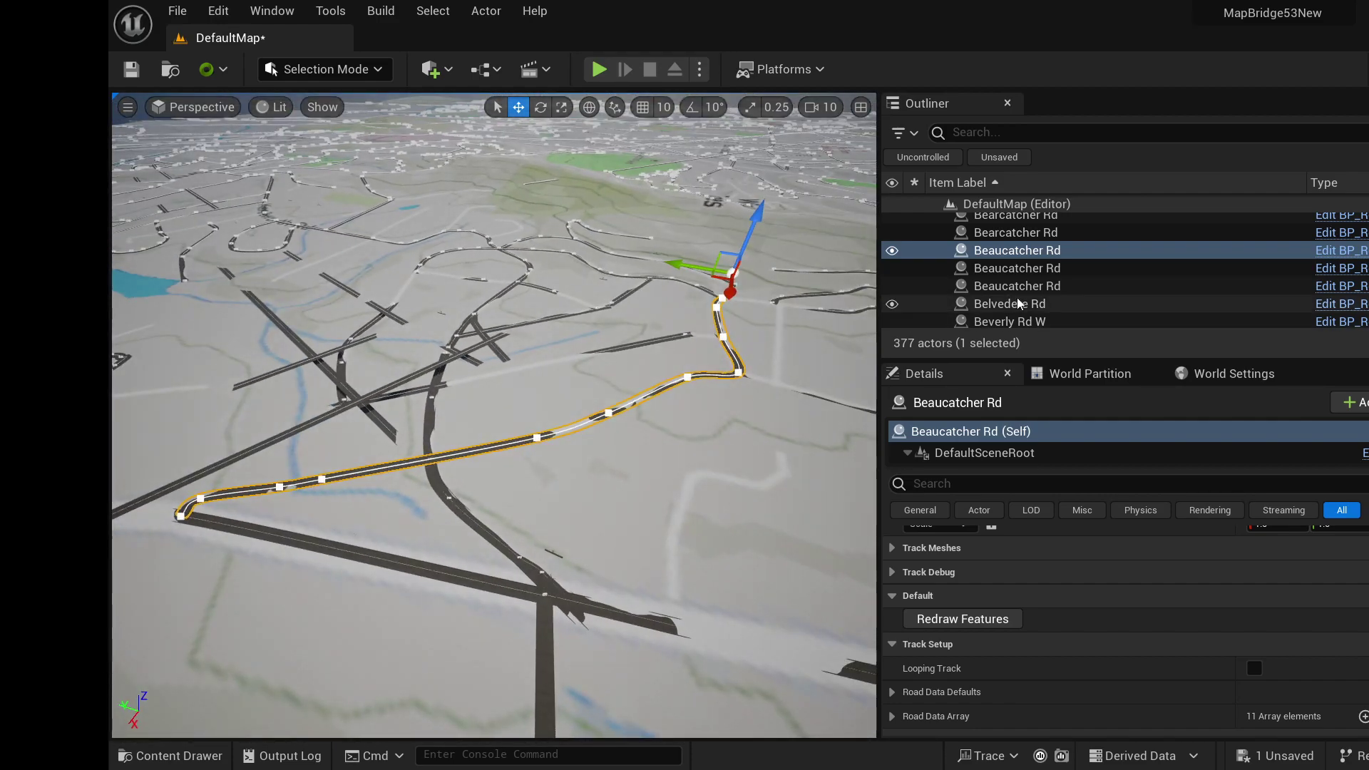
pyautogui.click(1029, 268)
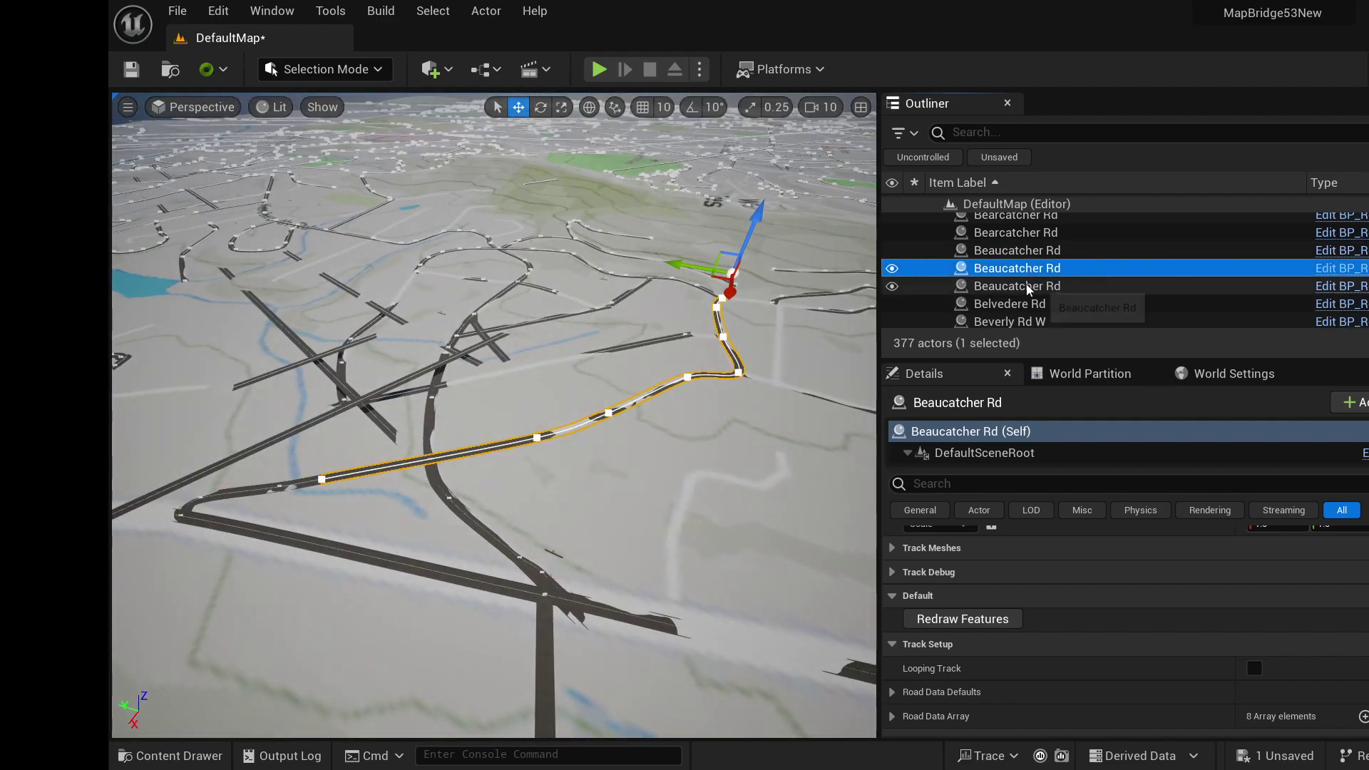
pyautogui.click(1027, 286)
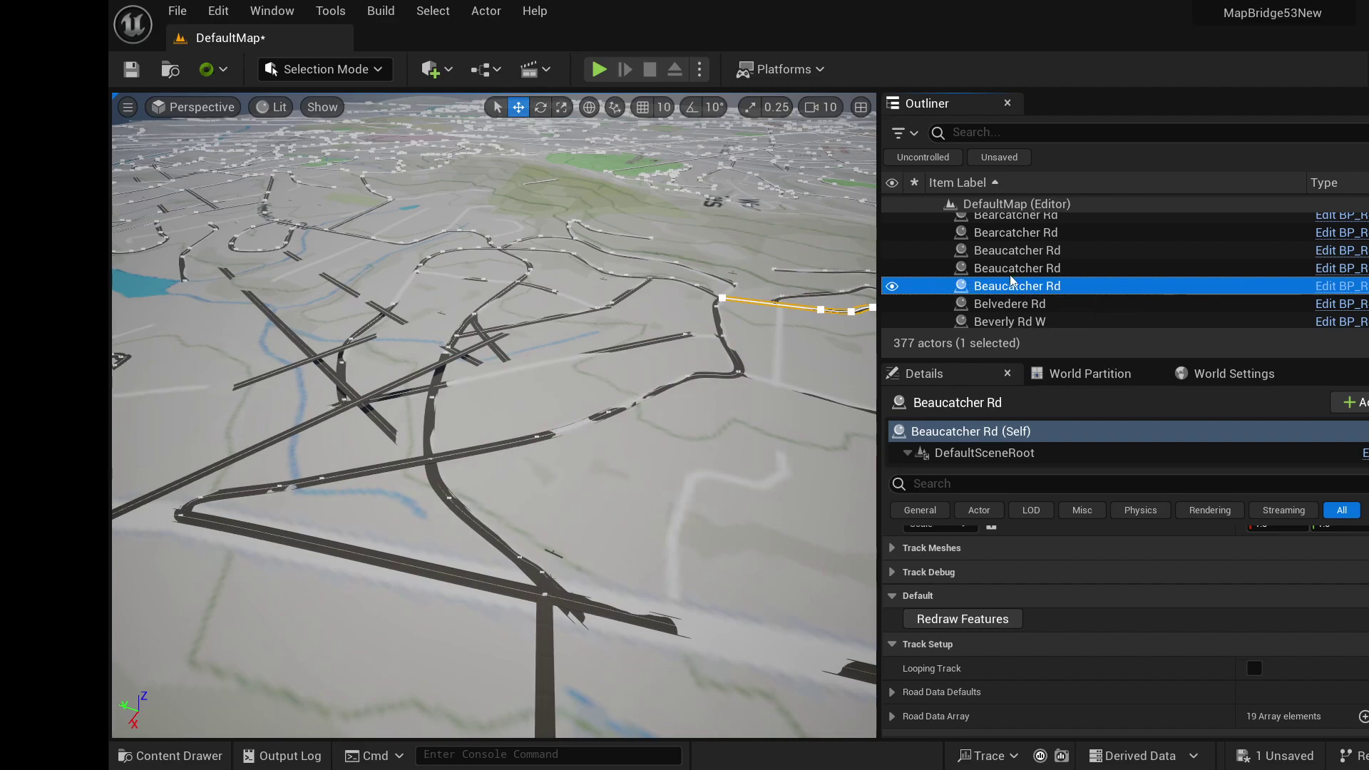
pyautogui.click(1010, 275)
pyautogui.click(1010, 256)
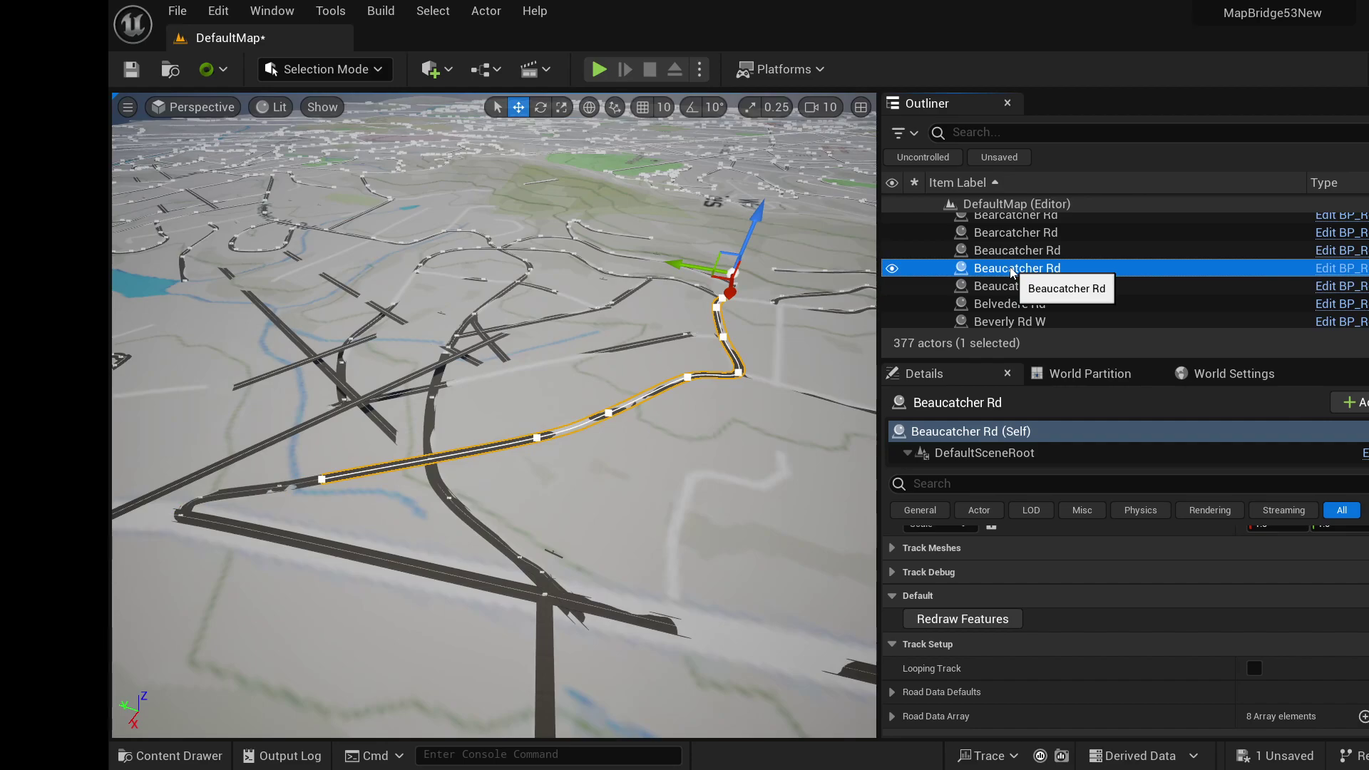
pyautogui.doubleClick(1010, 271)
pyautogui.moveTo(494, 415); pyautogui.dragTo(584, 421, button='right')
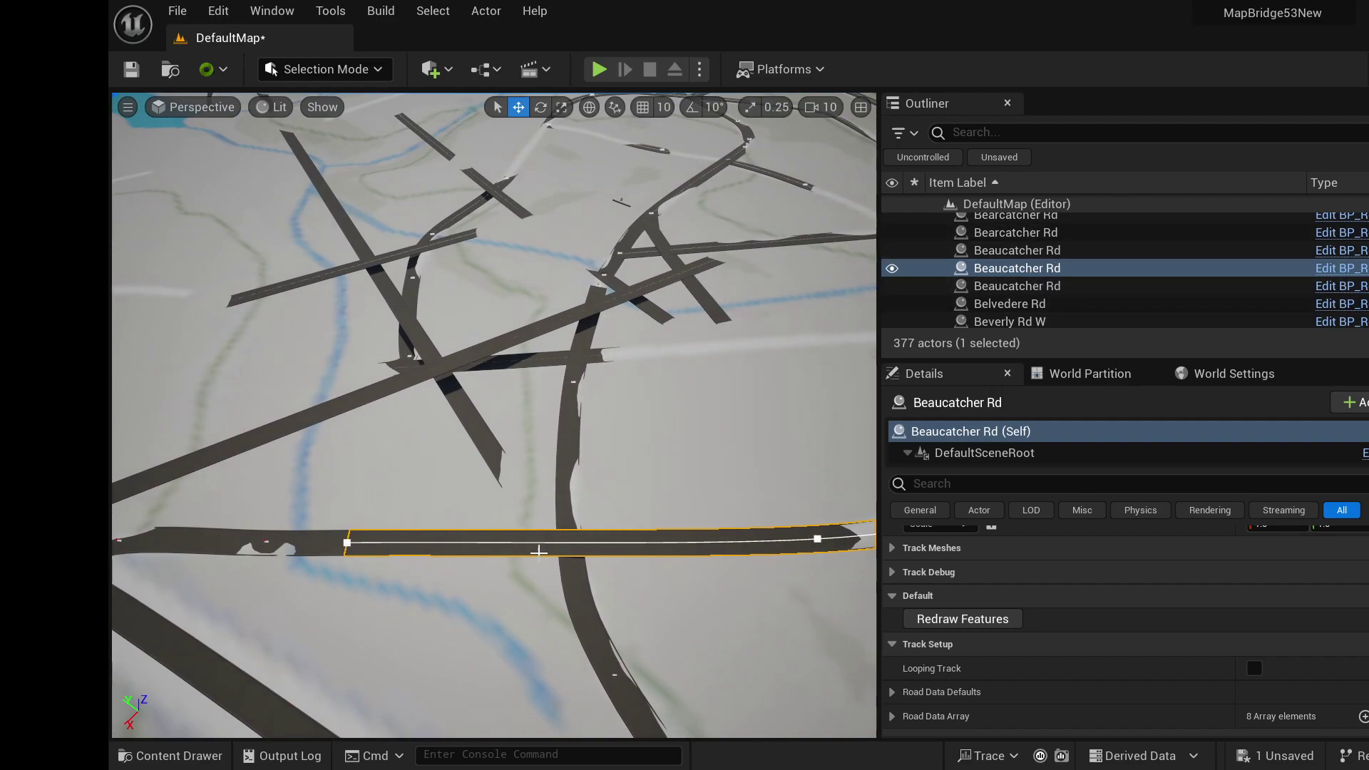
# - Check each Beaucatcher Rd entry again, then delete the eight-point duplicate spline
pyautogui.click(1036, 287)
pyautogui.doubleClick(1037, 287)
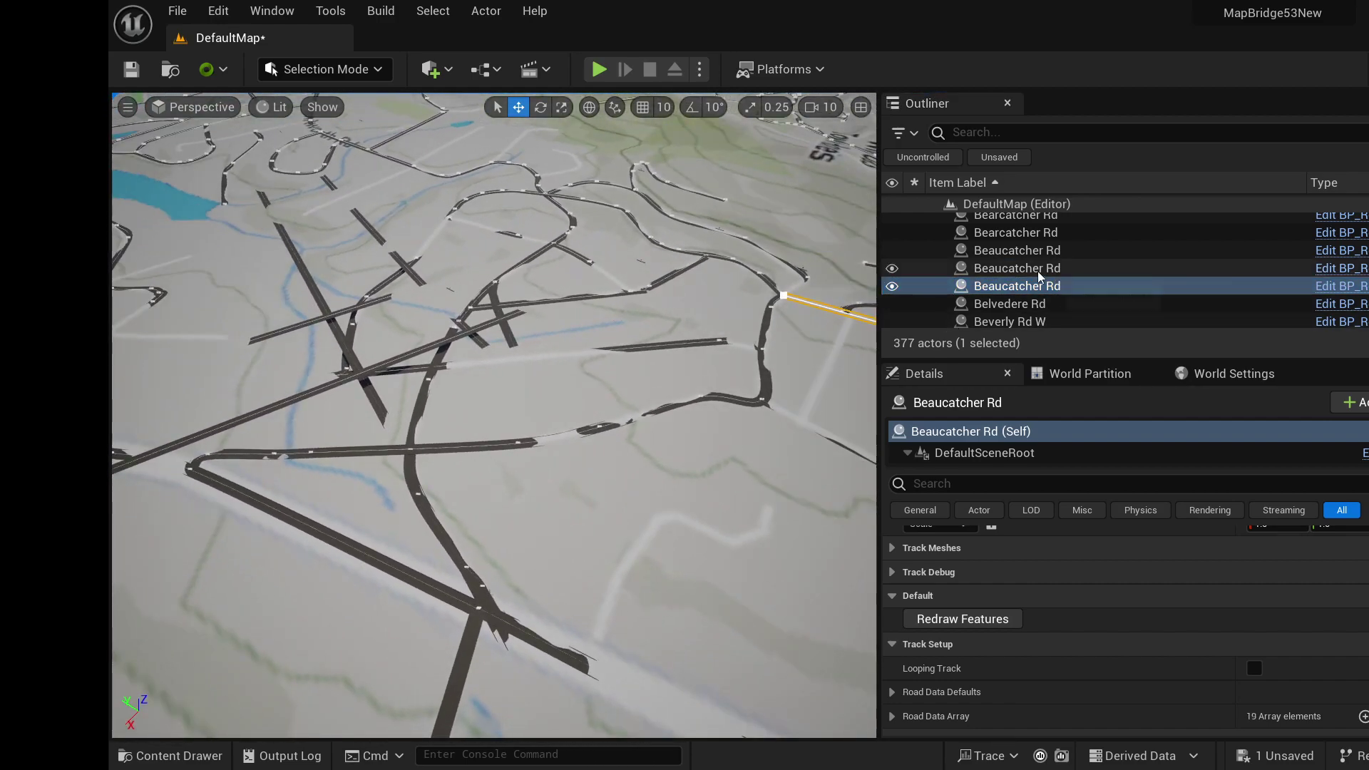
pyautogui.click(1037, 270)
pyautogui.click(1038, 253)
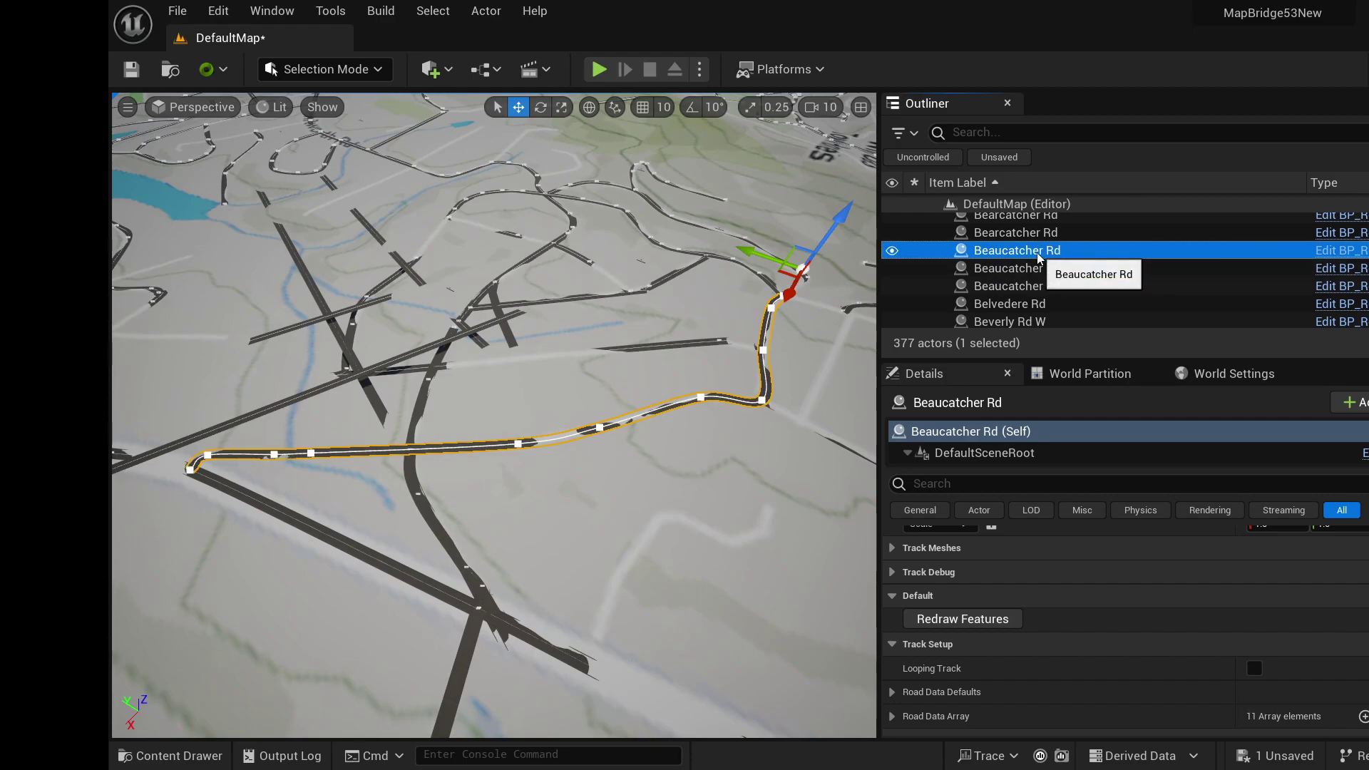
pyautogui.click(1038, 269)
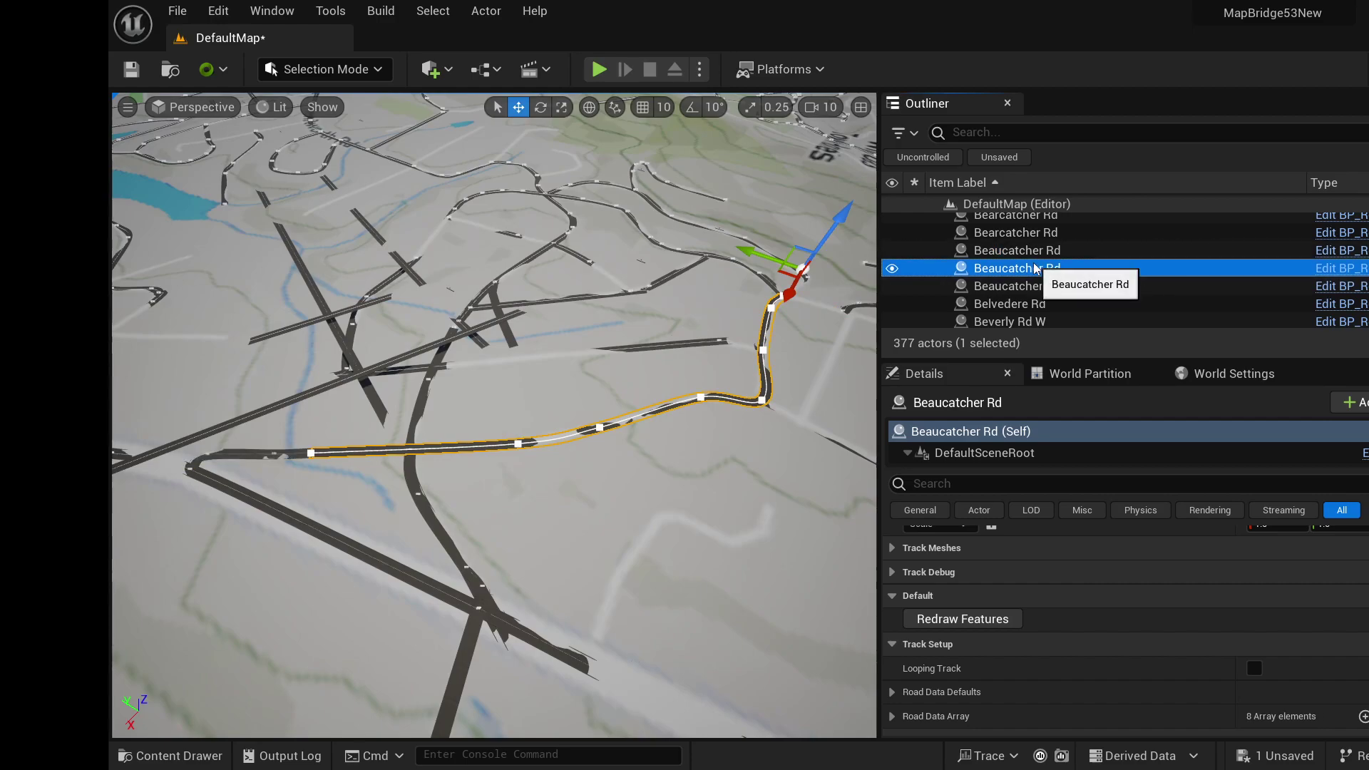
pyautogui.click(1032, 234)
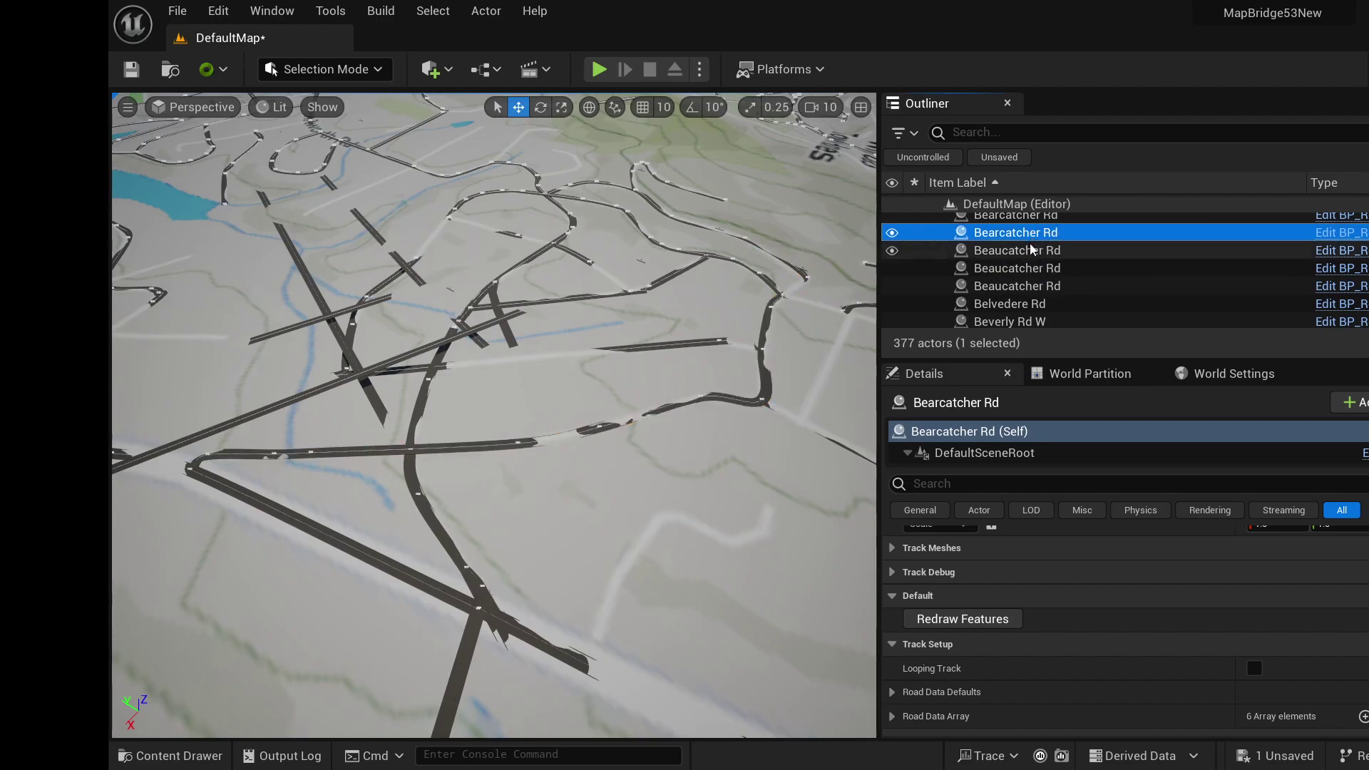
pyautogui.click(1030, 248)
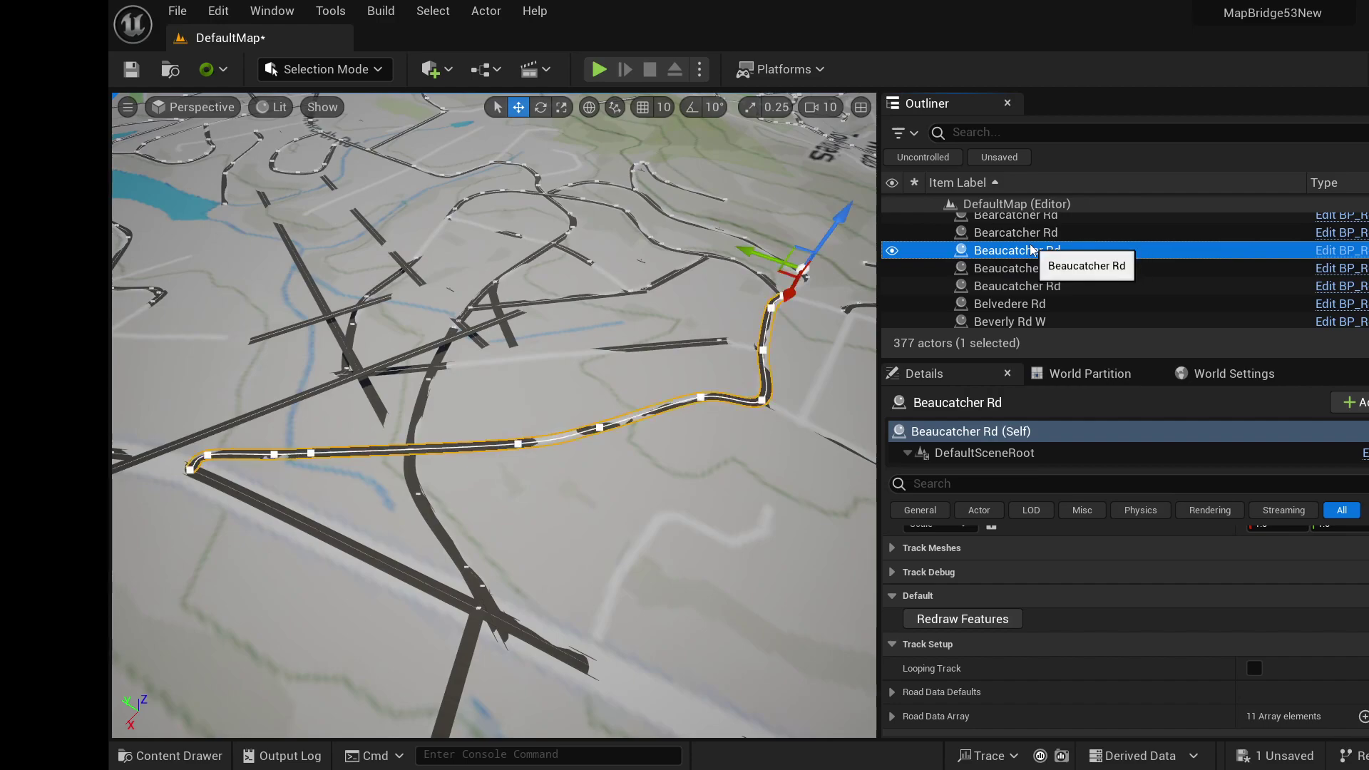
pyautogui.click(1024, 286)
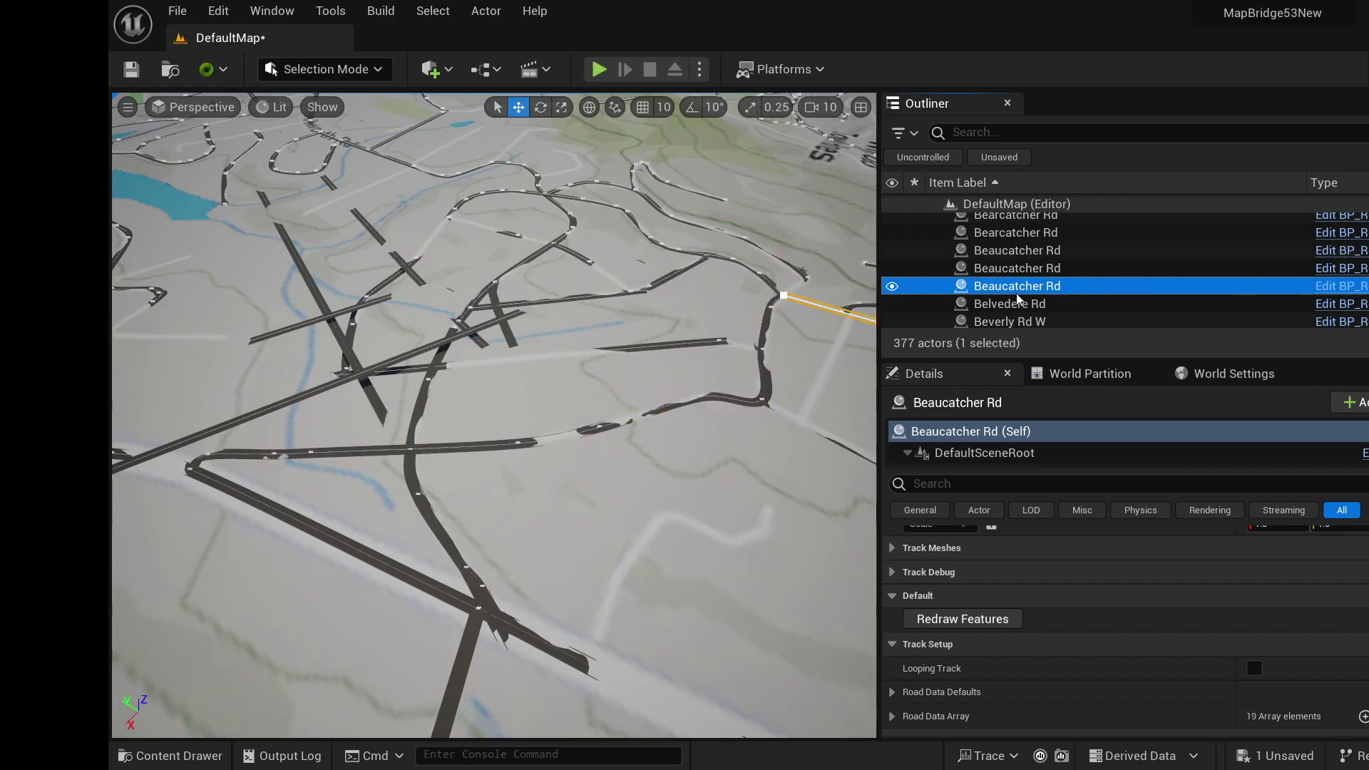
pyautogui.click(1018, 270)
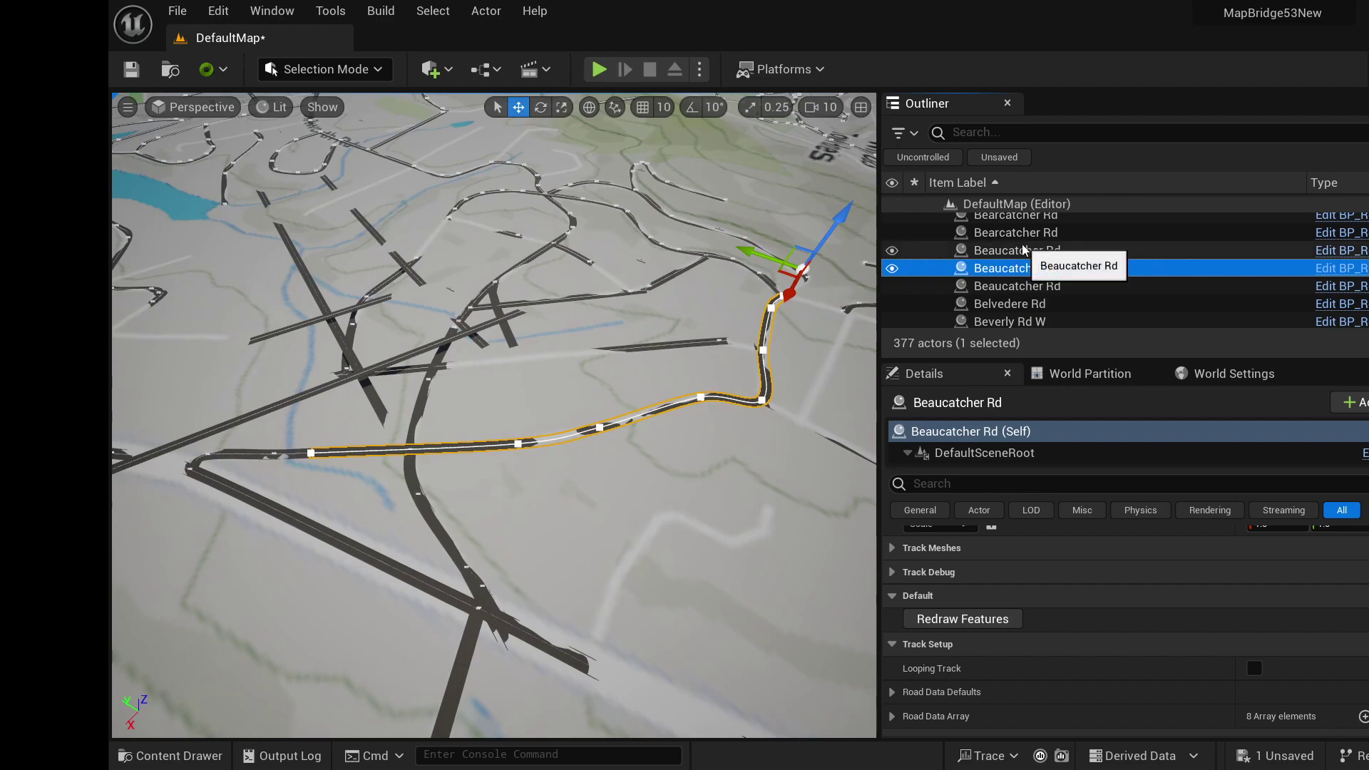
pyautogui.click(1024, 250)
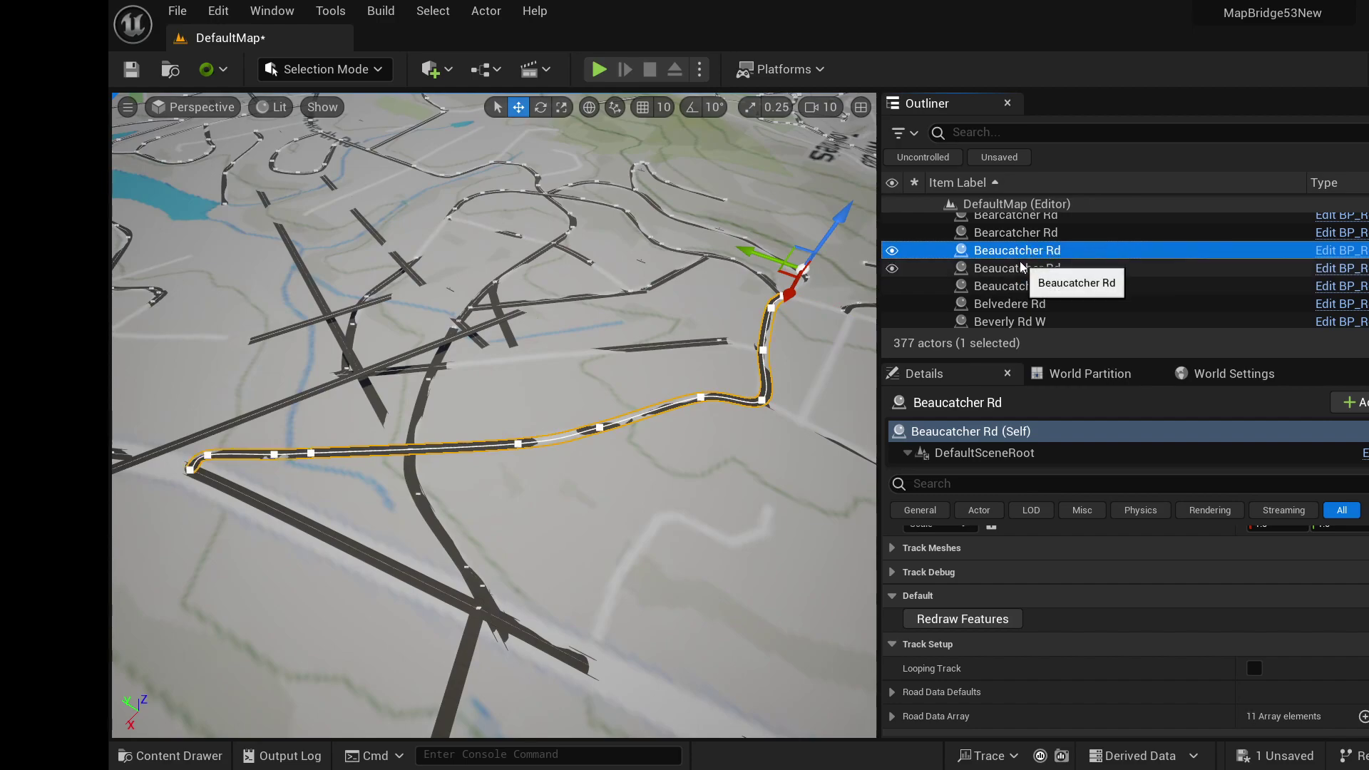
pyautogui.click(1021, 269)
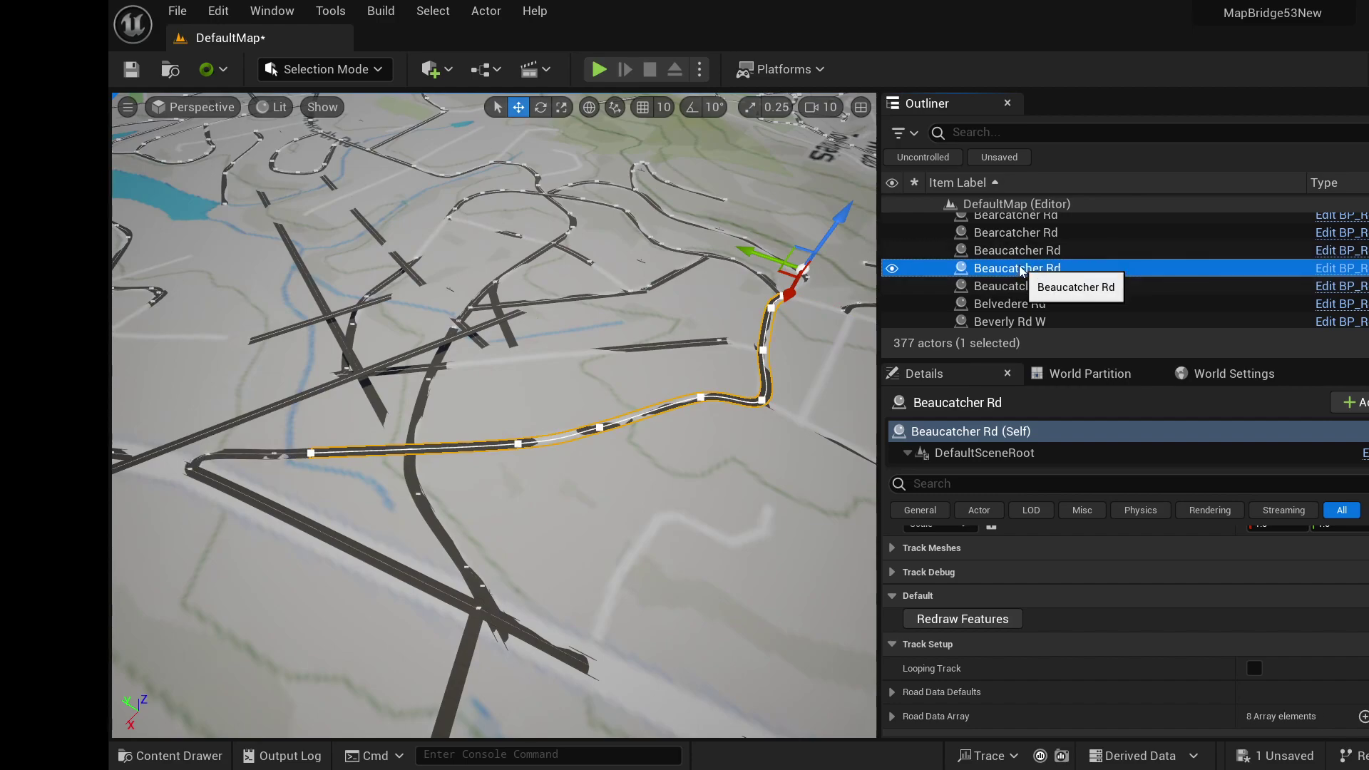
pyautogui.press('Delete')
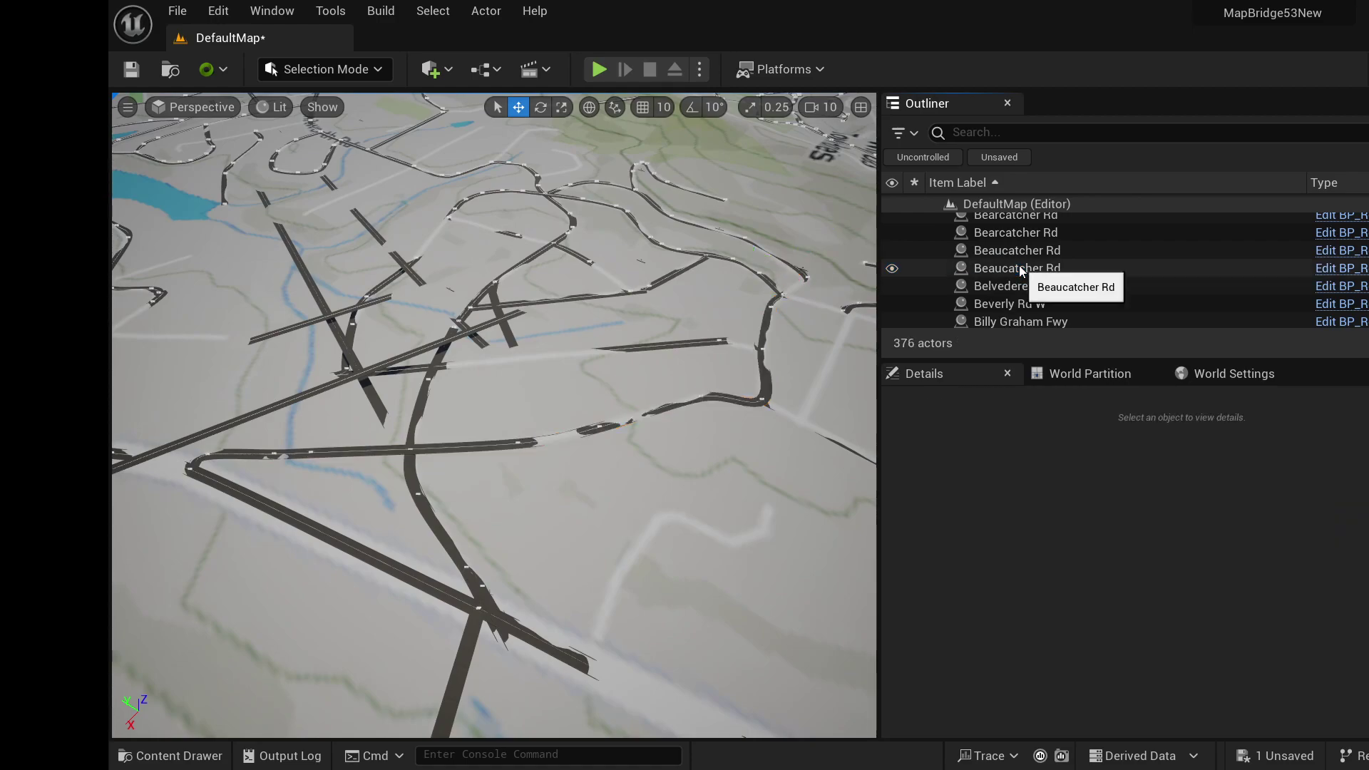
# - Test-delete the eleven-point Beaucatcher Rd road, undo it, and fly along the restored road
pyautogui.click(1019, 269)
pyautogui.click(1020, 280)
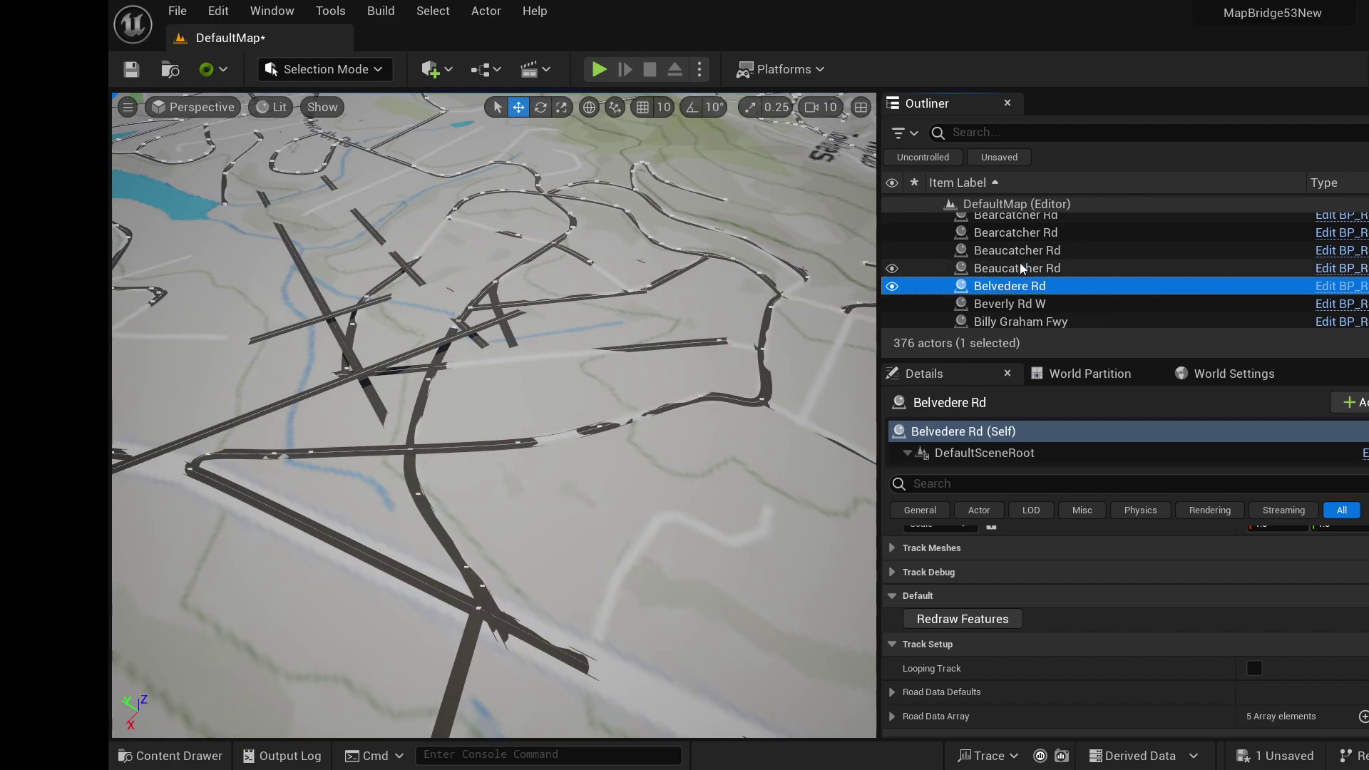
pyautogui.click(1020, 258)
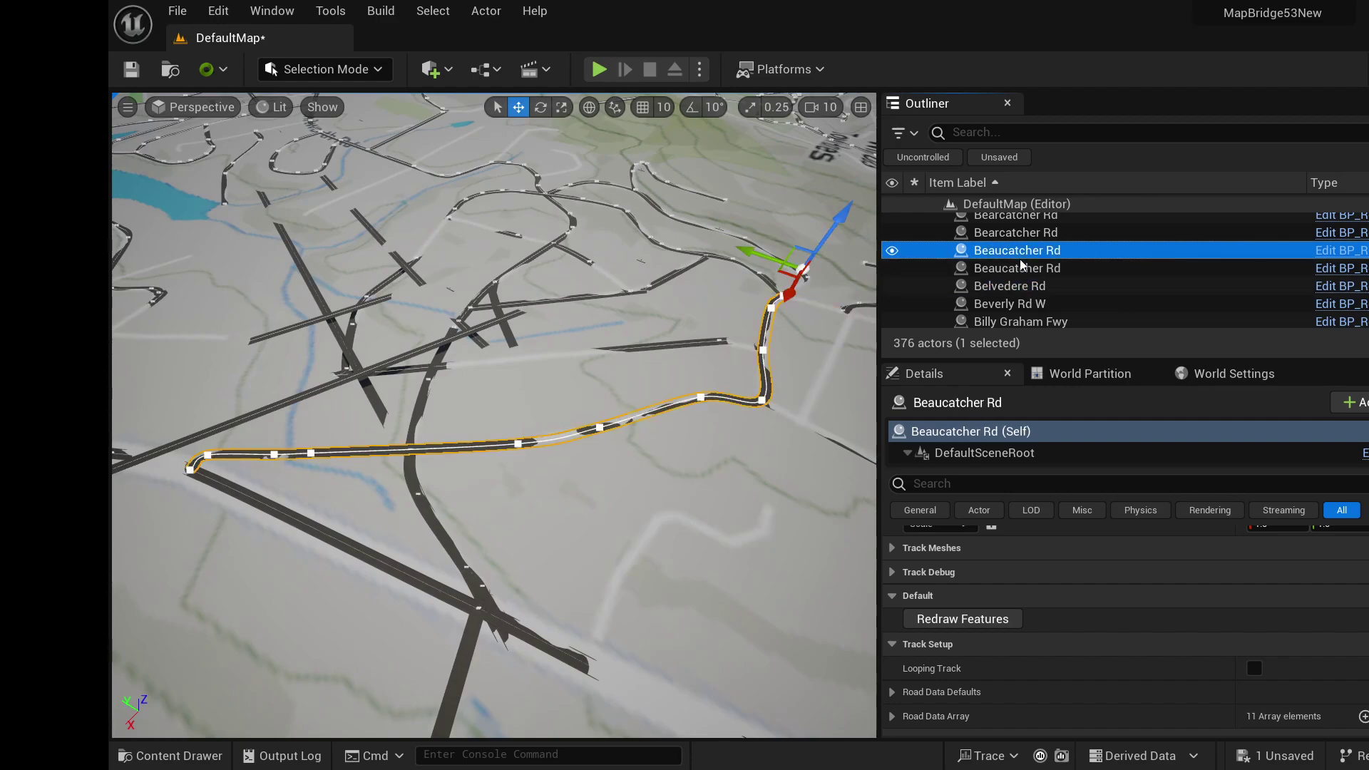
pyautogui.press('Delete')
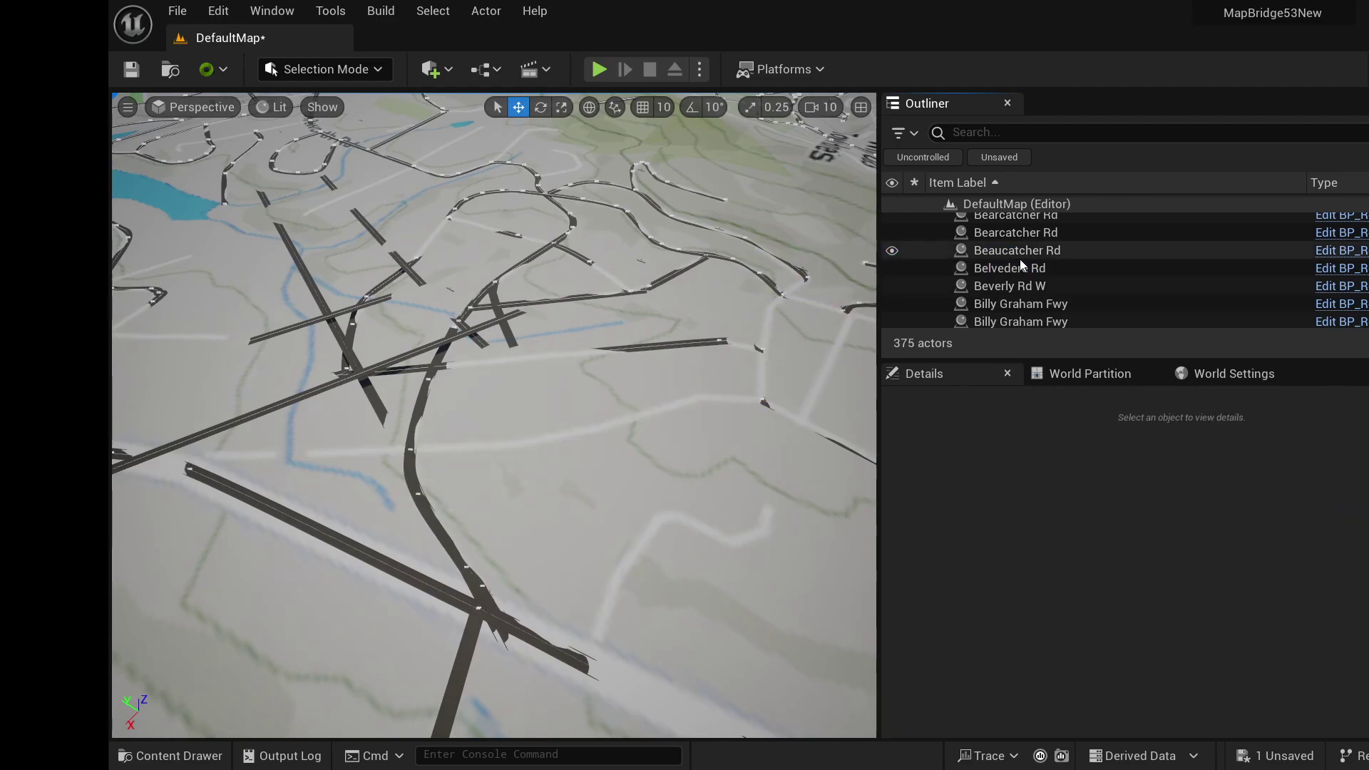
pyautogui.hotkey('ctrl', 'z')
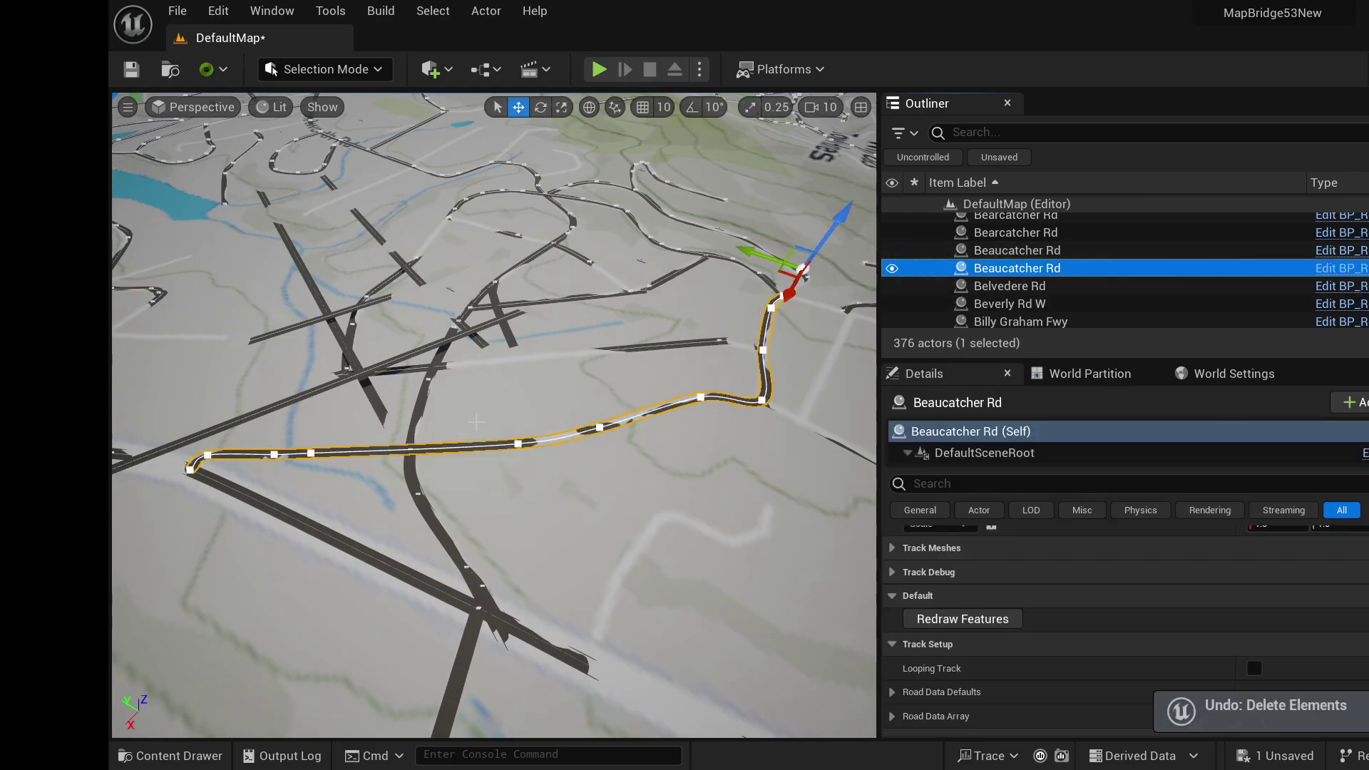
pyautogui.press('f')
pyautogui.moveTo(495, 416); pyautogui.dragTo(446, 392, button='right')
pyautogui.press('w')
pyautogui.scroll(-5, 494, 415)
pyautogui.scroll(5, 494, 416)
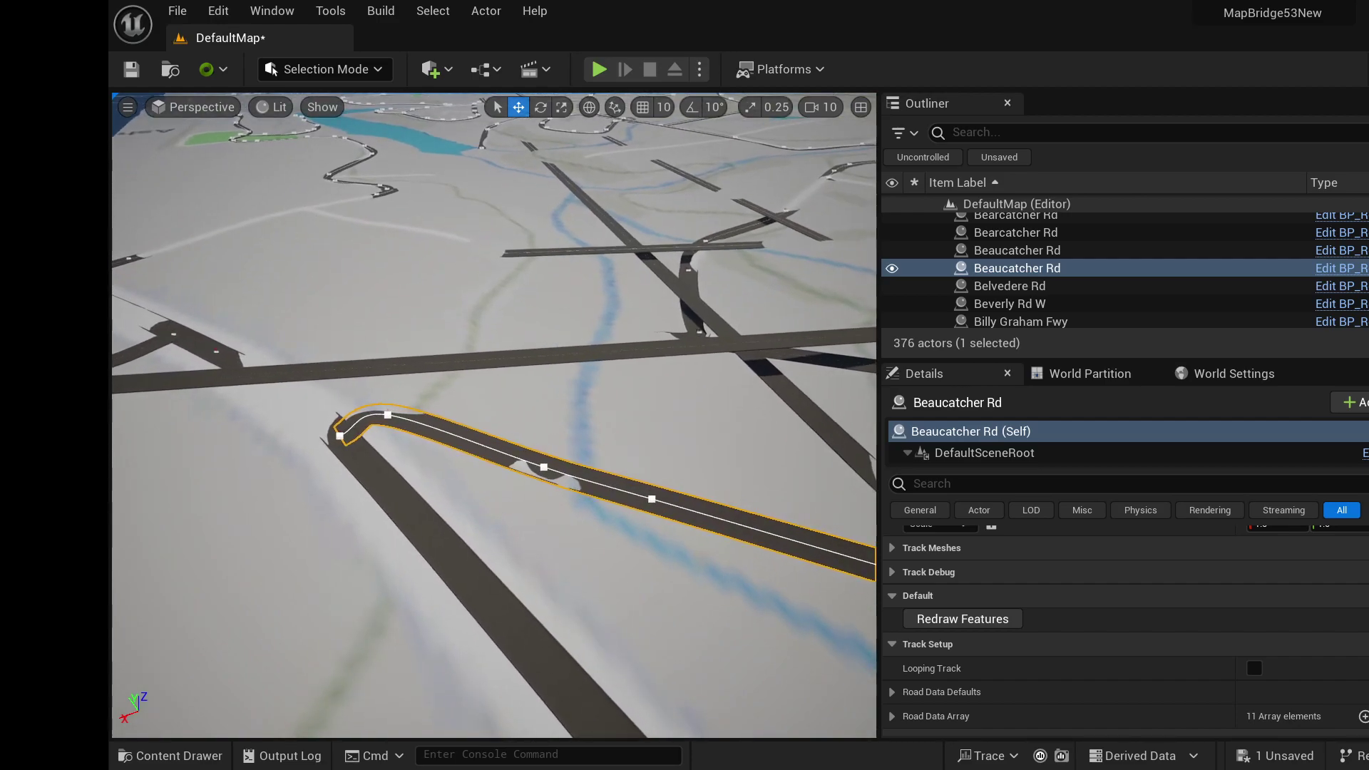
pyautogui.scroll(-5, 494, 415)
pyautogui.moveTo(494, 415); pyautogui.dragTo(663, 349, button='right')
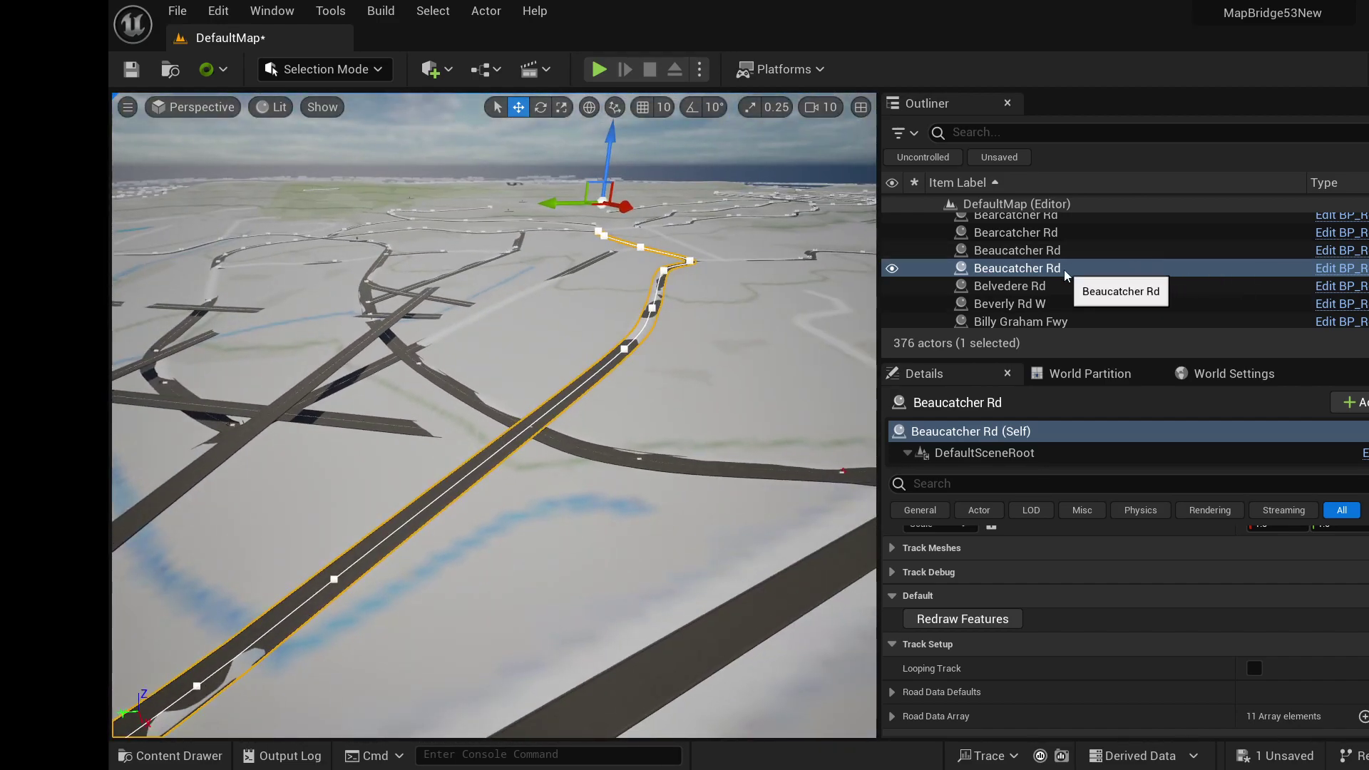
# - Test-delete another Beaucatcher Rd entry and restore it with Ctrl+Z
pyautogui.click(1022, 266)
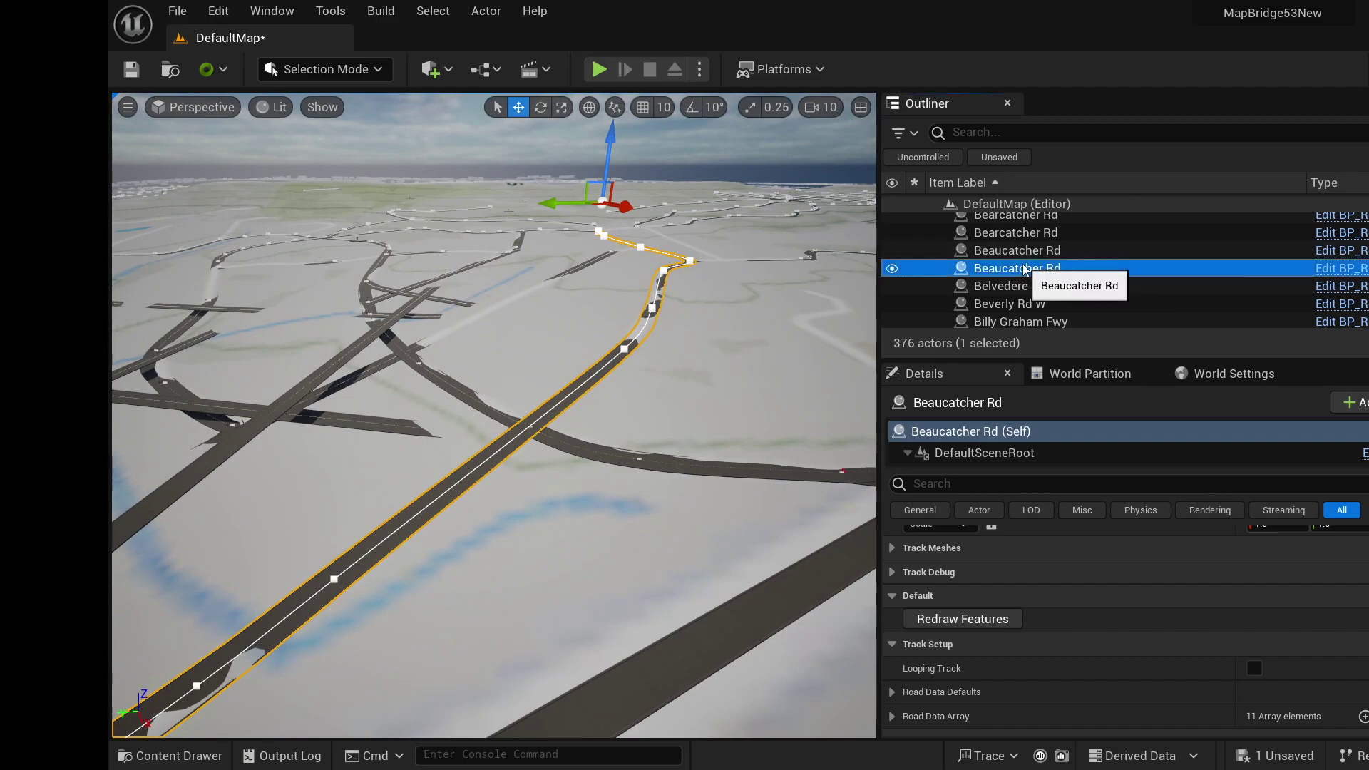
pyautogui.press('Delete')
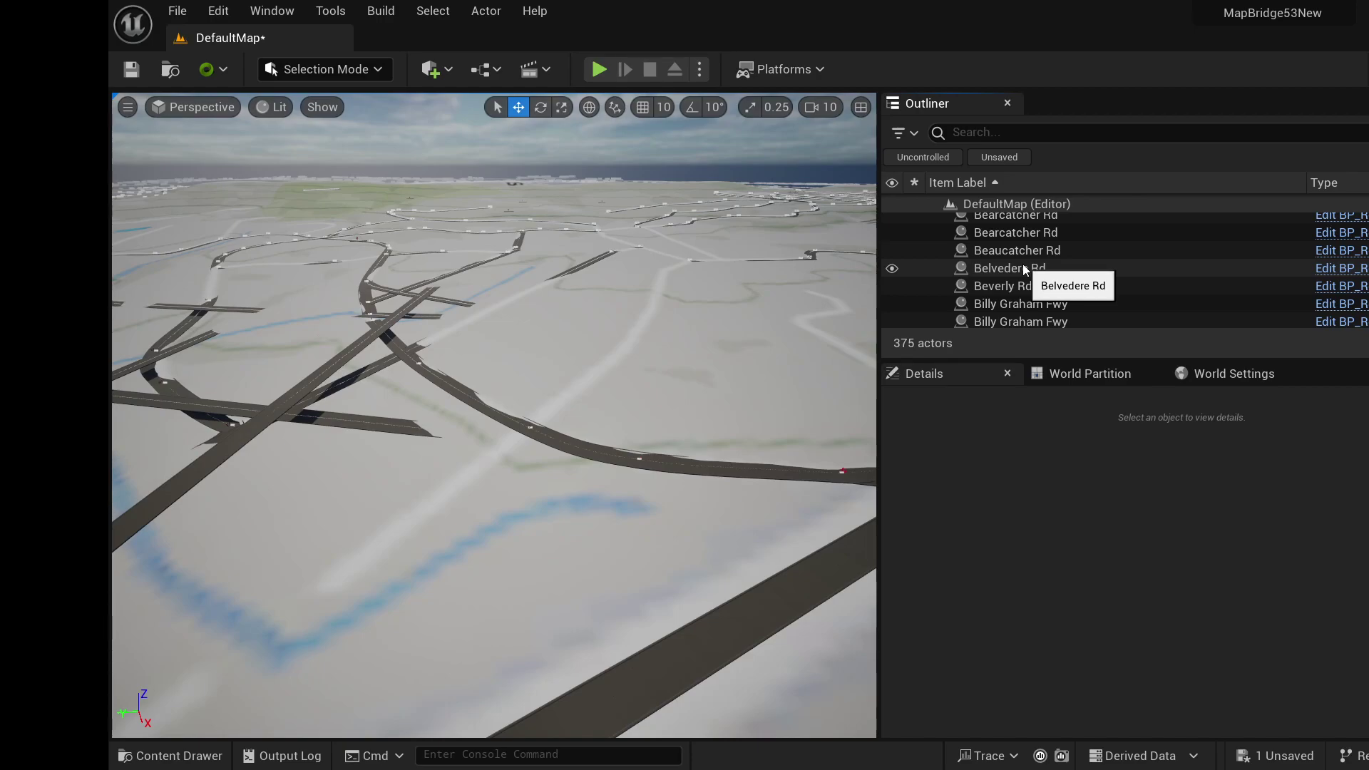
pyautogui.hotkey('ctrl', 'z')
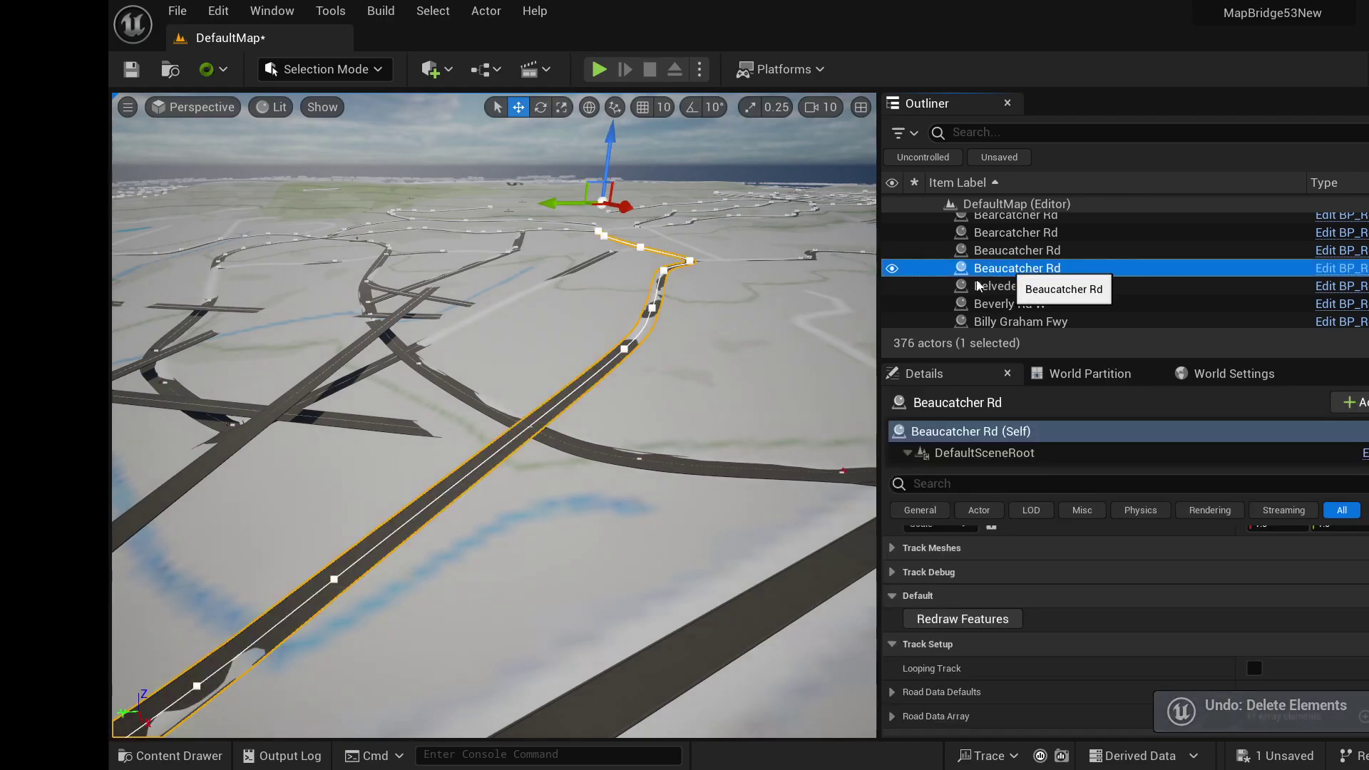
pyautogui.moveTo(727, 342); pyautogui.dragTo(783, 303, button='right')
pyautogui.press('w')
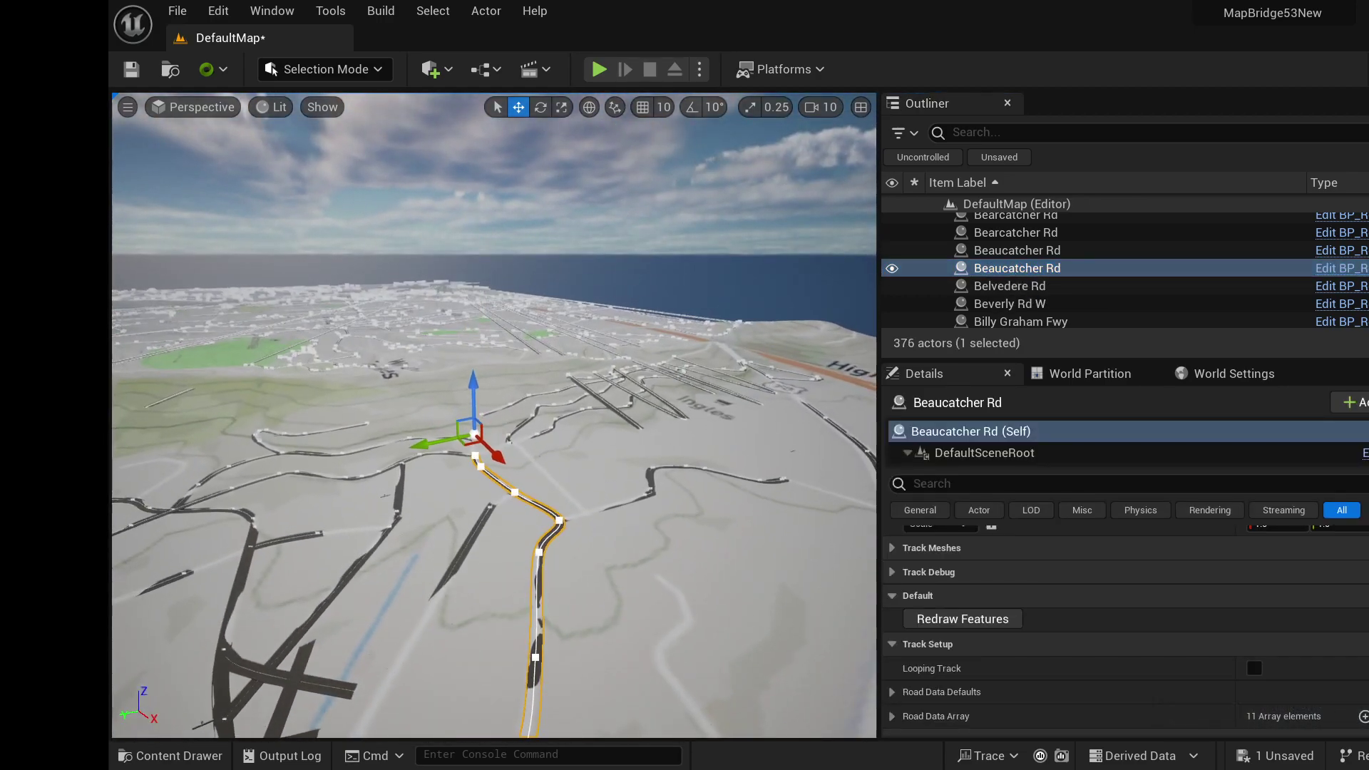
# - Frame the nineteen-point Beaucatcher Rd road, test-delete it, and undo the deletion
pyautogui.click(1005, 250)
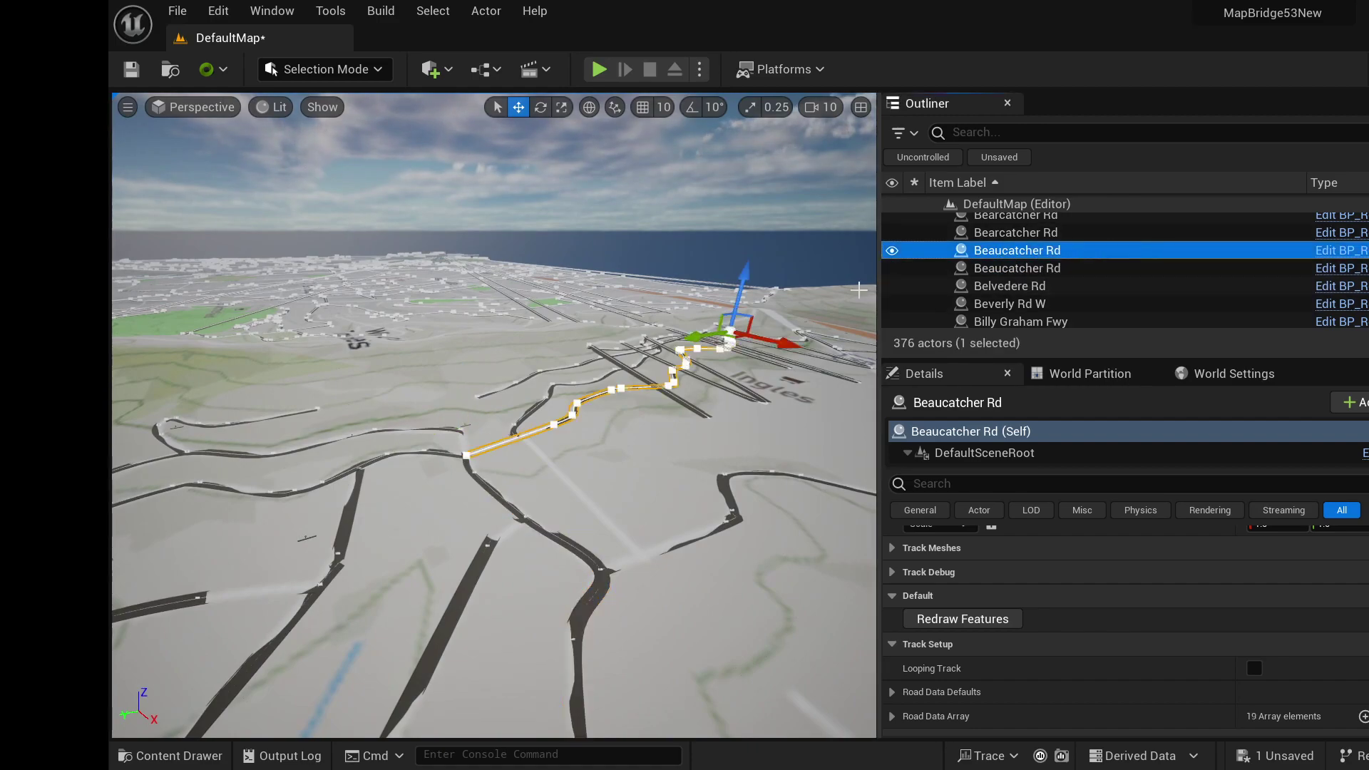
pyautogui.press('w')
pyautogui.moveTo(599, 387); pyautogui.dragTo(552, 414, button='right')
pyautogui.press('f')
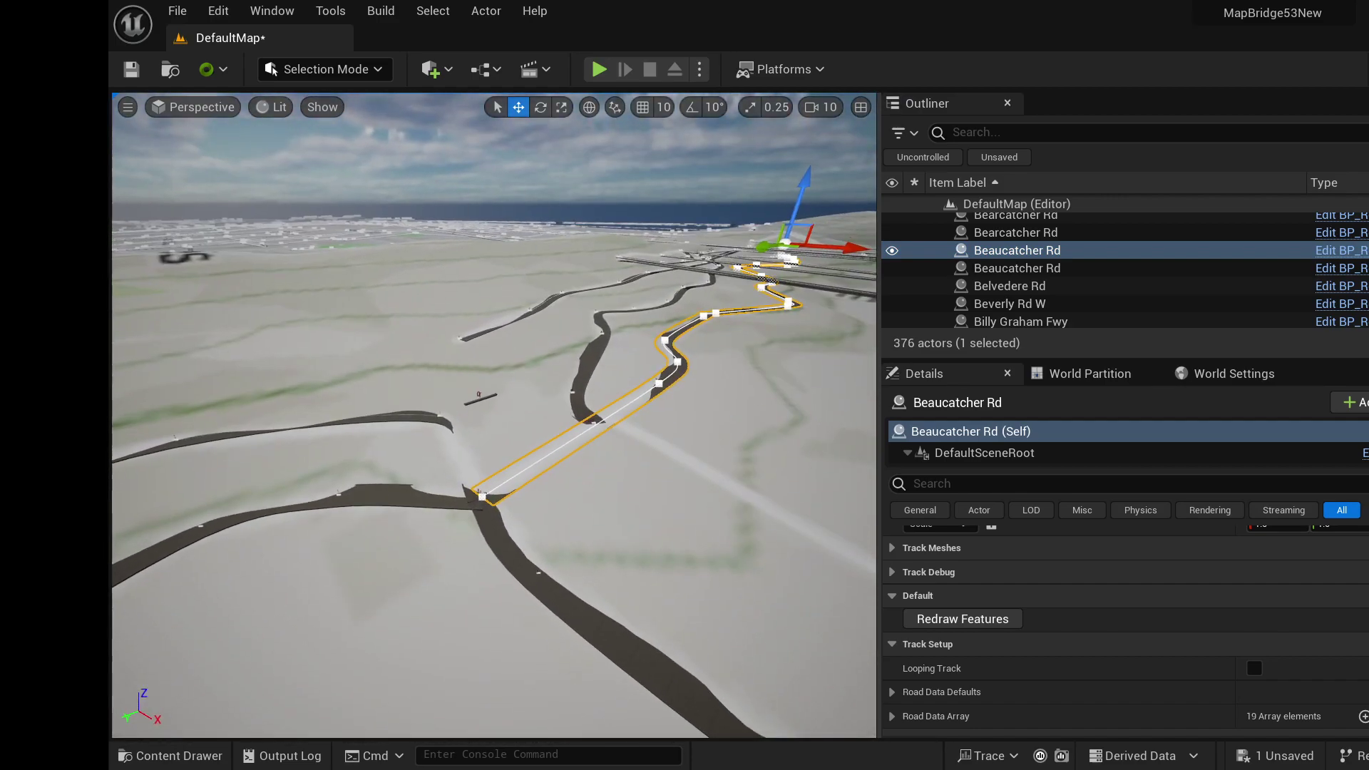
pyautogui.press('Delete')
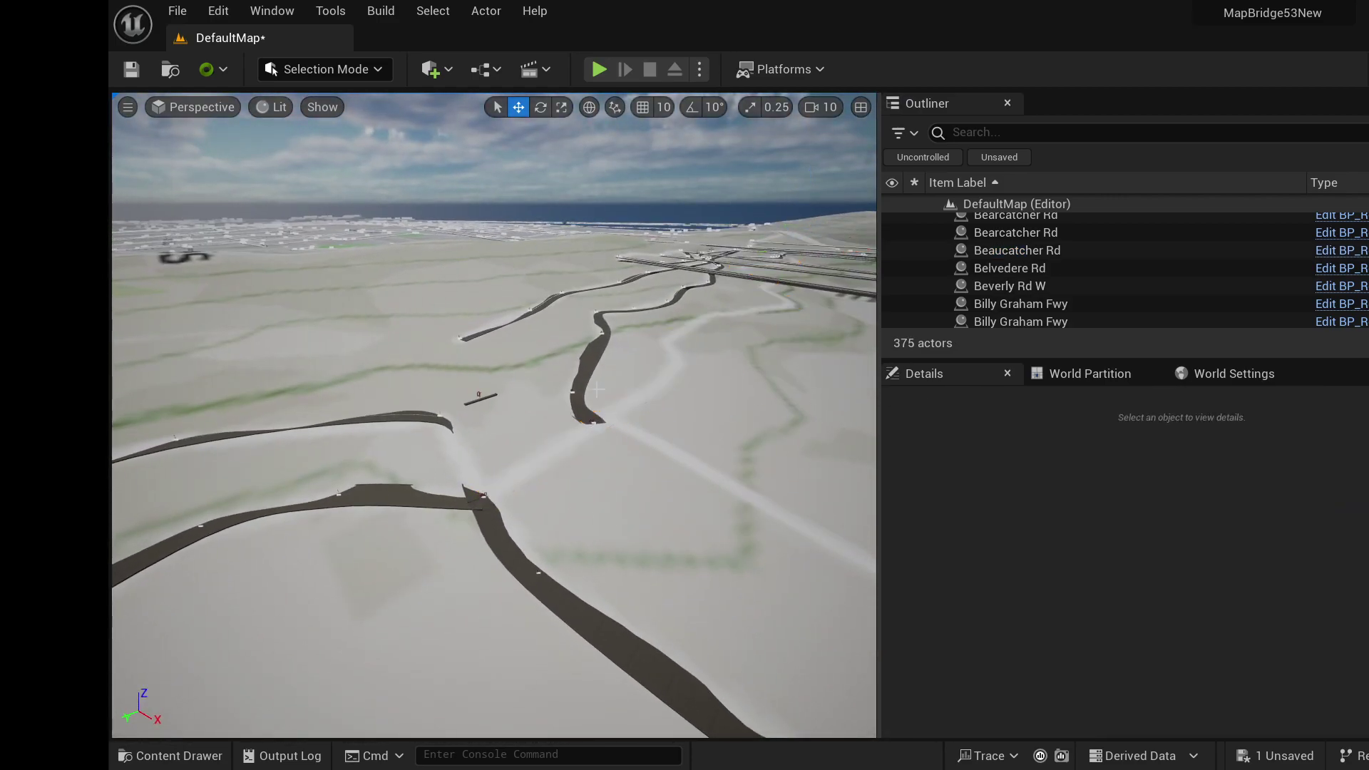
pyautogui.hotkey('ctrl', 'z')
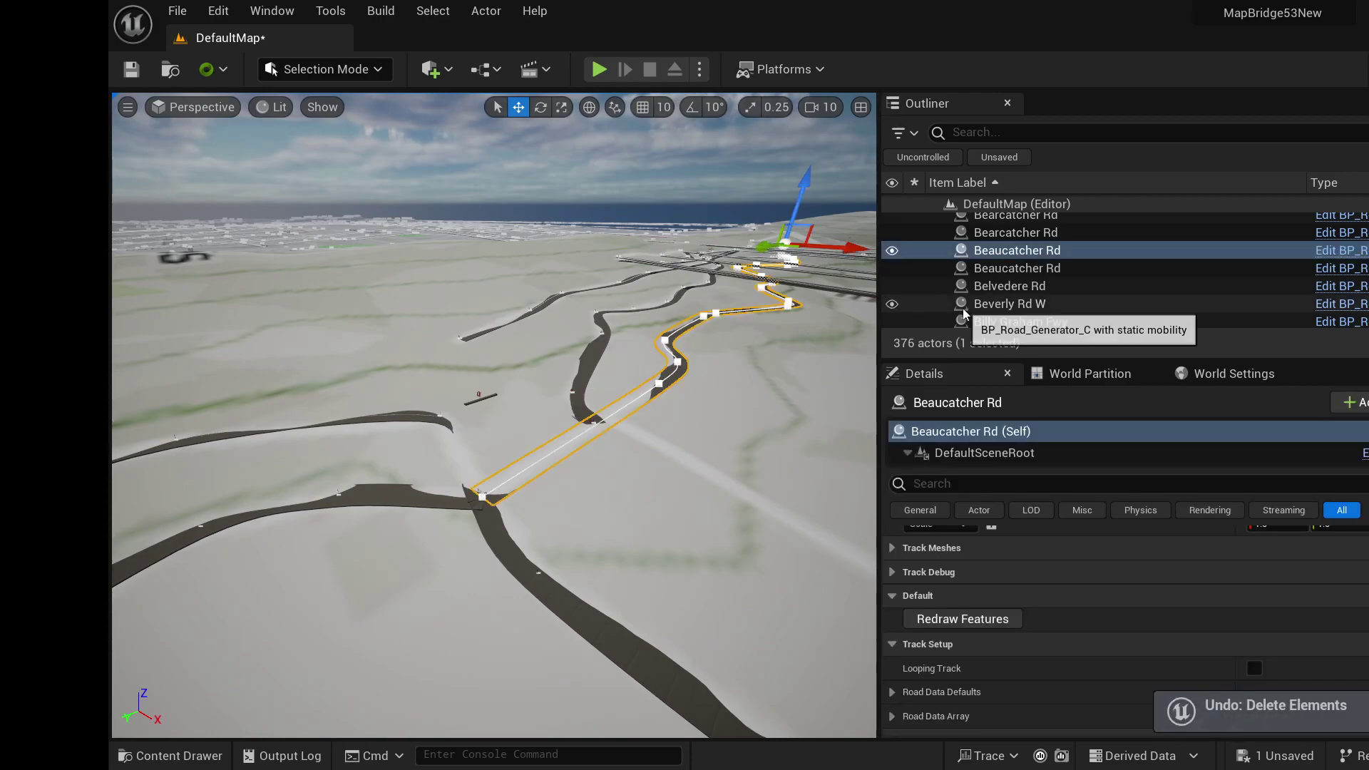
pyautogui.click(1015, 232)
pyautogui.moveTo(837, 296); pyautogui.dragTo(806, 388, button='right')
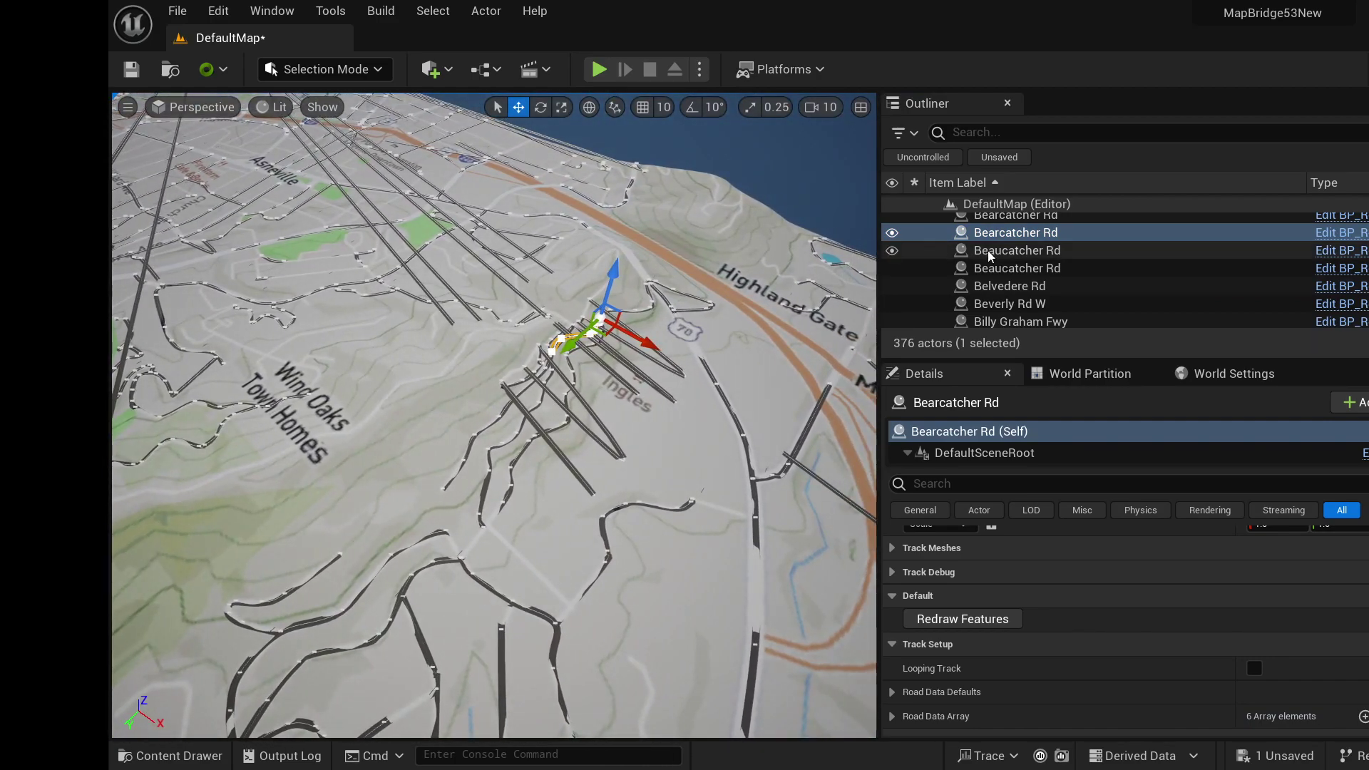
# - Focus on the six-point Bearcatcher Rd road near Ingles and delete it
pyautogui.click(1004, 265)
pyautogui.click(1007, 250)
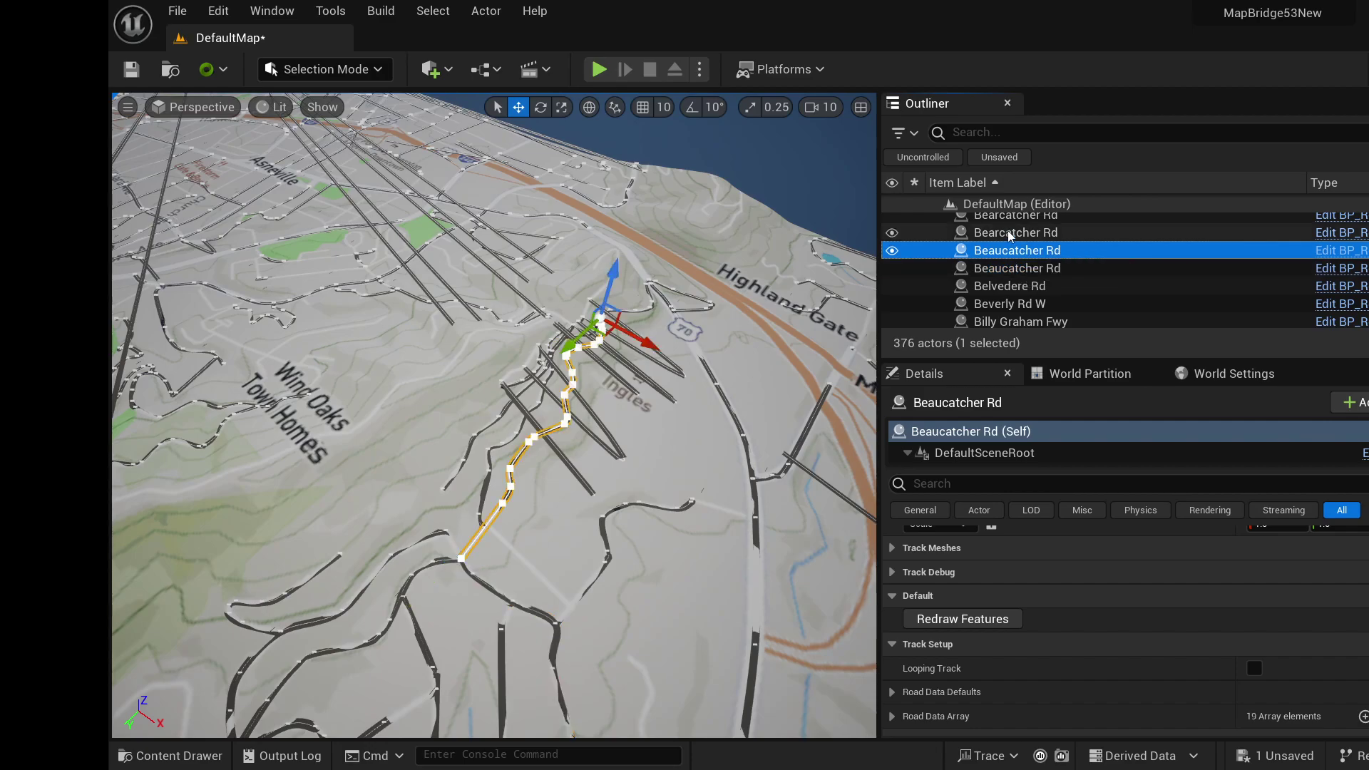
pyautogui.click(1009, 233)
pyautogui.press('f')
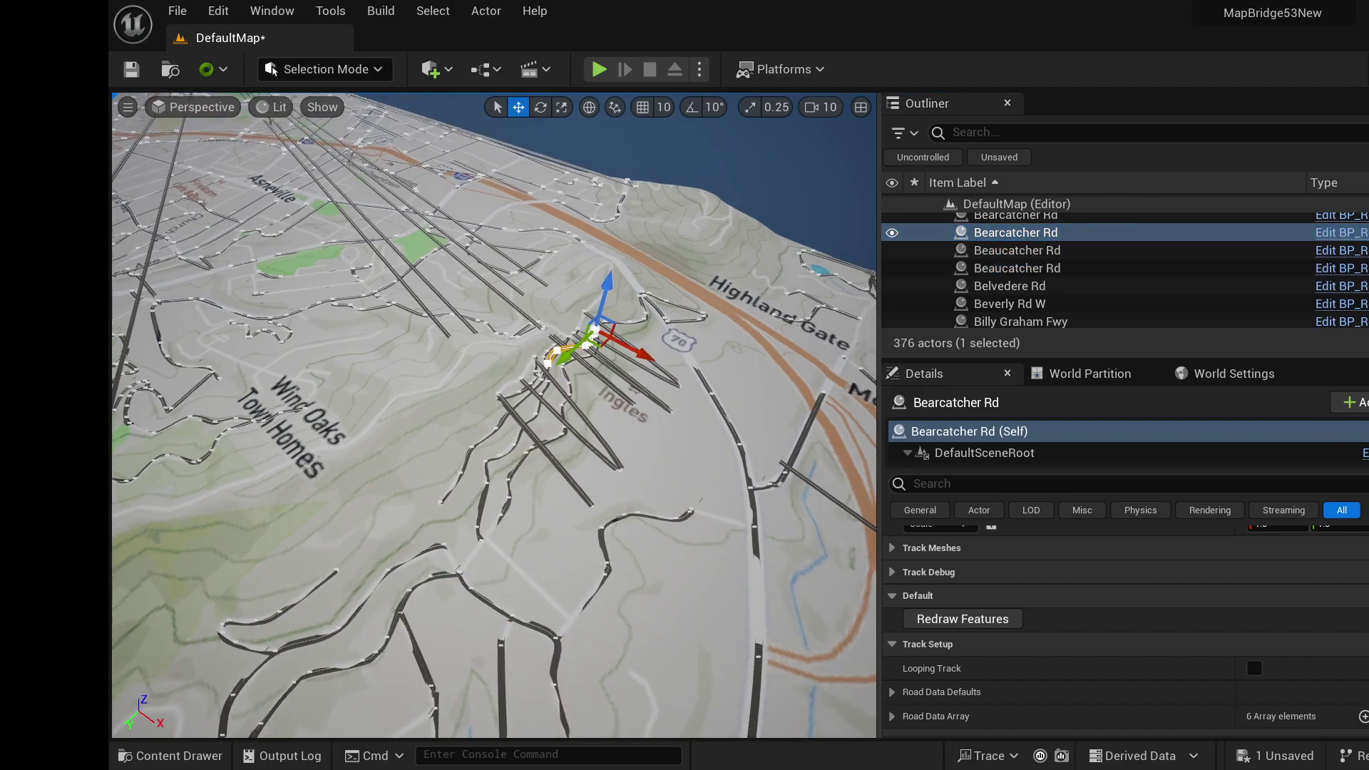
pyautogui.press('w')
pyautogui.moveTo(495, 415); pyautogui.dragTo(449, 389, button='right')
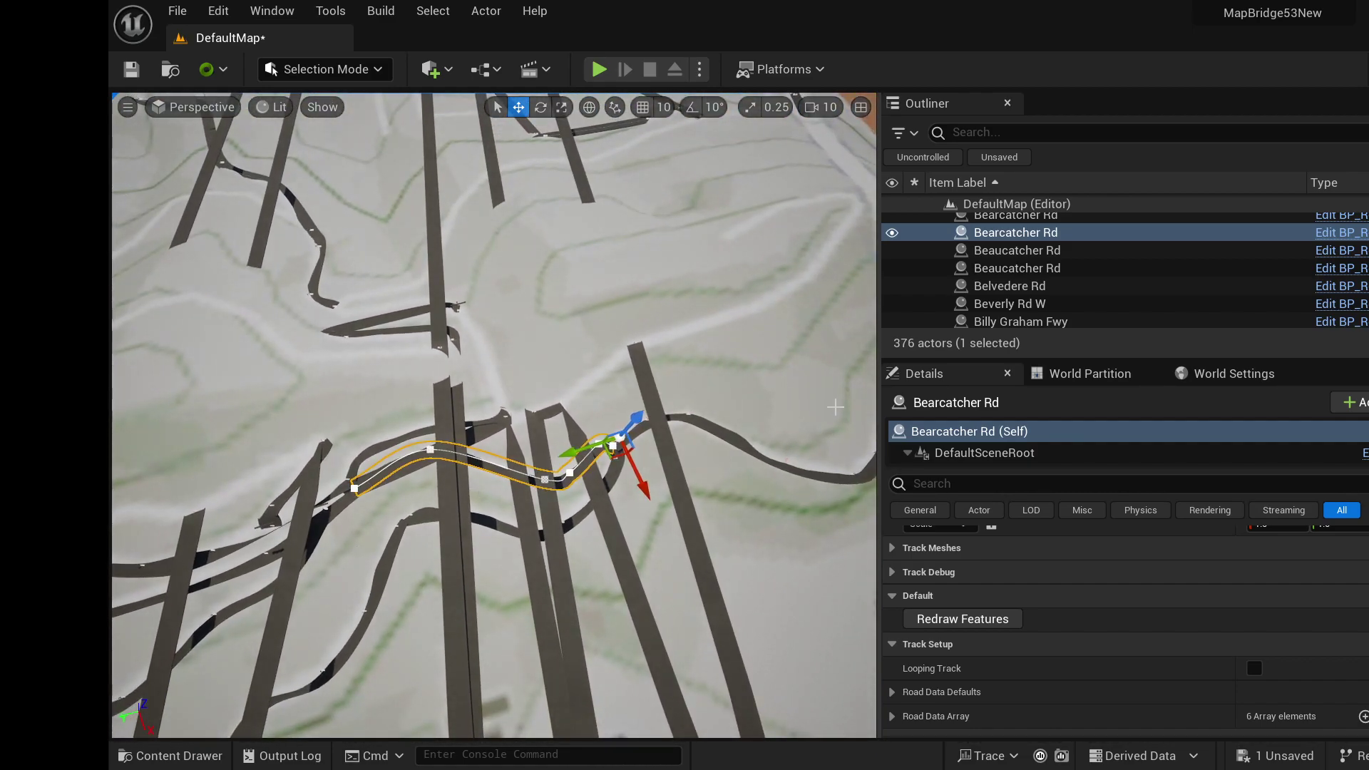
pyautogui.press('Delete')
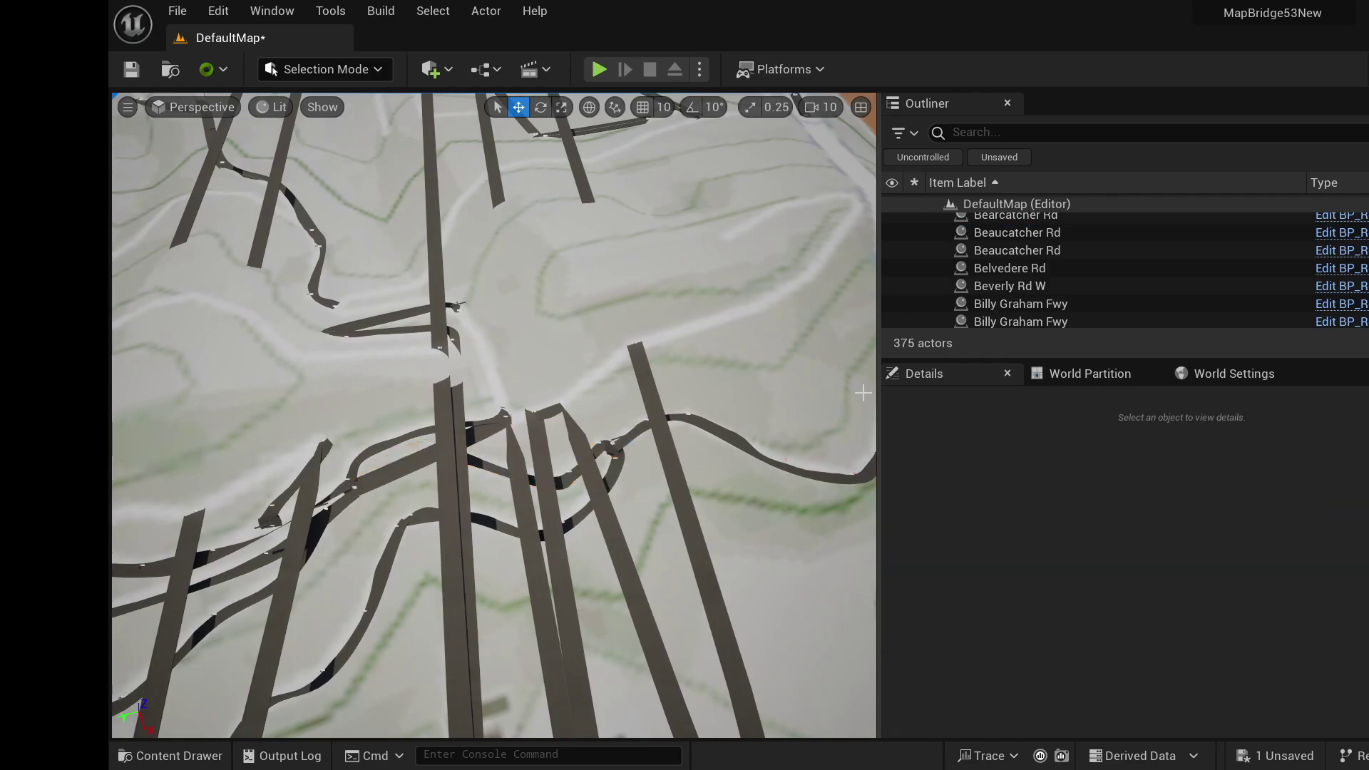
# - Fly the camera up toward the horizon and back over the Asheville streets
pyautogui.moveTo(755, 357); pyautogui.dragTo(571, 393, button='right')
pyautogui.press('w')
pyautogui.scroll(-8, 646, 425)
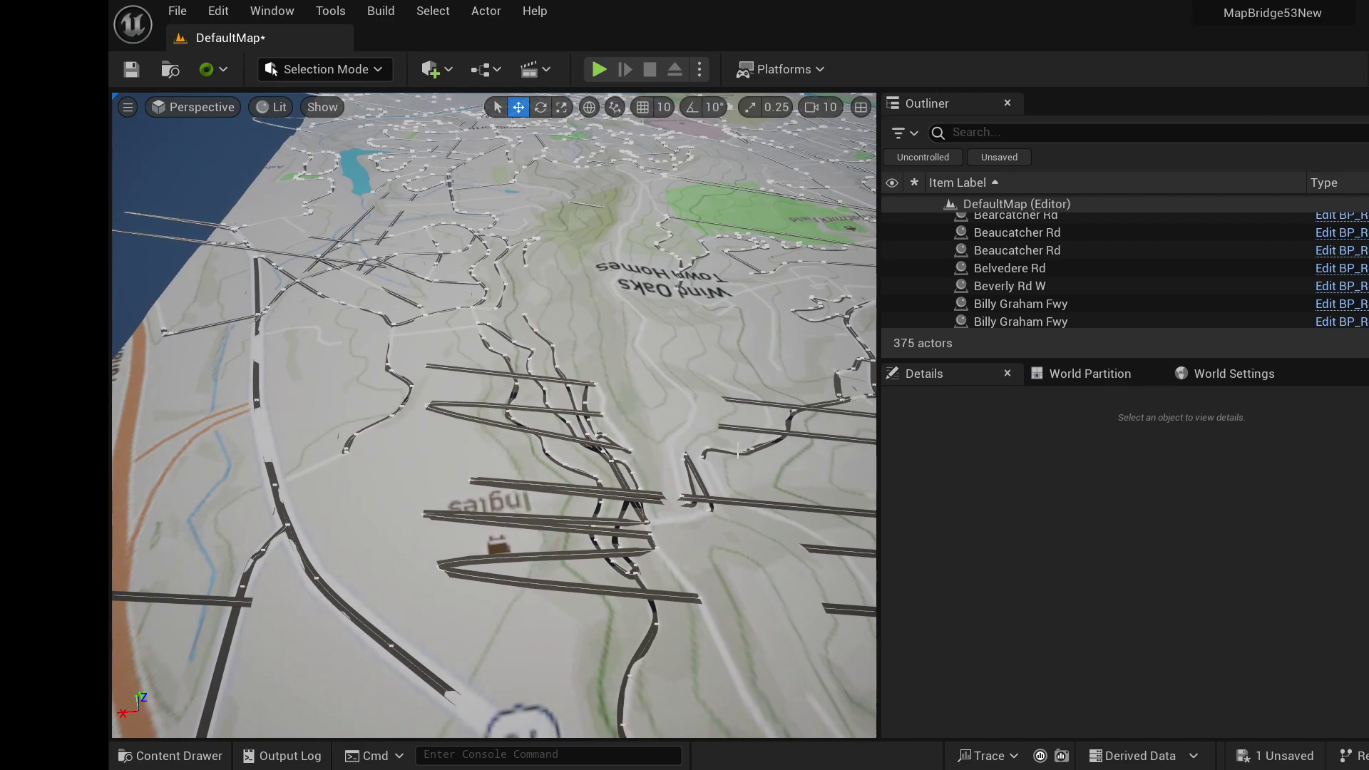
pyautogui.moveTo(620, 410); pyautogui.dragTo(709, 285, button='right')
pyautogui.press('a')
pyautogui.press('e')
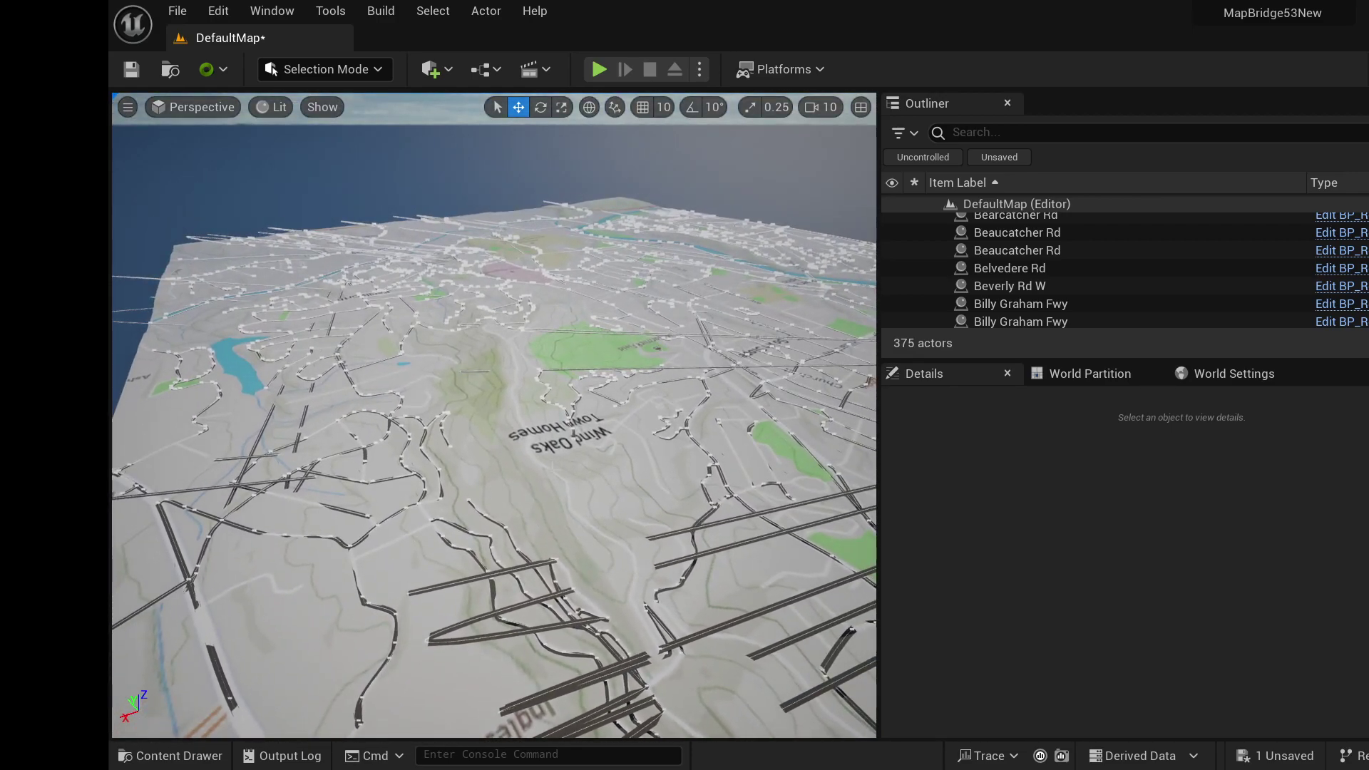
pyautogui.press('d')
pyautogui.moveTo(747, 574); pyautogui.dragTo(691, 635, button='right')
pyautogui.press('w')
pyautogui.moveTo(866, 487); pyautogui.dragTo(995, 488, button='right')
pyautogui.moveTo(745, 570); pyautogui.dragTo(713, 570, button='right')
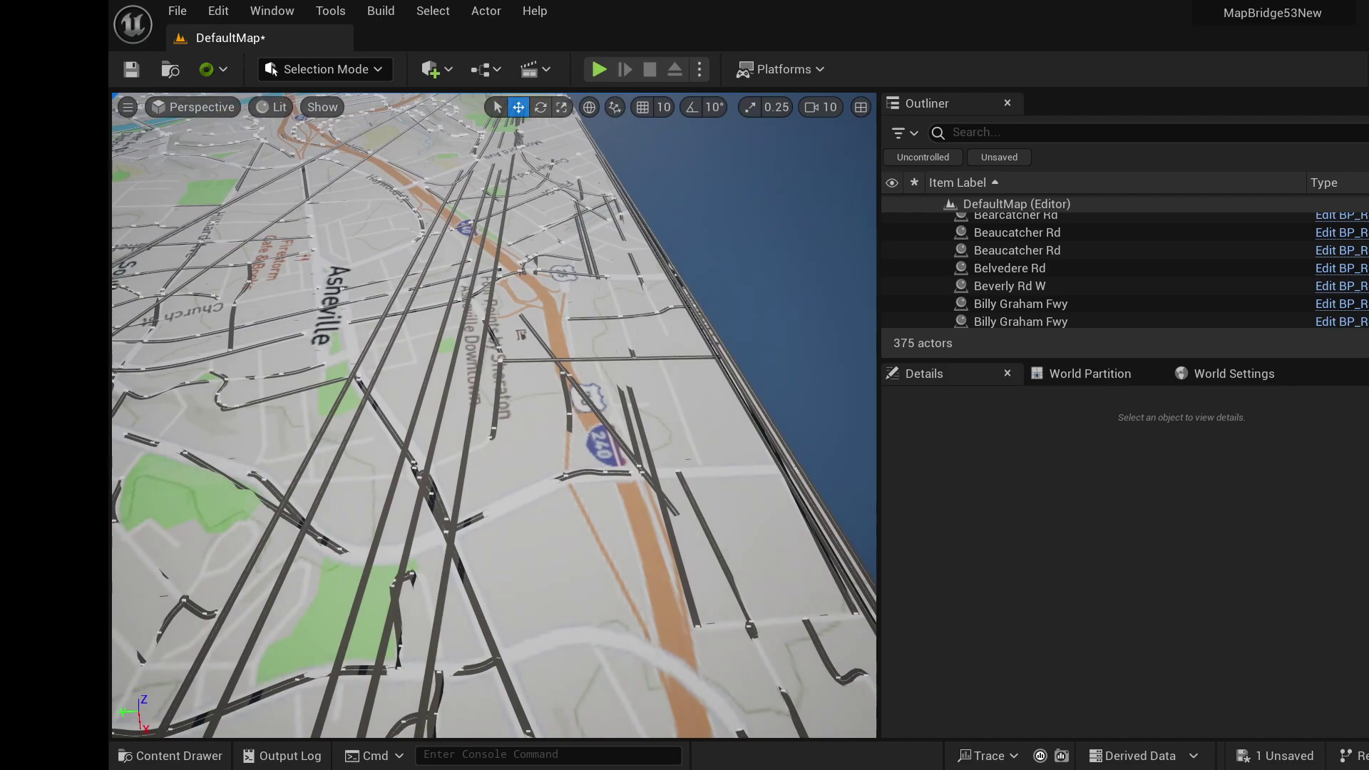
pyautogui.click(593, 472)
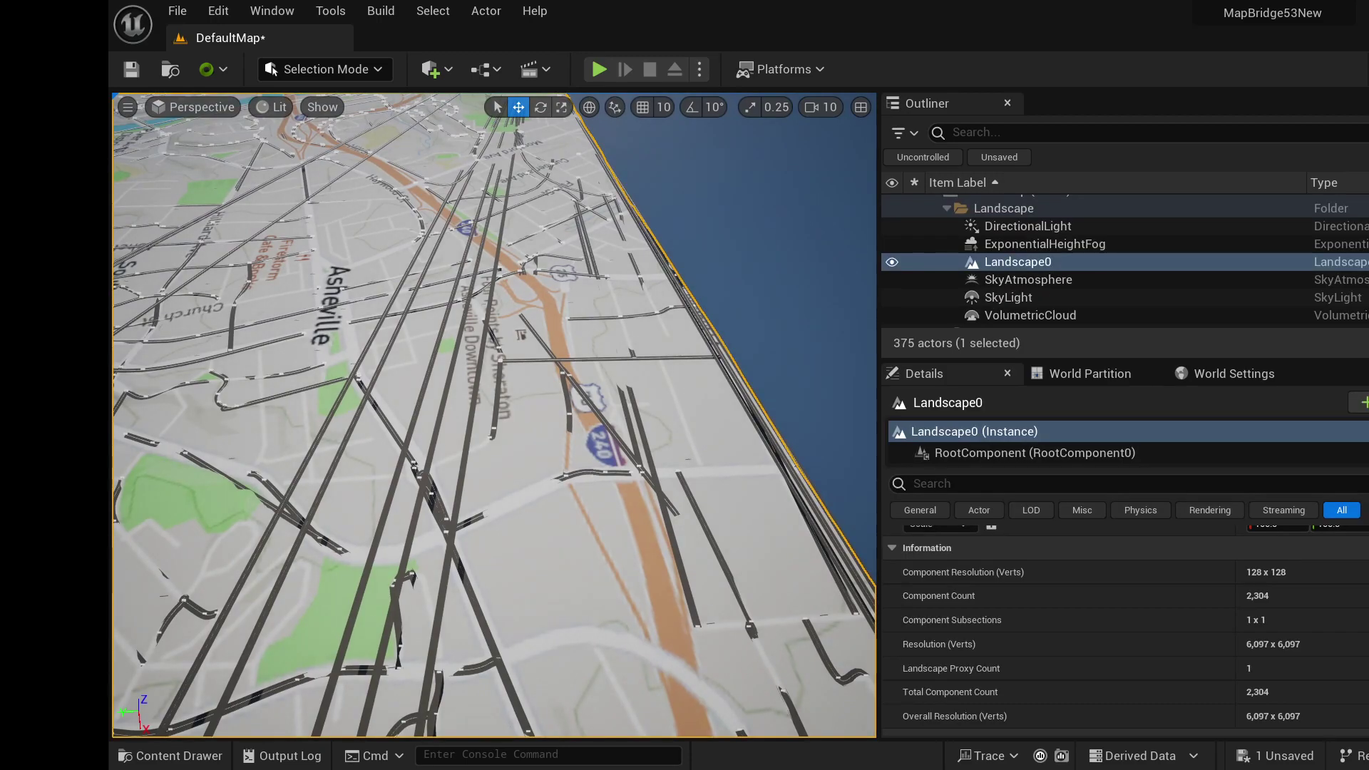
pyautogui.click(594, 473)
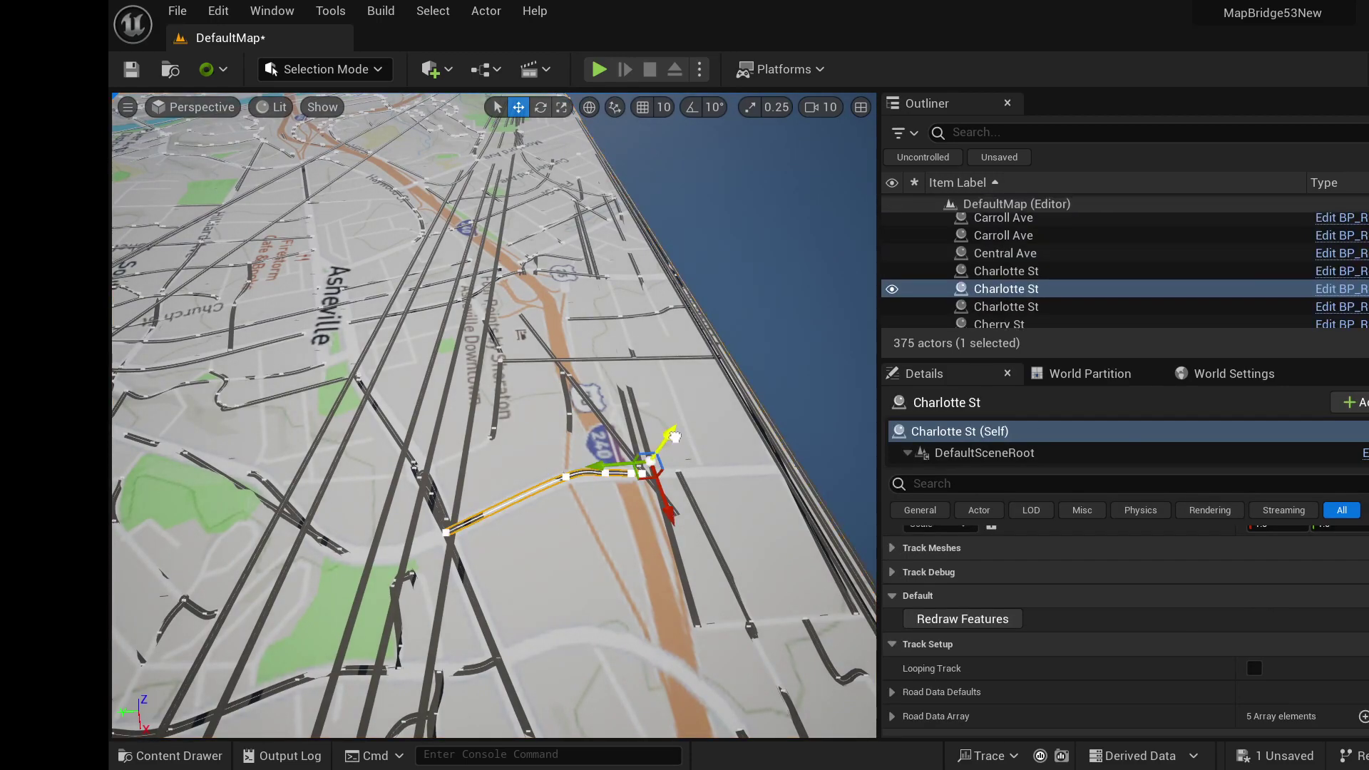
pyautogui.moveTo(674, 437); pyautogui.dragTo(671, 429)
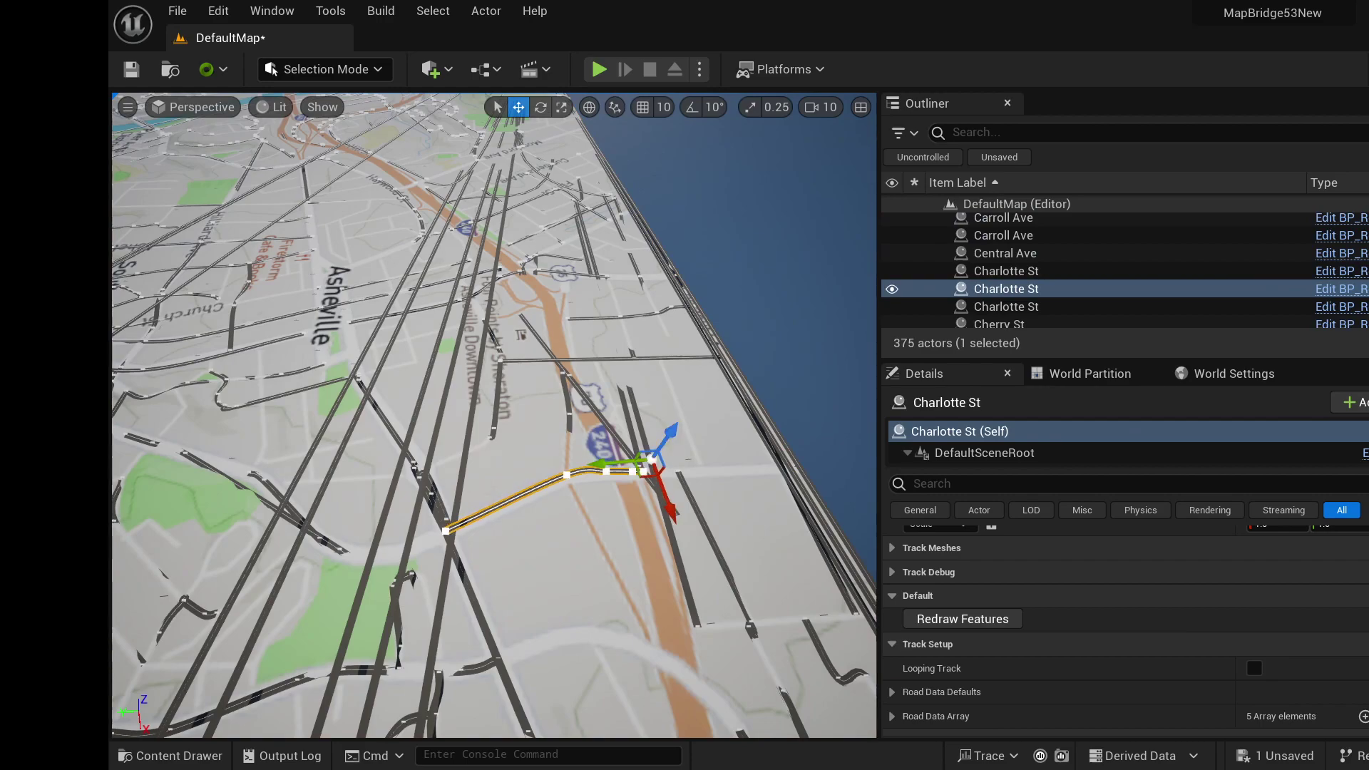
pyautogui.moveTo(670, 431); pyautogui.dragTo(586, 402, button='right')
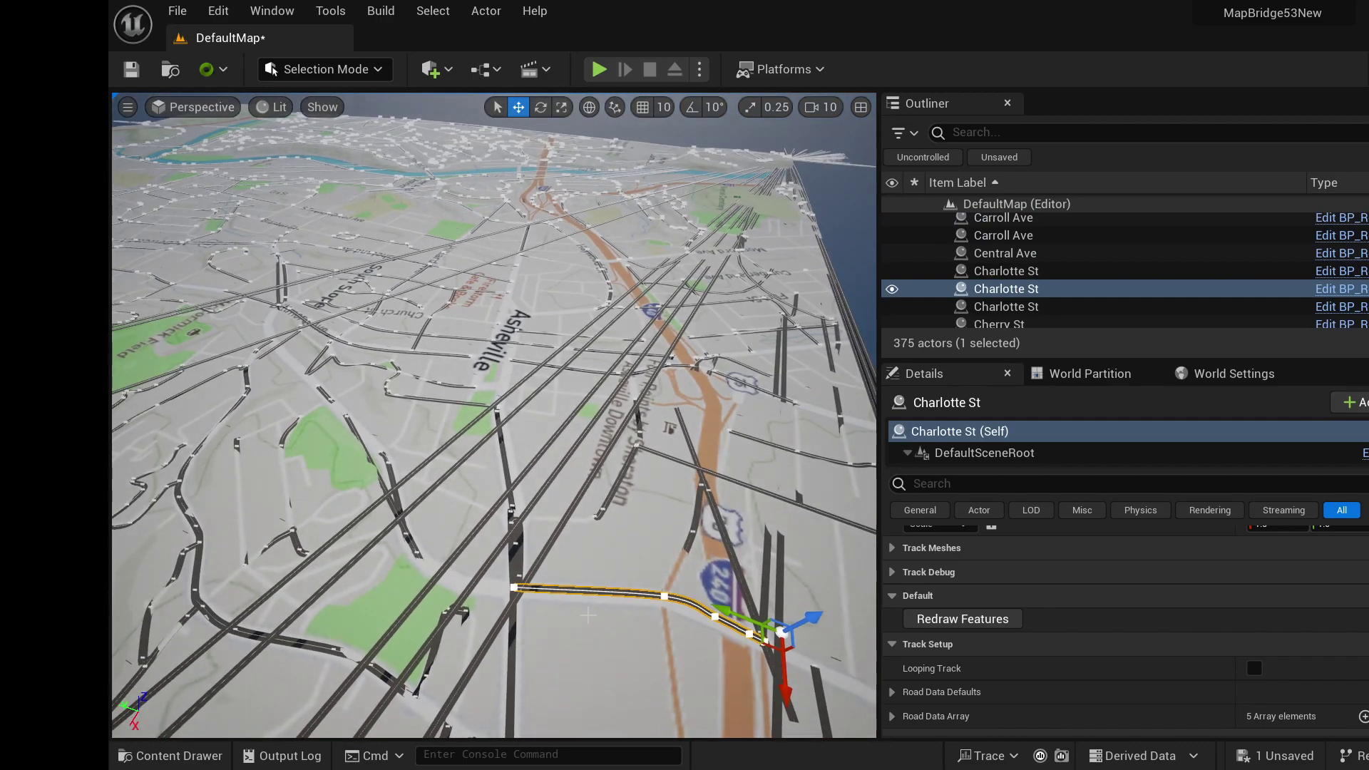
pyautogui.click(664, 595)
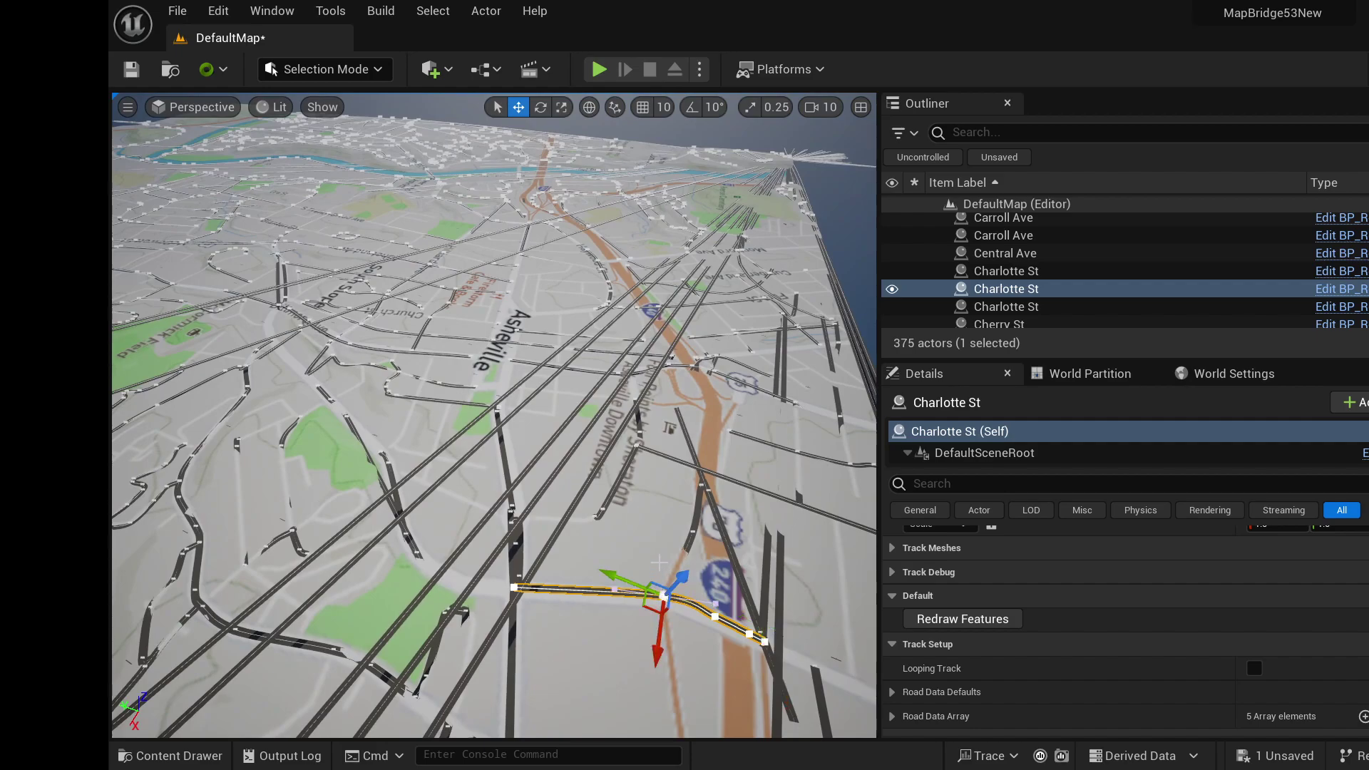
pyautogui.moveTo(586, 531); pyautogui.dragTo(462, 531, button='right')
pyautogui.press('w')
pyautogui.press('e')
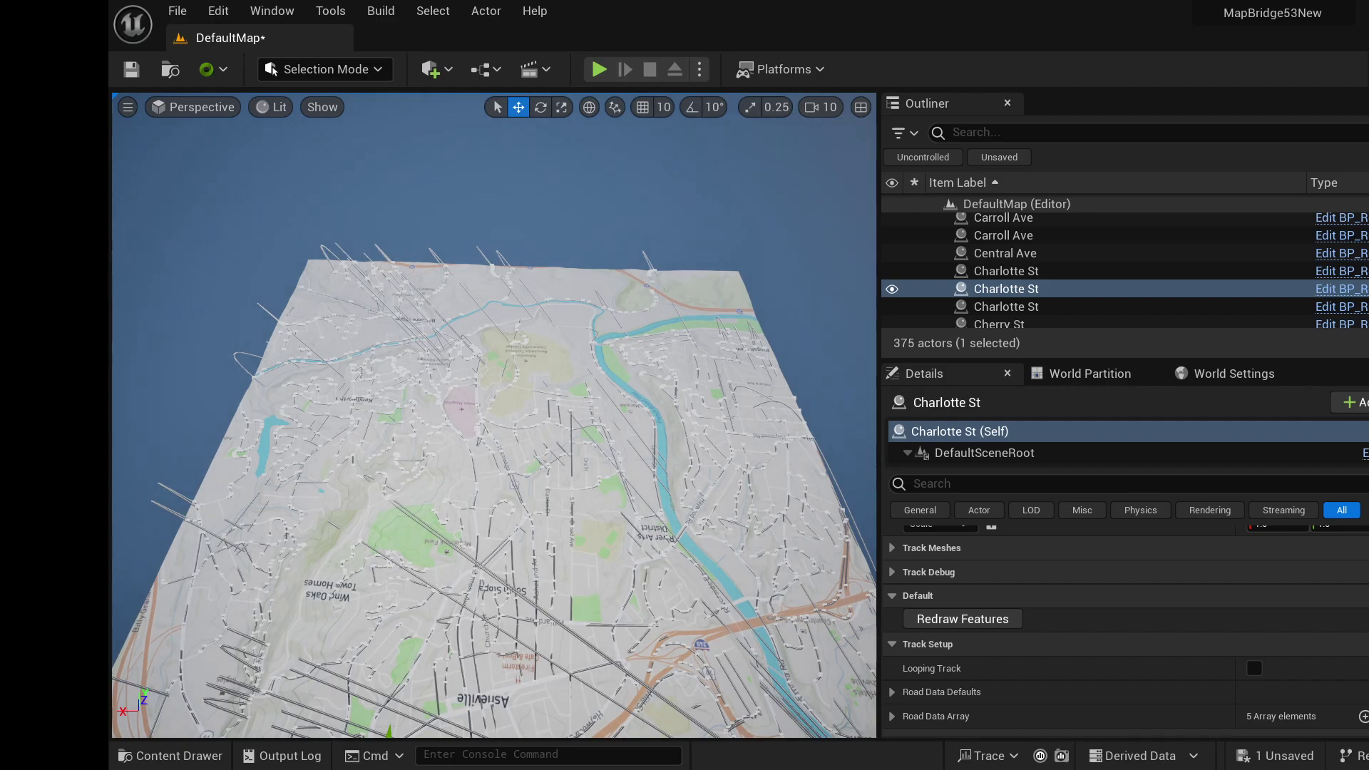
pyautogui.press('w')
pyautogui.moveTo(462, 530); pyautogui.dragTo(447, 596, button='right')
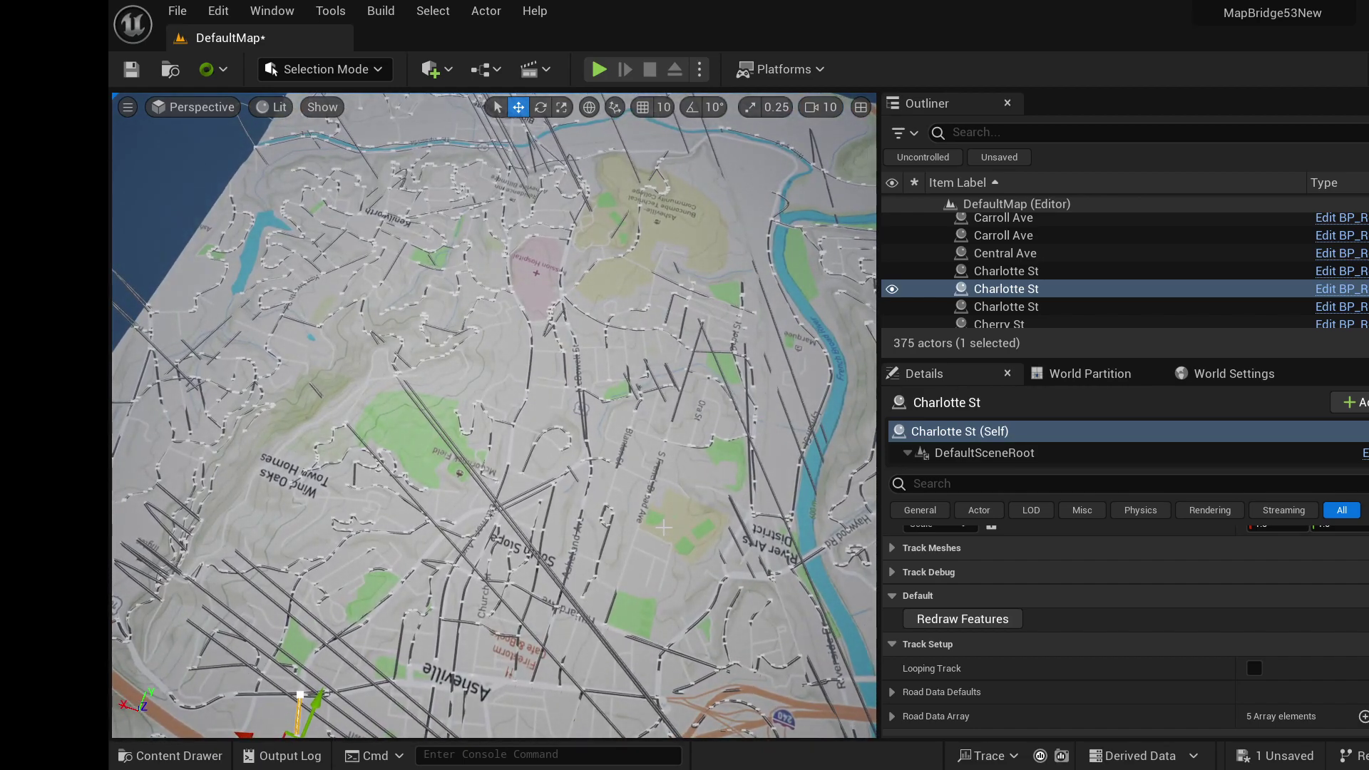
pyautogui.moveTo(650, 530); pyautogui.dragTo(650, 530, button='right')
pyautogui.moveTo(499, 485); pyautogui.dragTo(633, 431, button='right')
pyautogui.press('s')
pyautogui.moveTo(695, 573); pyautogui.dragTo(695, 573, button='right')
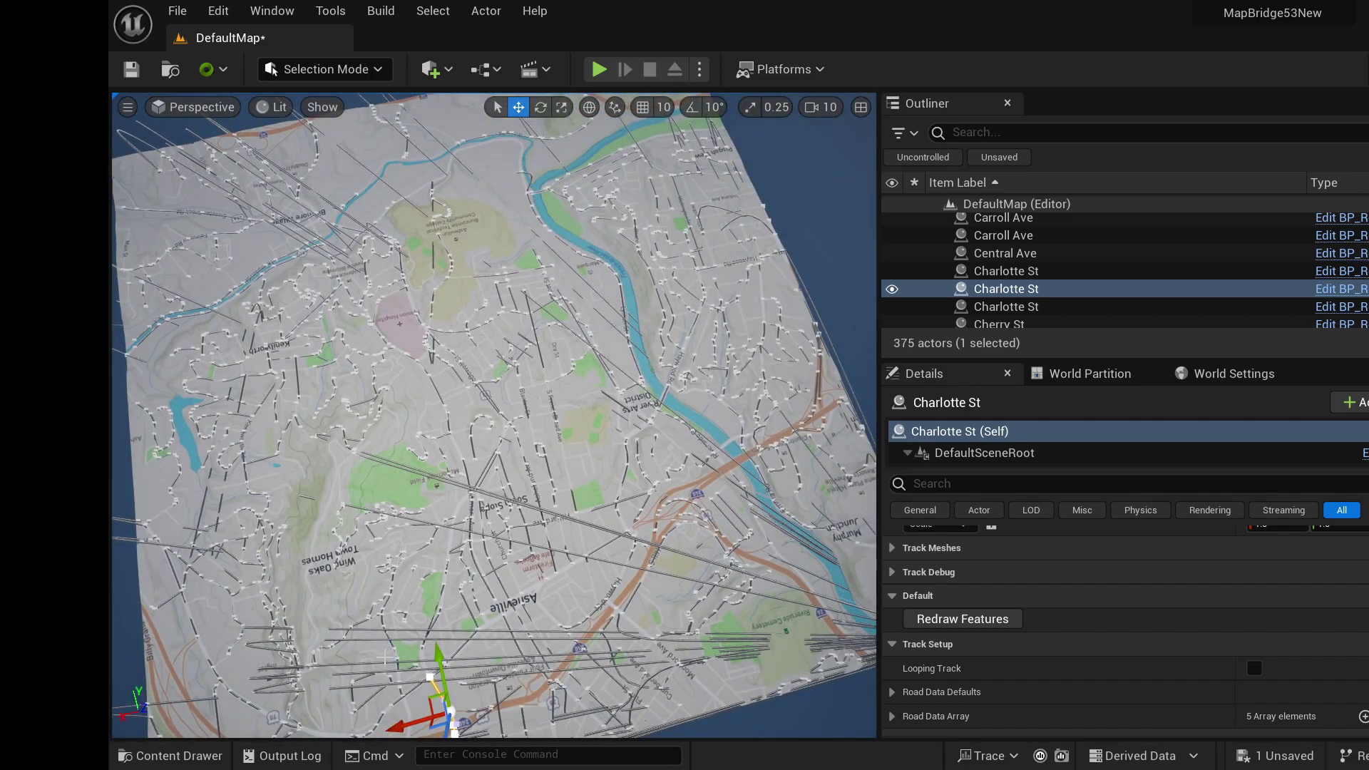
pyautogui.moveTo(633, 431); pyautogui.dragTo(633, 431, button='right')
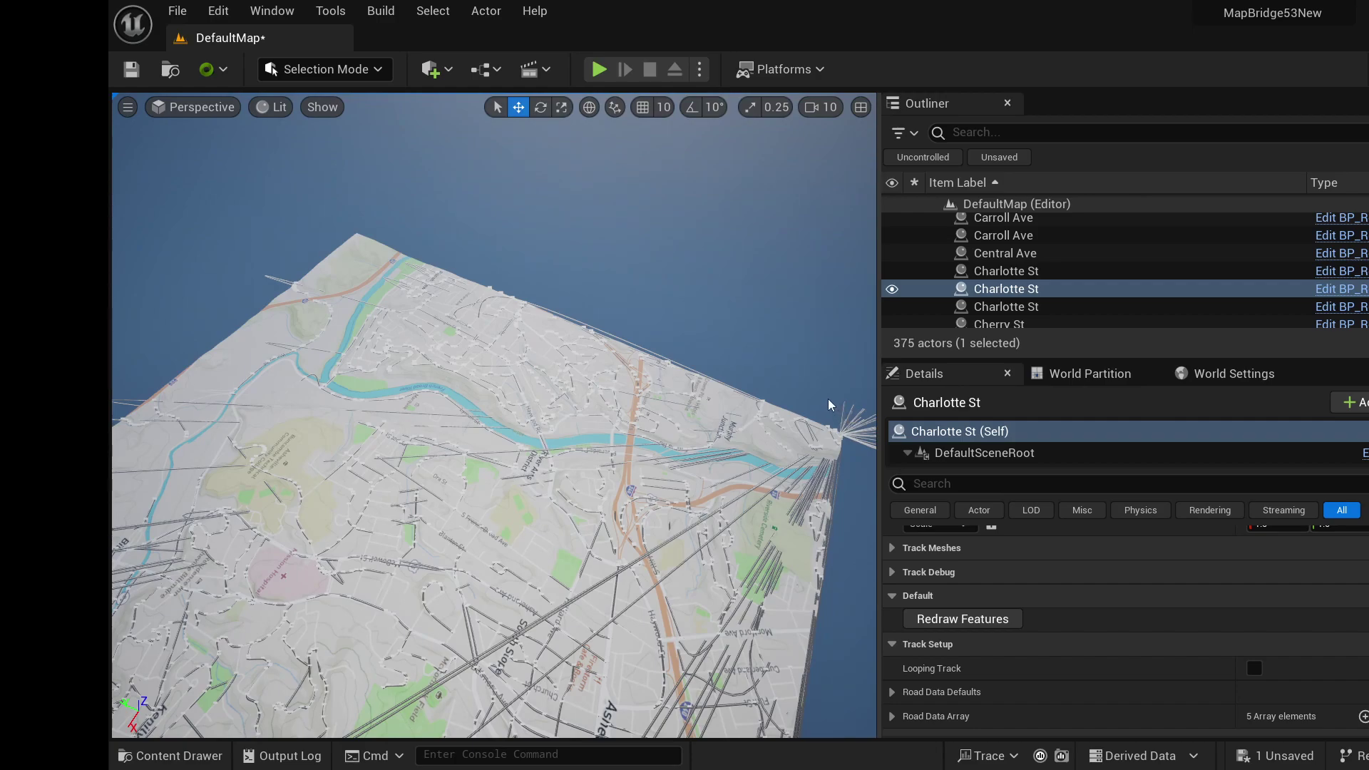
pyautogui.moveTo(116, 422); pyautogui.dragTo(116, 422, button='right')
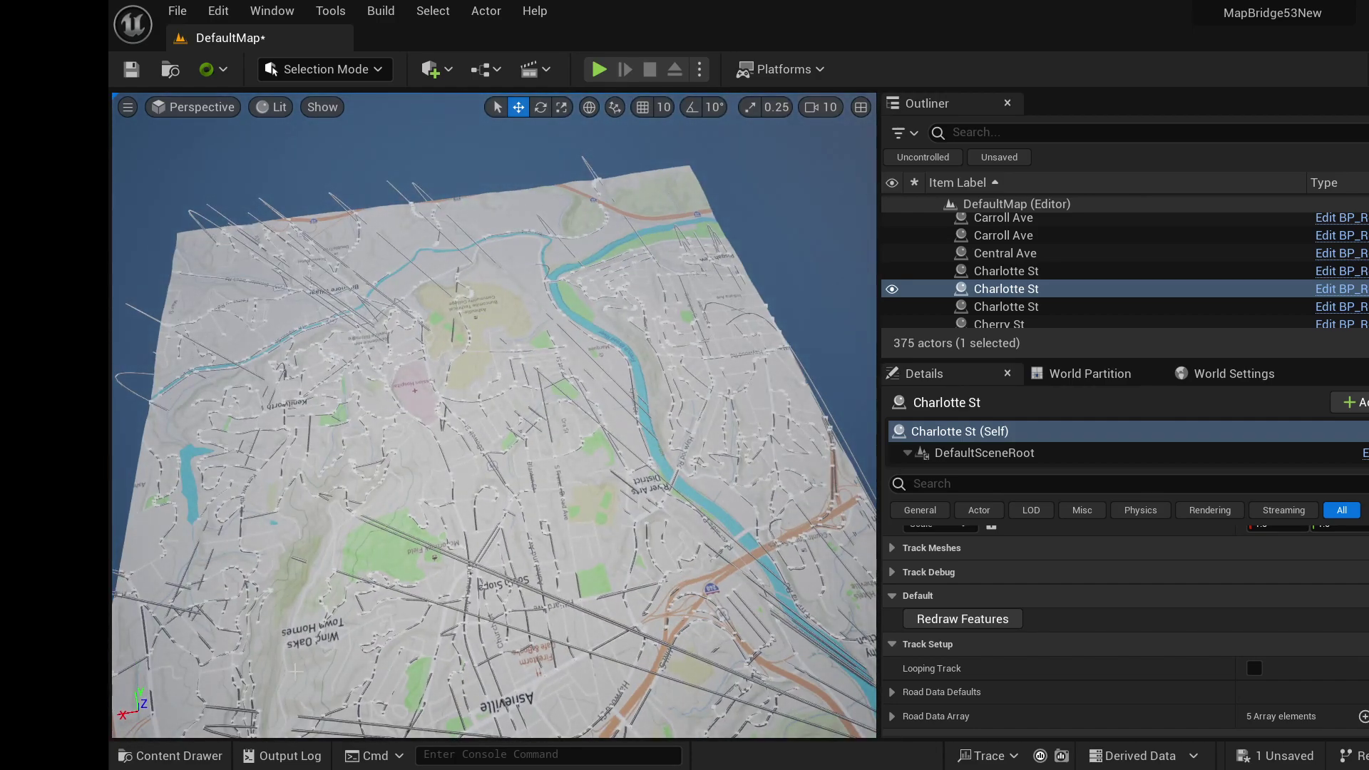
pyautogui.moveTo(305, 644); pyautogui.dragTo(306, 644, button='right')
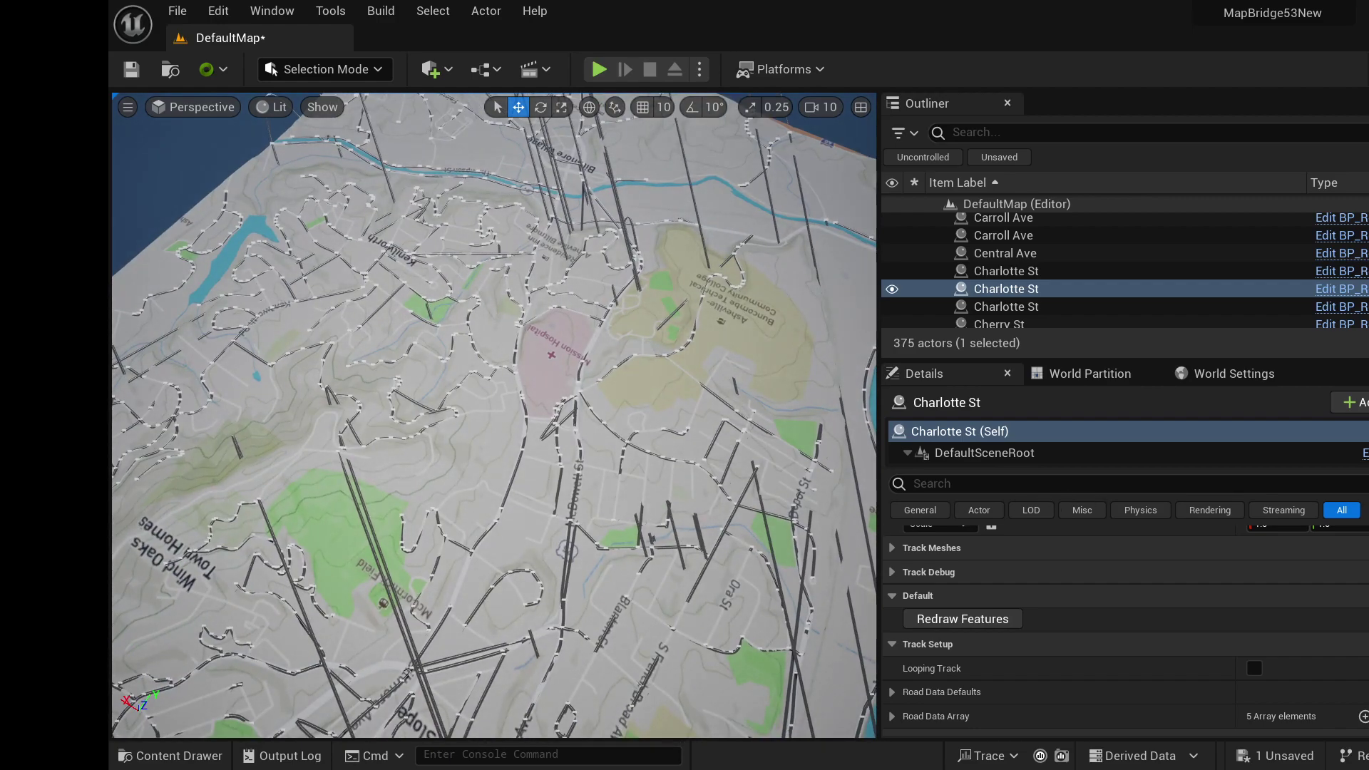
# - Frame Atkinson St, then fly back to a wider view over the river area
pyautogui.moveTo(1368, 221); pyautogui.dragTo(1368, 200)
pyautogui.moveTo(751, 362); pyautogui.dragTo(751, 361, button='right')
pyautogui.scroll(-5, 1060, 274)
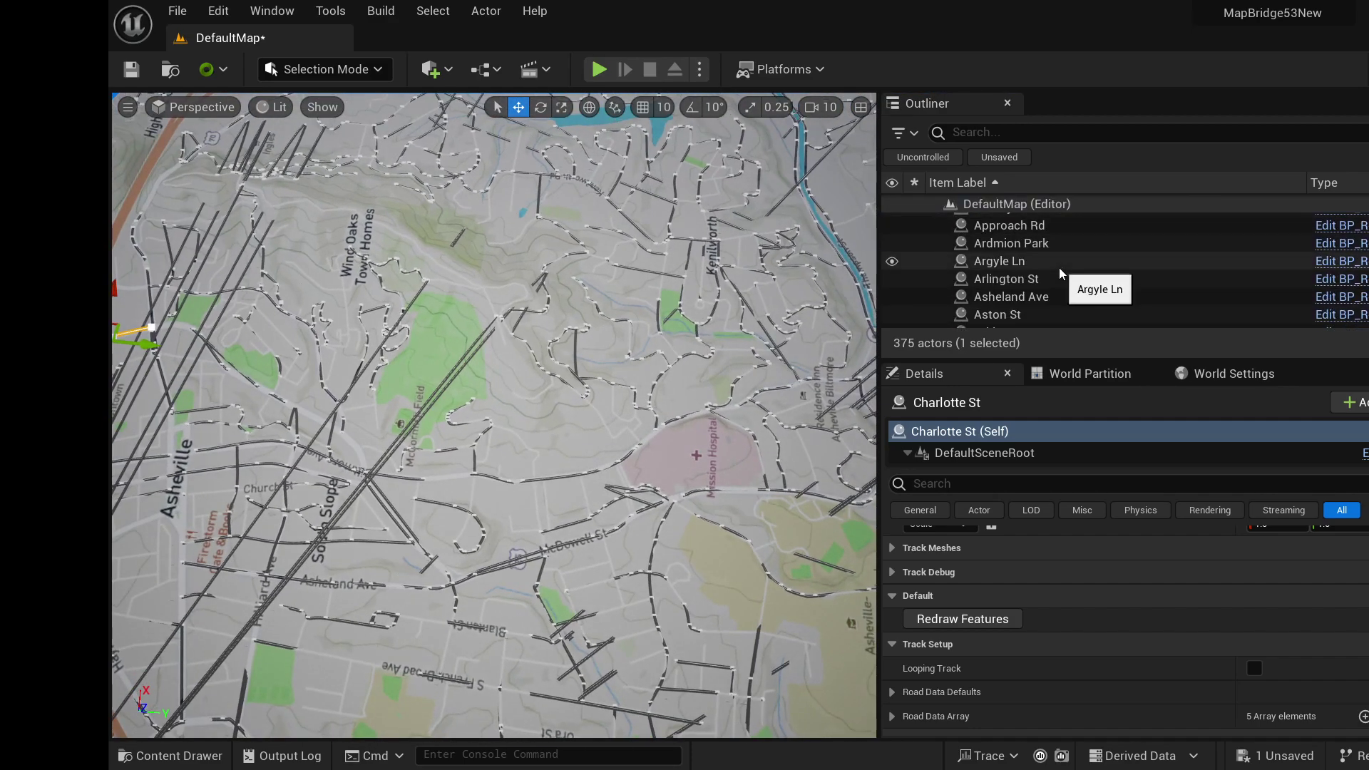
pyautogui.doubleClick(1026, 280)
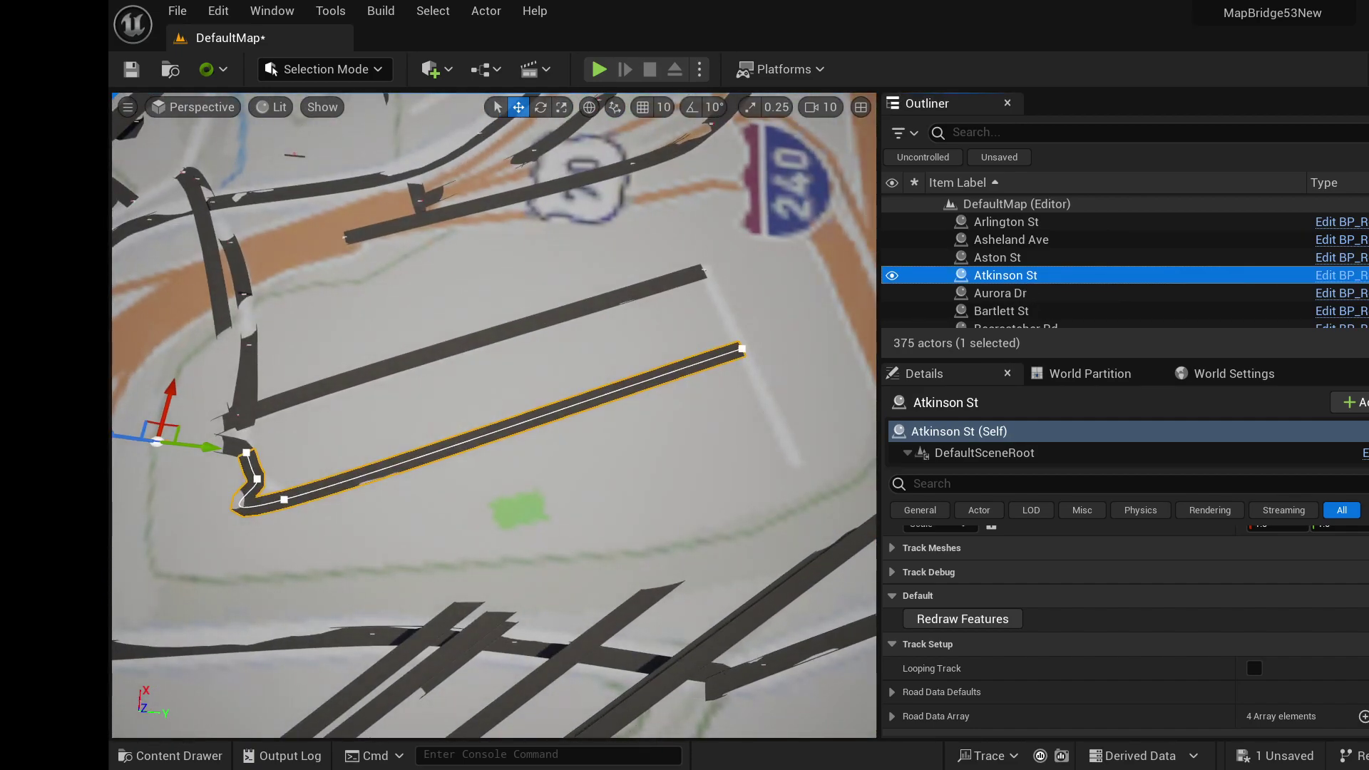
pyautogui.press('e')
pyautogui.scroll(1, 919, 293)
pyautogui.press('w')
pyautogui.scroll(-1, 1059, 292)
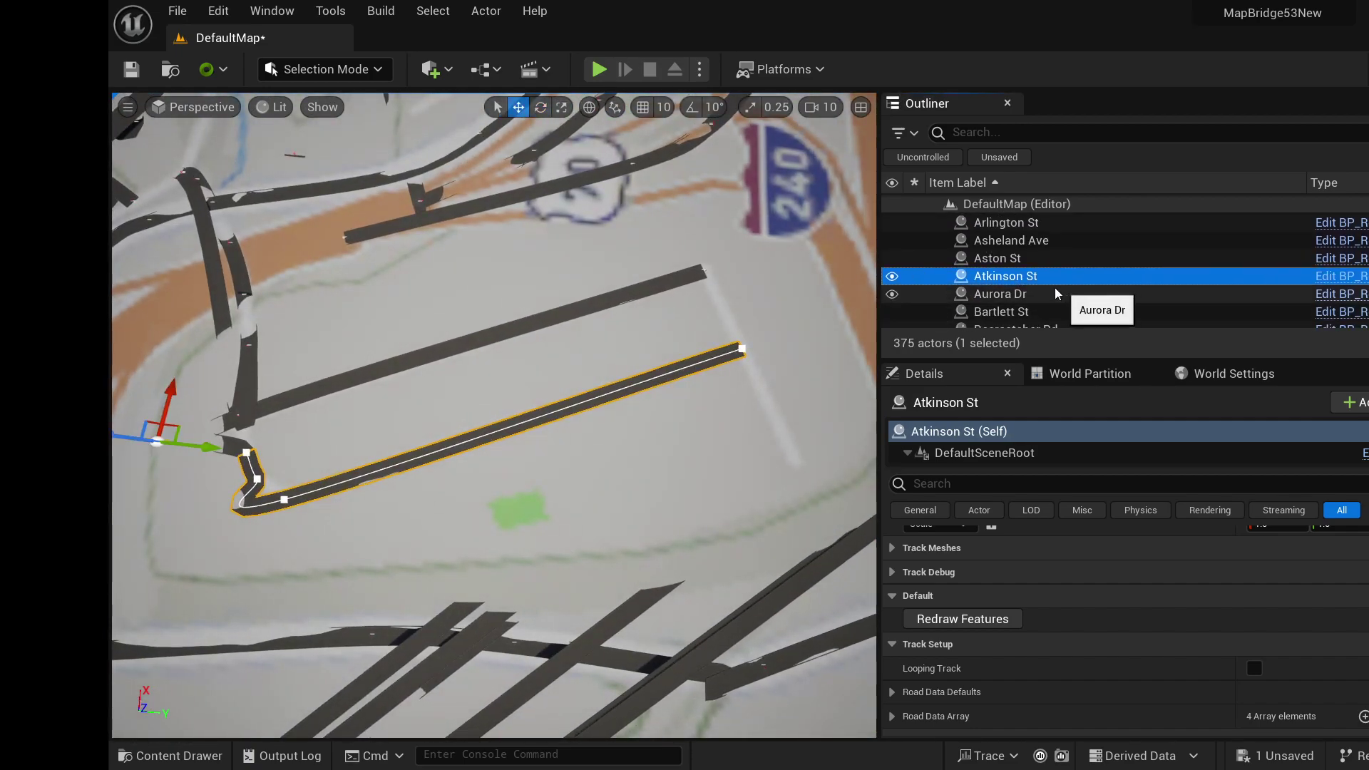
pyautogui.scroll(-4, 1054, 288)
pyautogui.press('s')
pyautogui.moveTo(835, 340); pyautogui.dragTo(919, 328, button='right')
pyautogui.moveTo(385, 329); pyautogui.dragTo(779, 352, button='right')
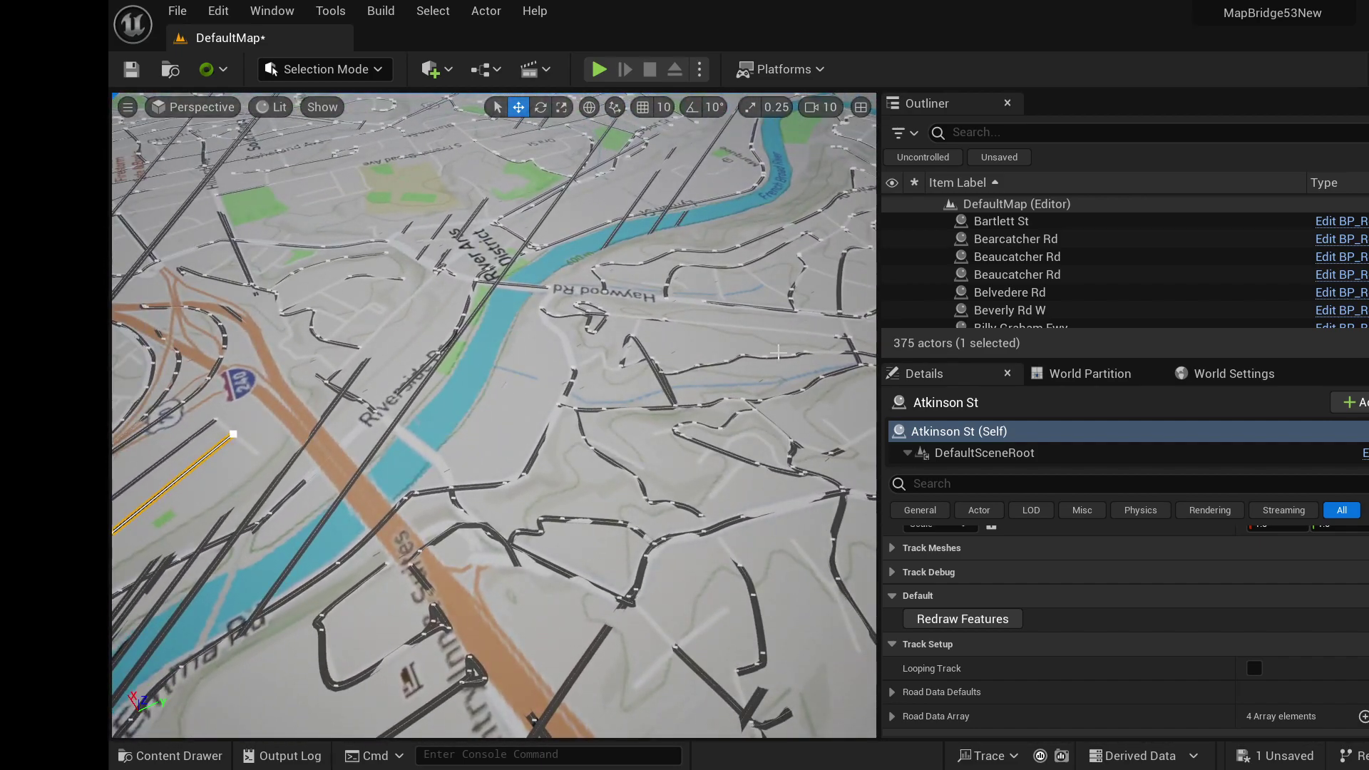
# - Select and frame Sunrise Dr, then pick Millbrook Rd on the map instead
pyautogui.click(785, 470)
pyautogui.press('f')
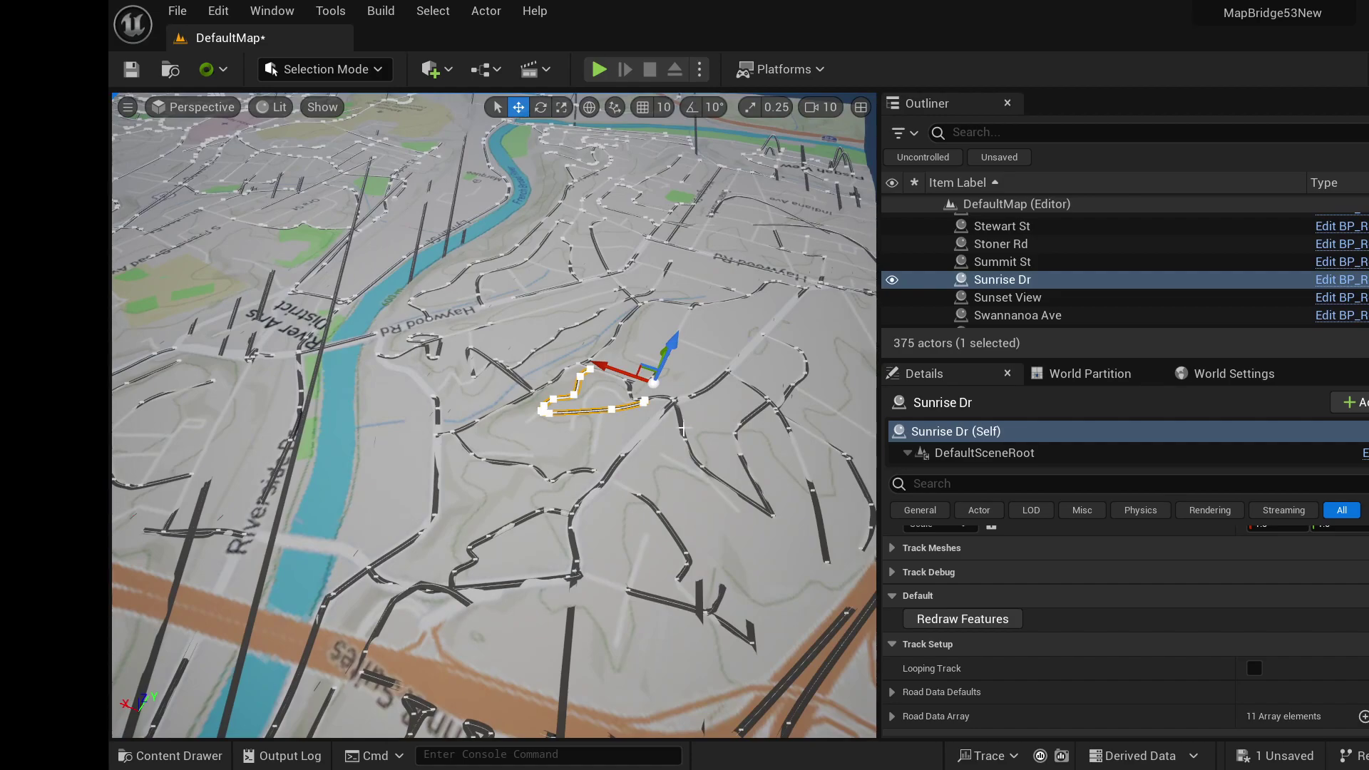
pyautogui.click(682, 428)
pyautogui.click(683, 429)
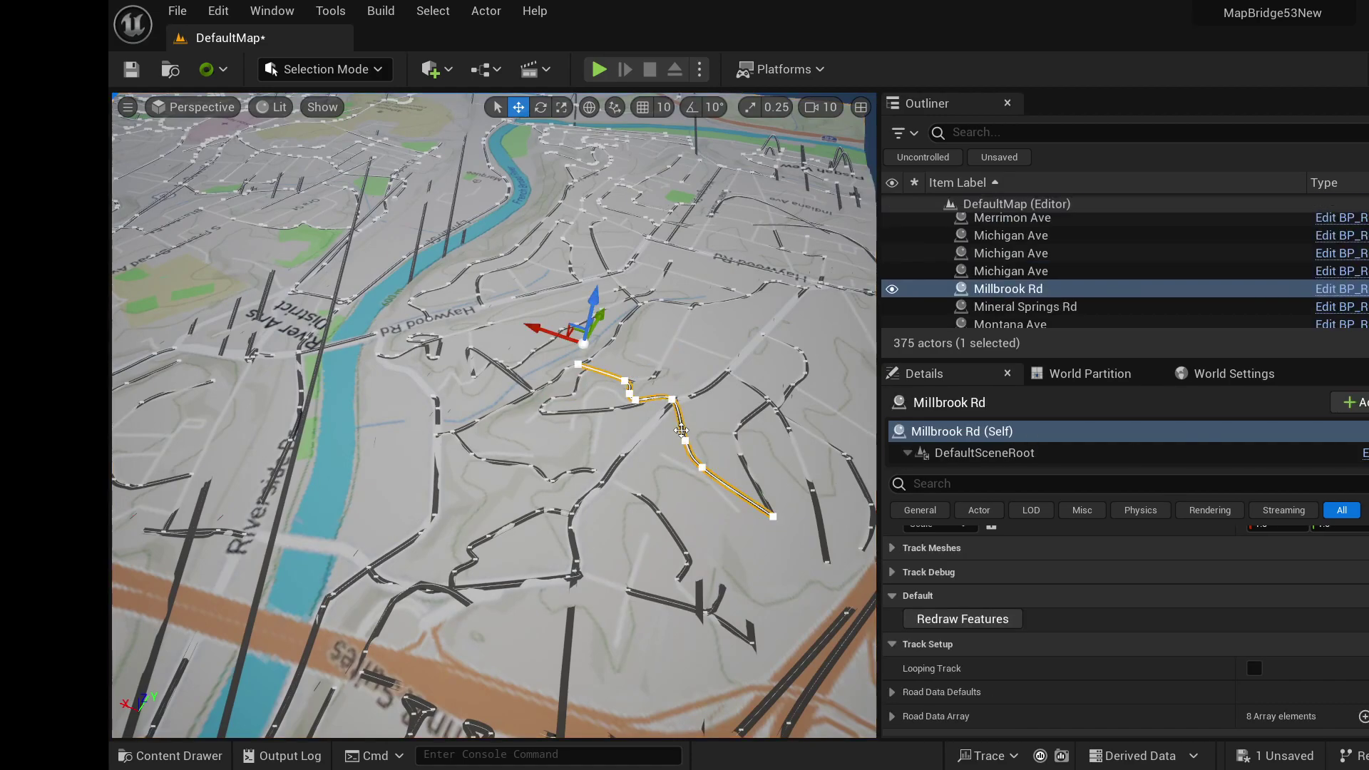
pyautogui.press('f')
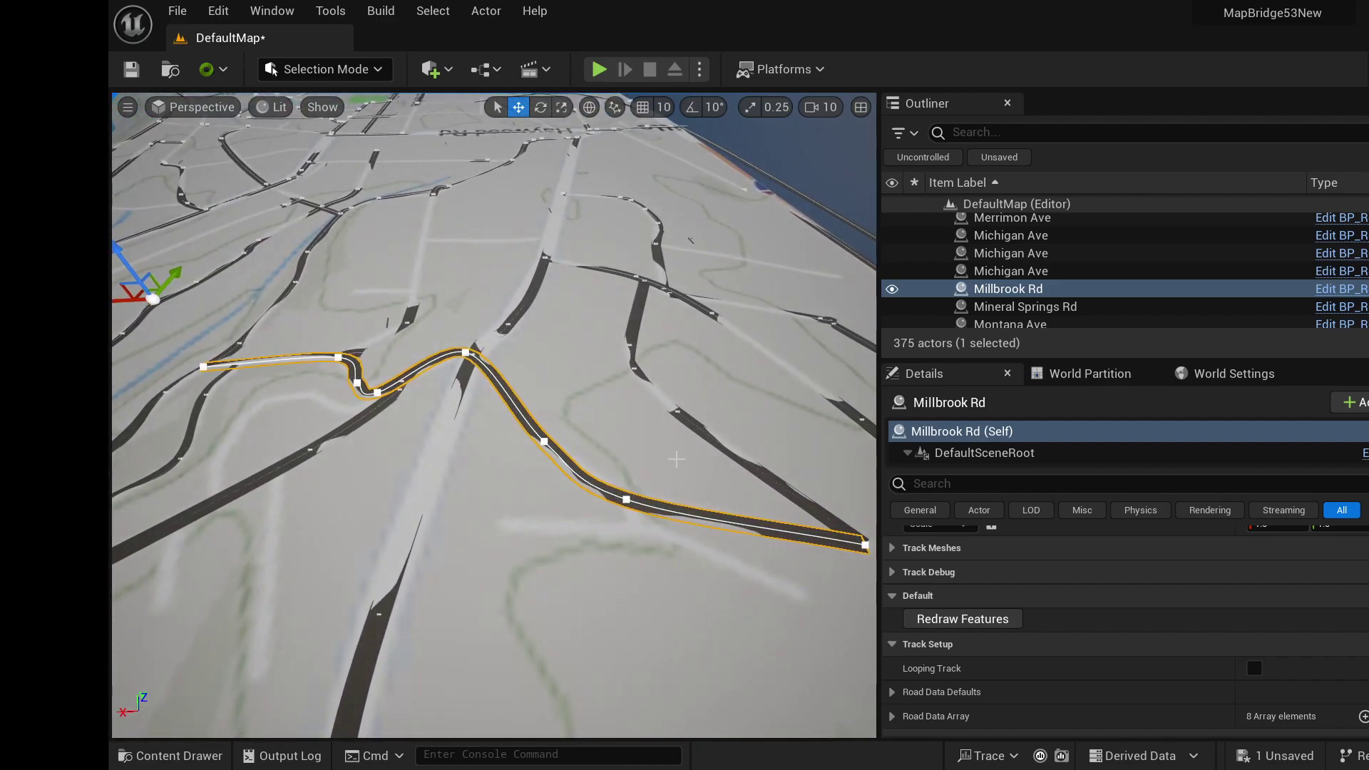
pyautogui.press('Delete')
pyautogui.hotkey('ctrl', 'z')
pyautogui.scroll(2, 1126, 627)
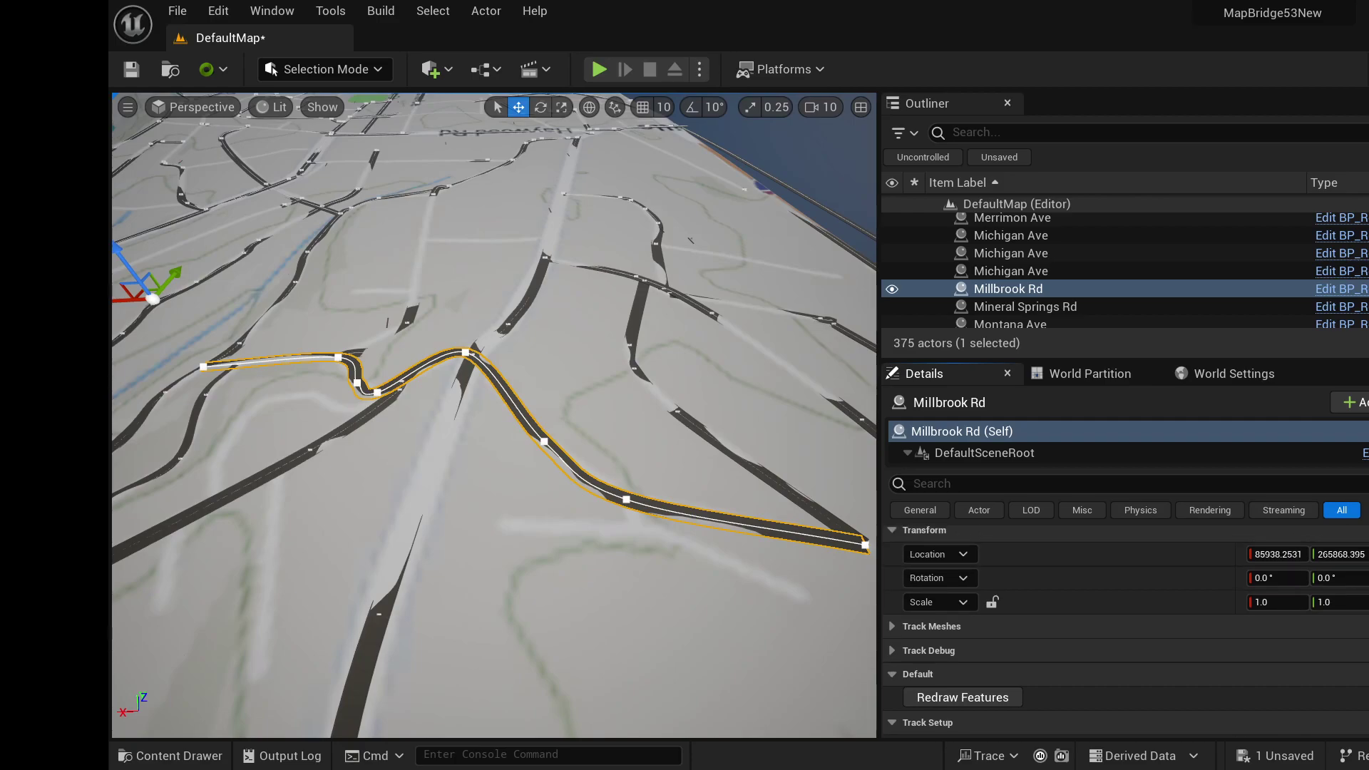
pyautogui.scroll(-3, 1020, 639)
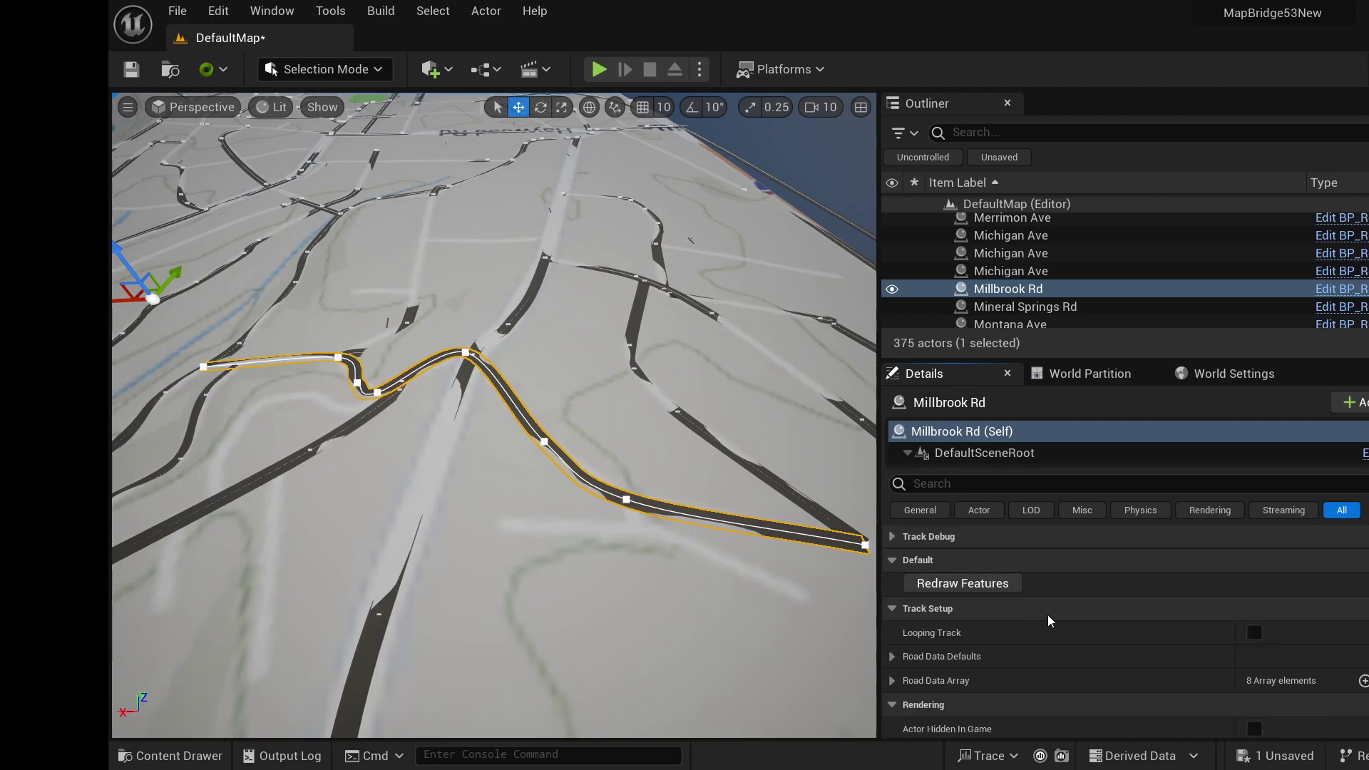
pyautogui.scroll(1, 1047, 614)
pyautogui.scroll(-2, 1001, 593)
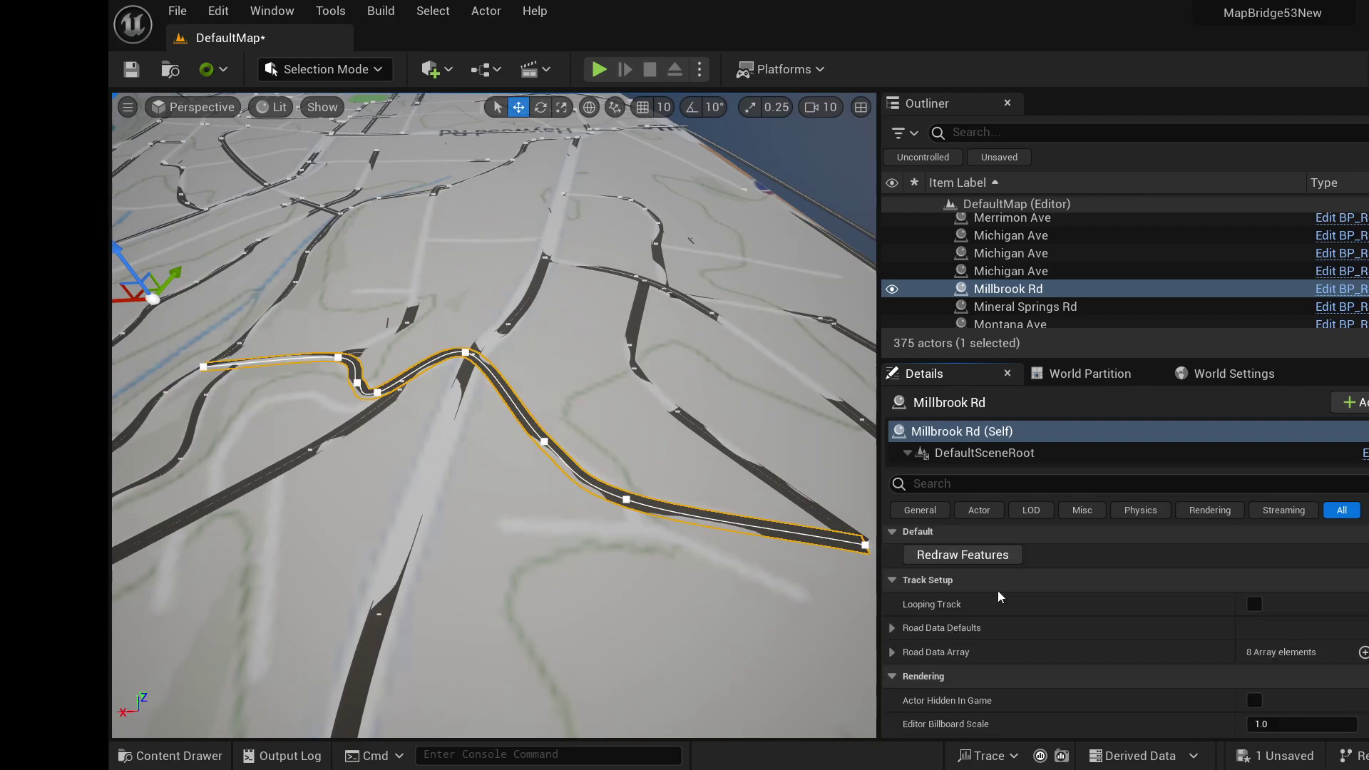
pyautogui.scroll(1, 998, 590)
pyautogui.scroll(-1, 998, 590)
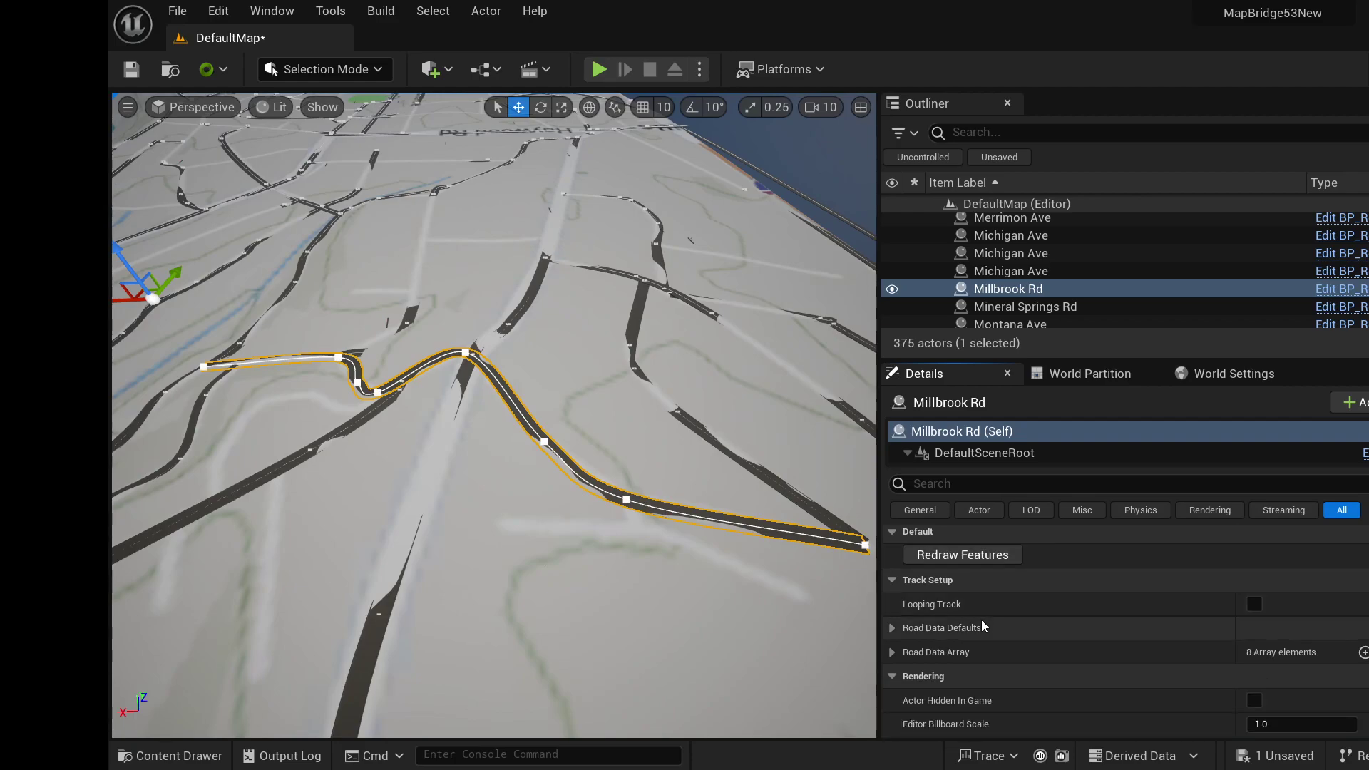
pyautogui.scroll(-1, 981, 618)
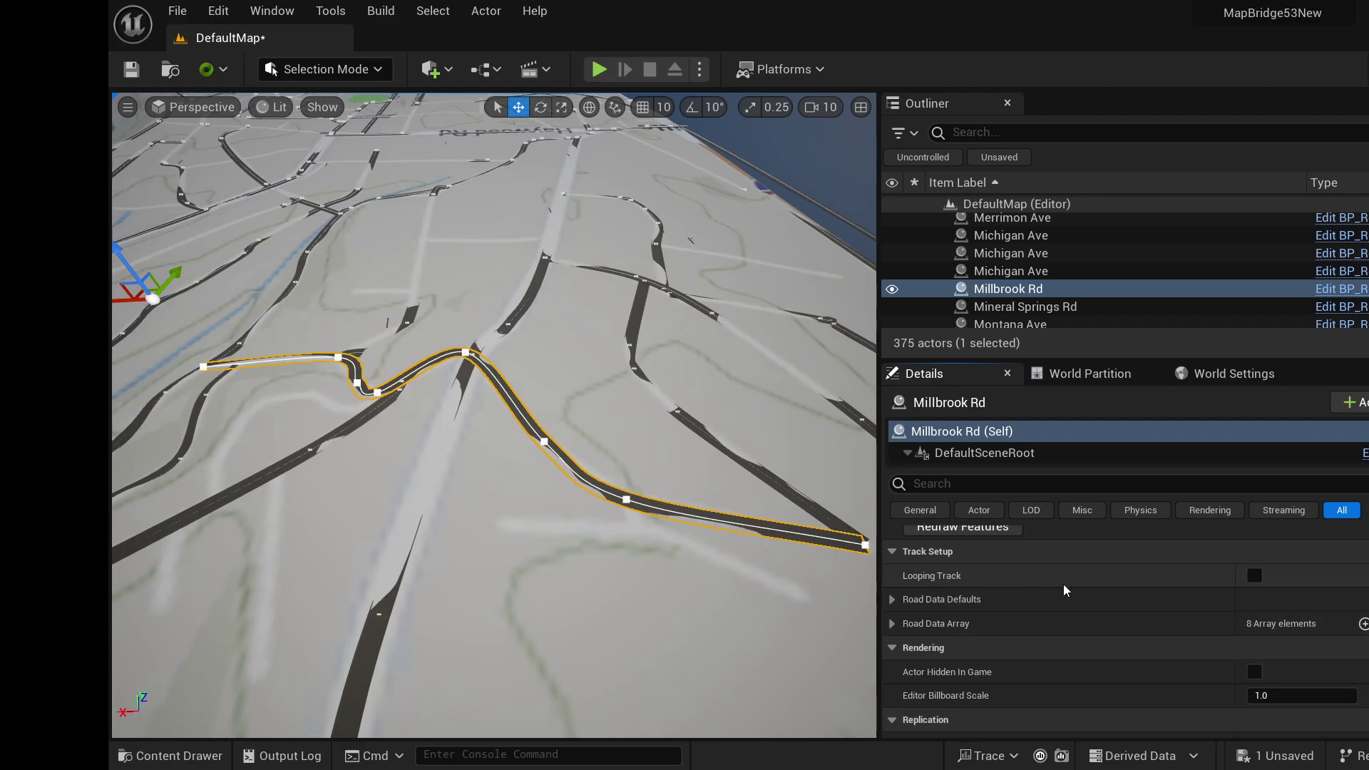
pyautogui.moveTo(442, 356); pyautogui.dragTo(359, 347, button='right')
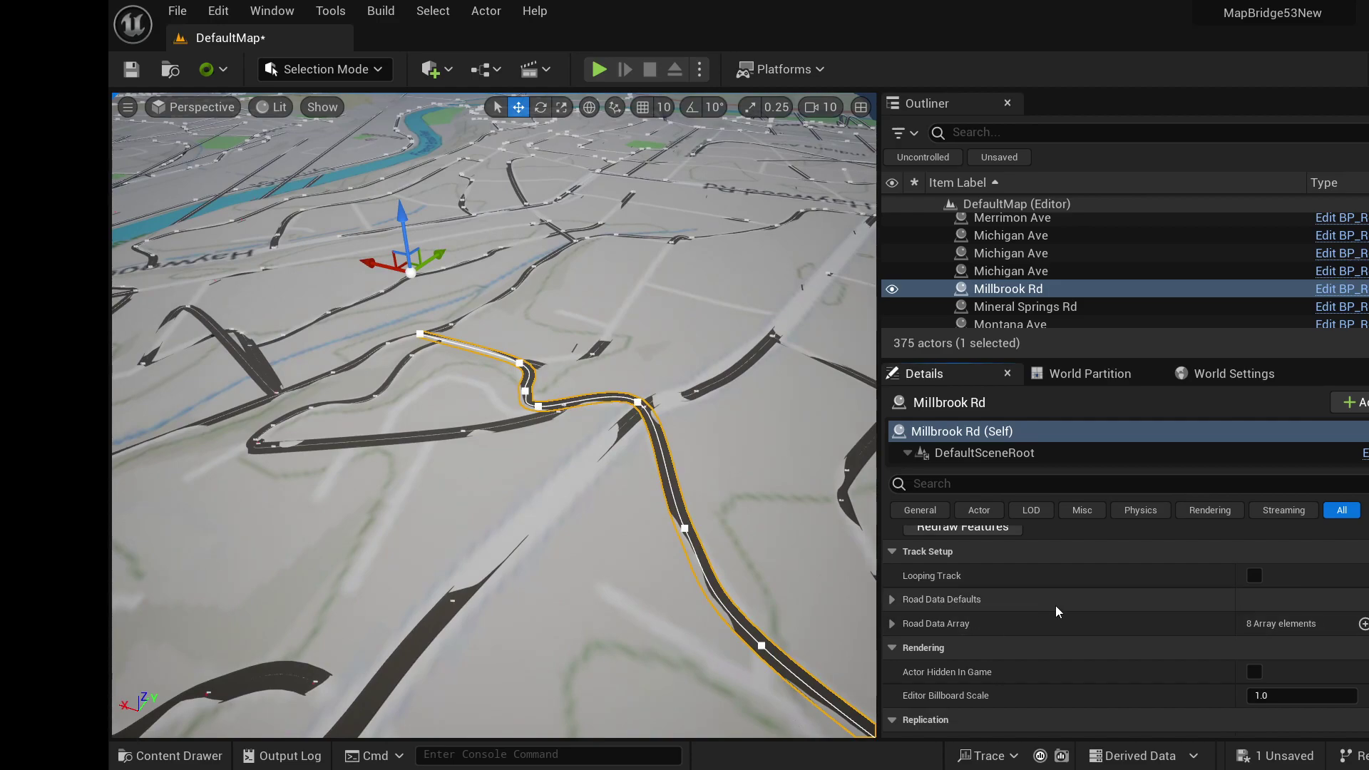
pyautogui.rightClick(1116, 615)
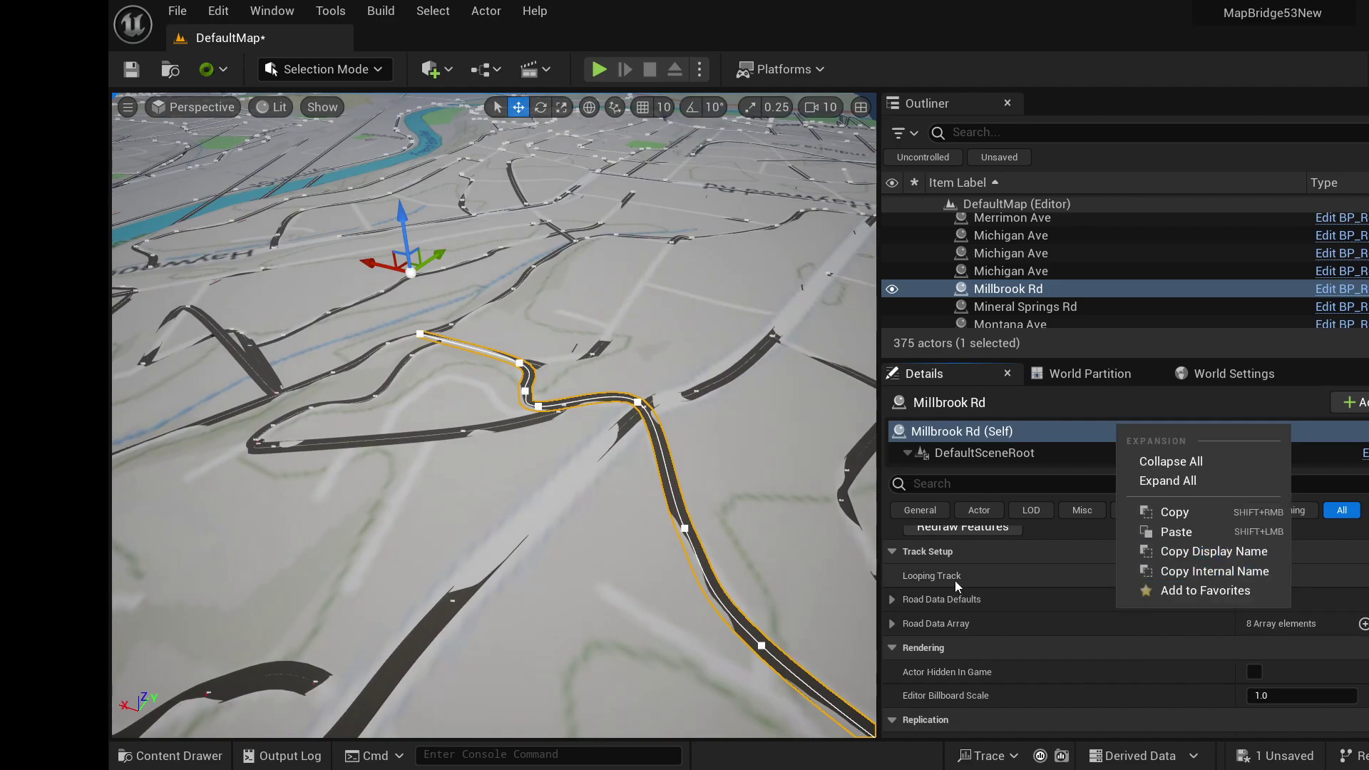
pyautogui.click(956, 581)
pyautogui.click(1252, 579)
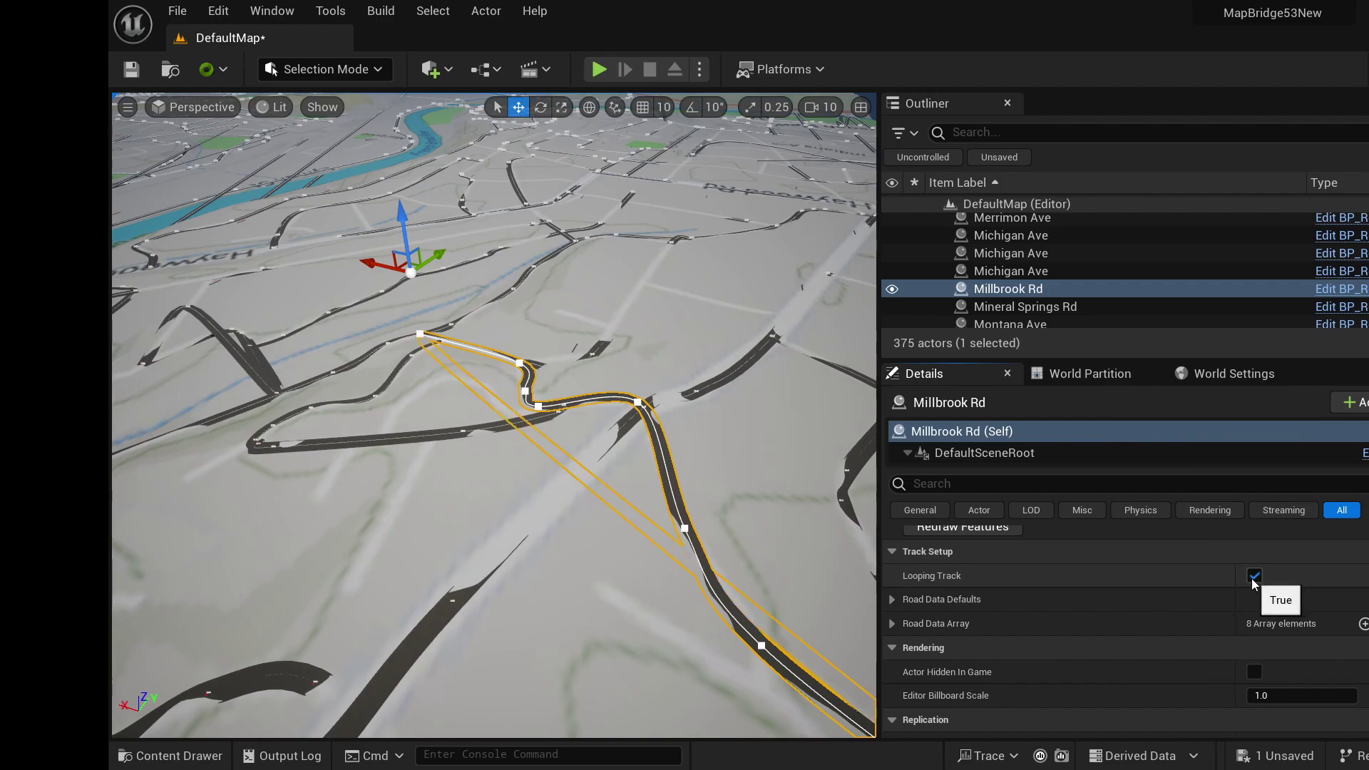
pyautogui.click(1253, 577)
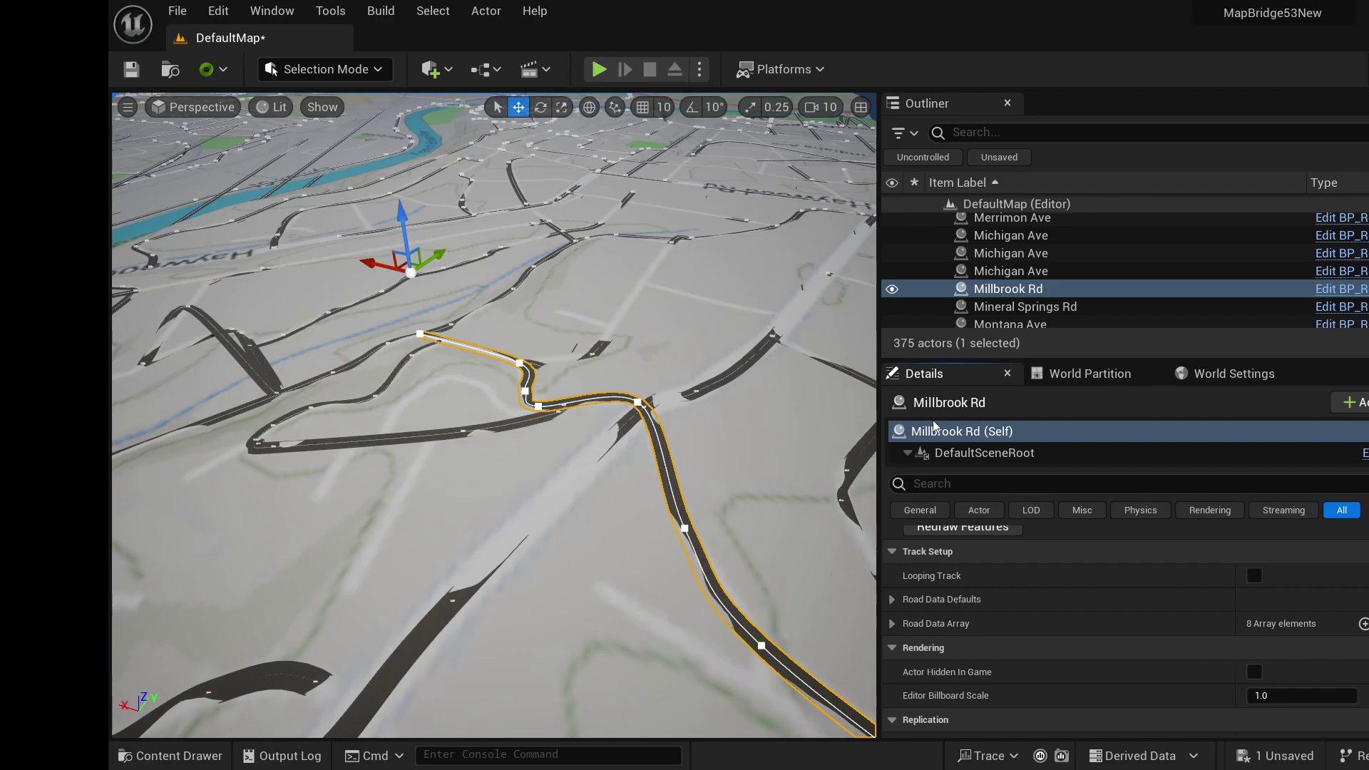
pyautogui.click(892, 599)
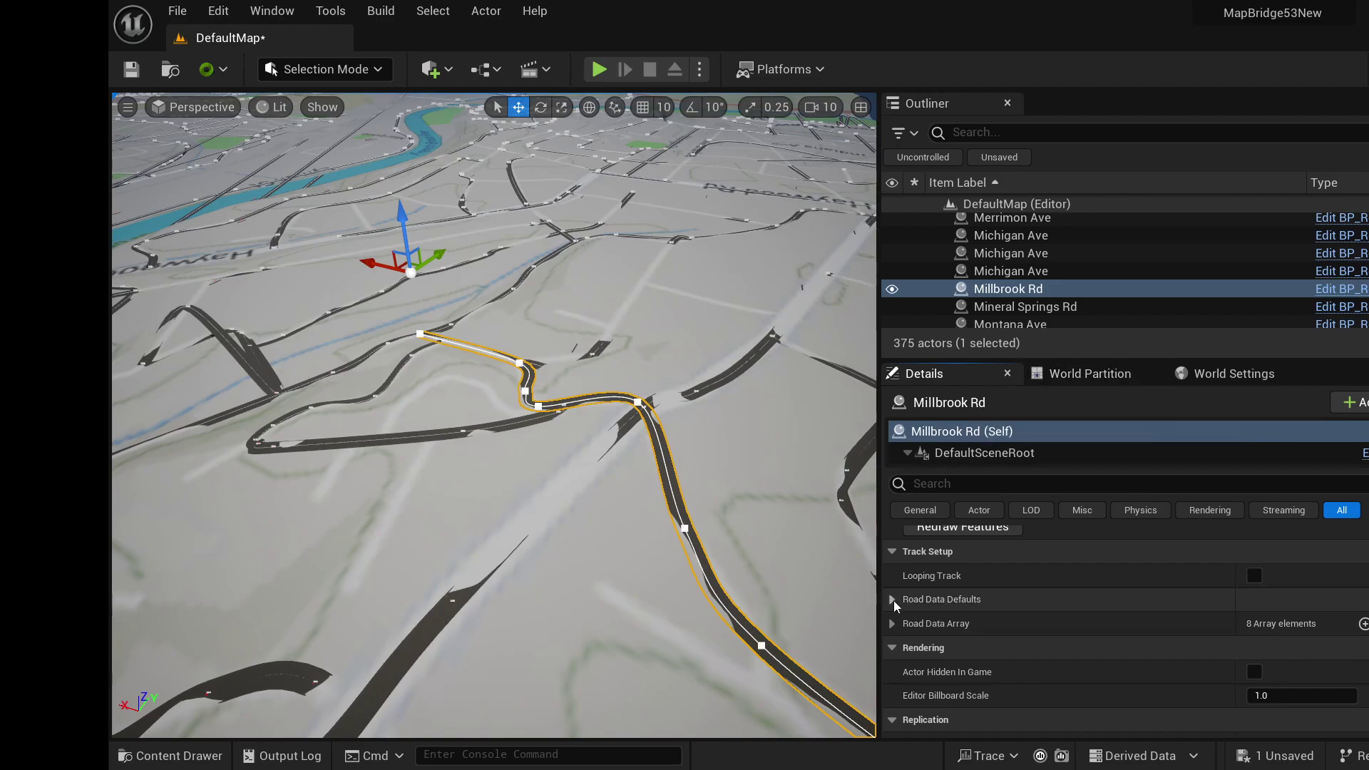
pyautogui.click(892, 601)
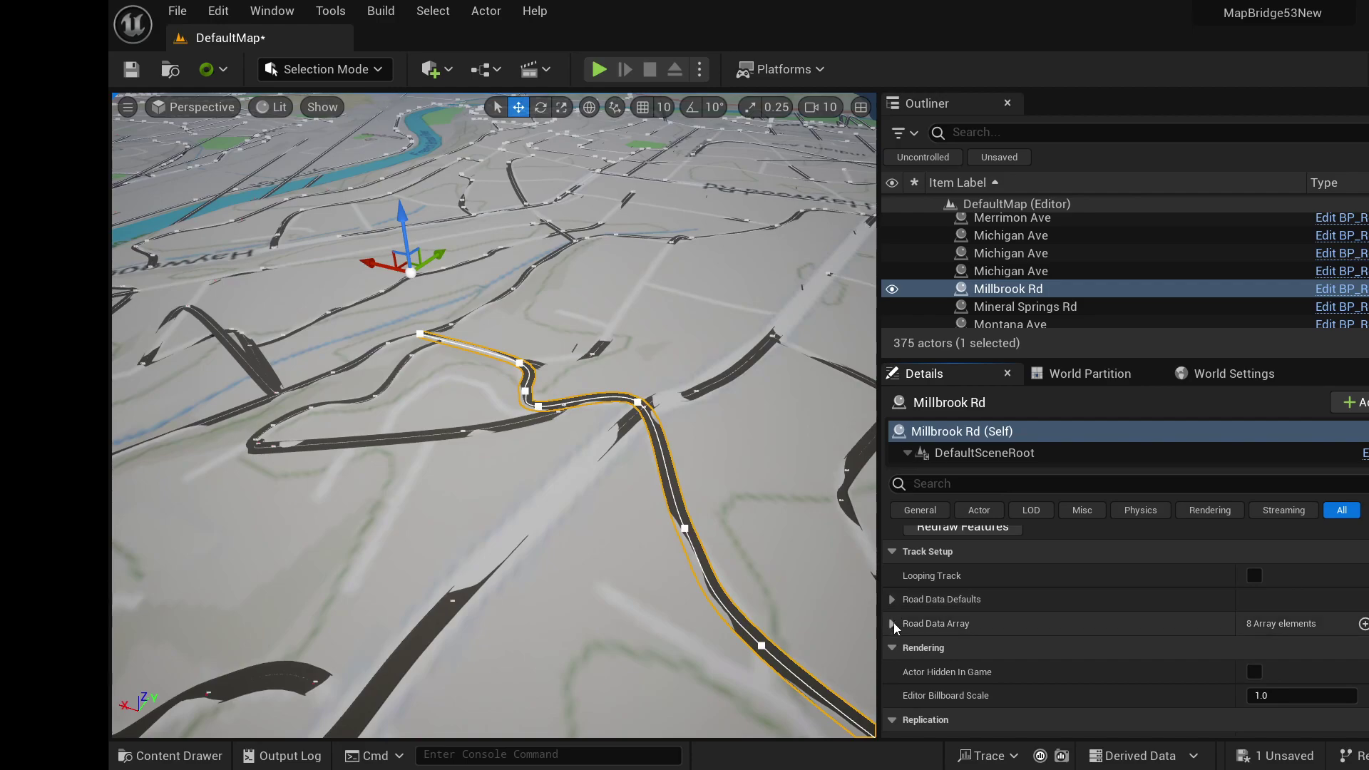
# - Expand Road Data Array index [0] and enable its LeftGuardRail, flying down to inspect the rail
pyautogui.click(892, 623)
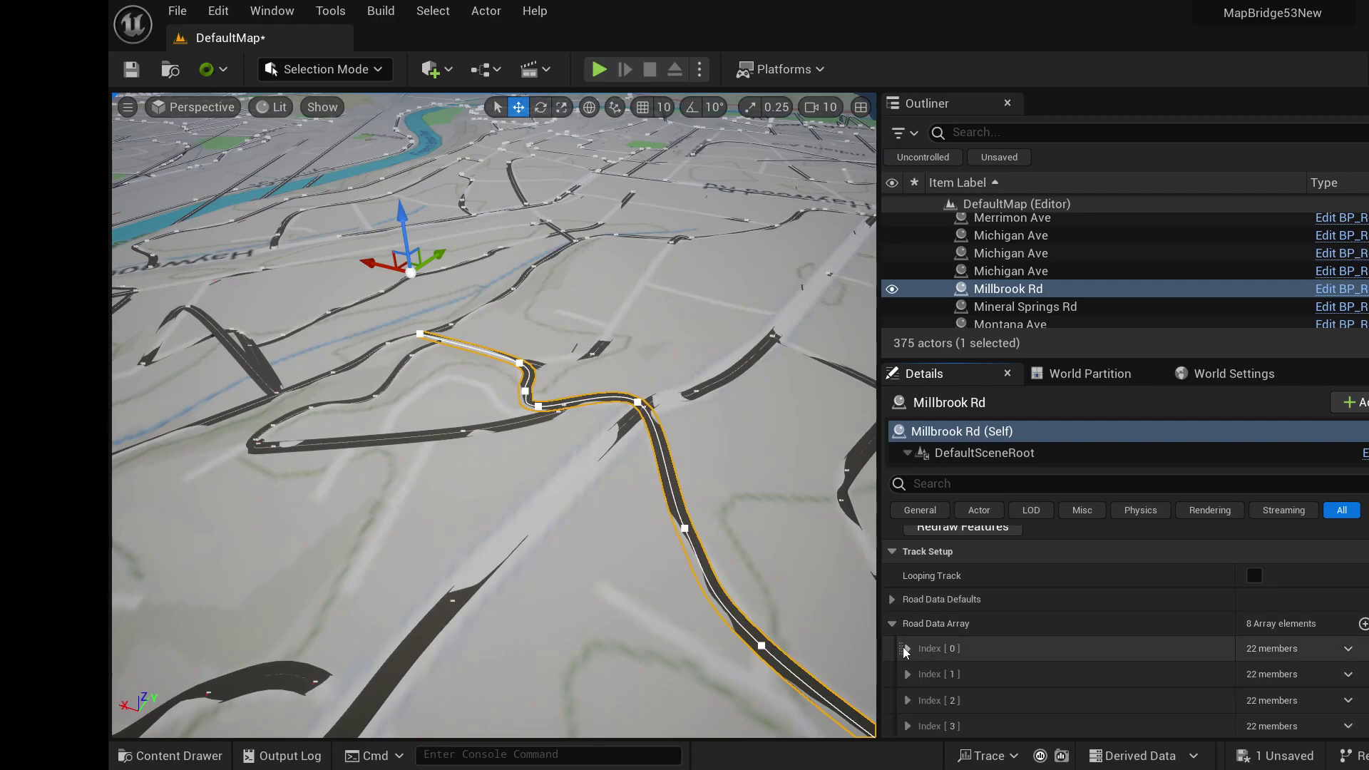
pyautogui.click(906, 649)
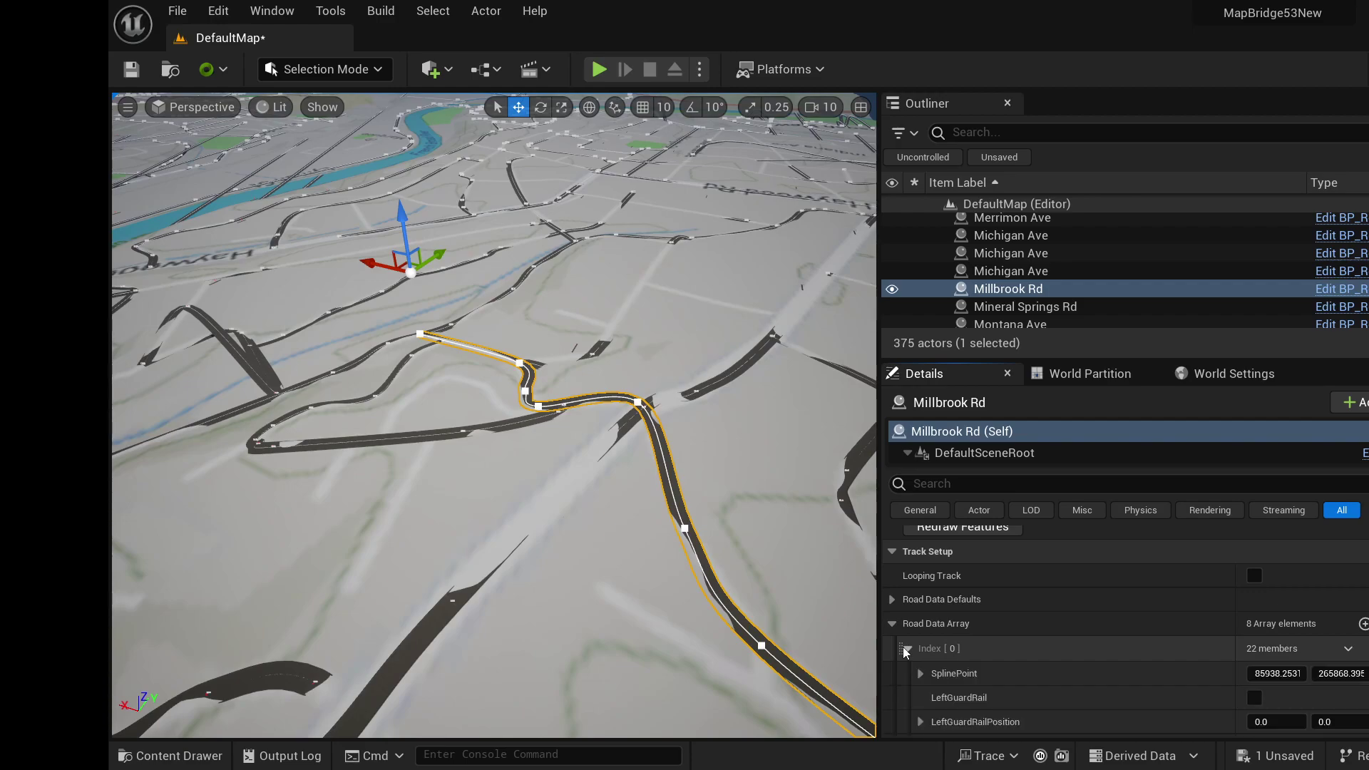
pyautogui.moveTo(731, 553); pyautogui.dragTo(874, 557, button='right')
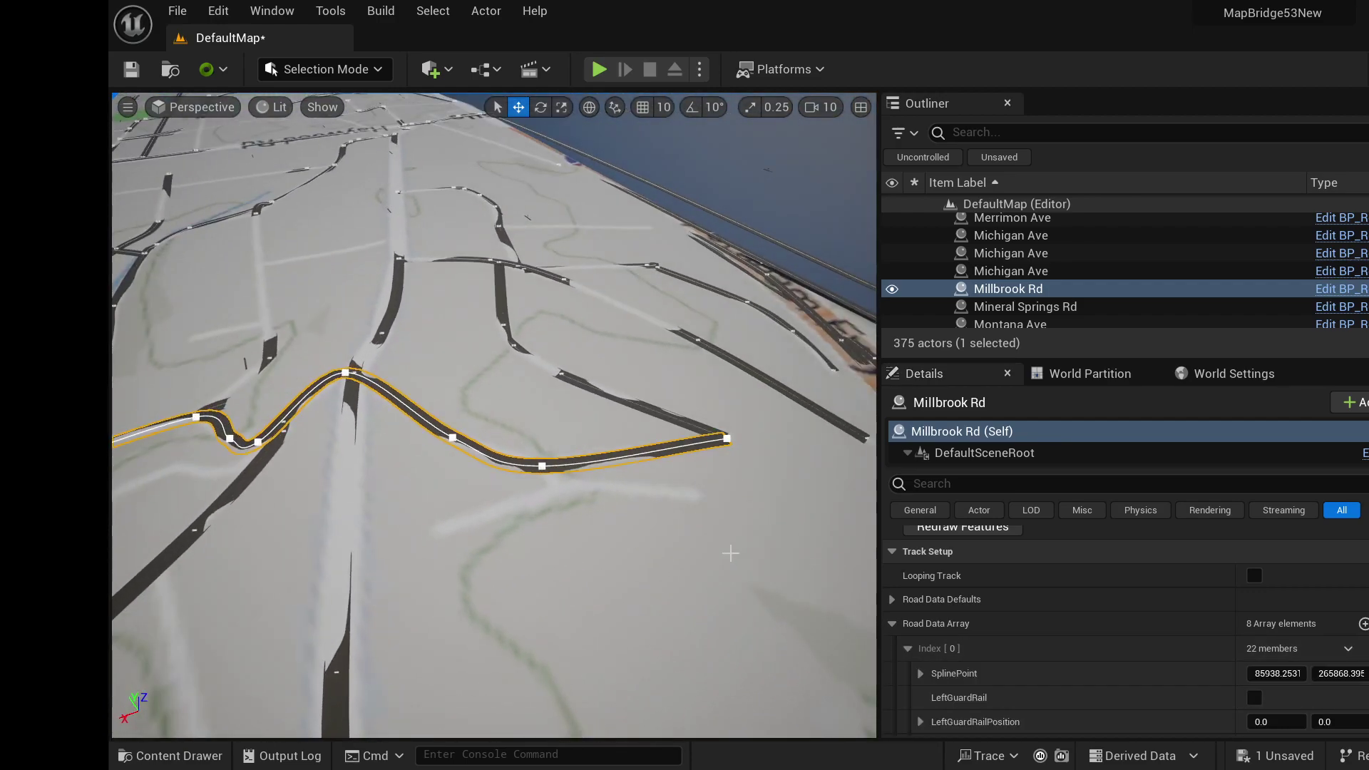
pyautogui.click(1255, 698)
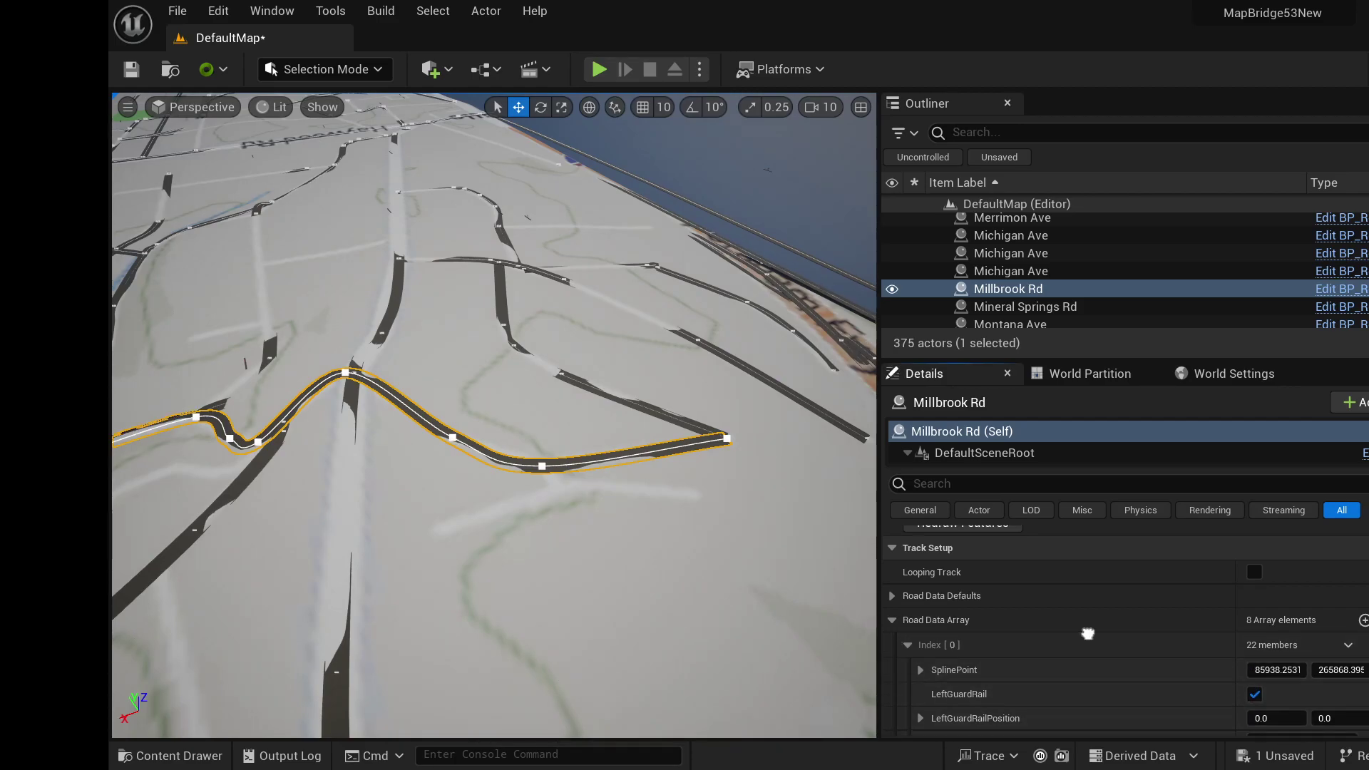
pyautogui.moveTo(1088, 634); pyautogui.dragTo(1088, 603, button='right')
pyautogui.moveTo(777, 542); pyautogui.dragTo(742, 533, button='right')
pyautogui.press('w')
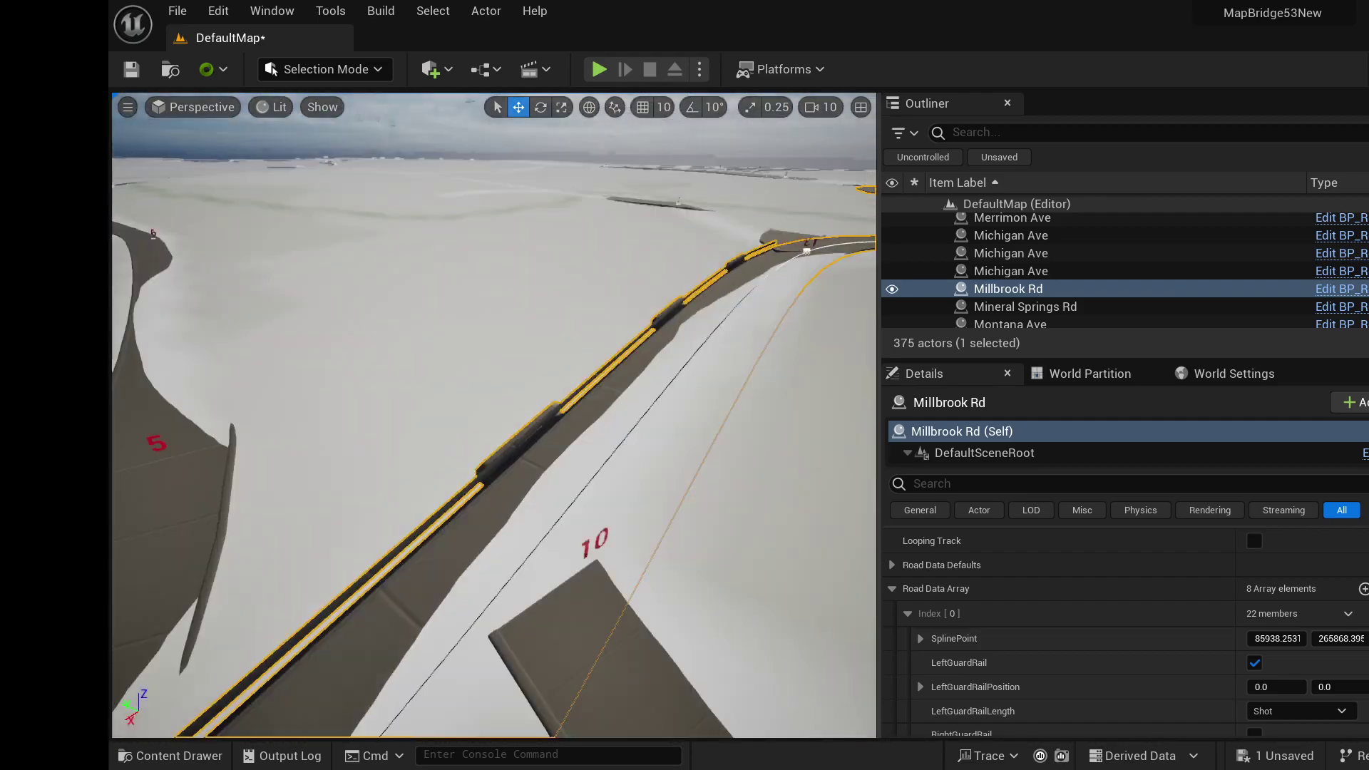
pyautogui.press('s')
pyautogui.moveTo(427, 409)
pyautogui.mouseDown(button='right')
pyautogui.moveTo(432, 425)
pyautogui.moveTo(427, 408)
pyautogui.mouseUp(button='right')
pyautogui.scroll(-1, 427, 408)
pyautogui.press('w')
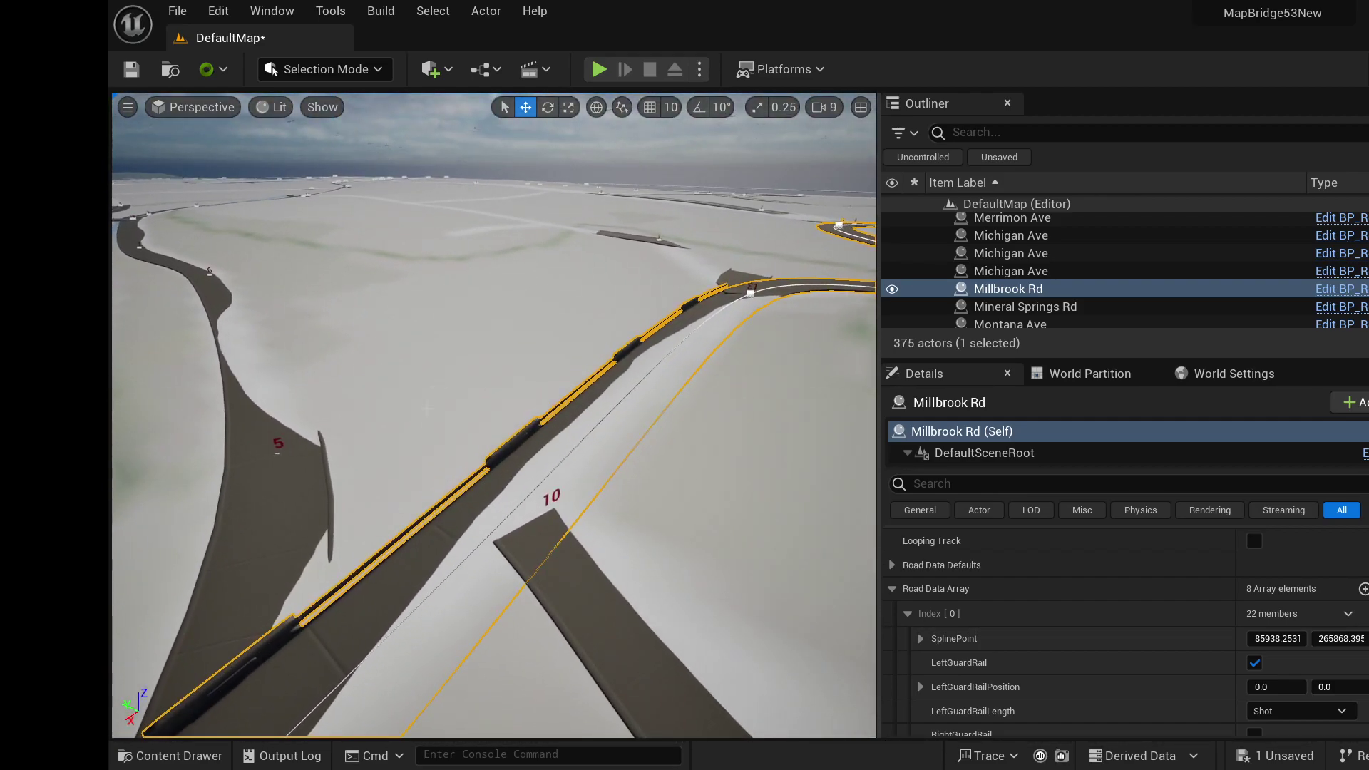
# - Frame Millbrook Rd, toggle the first point's left rail off and on, and enable RightGuardRail
pyautogui.doubleClick(1041, 289)
pyautogui.press('s')
pyautogui.moveTo(547, 268); pyautogui.dragTo(381, 563, button='right')
pyautogui.press('w')
pyautogui.scroll(-2, 377, 435)
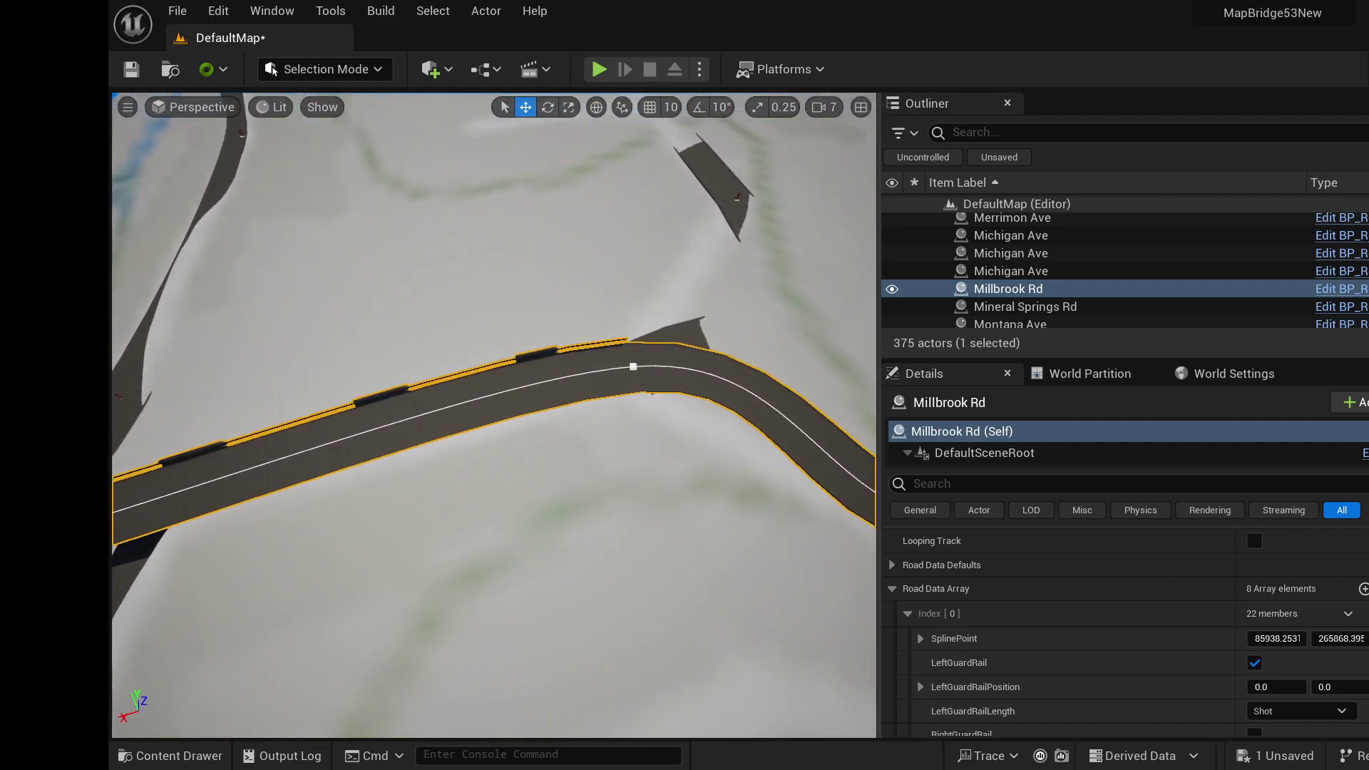
pyautogui.moveTo(640, 437); pyautogui.dragTo(640, 436, button='right')
pyautogui.click(1254, 663)
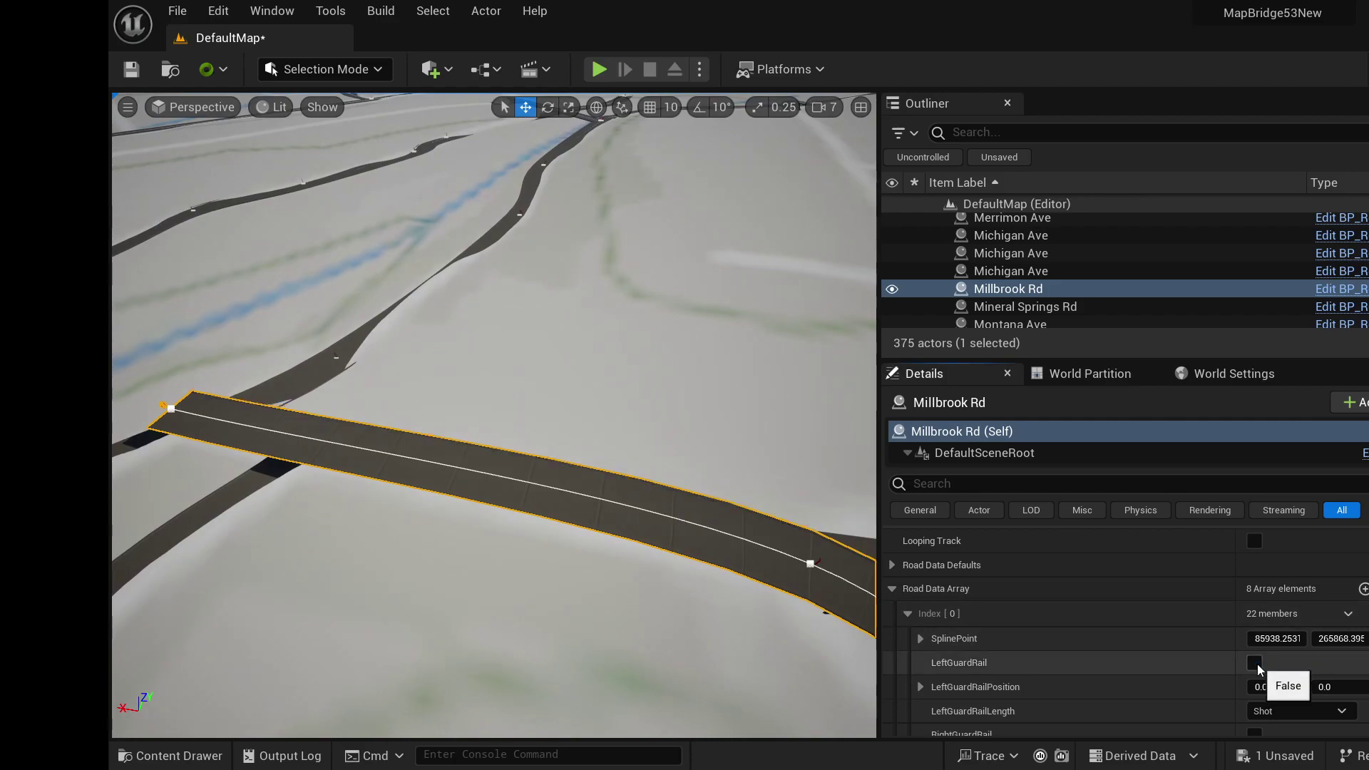
pyautogui.click(1254, 664)
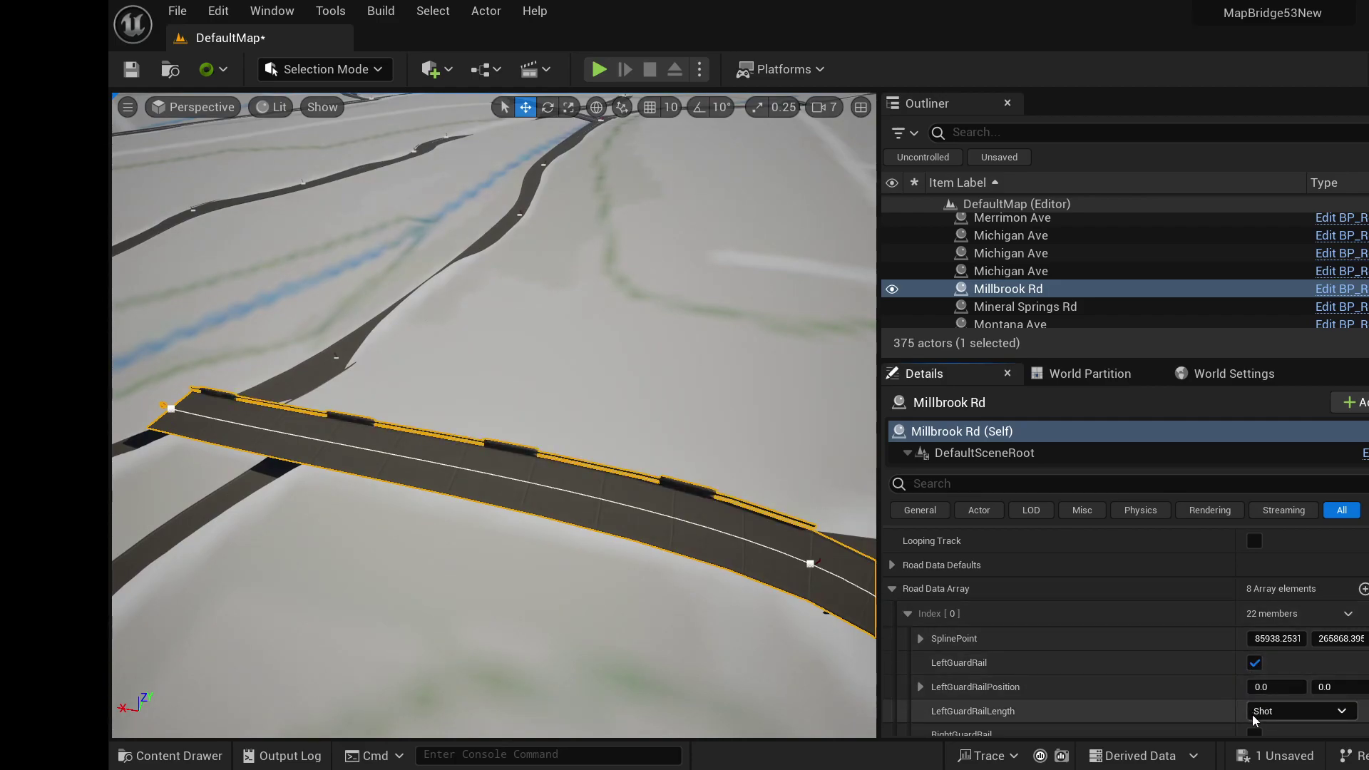
pyautogui.click(1252, 732)
# - Uncheck both LeftGuardRail and RightGuardRail on the first road point
pyautogui.moveTo(641, 436); pyautogui.dragTo(499, 392, button='right')
pyautogui.moveTo(544, 499); pyautogui.dragTo(544, 499, button='right')
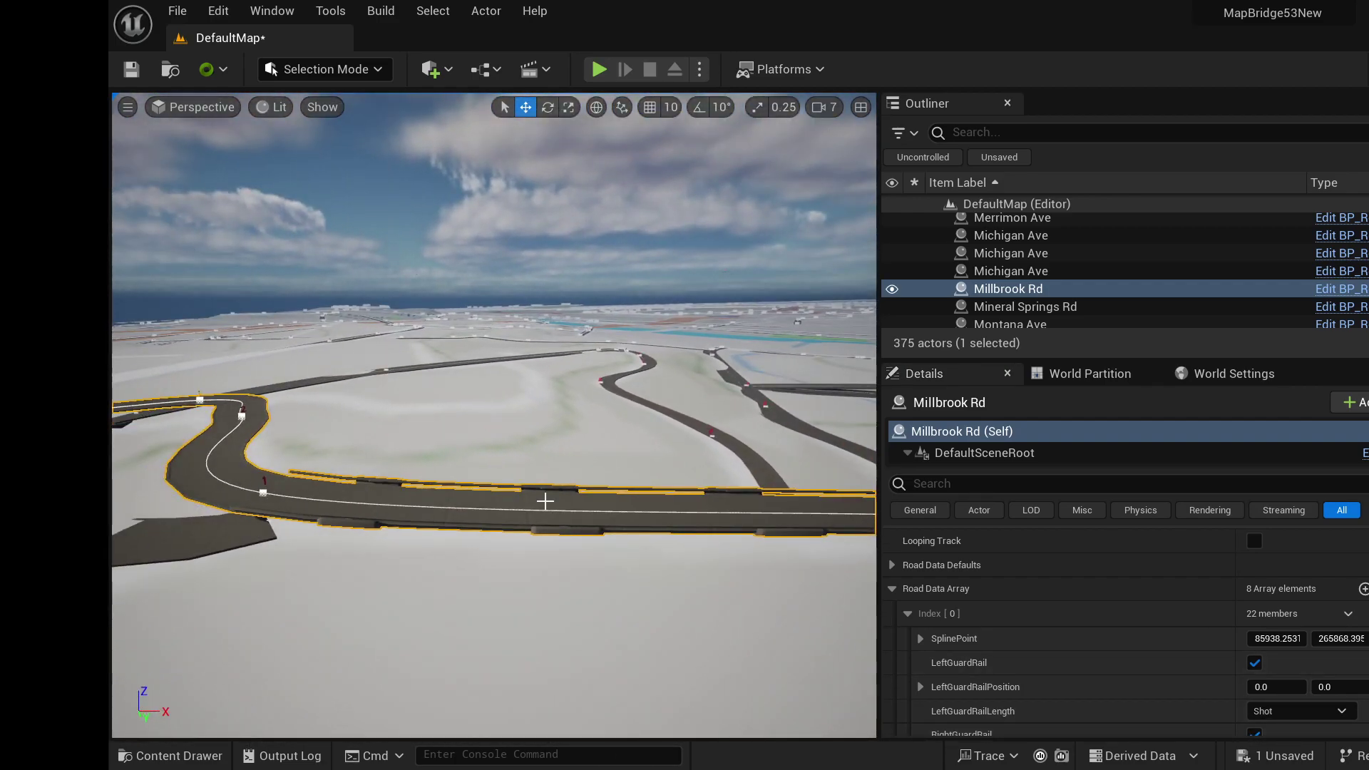
pyautogui.click(1255, 662)
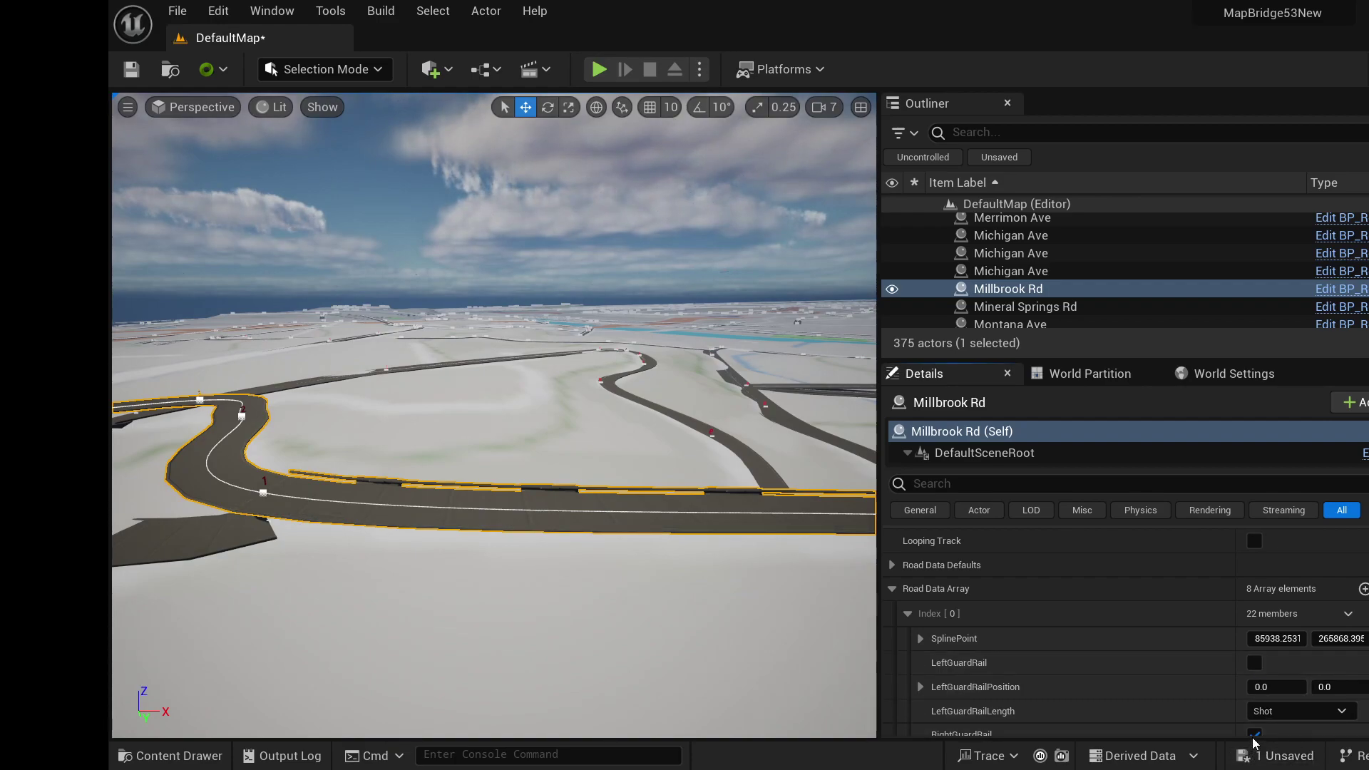
pyautogui.click(1253, 735)
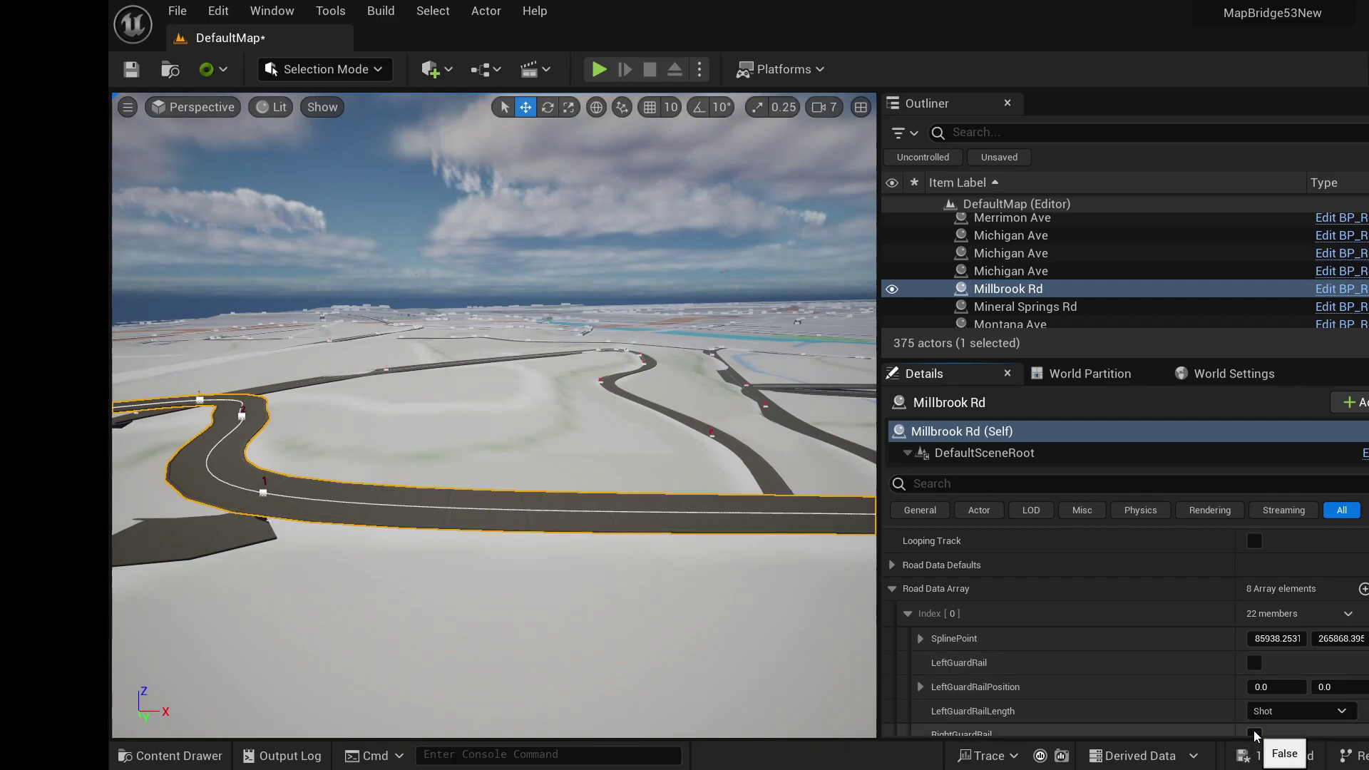
# - Check LeftGuardRail and RightGuardRail under Road Data Defaults and redraw Millbrook Rd's features
pyautogui.click(893, 588)
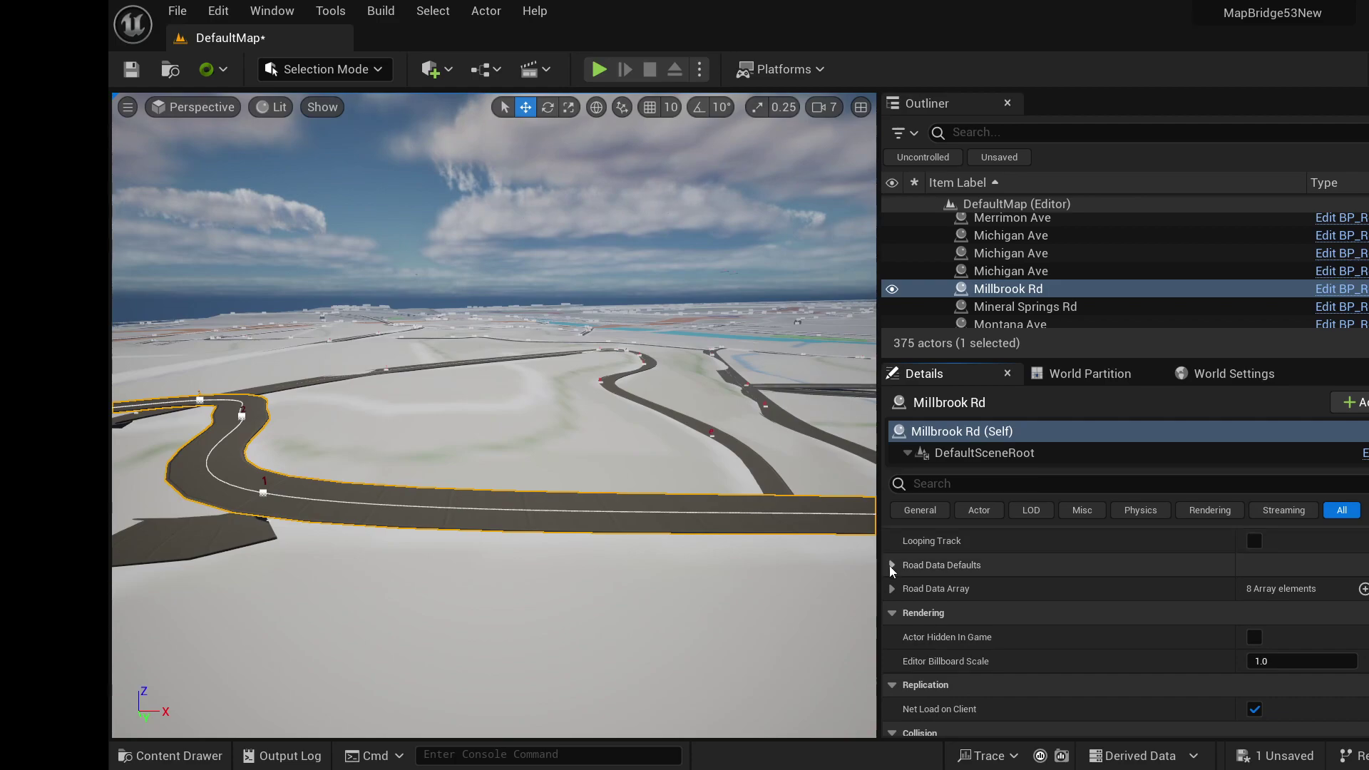
pyautogui.click(891, 565)
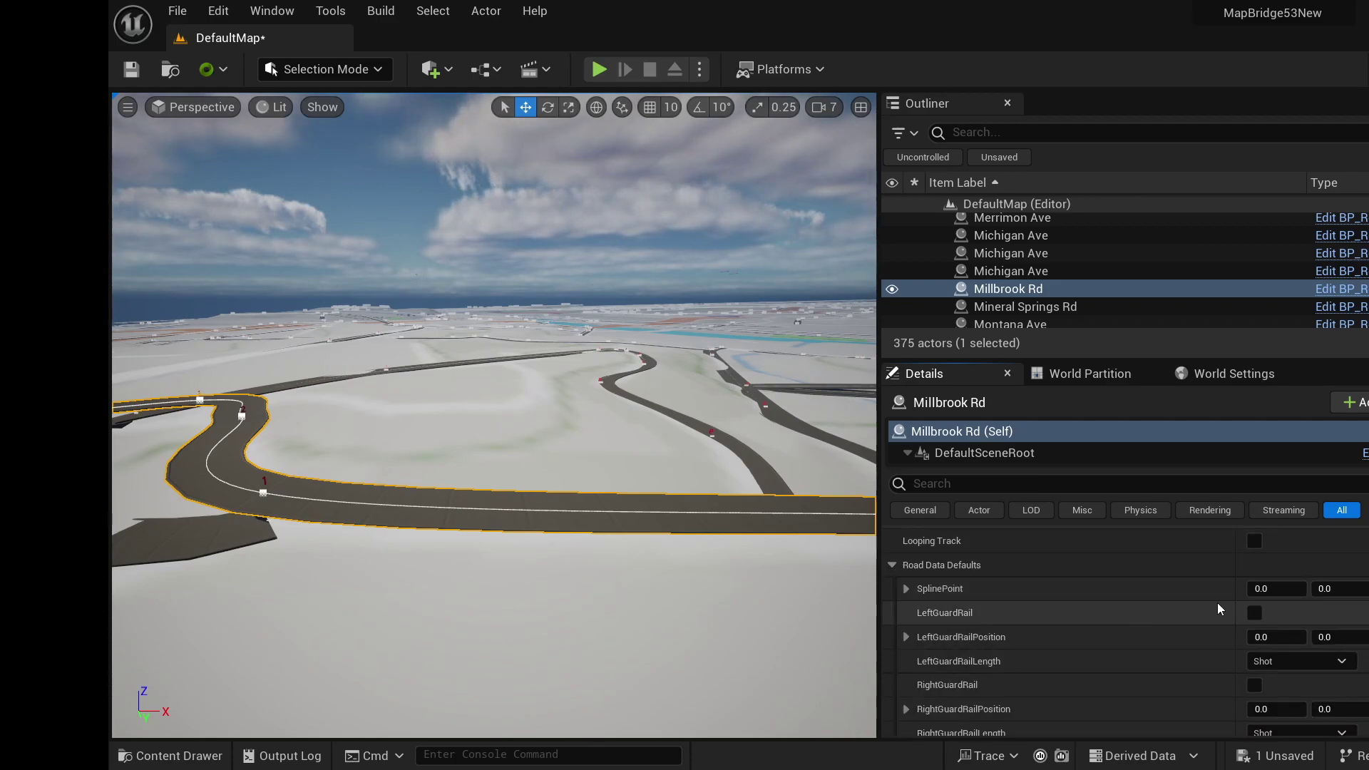
pyautogui.click(1255, 613)
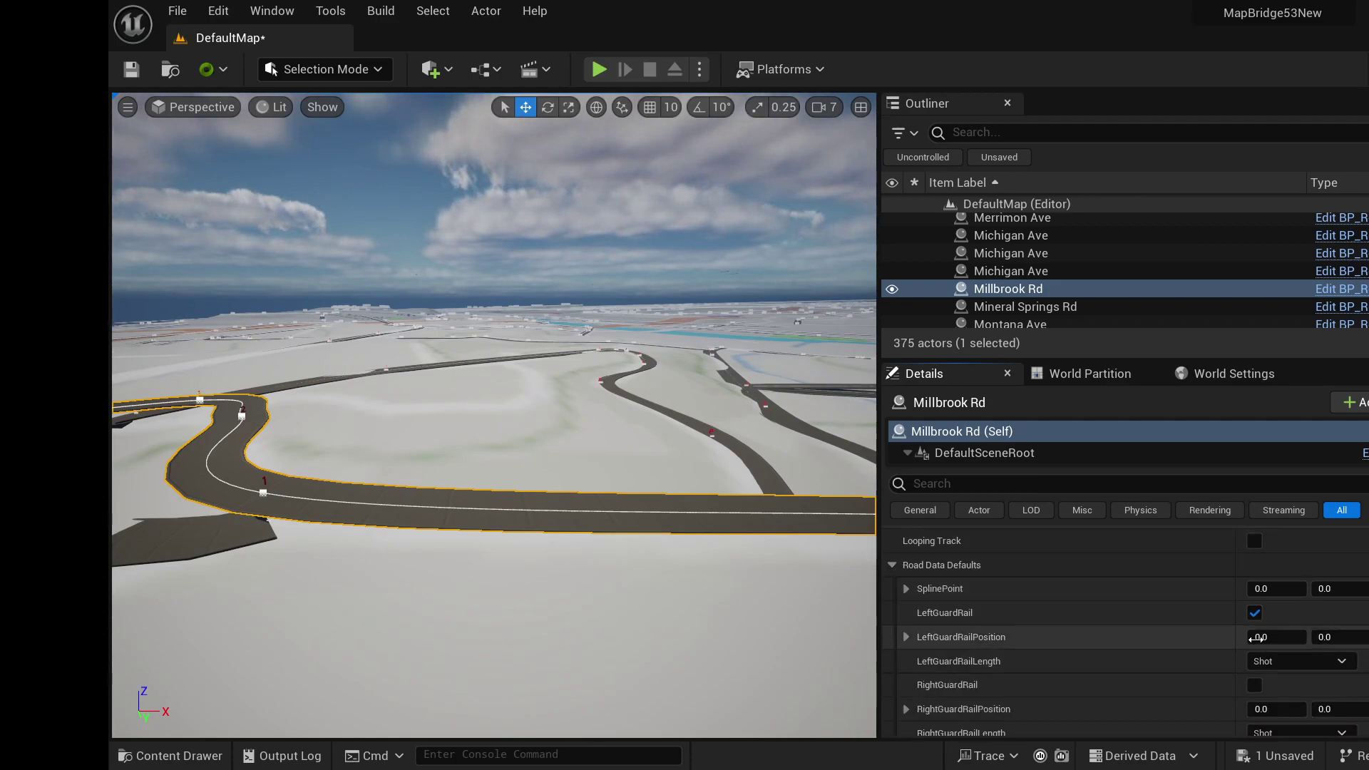
pyautogui.click(1252, 687)
pyautogui.moveTo(570, 456); pyautogui.dragTo(417, 442, button='right')
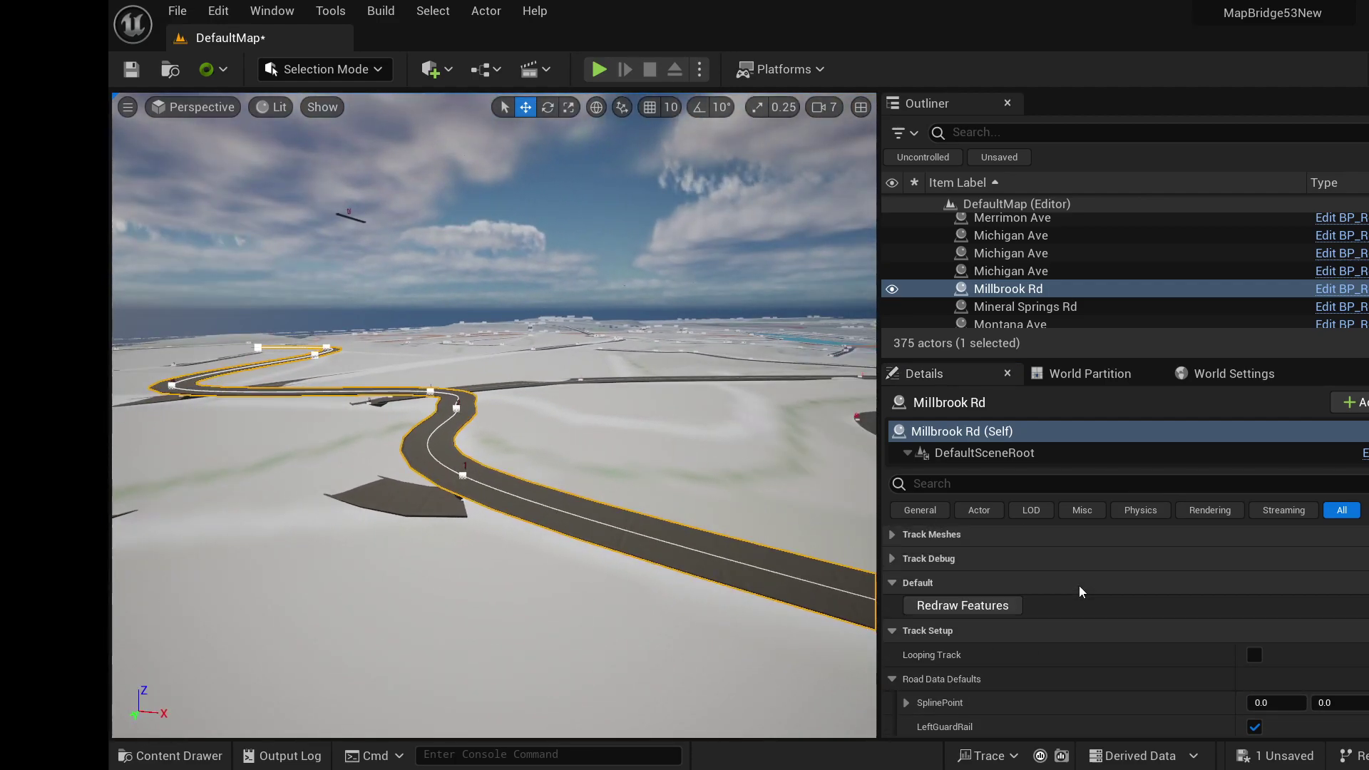
pyautogui.click(1002, 602)
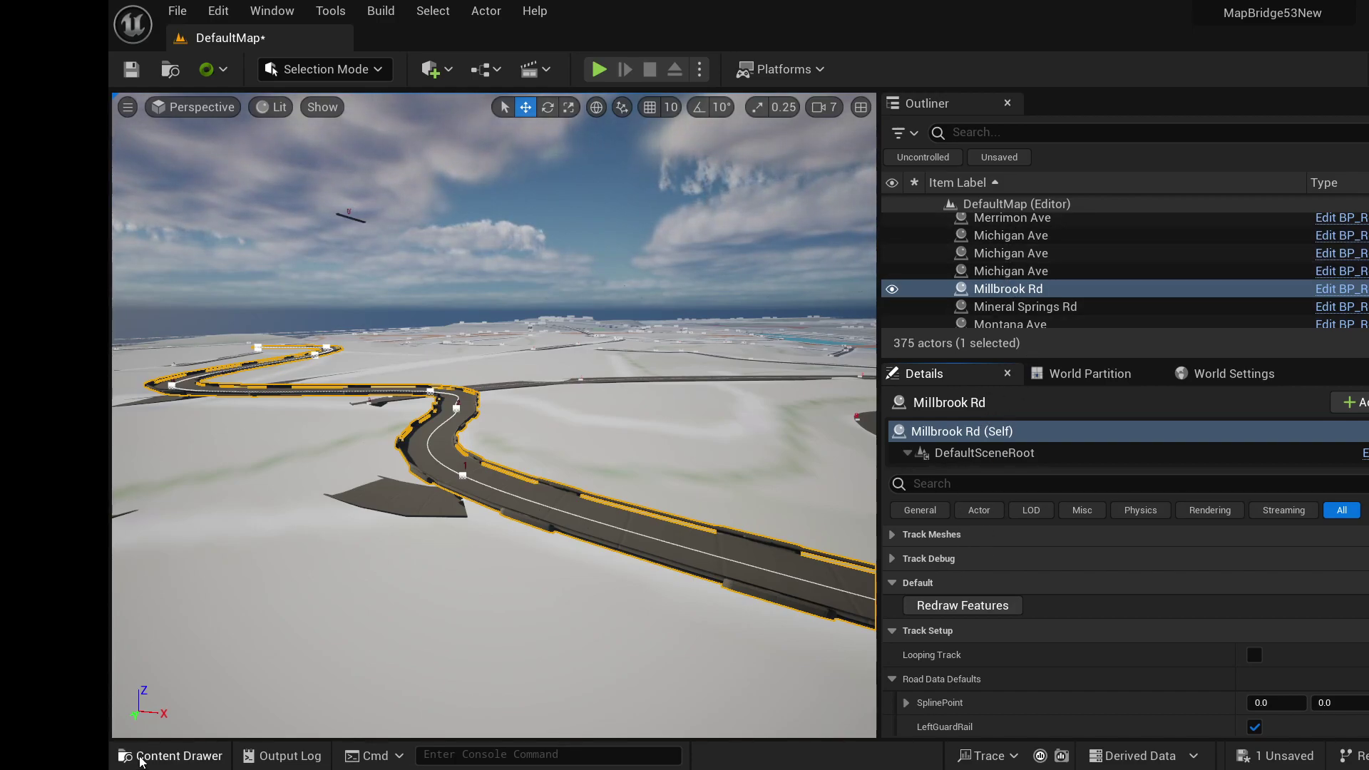
pyautogui.click(169, 756)
pyautogui.click(228, 645)
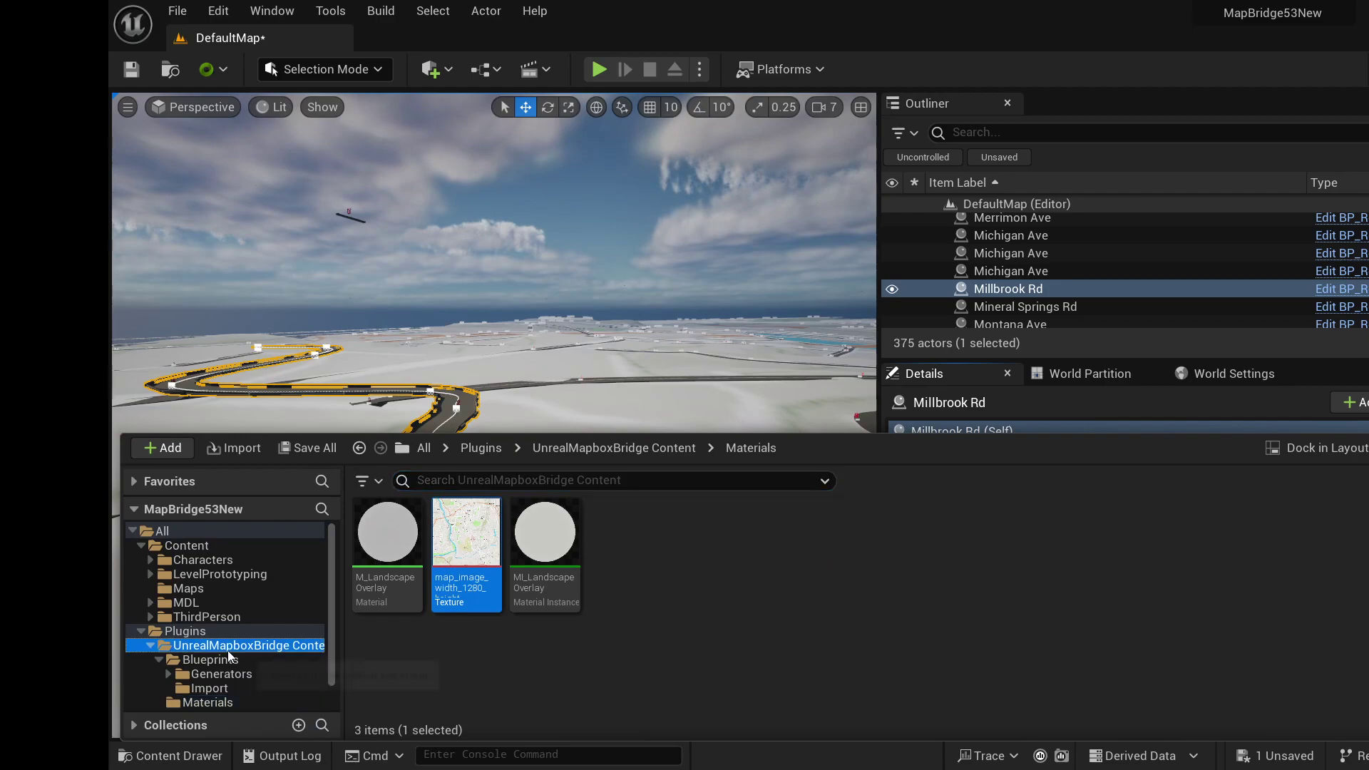
pyautogui.doubleClick(372, 564)
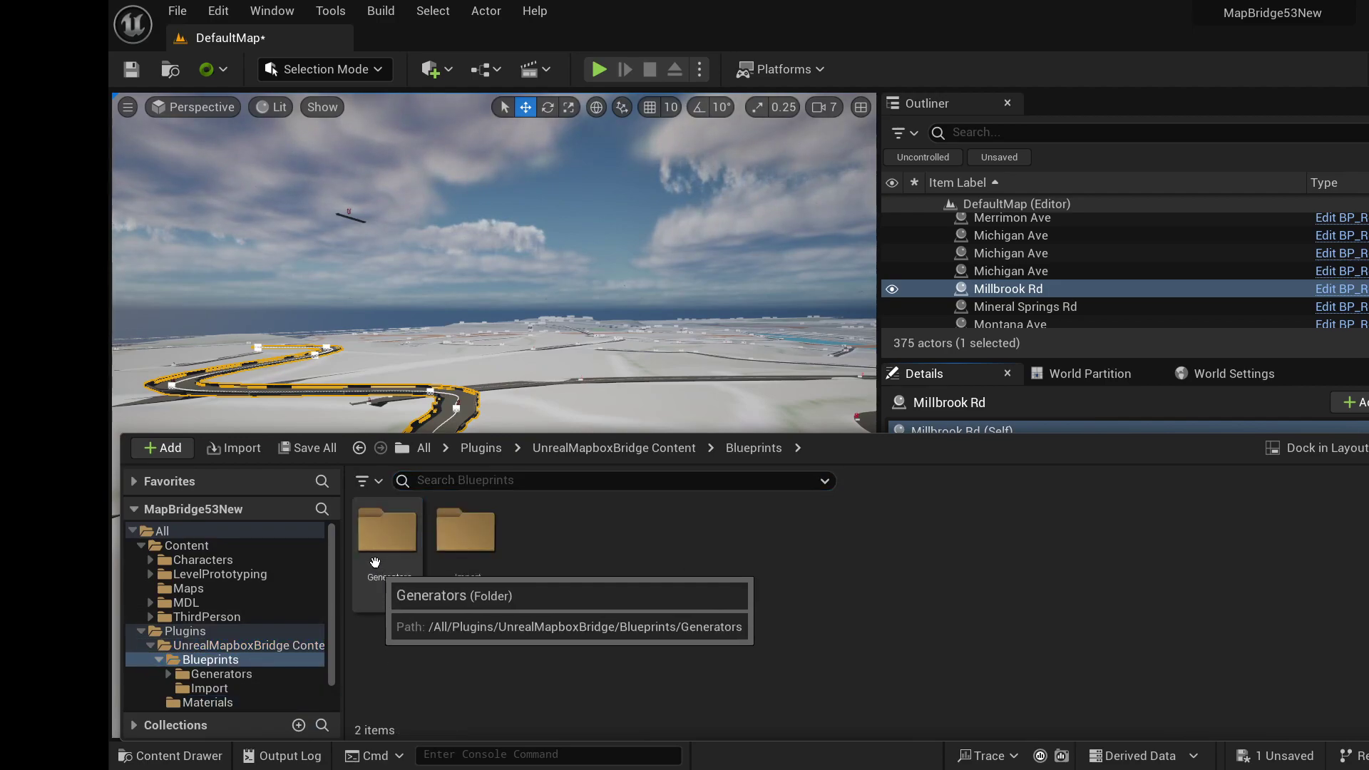
pyautogui.doubleClick(381, 587)
pyautogui.doubleClick(382, 587)
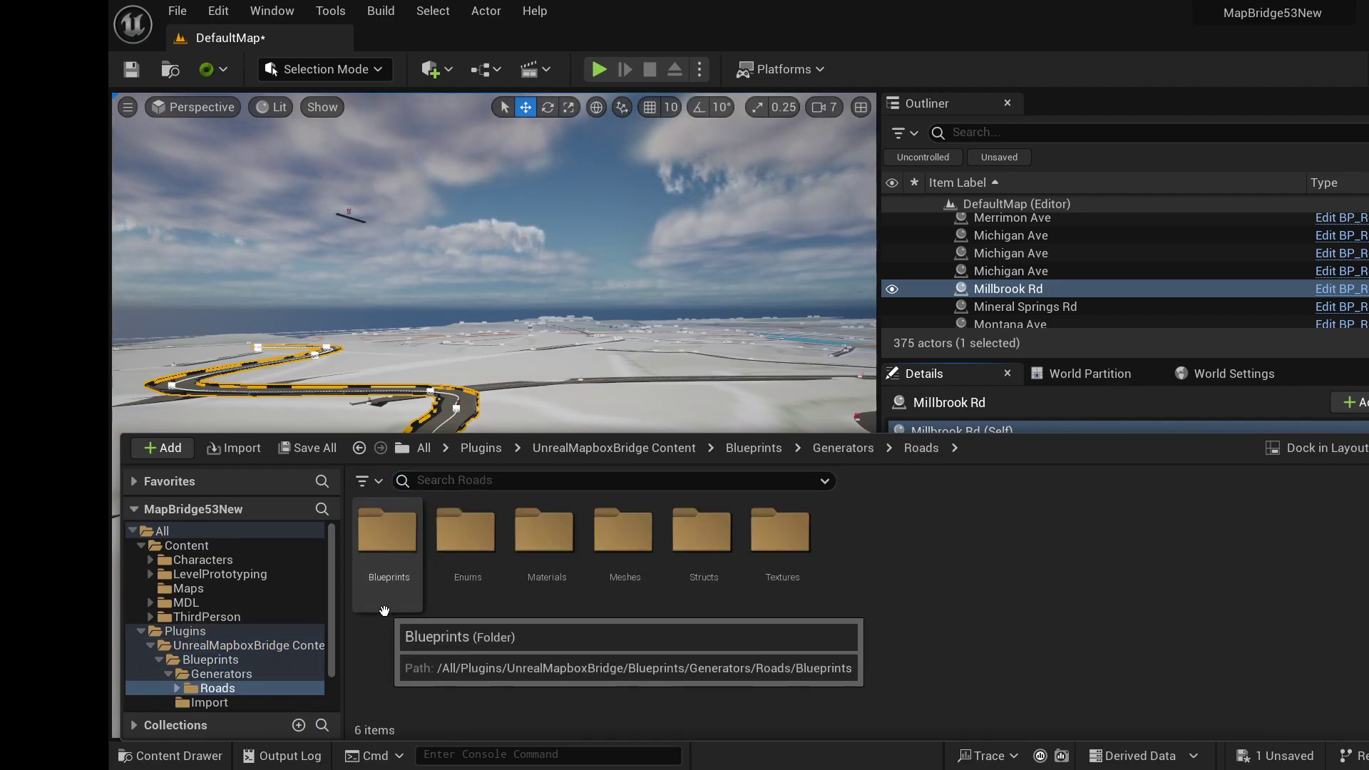
pyautogui.doubleClick(385, 570)
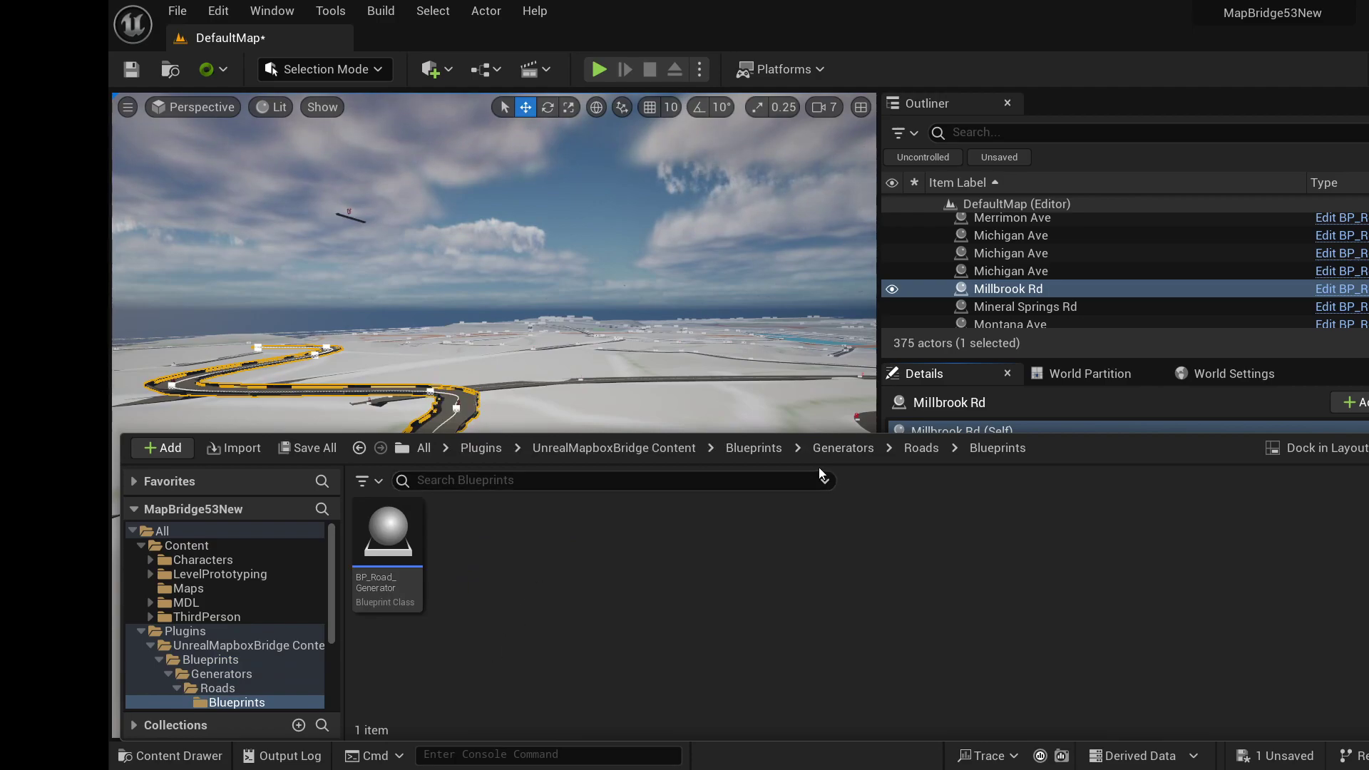
pyautogui.click(756, 447)
pyautogui.doubleClick(476, 584)
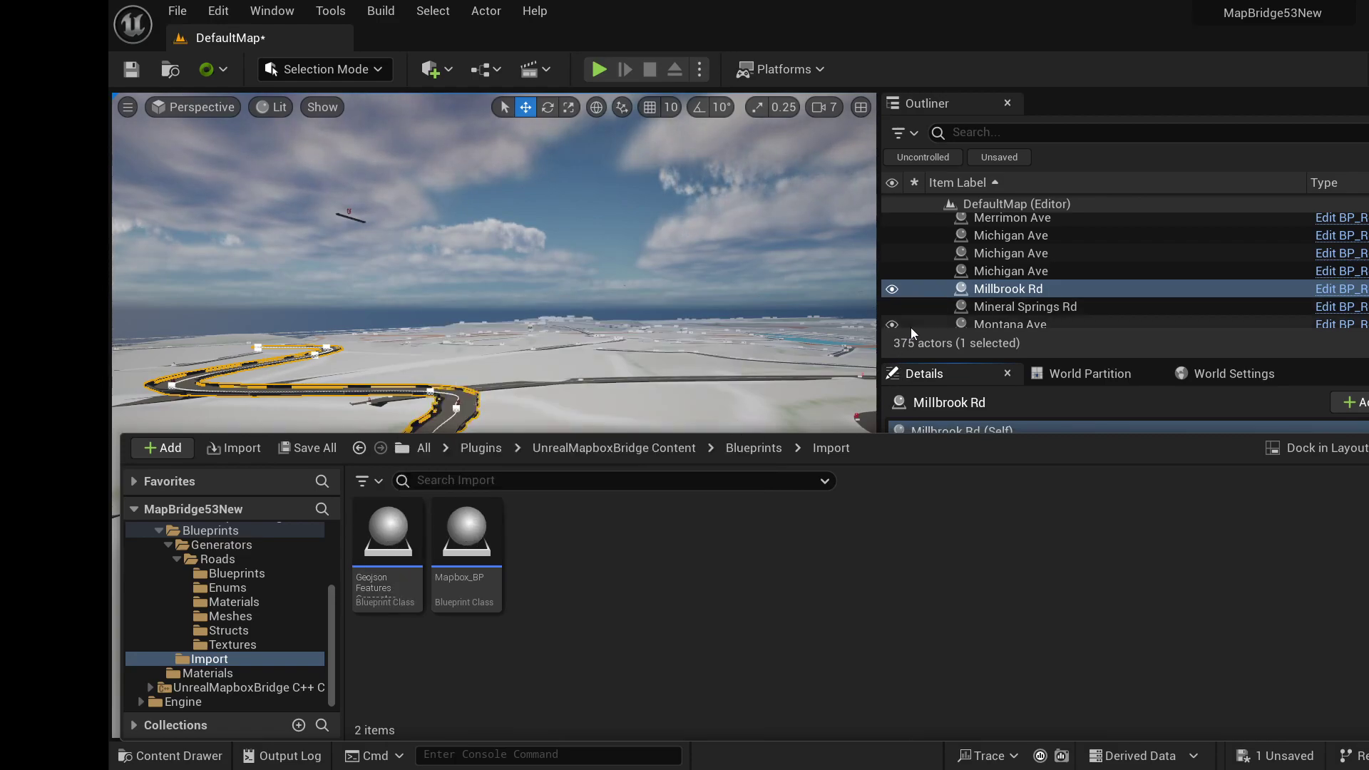
pyautogui.click(999, 292)
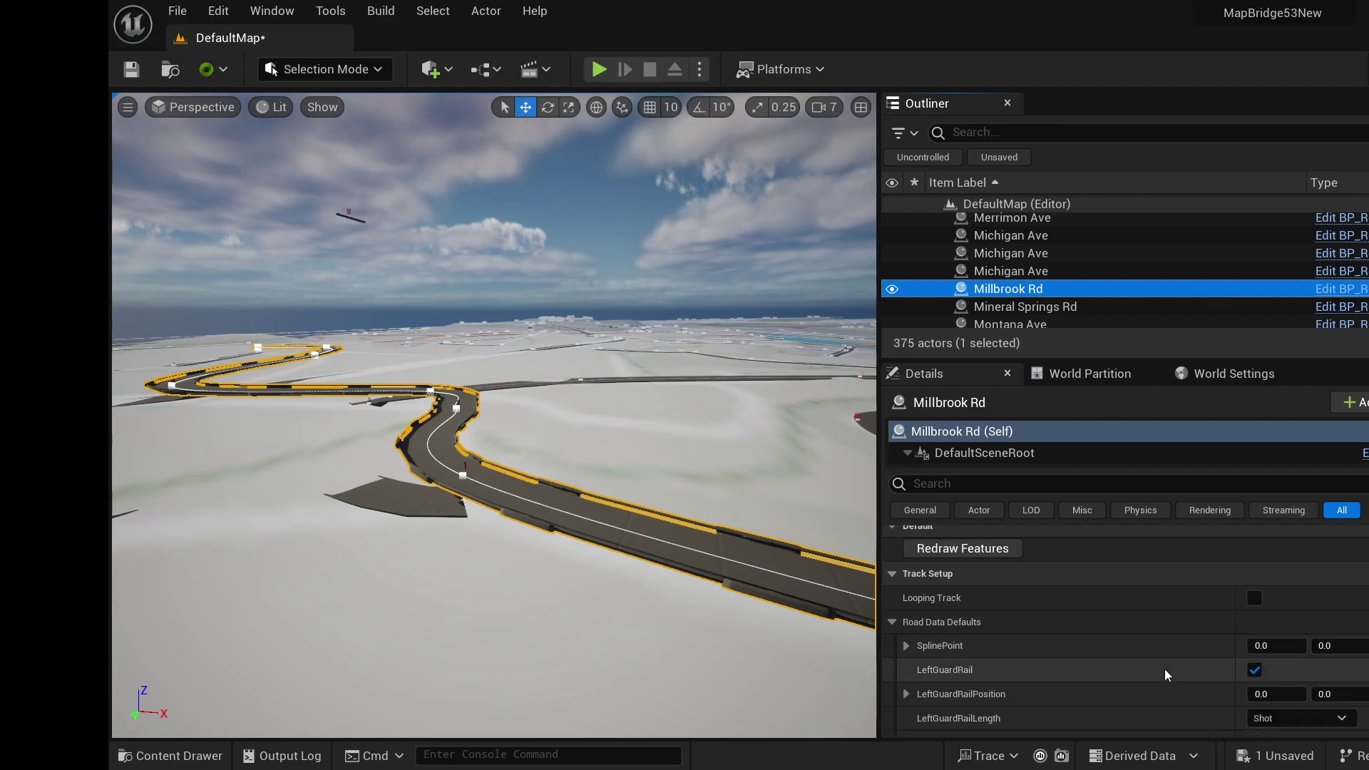
pyautogui.scroll(2, 1162, 665)
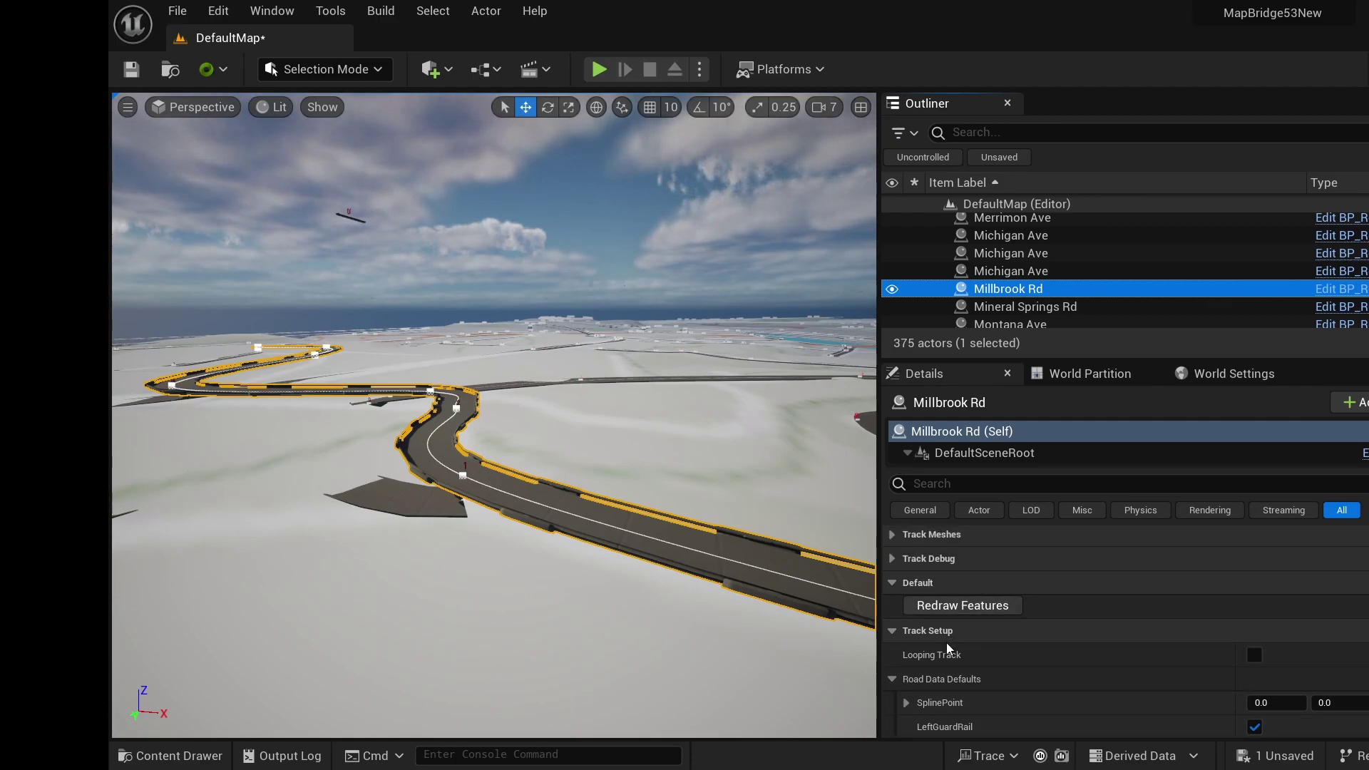
pyautogui.scroll(-3, 939, 648)
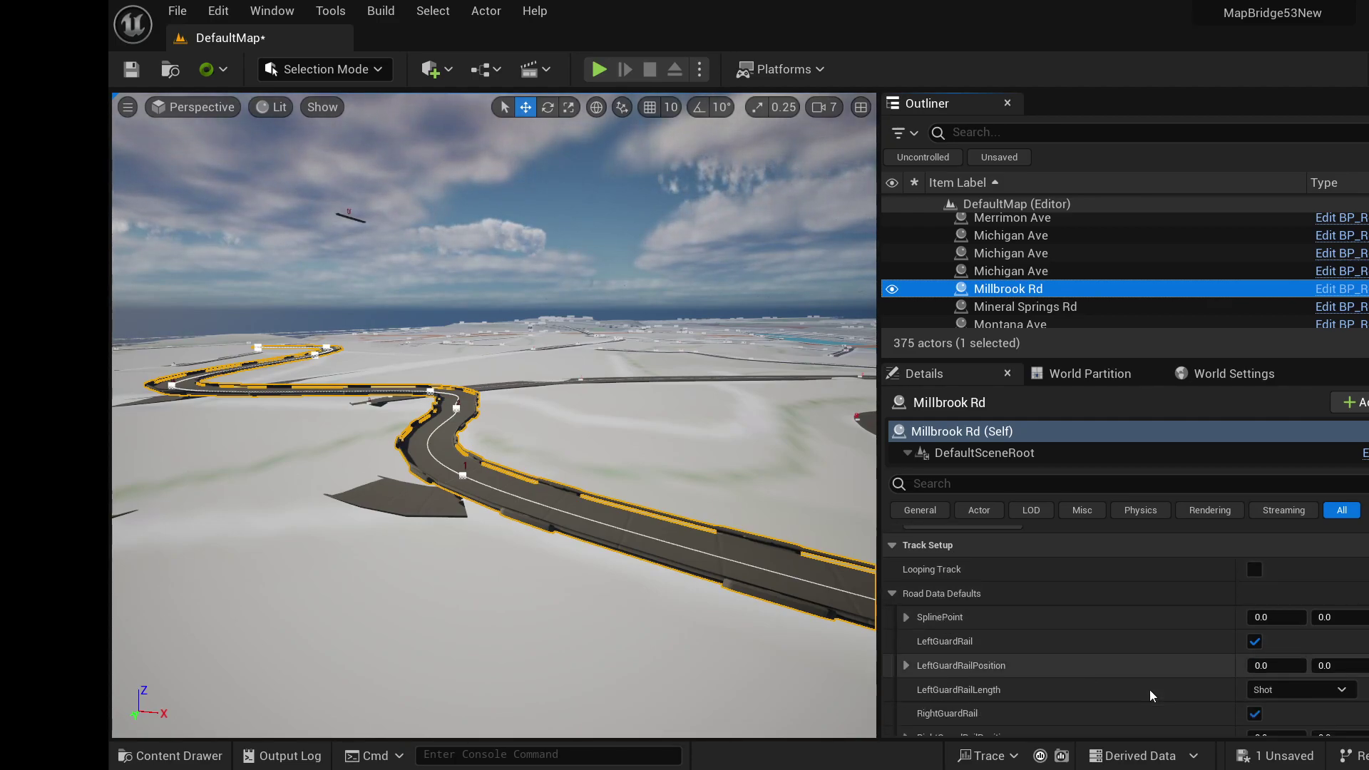
pyautogui.scroll(-1, 1149, 690)
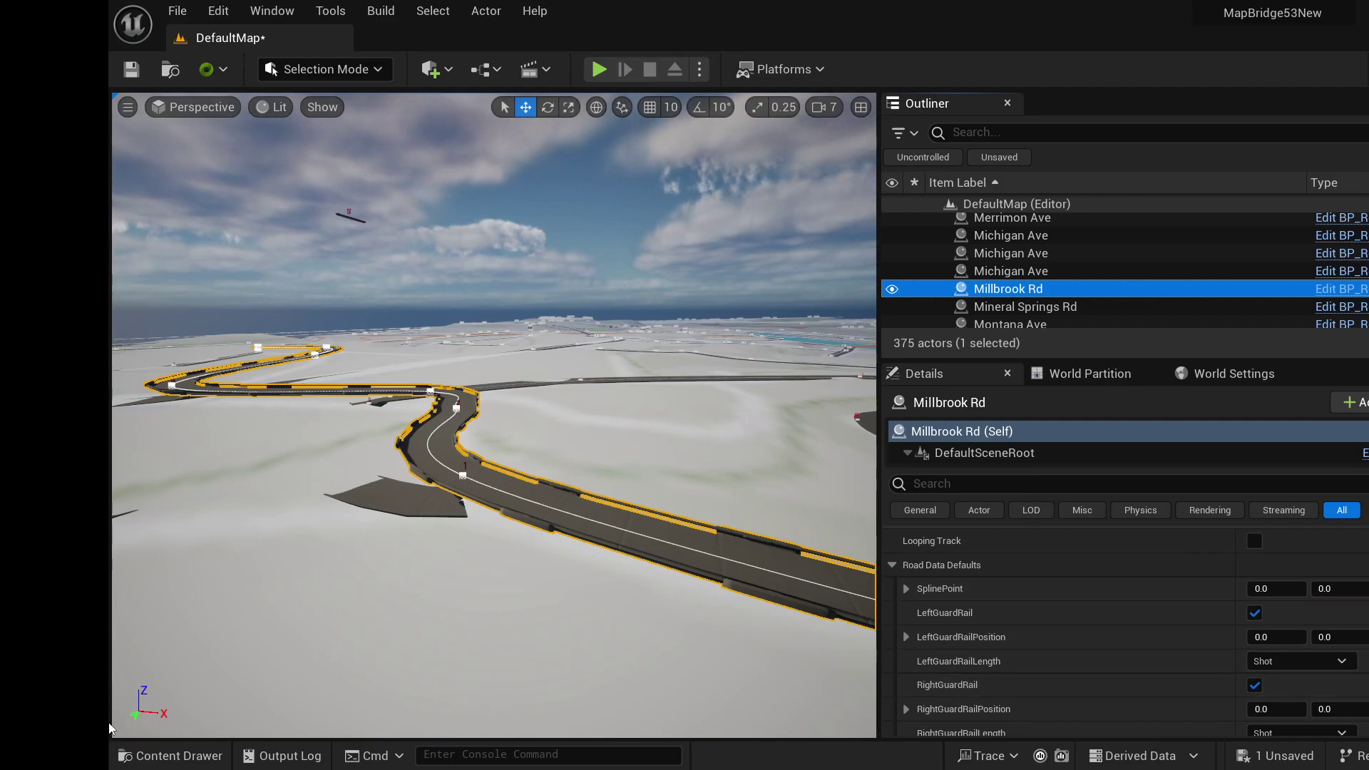
pyautogui.click(178, 756)
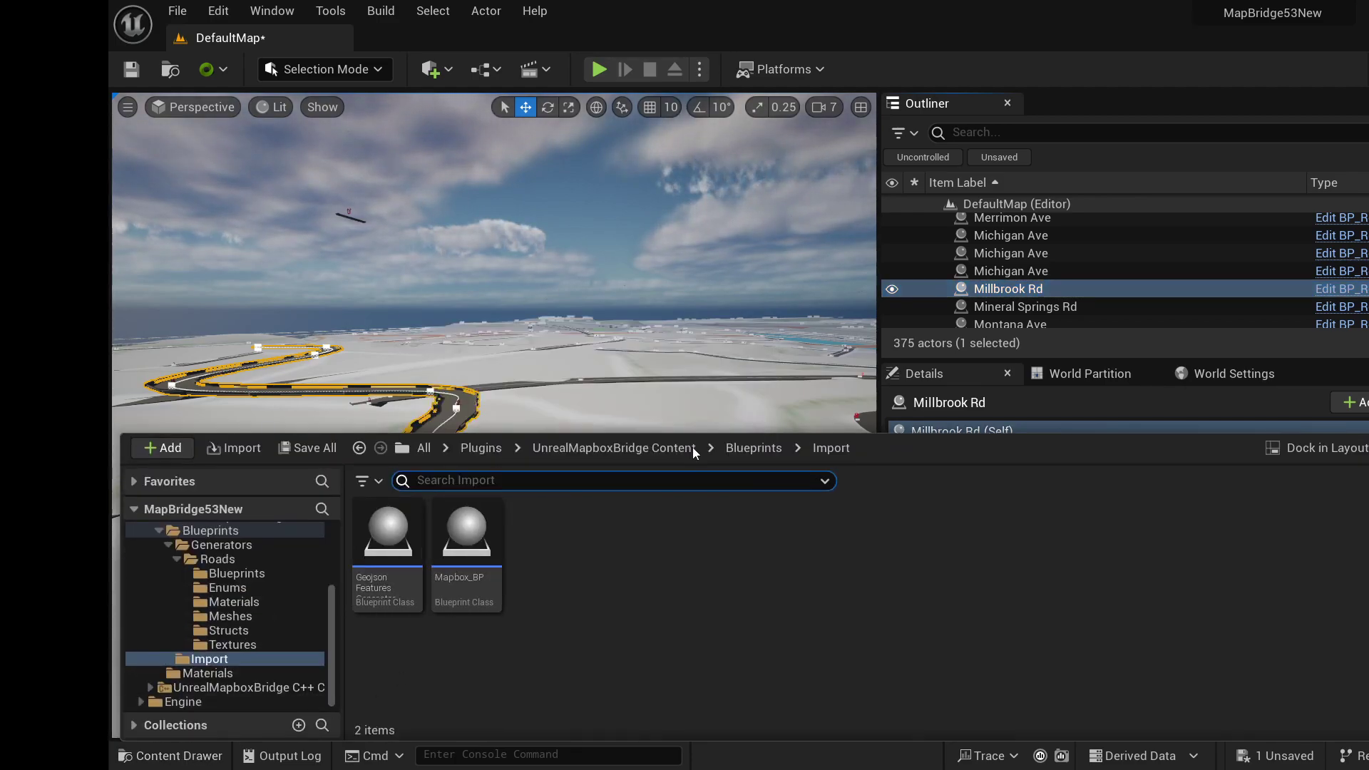
pyautogui.click(1005, 289)
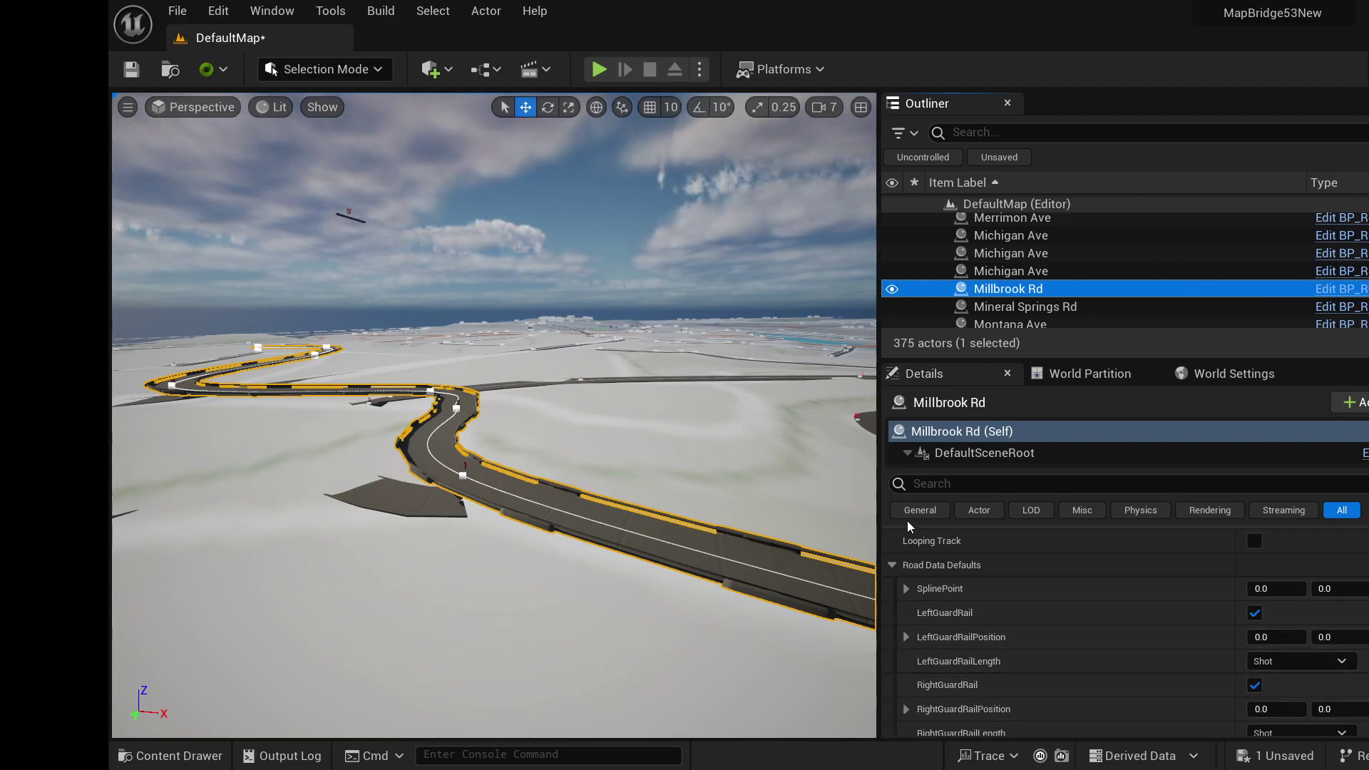
pyautogui.click(170, 756)
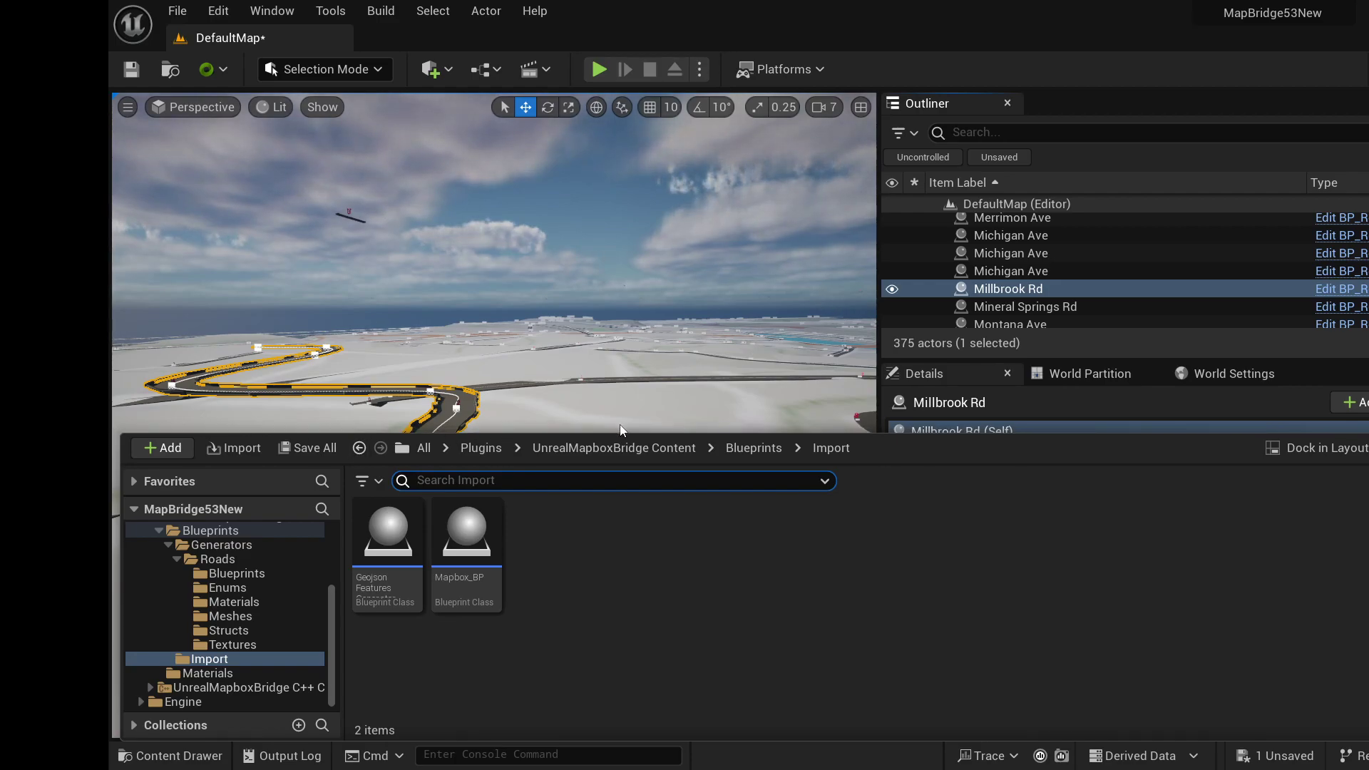
pyautogui.click(1055, 286)
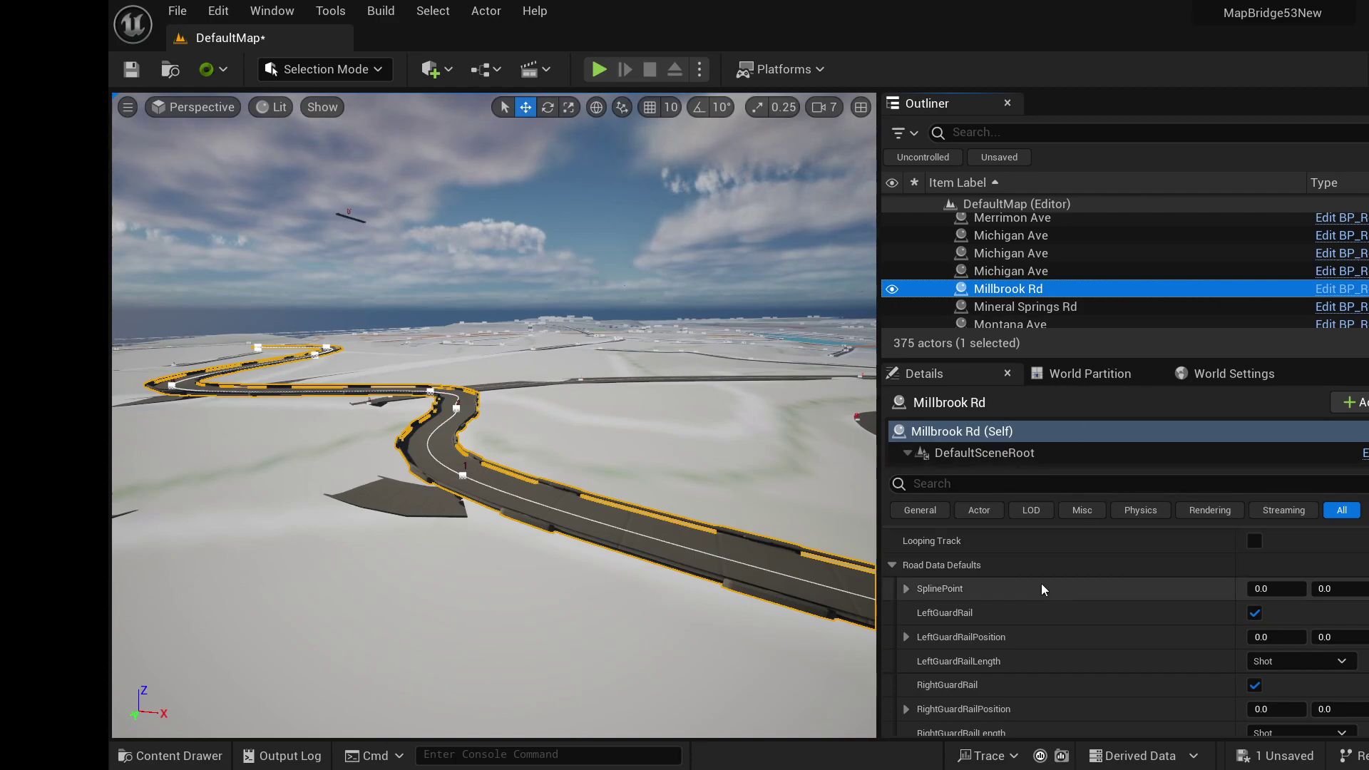
# - Redraw features, uncheck the default LeftGuardRail, and redraw Millbrook Rd without rails
pyautogui.scroll(3, 1038, 572)
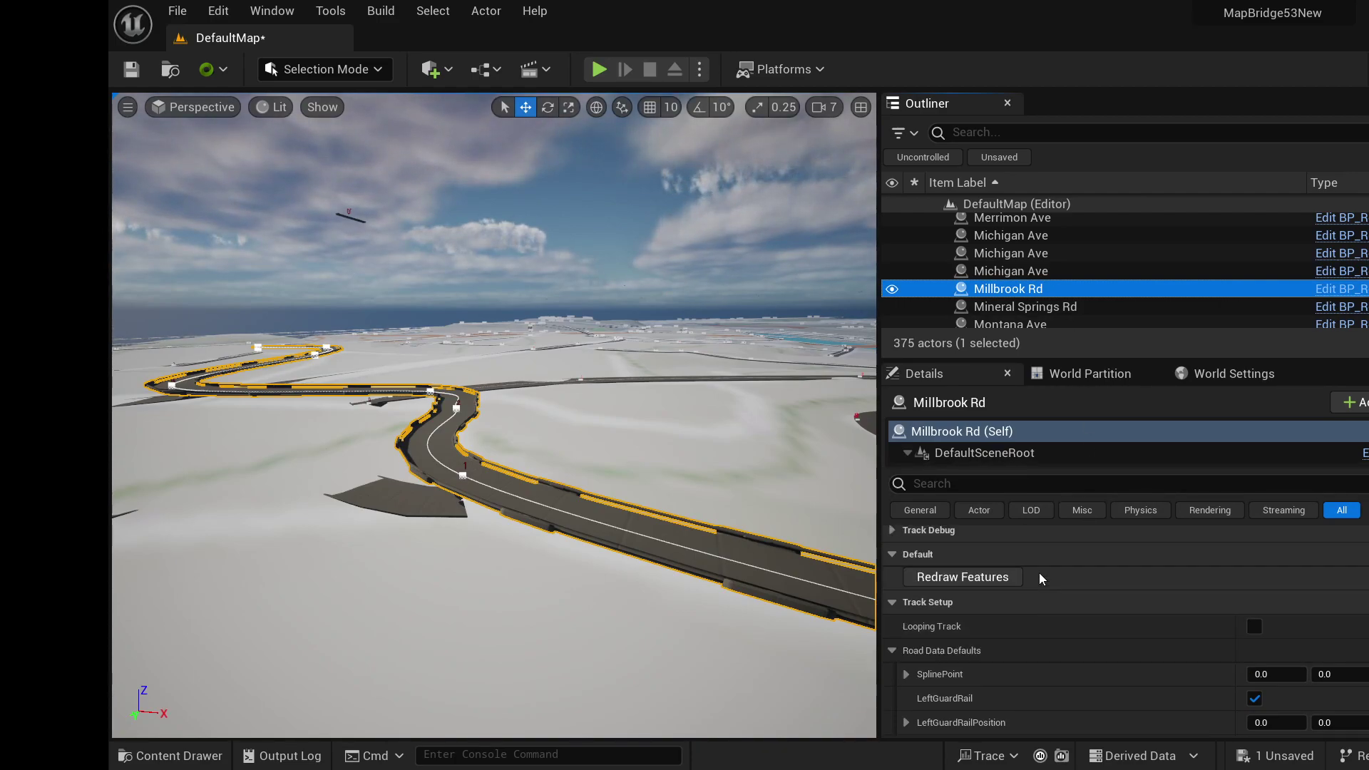
pyautogui.click(987, 574)
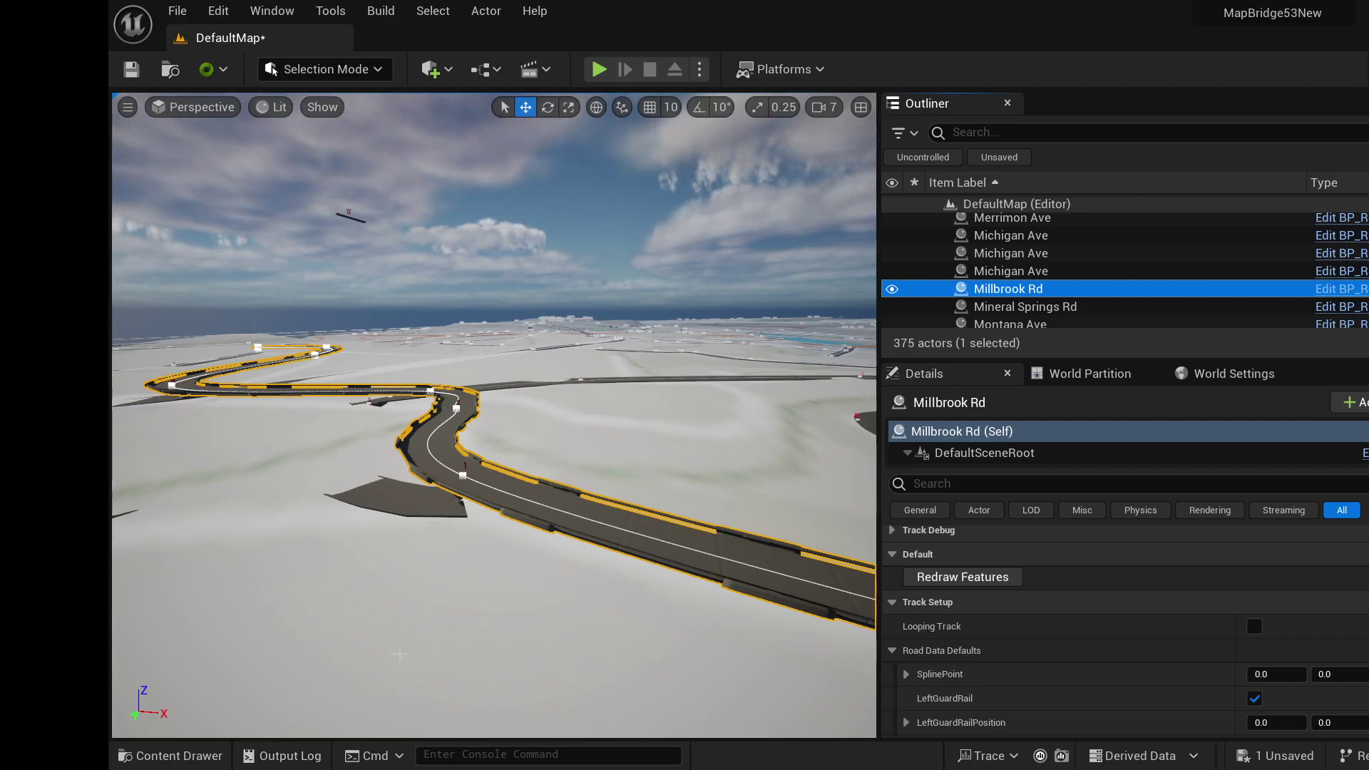
pyautogui.scroll(-1, 1085, 557)
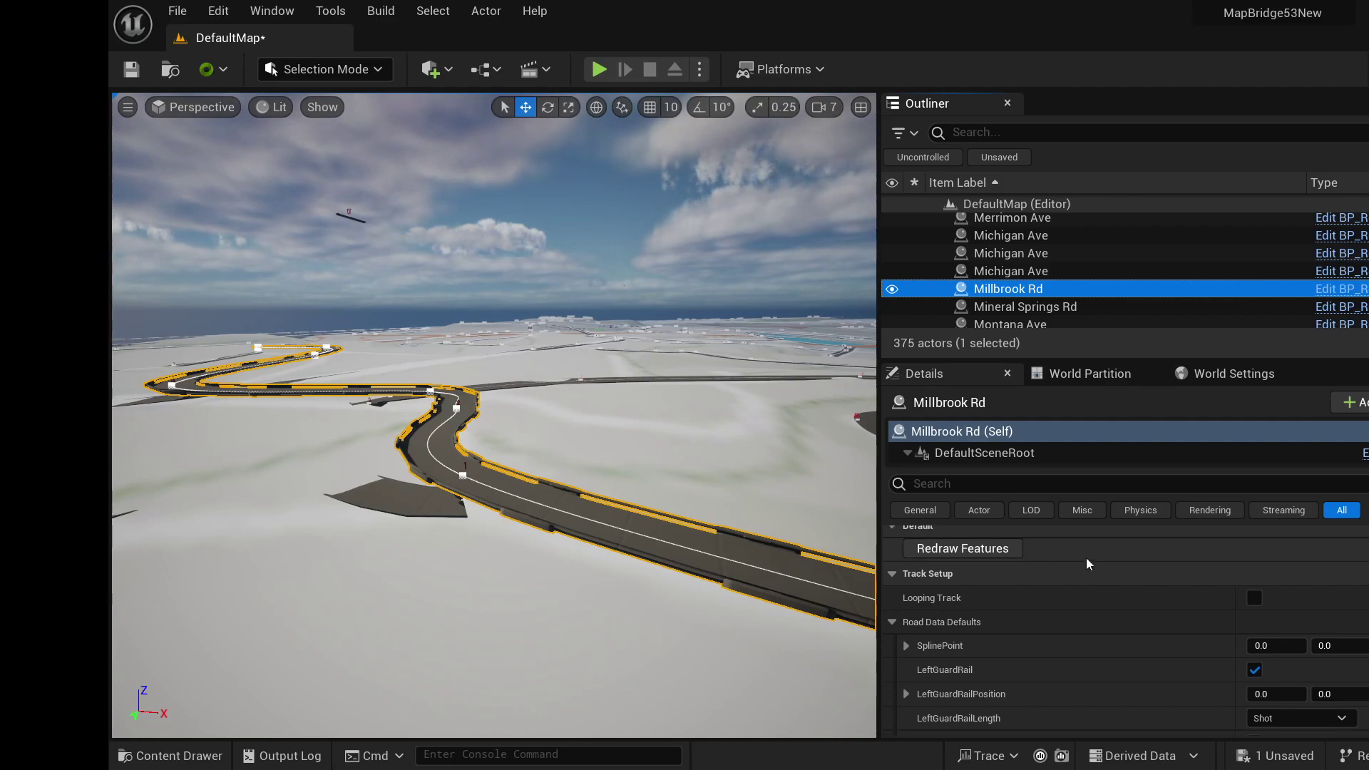
pyautogui.scroll(1, 1065, 602)
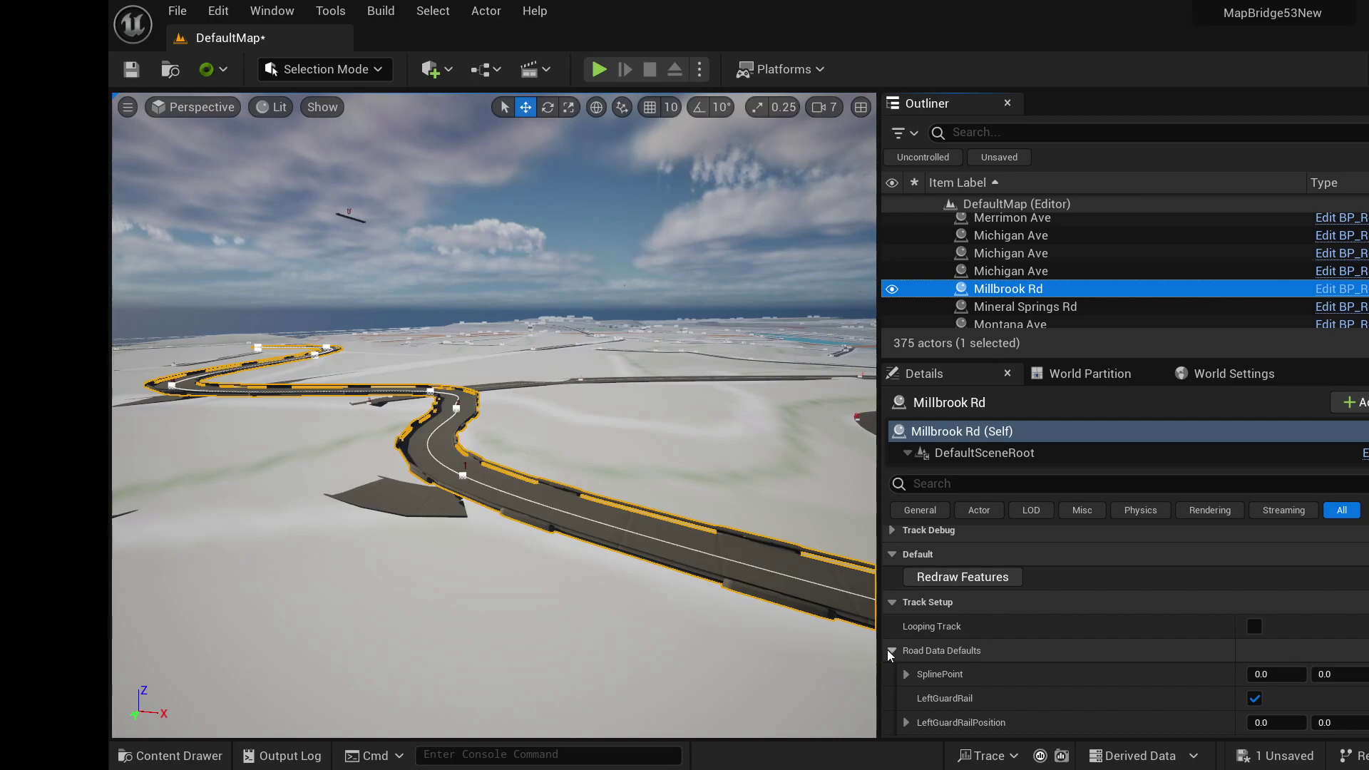
pyautogui.scroll(-2, 1226, 673)
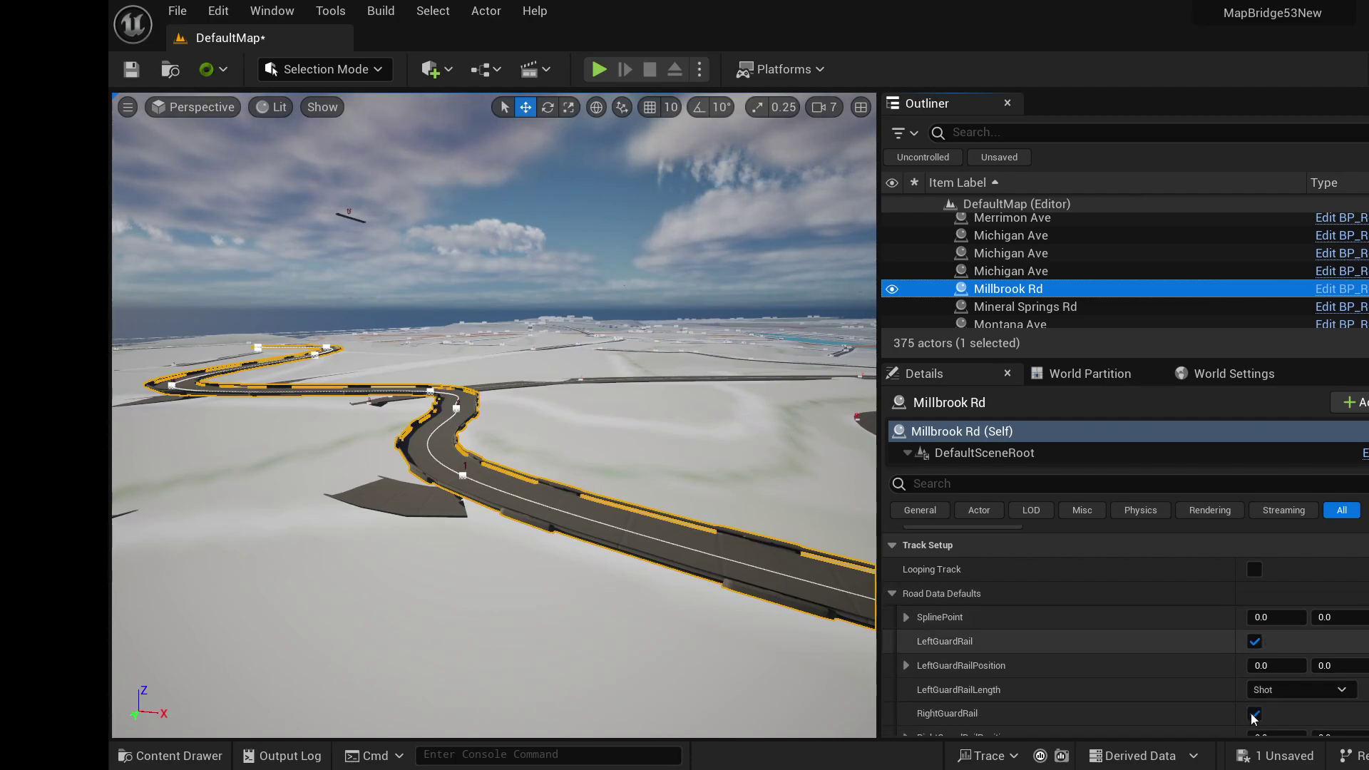
pyautogui.click(1255, 642)
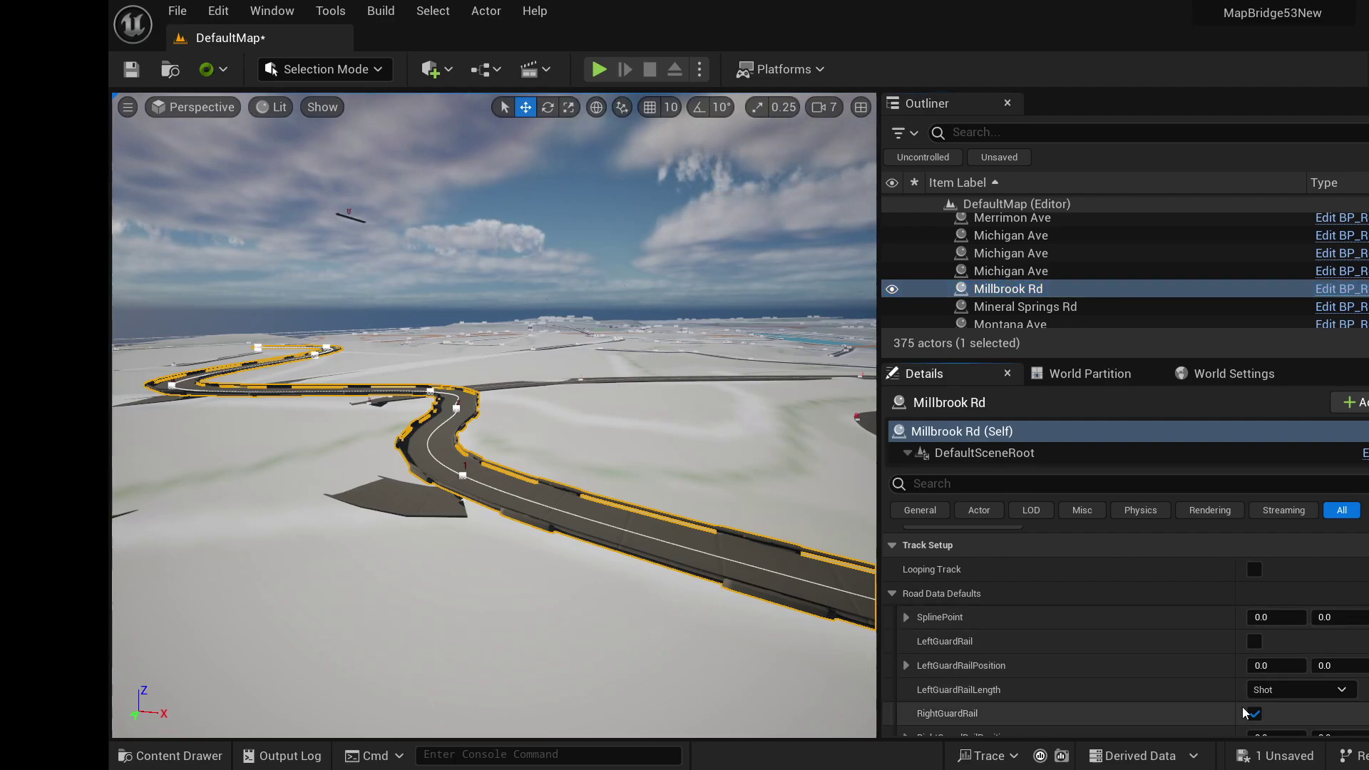
pyautogui.scroll(2, 1003, 590)
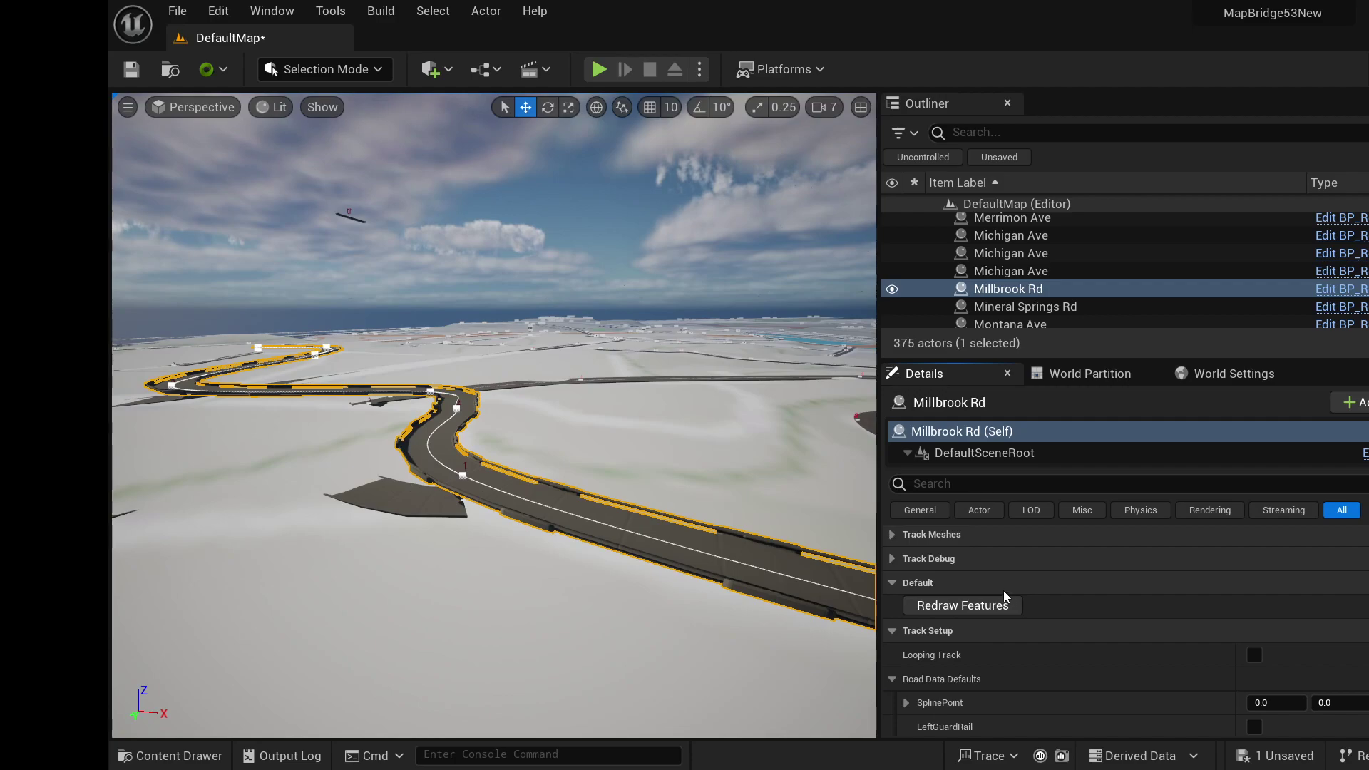
pyautogui.click(998, 609)
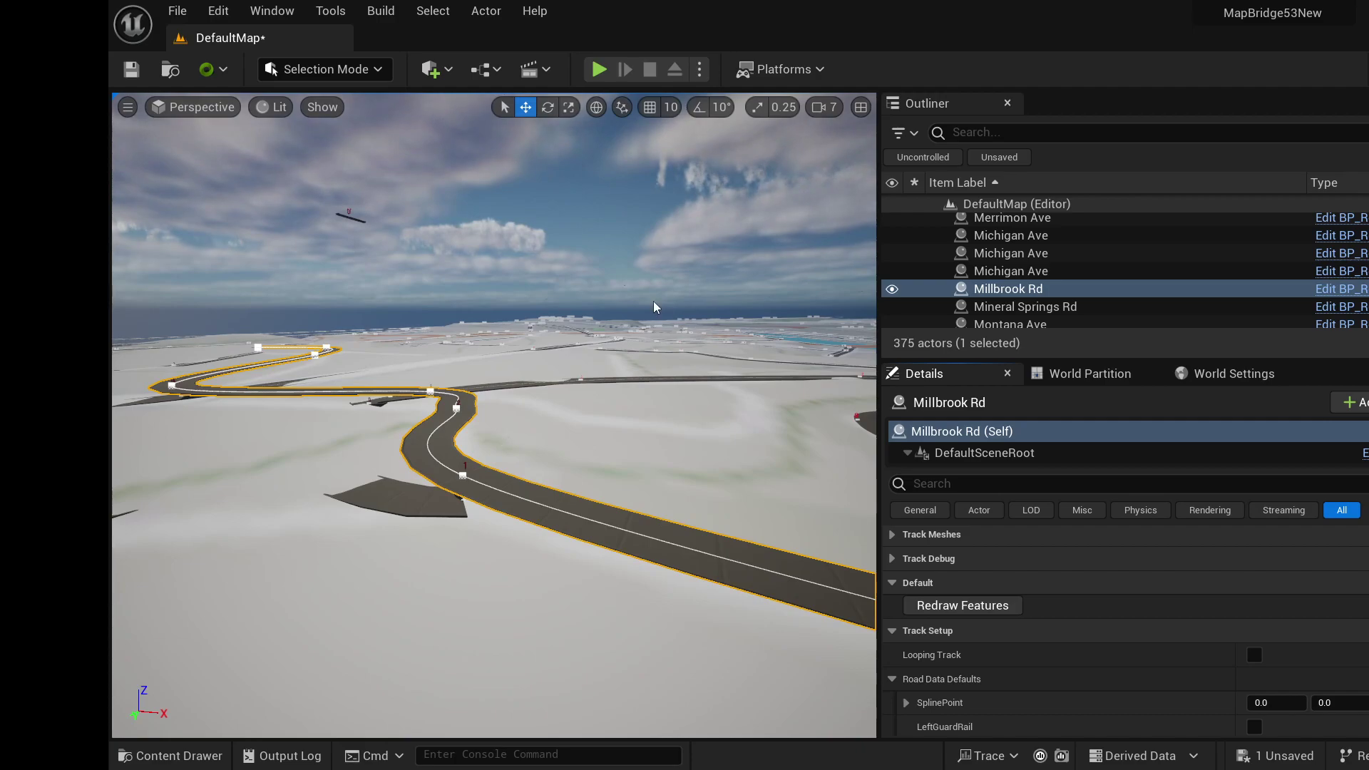
# - Fly the camera up over the Asheville map and swing it along the French Broad River
pyautogui.moveTo(656, 307); pyautogui.dragTo(838, 356, button='right')
pyautogui.press('s')
pyautogui.press('w')
pyautogui.press('s')
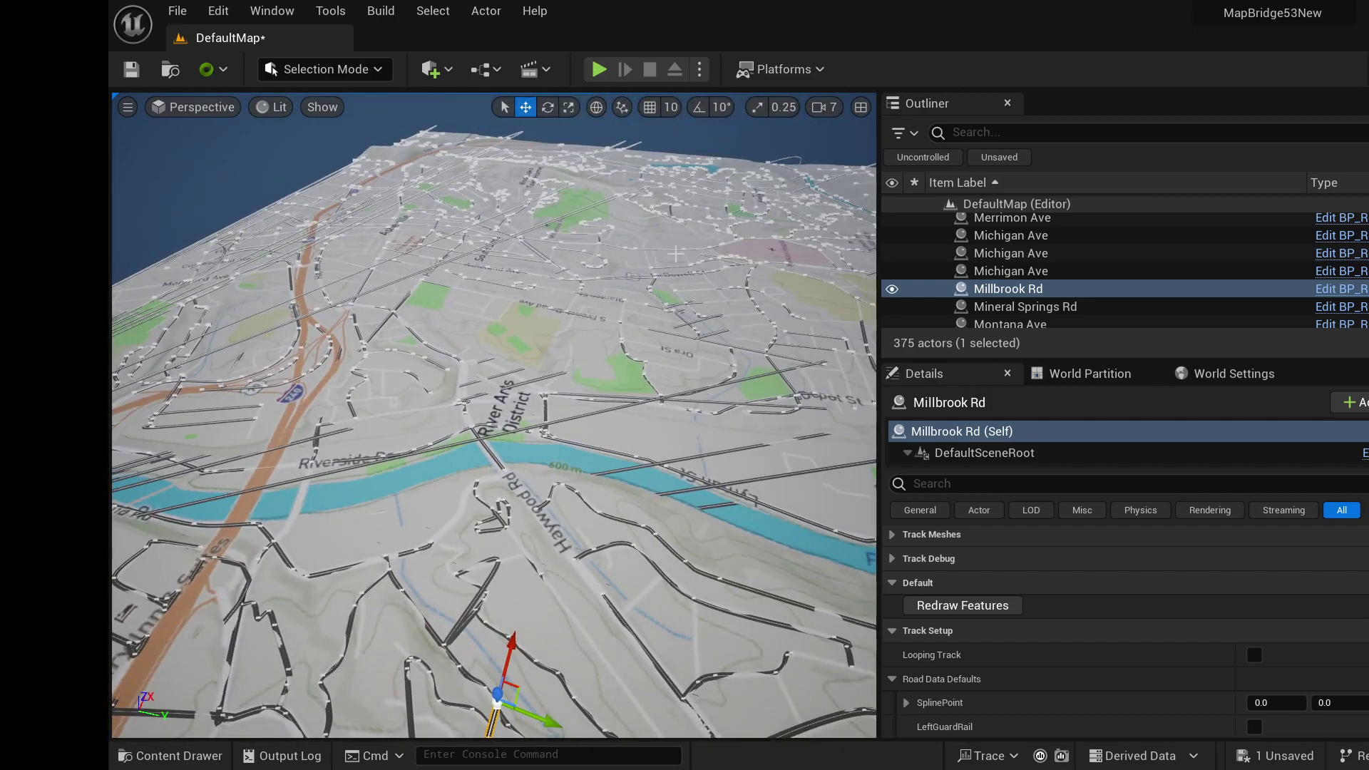
pyautogui.moveTo(675, 254); pyautogui.dragTo(727, 255, button='right')
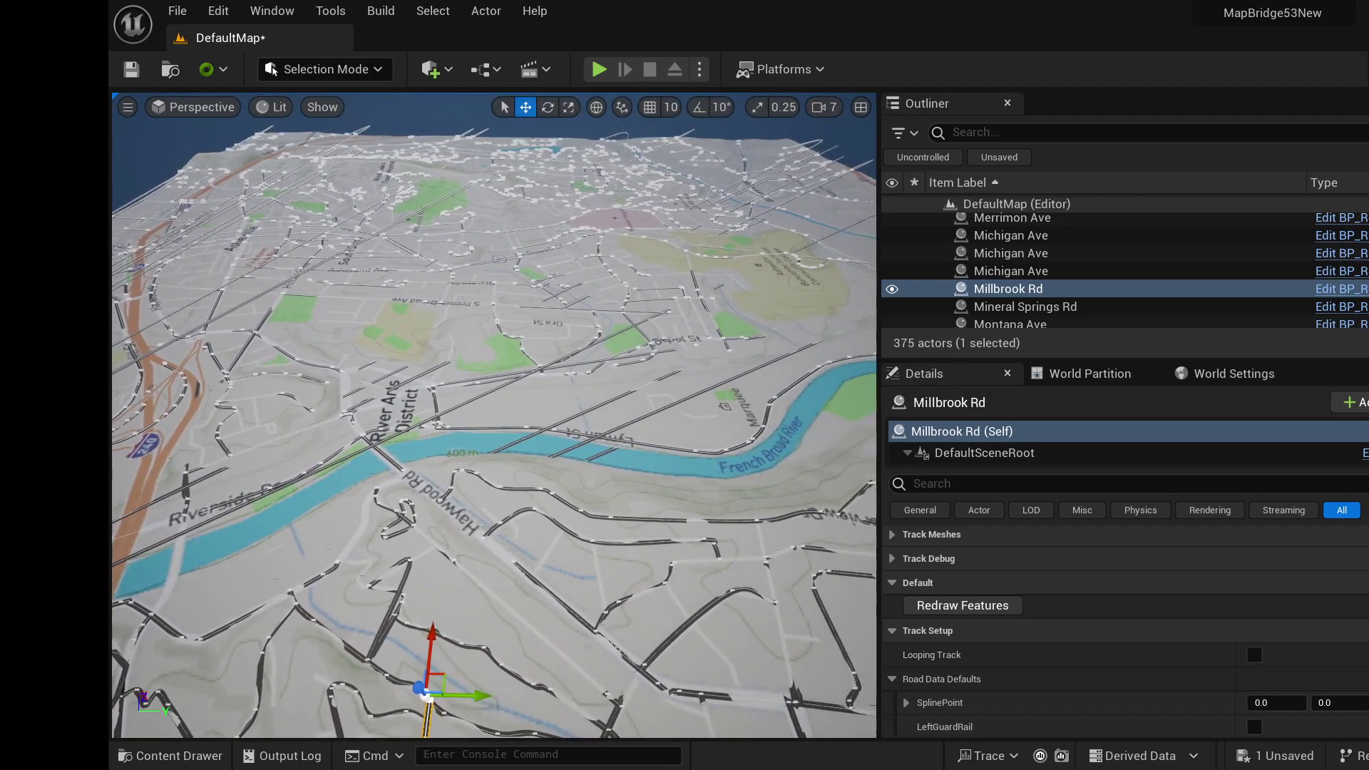
pyautogui.moveTo(634, 264); pyautogui.dragTo(481, 274, button='right')
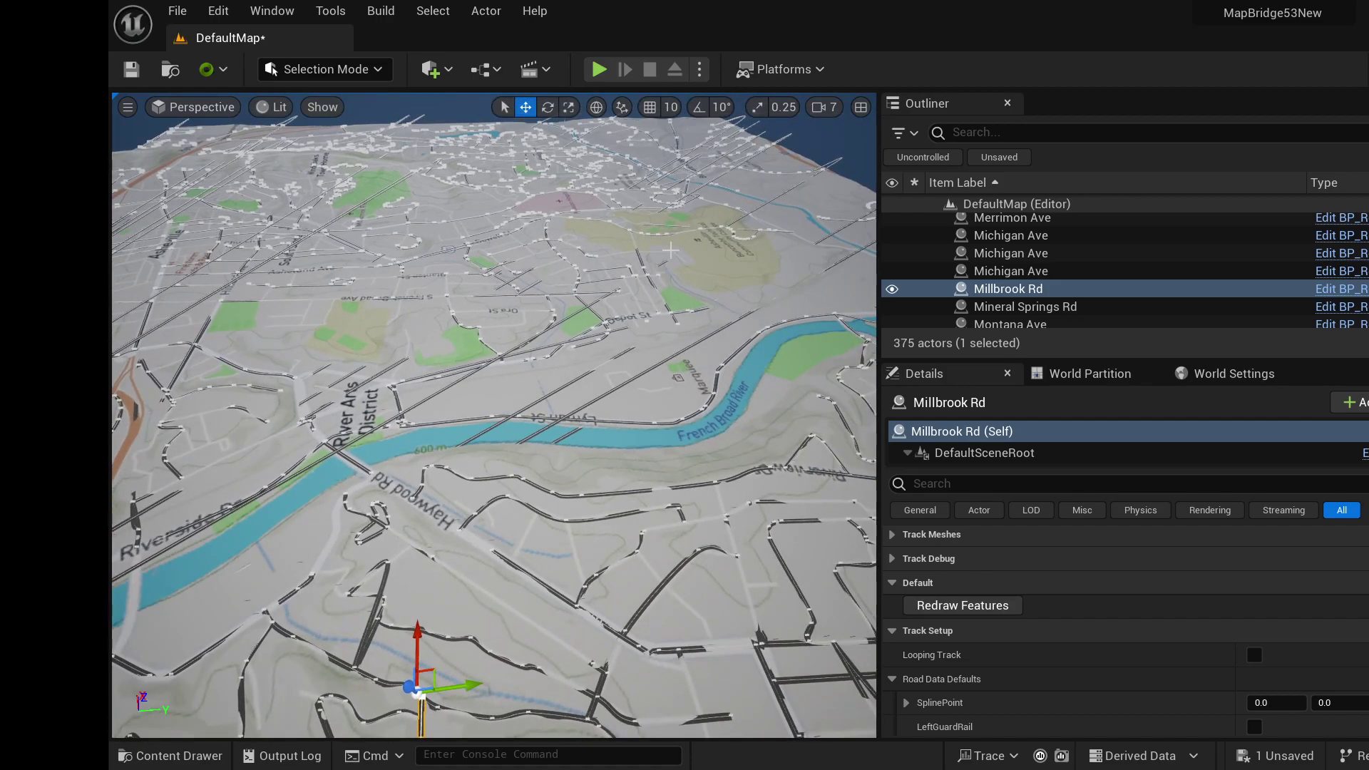